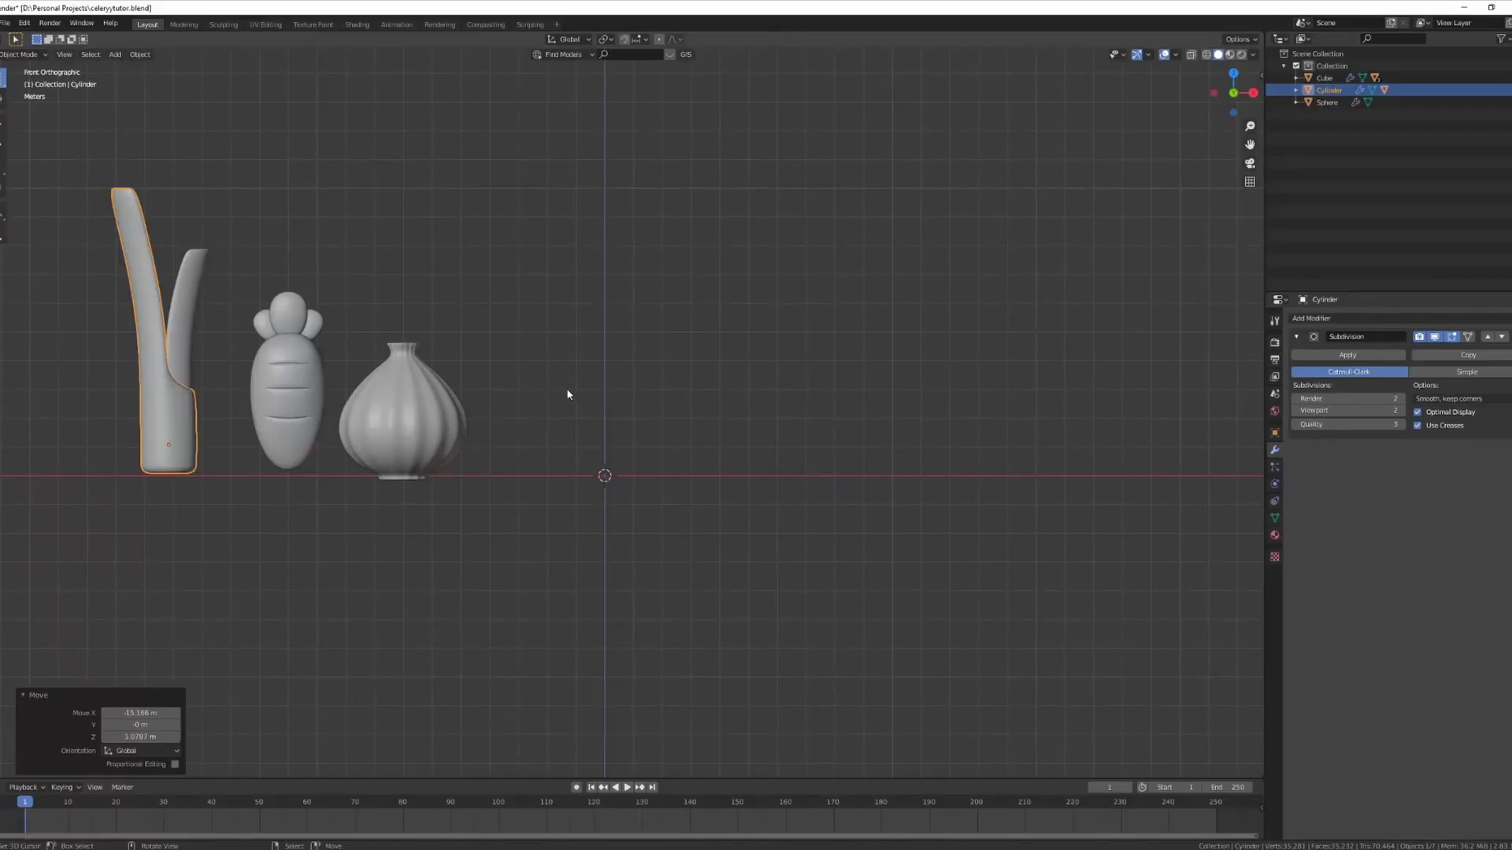
Move the carrot 11 m along the global X axis so it stands at the scene's origin
middle_click_drag(524, 417, 592, 409, "shift")
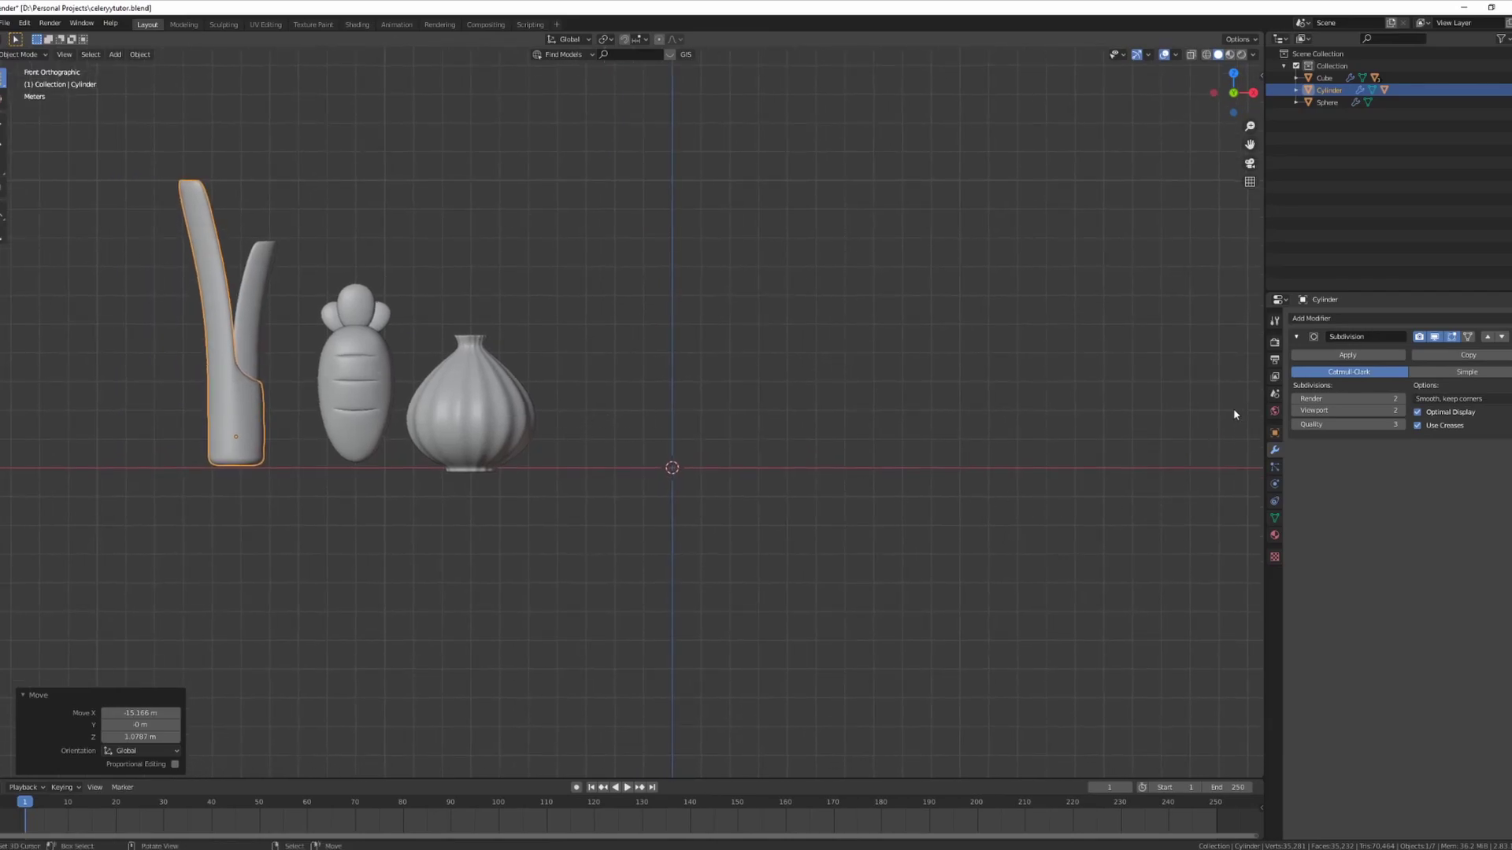
left_click(1274, 535)
key("g")
key("x")
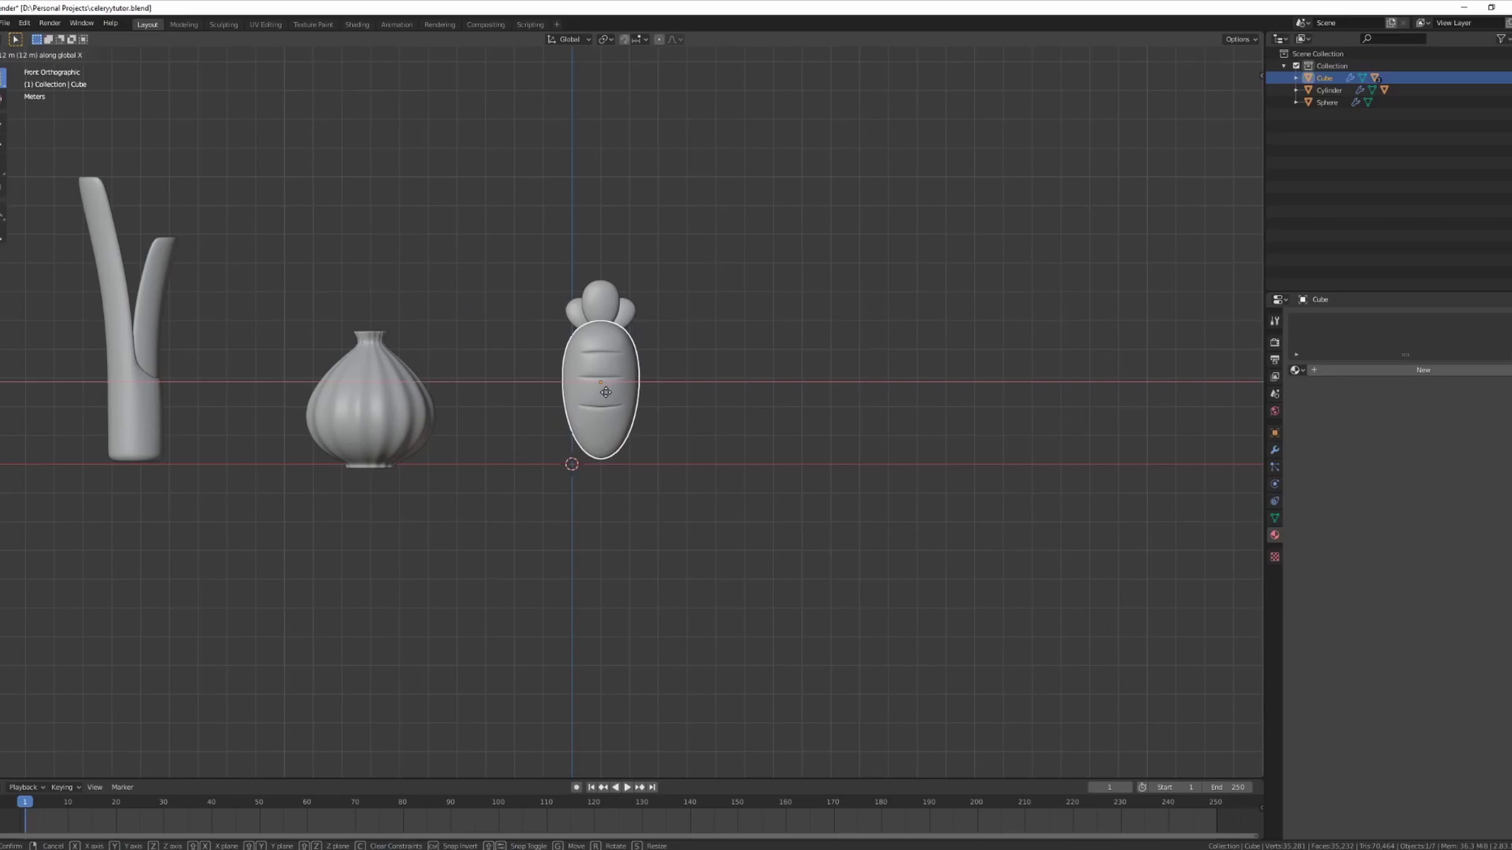
left_click(596, 398, "ctrl")
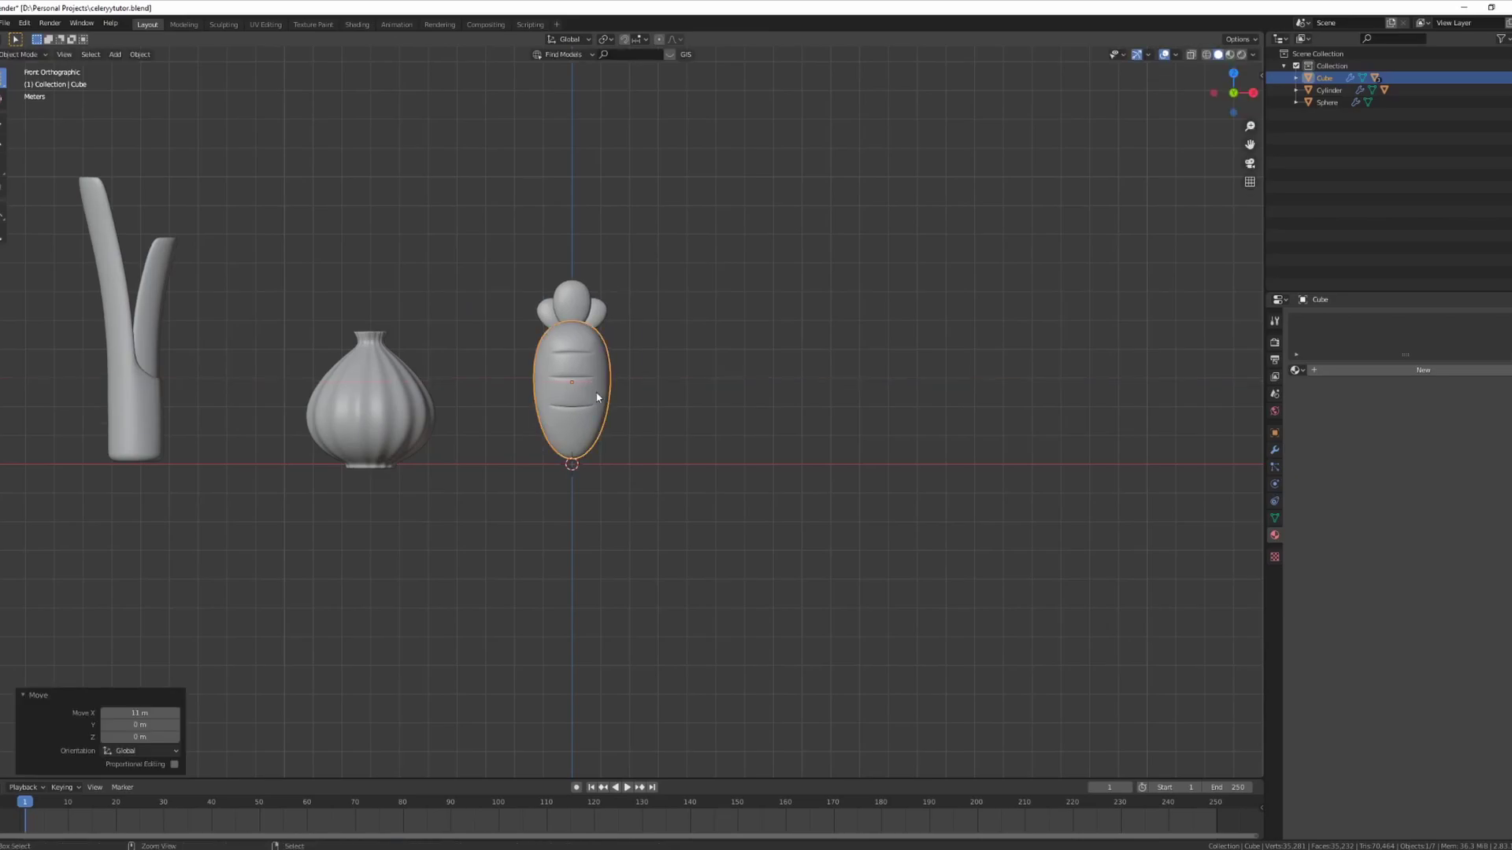
Split off a Shader Editor beside the 3D viewport and create a new material for the carrot body
left_click_drag(1260, 33, 864, 39)
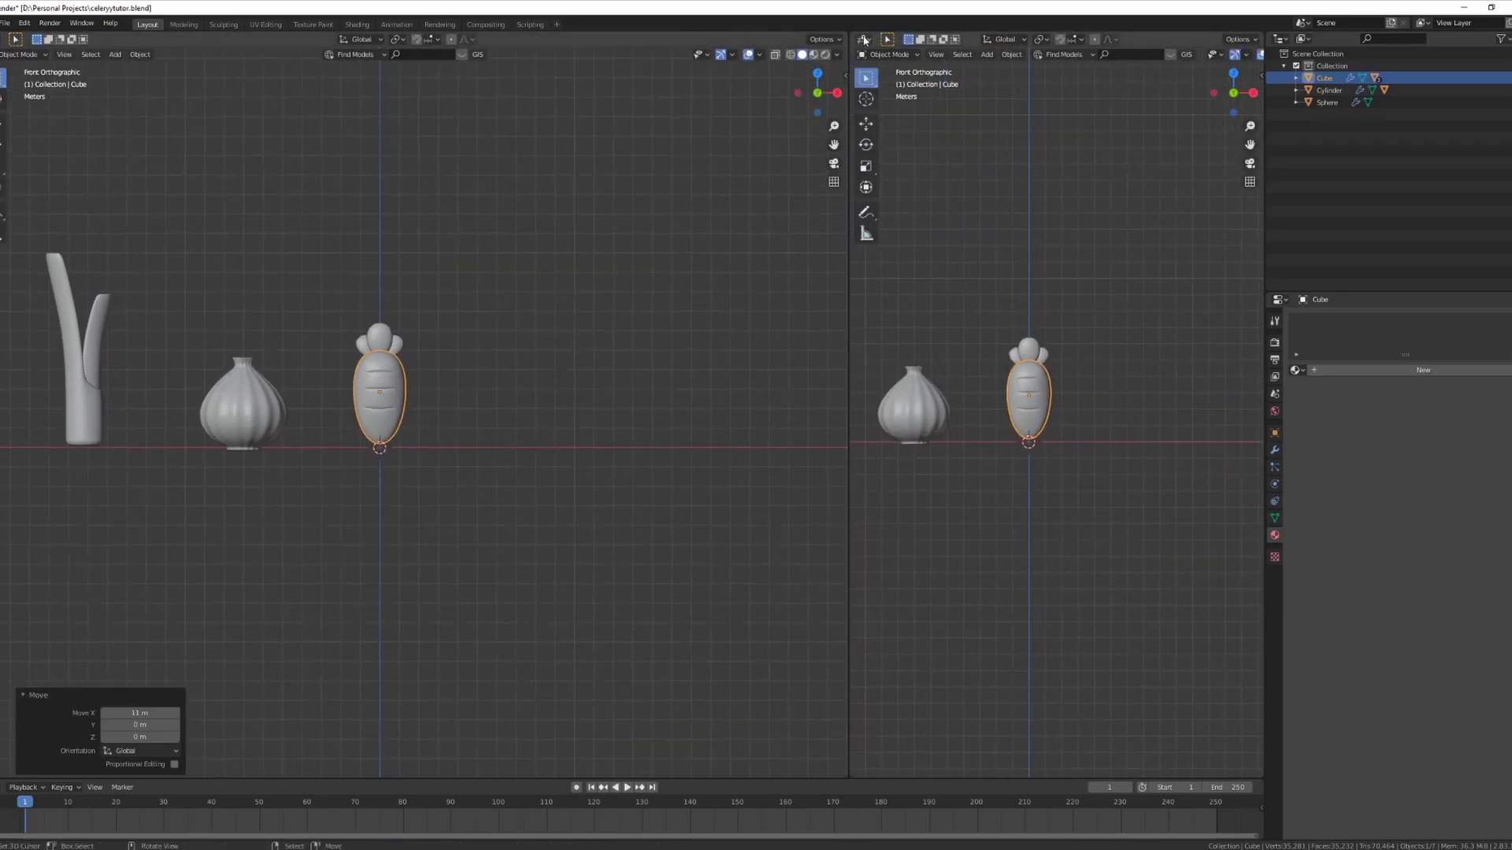
left_click(864, 40)
left_click(886, 139)
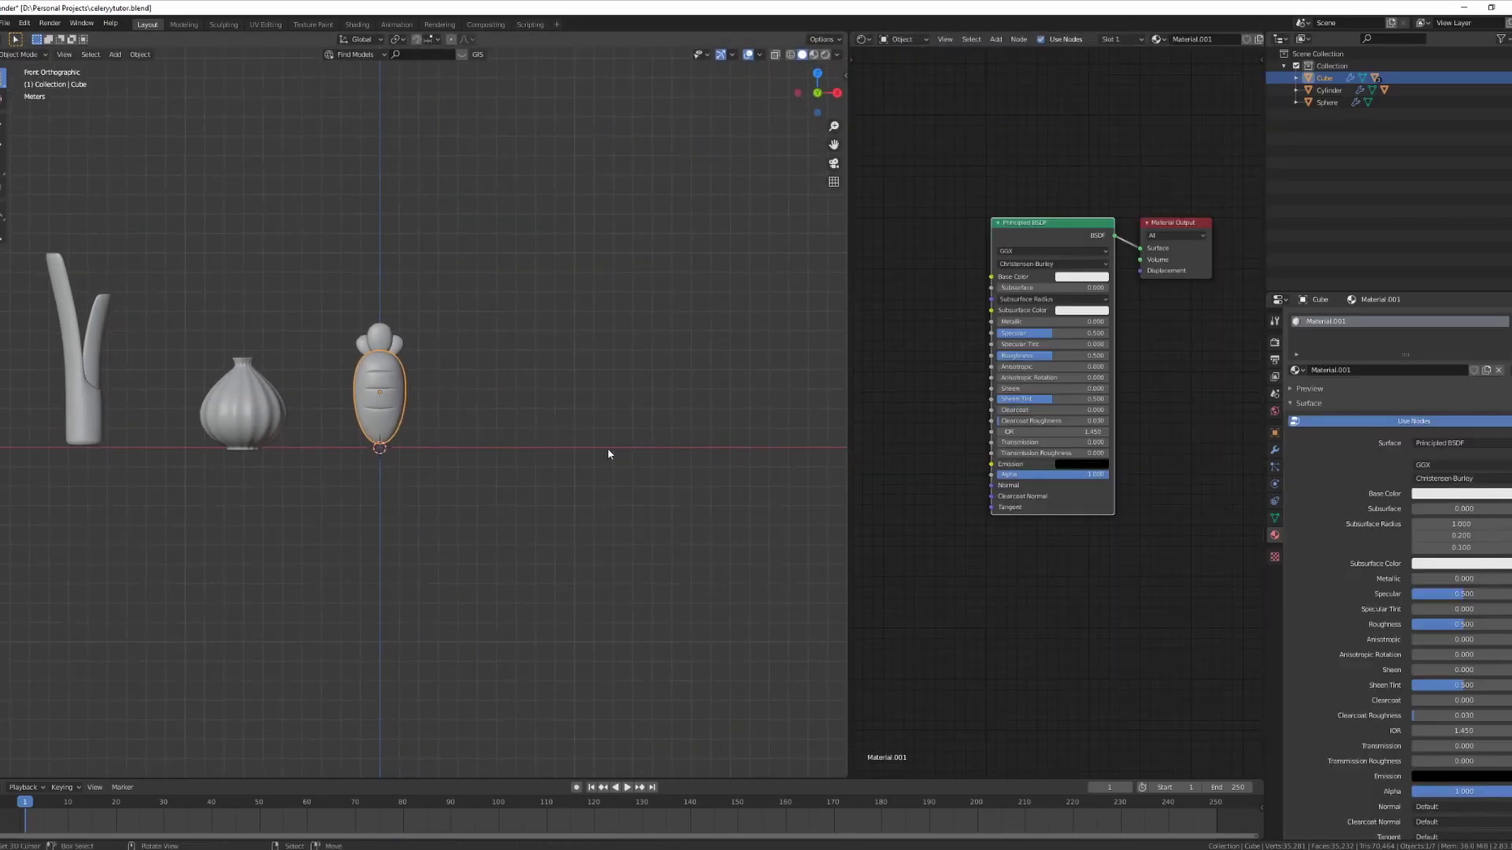
scroll(948, 356, "up", 1)
middle_click_drag(961, 359, 984, 355)
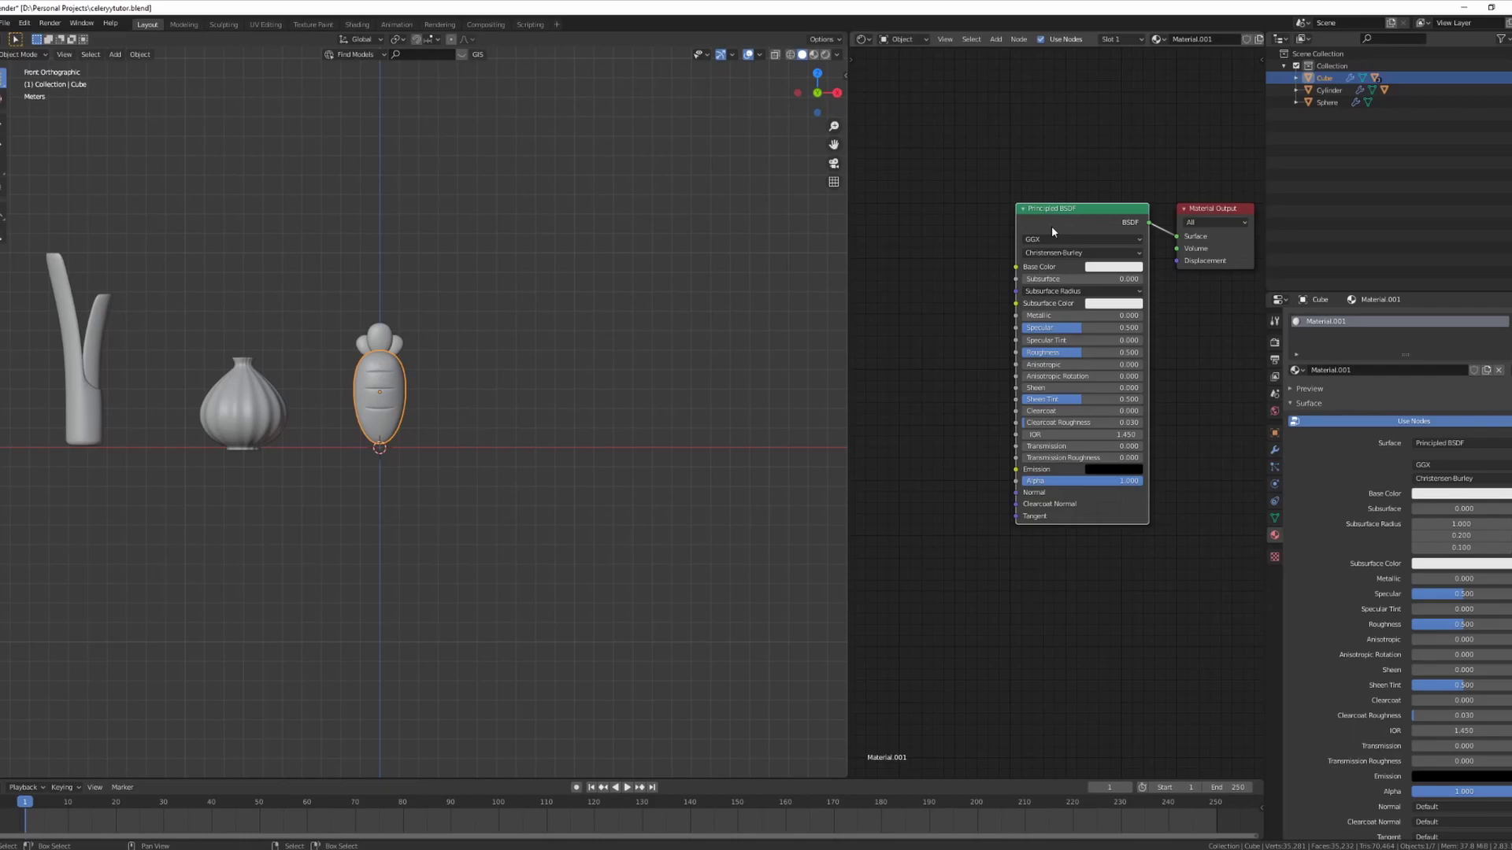
Search the add-ons for "no" to check that Node Wrangler is enabled
left_click(33, 27)
left_click(76, 199)
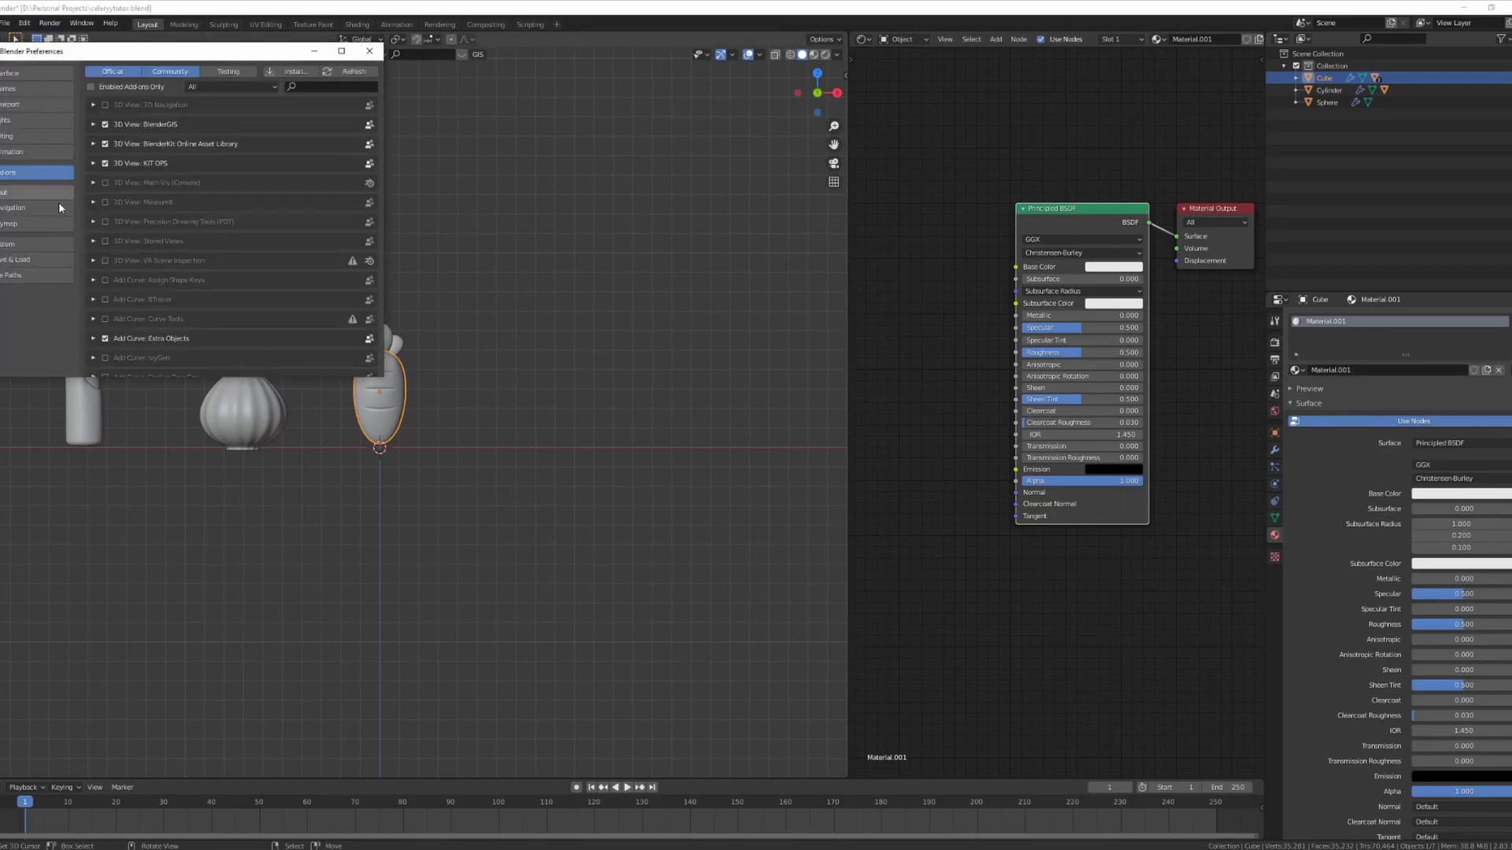
left_click(315, 86)
type("no")
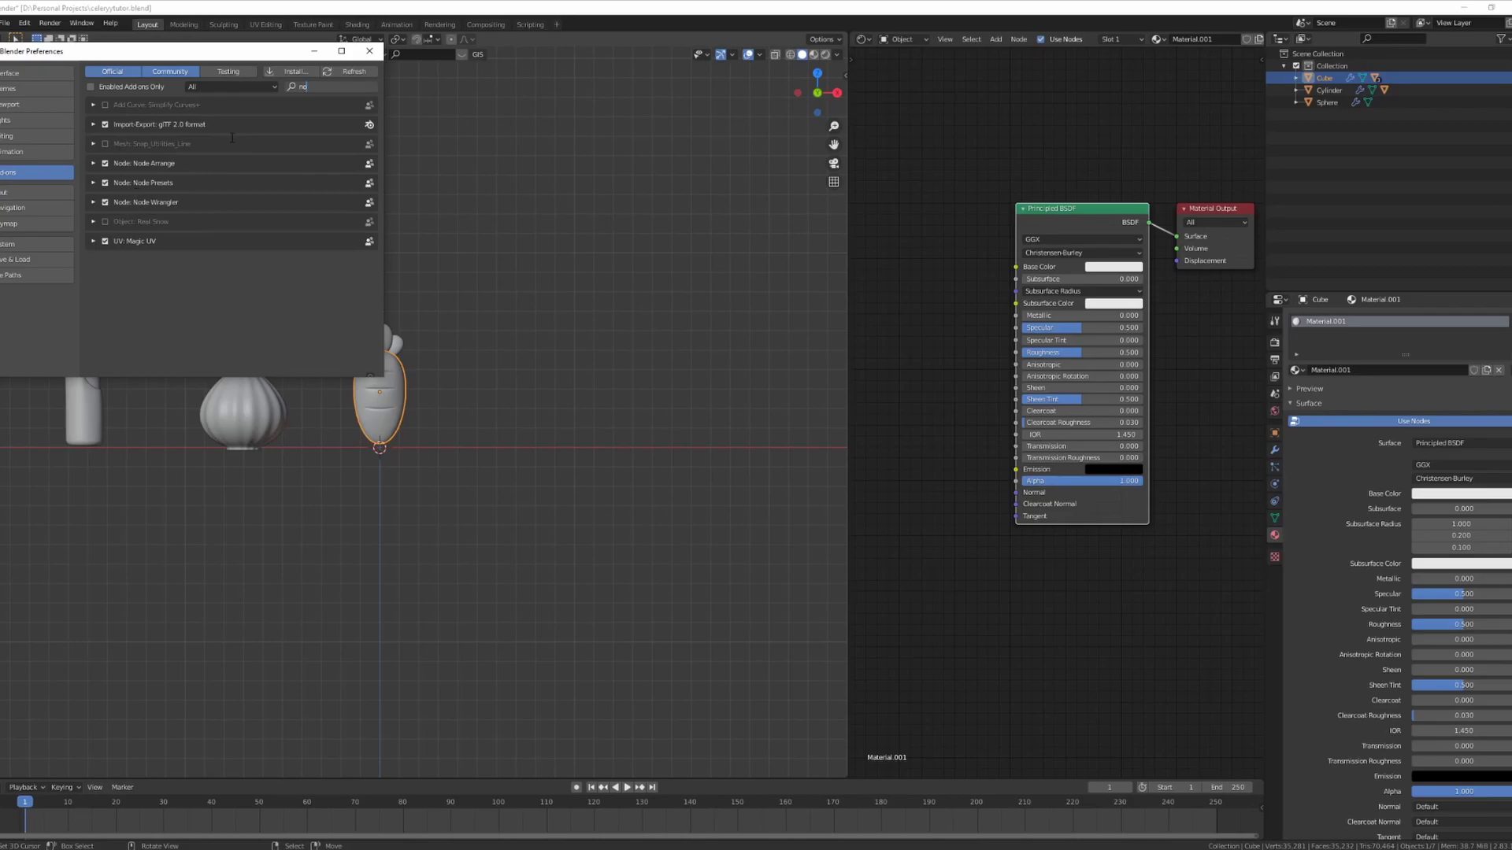
left_click(369, 50)
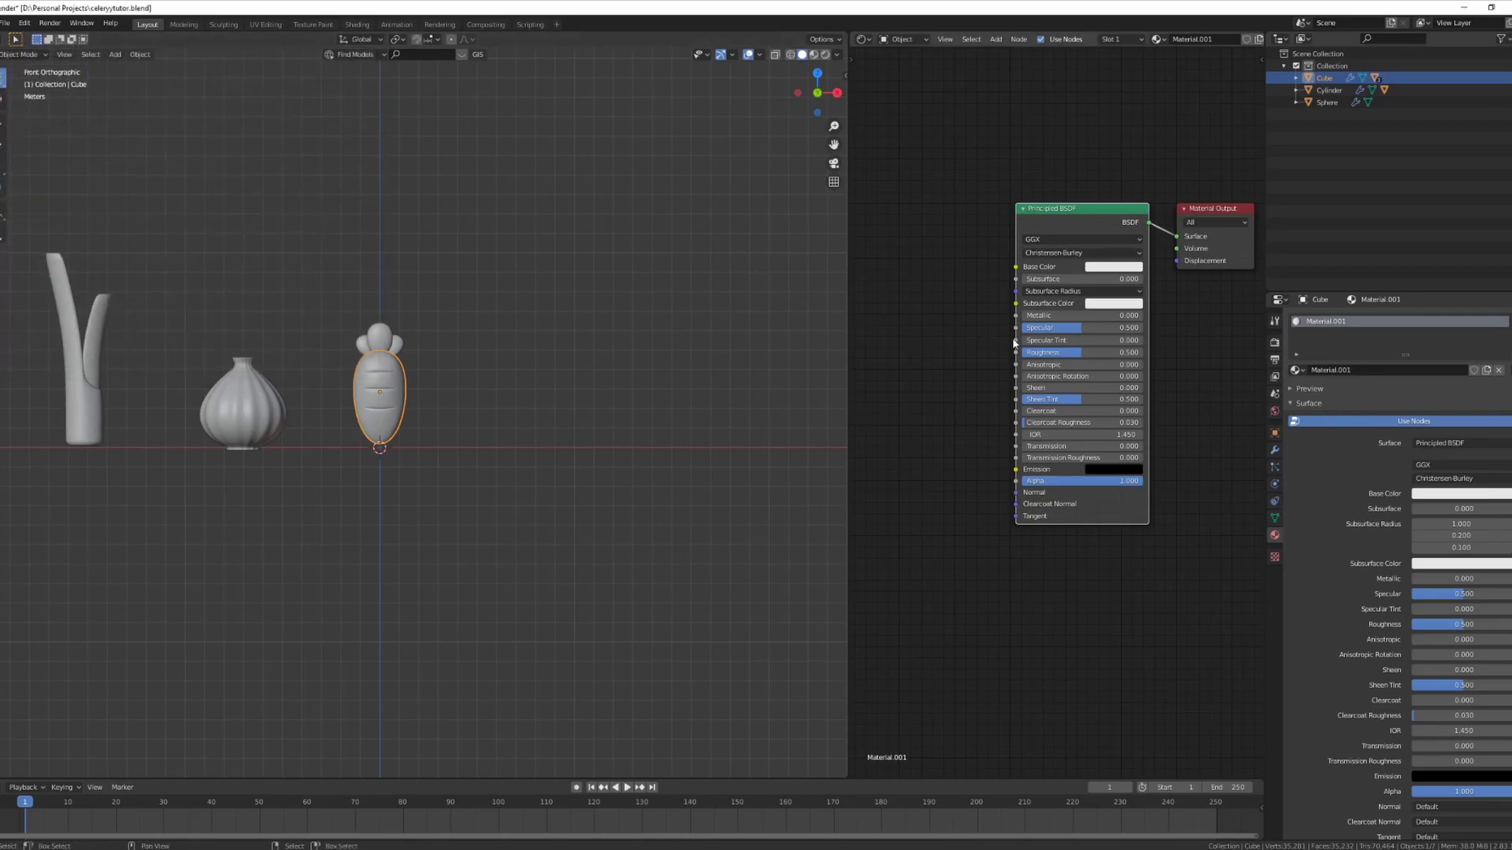
Run Node Wrangler's Principled Texture Setup on the carrot's shader with the Wood025_8K color, displacement, normal and roughness maps
scroll(1014, 343, "down", 2)
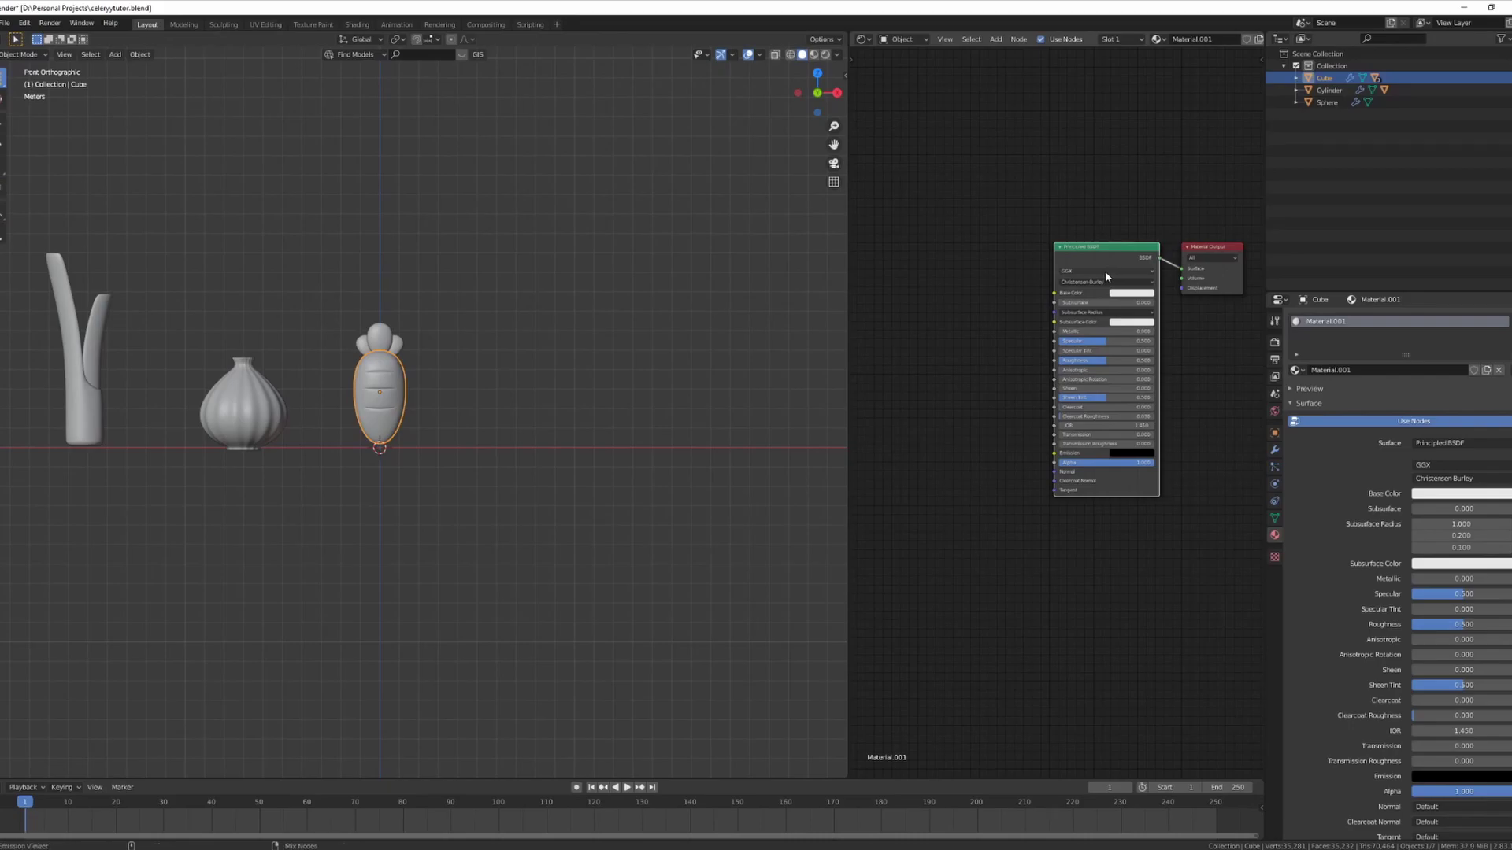
key("ctrl+shift+t")
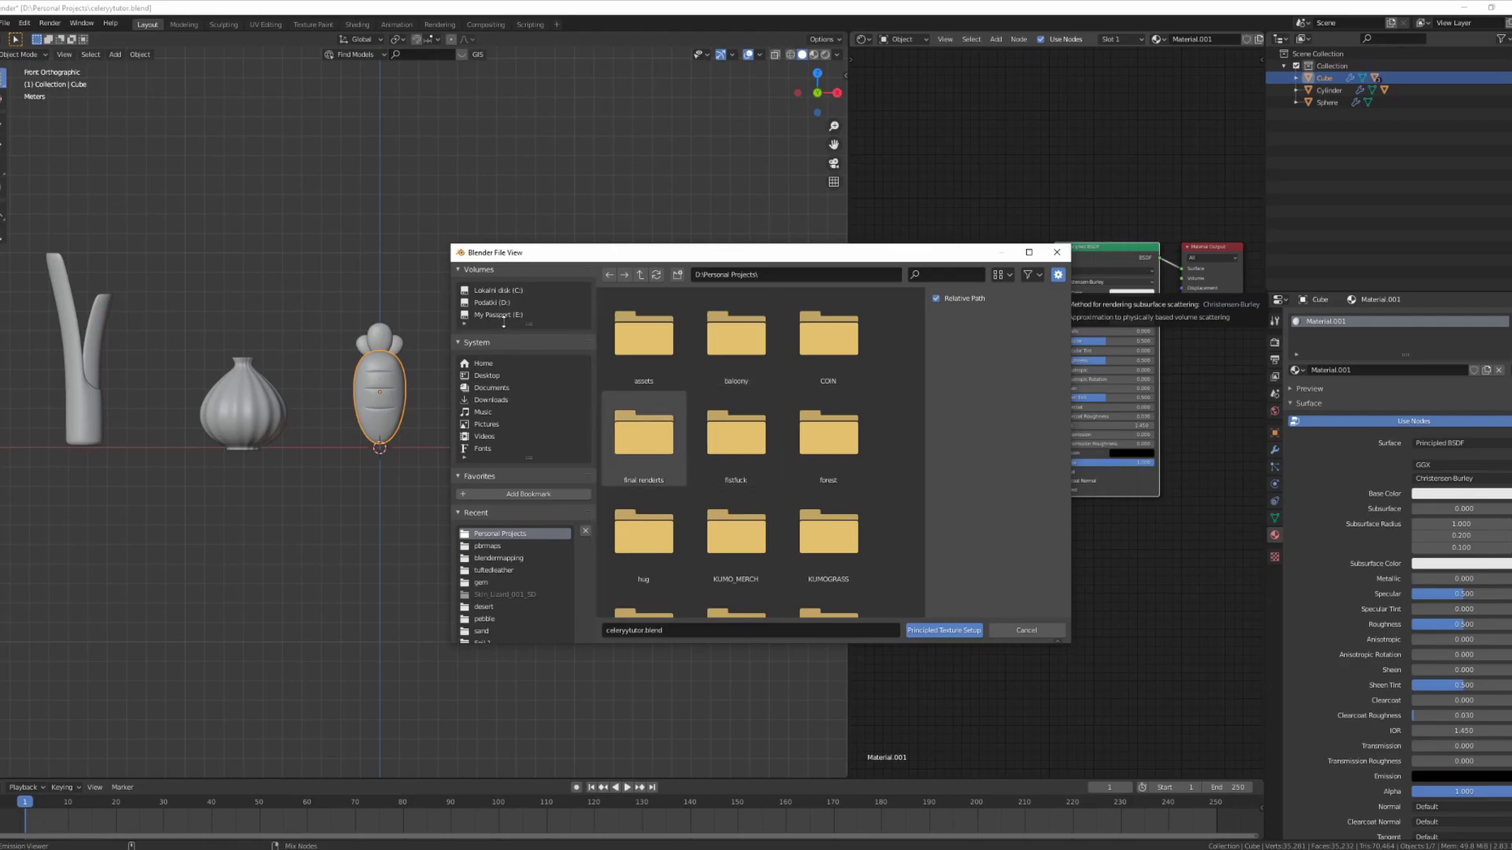
scroll(503, 319, "down", 1)
left_click(488, 526)
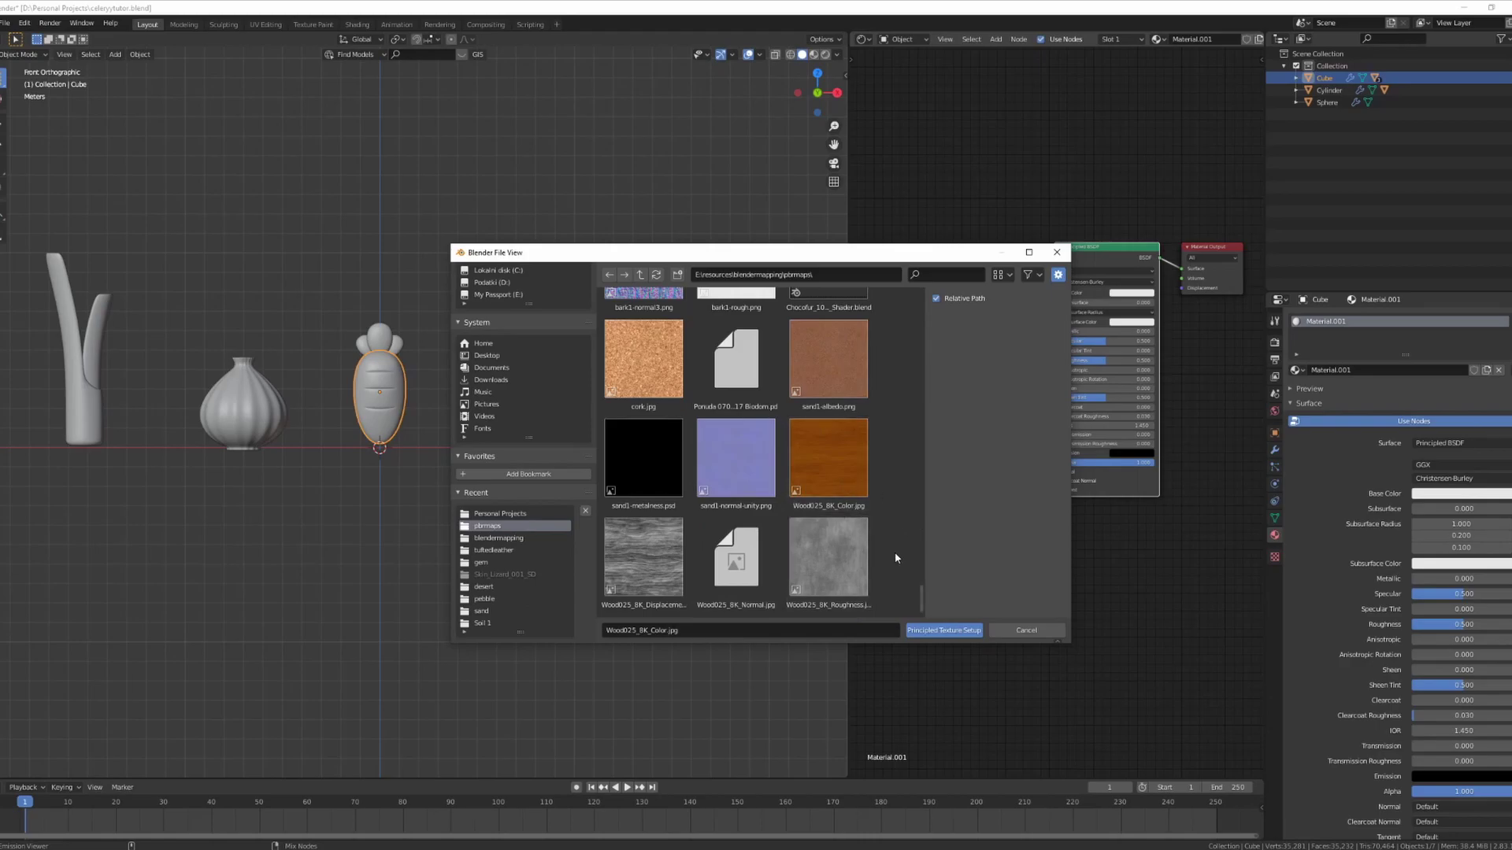
left_click(854, 576)
left_click(737, 557, "shift")
left_click(643, 557, "shift")
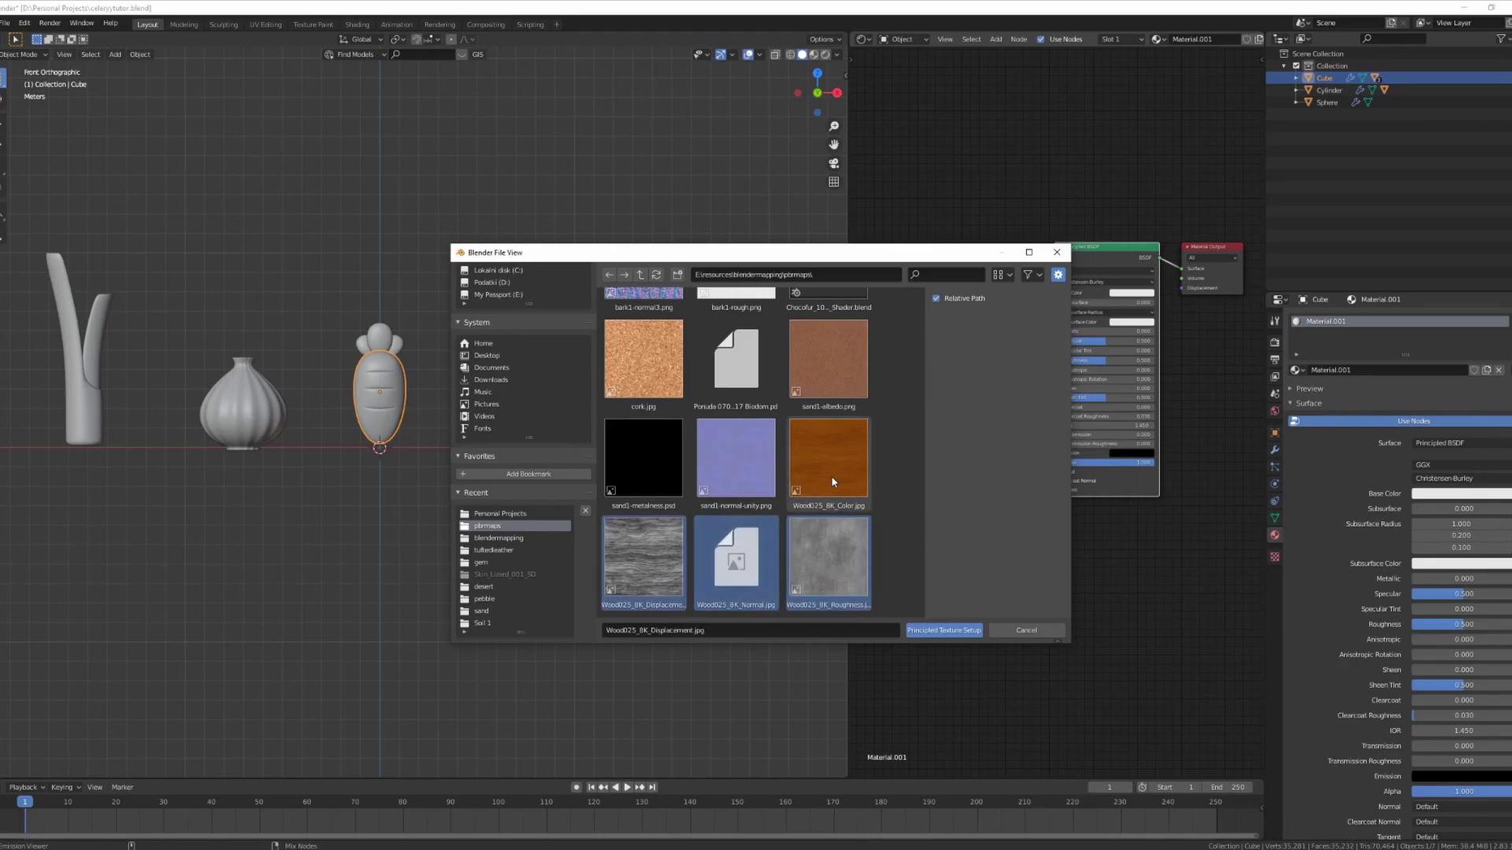
left_click(828, 457, "shift")
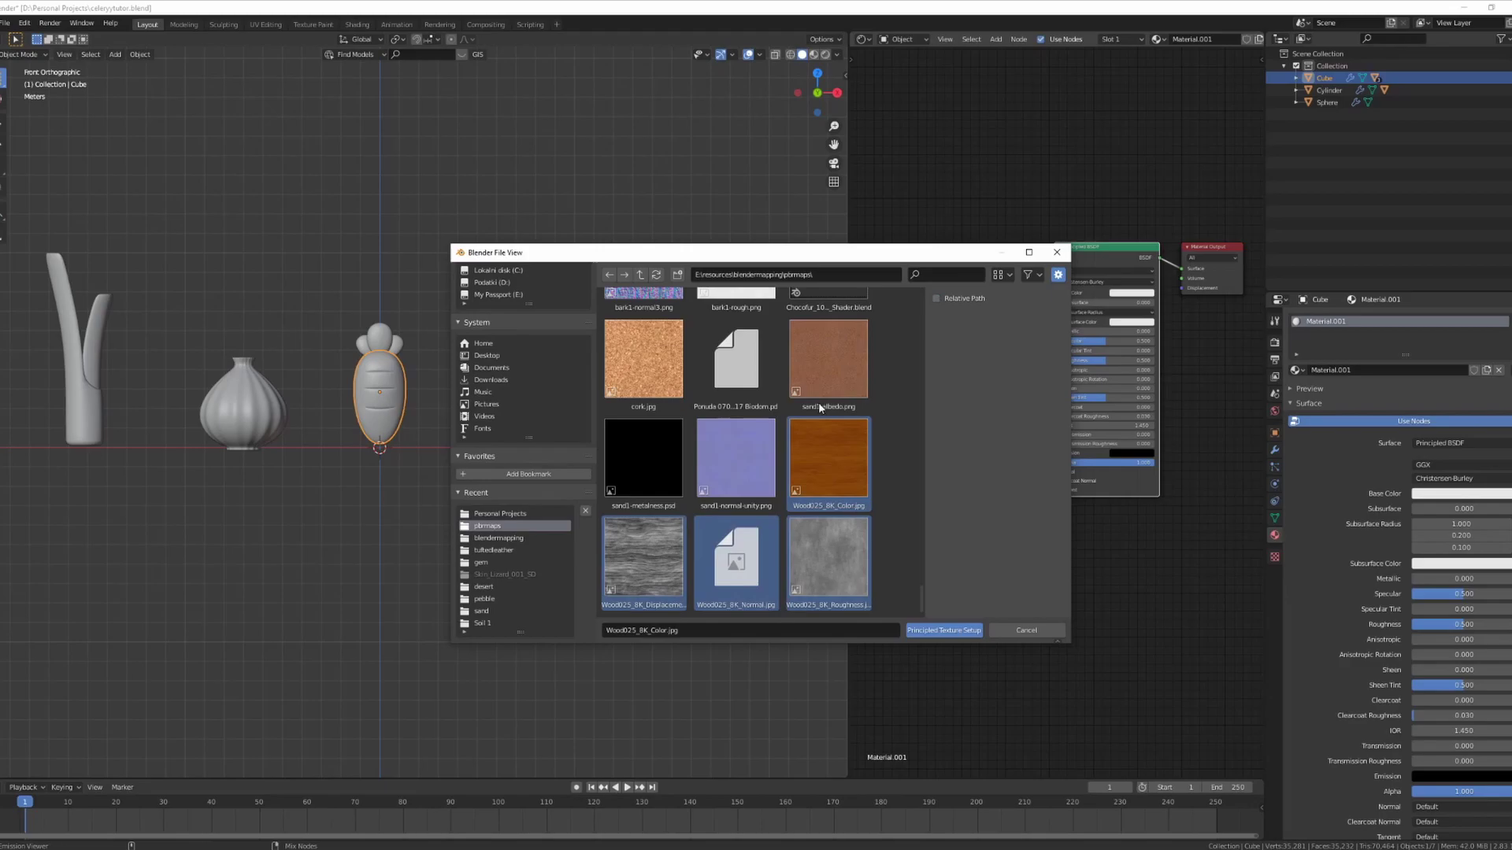
left_click(920, 631)
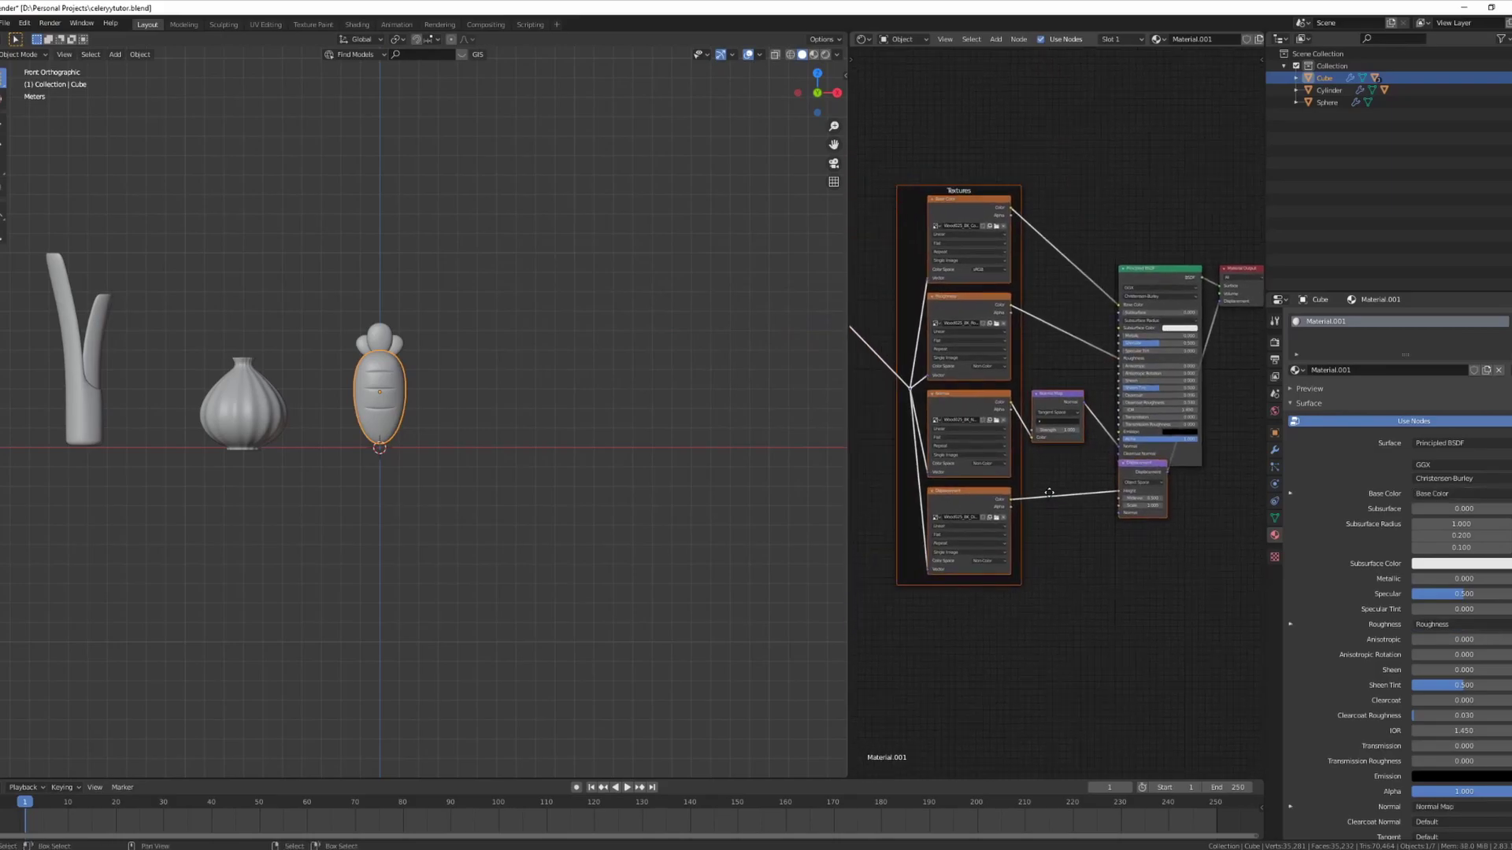
Widen the Shader Editor and inspect the carrot's wood texture up close in Material Preview shading
scroll(1048, 504, "down", 2)
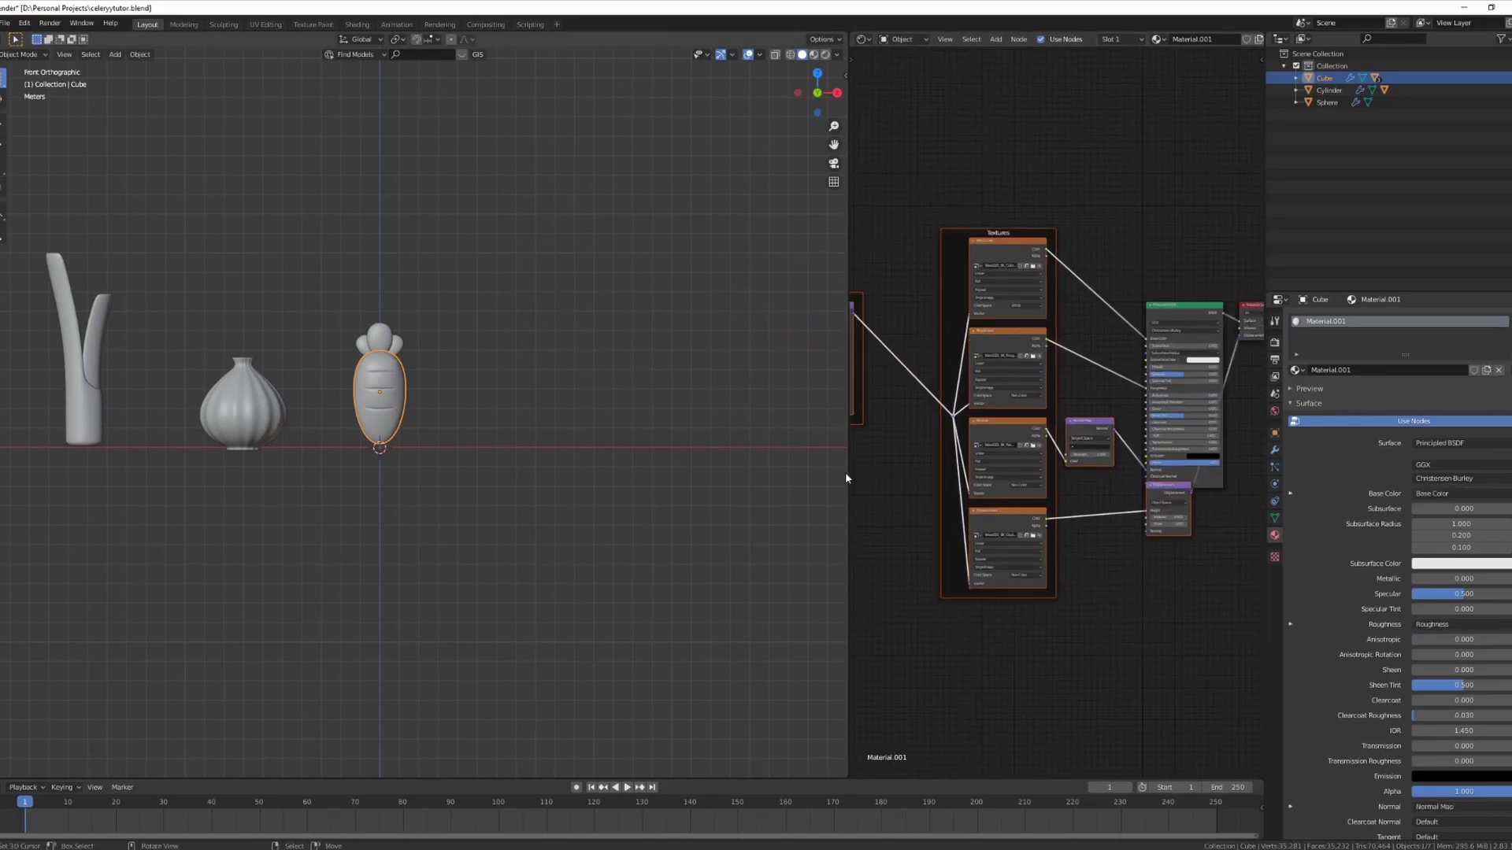
left_click_drag(848, 478, 734, 475)
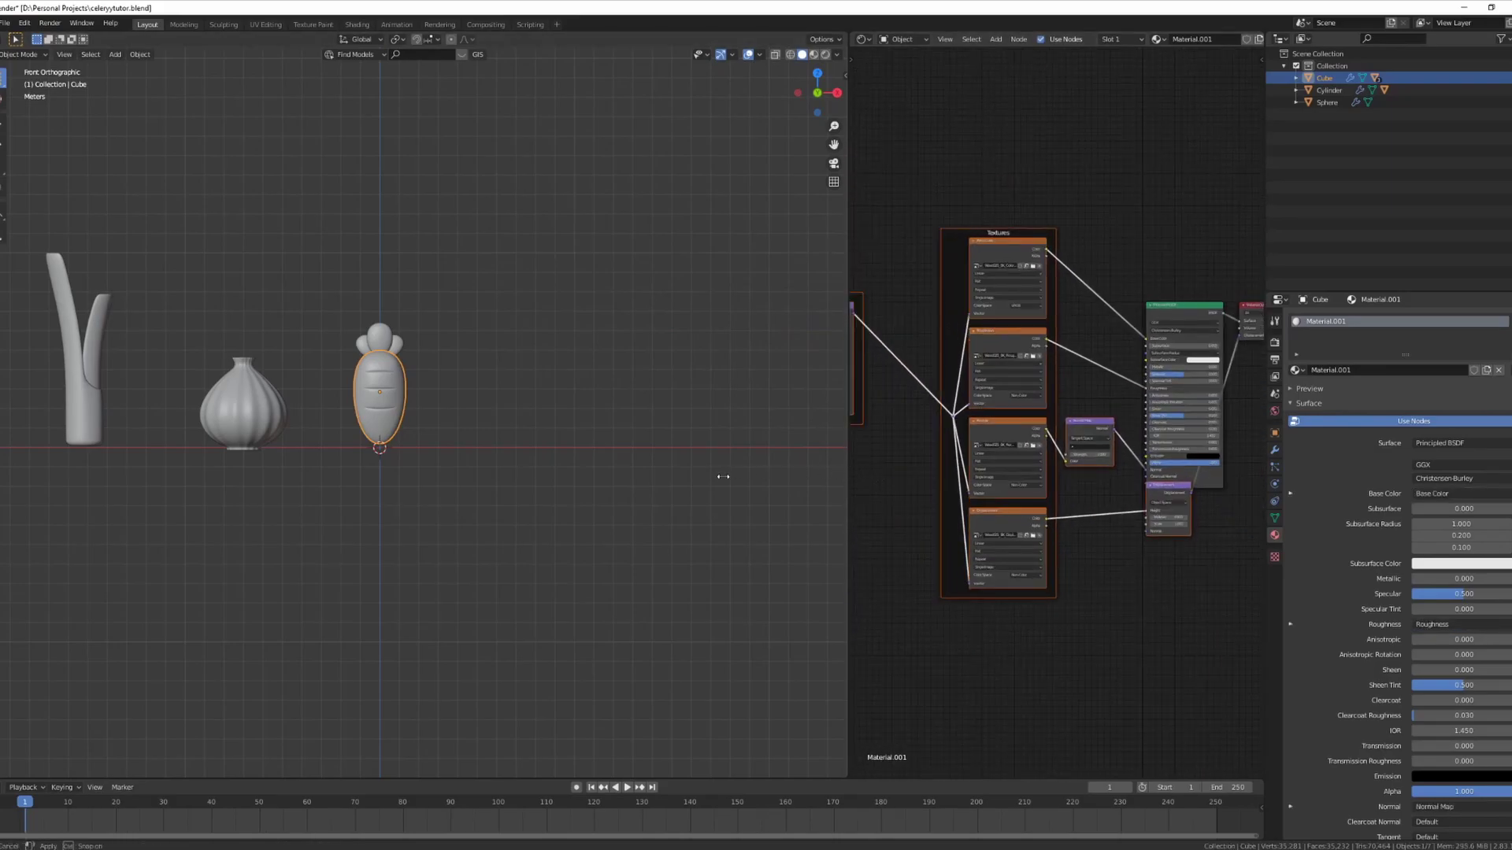
left_click_drag(857, 482, 670, 482)
scroll(284, 437, "up", 9)
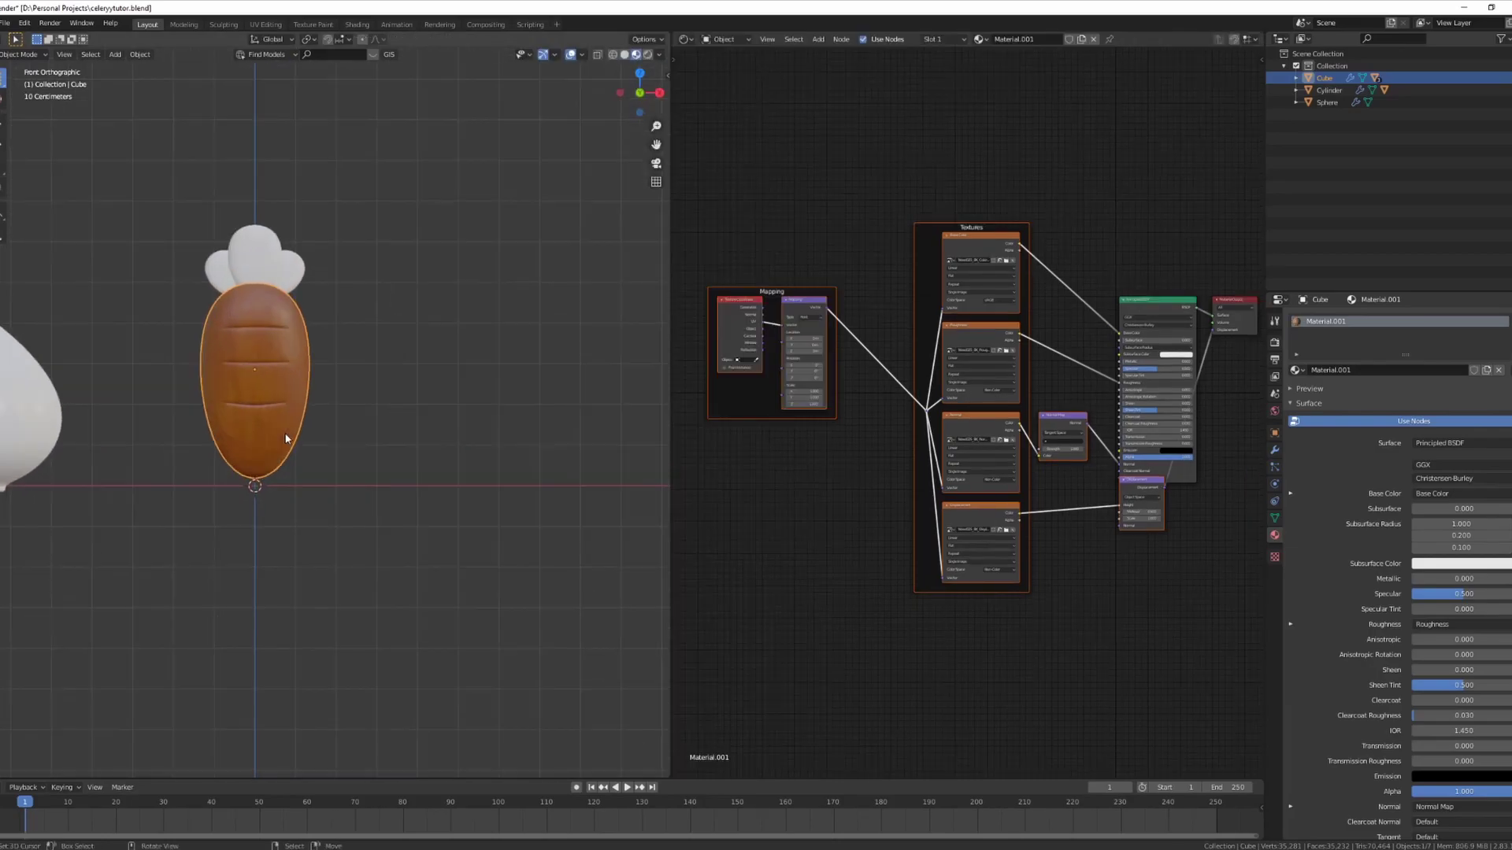
scroll(410, 506, "up", 2)
middle_click_drag(282, 442, 413, 386, "shift")
scroll(764, 465, "up", 2)
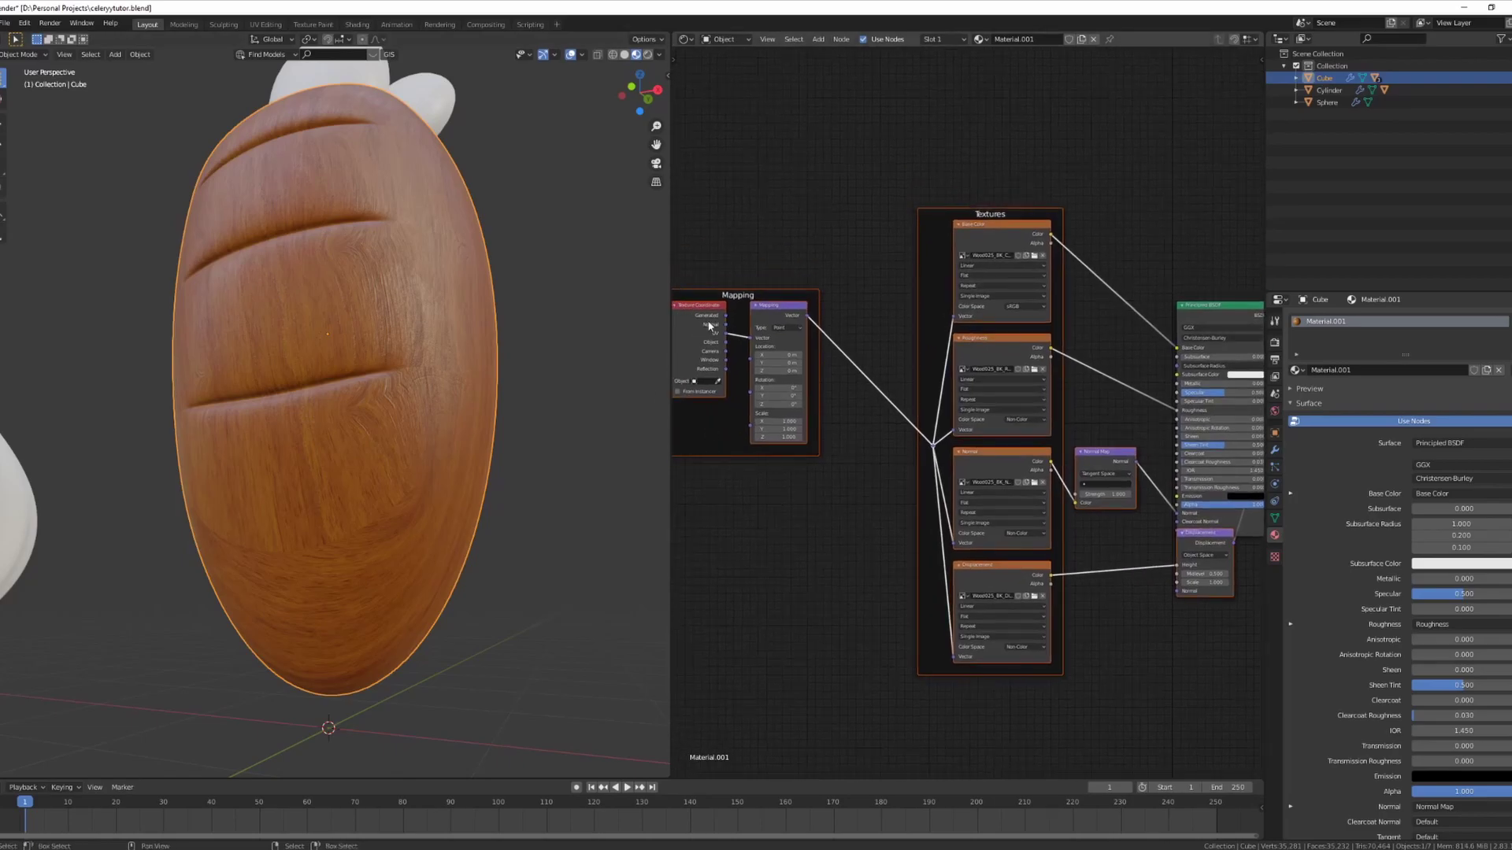
Feed the Generated coordinates into the Mapping node and adjust its rotation so the wood grain runs diagonally across the carrot
left_click_drag(725, 315, 751, 337)
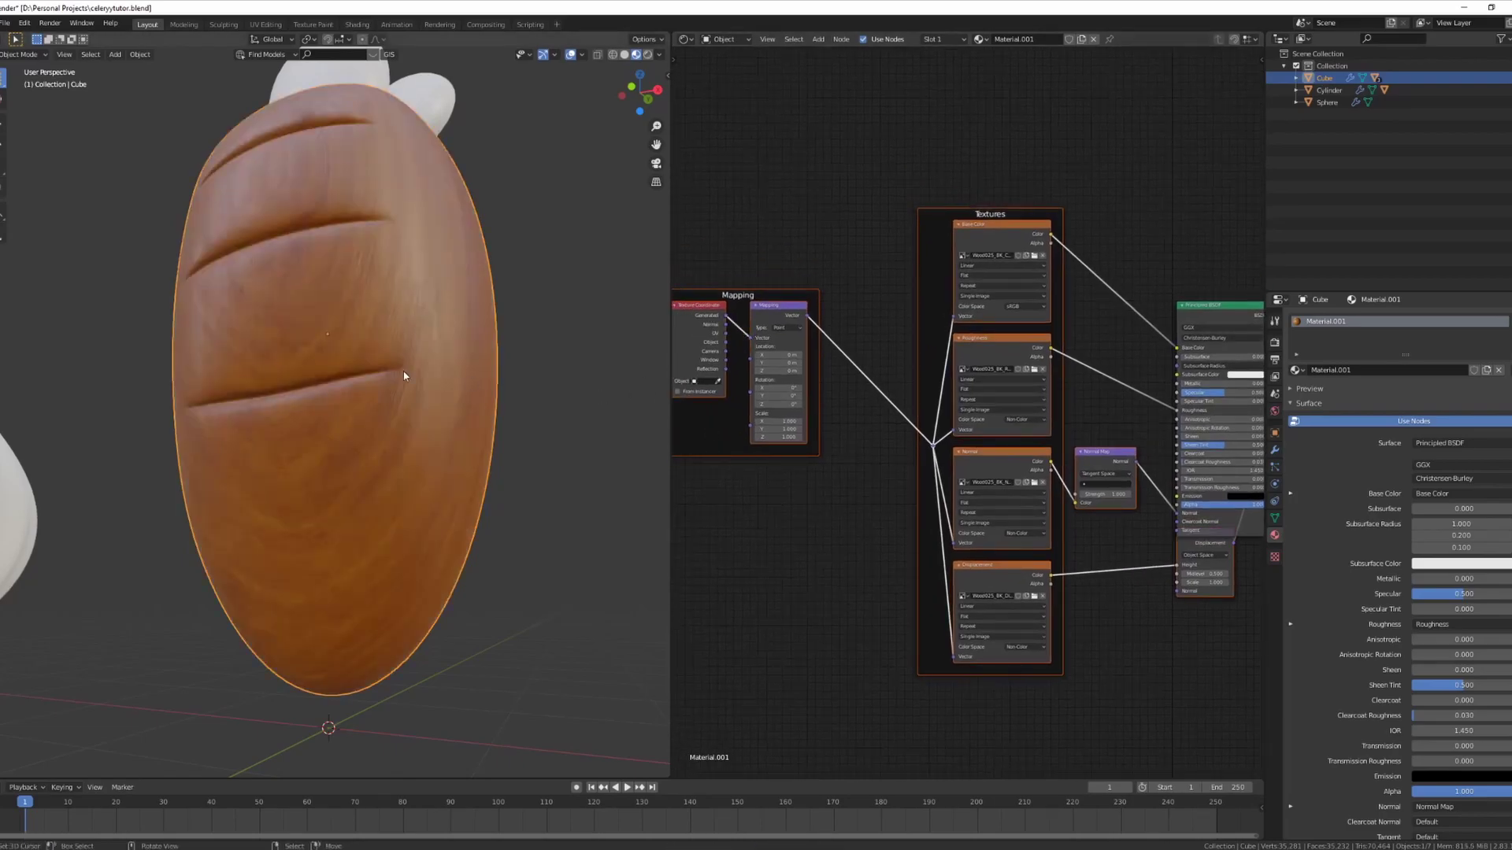
middle_click_drag(411, 361, 441, 418)
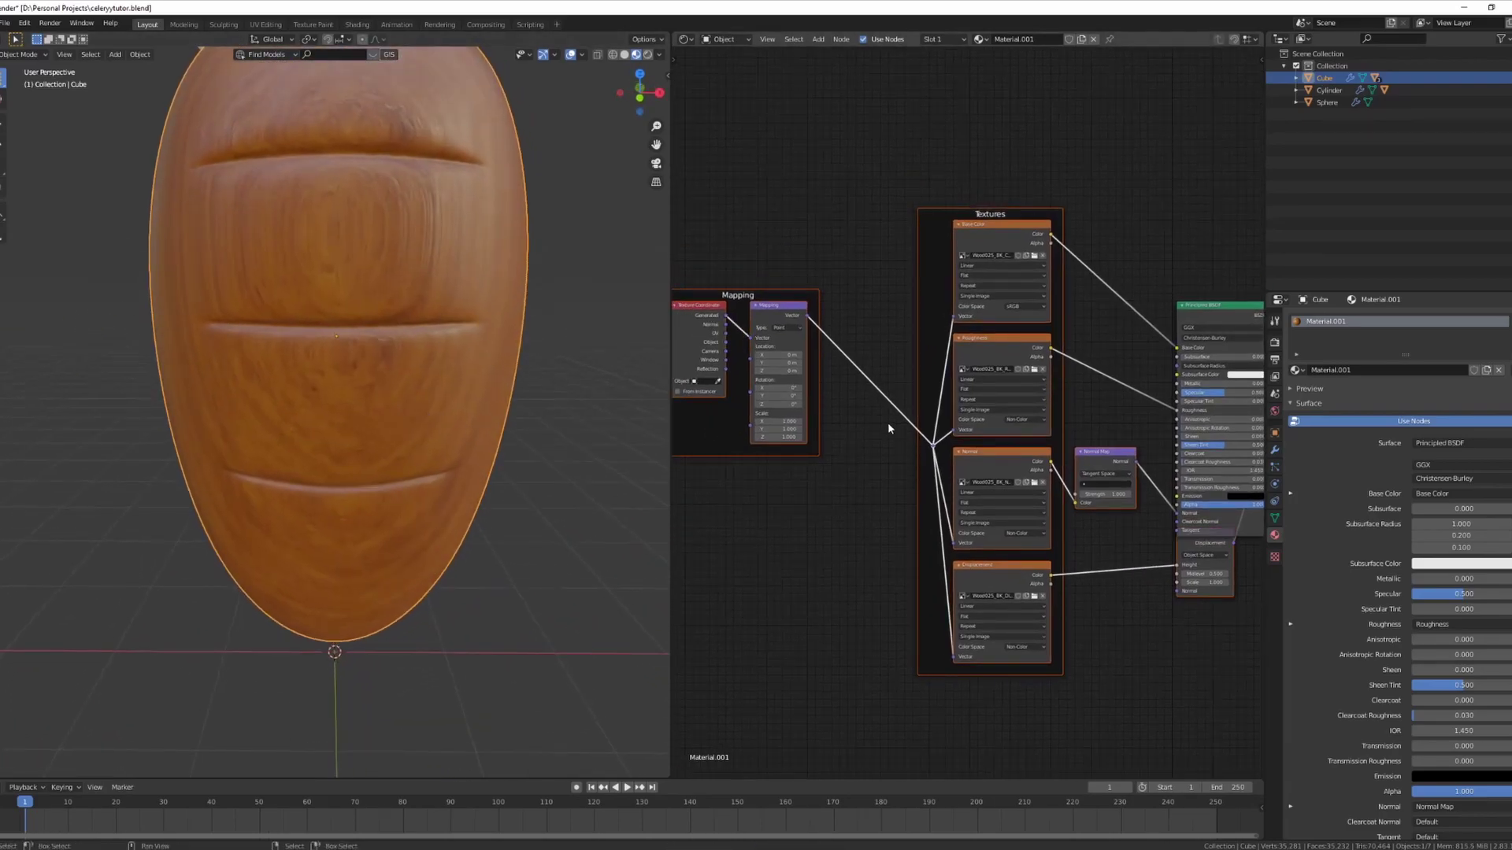
left_click_drag(777, 389, 873, 396)
right_click(776, 391)
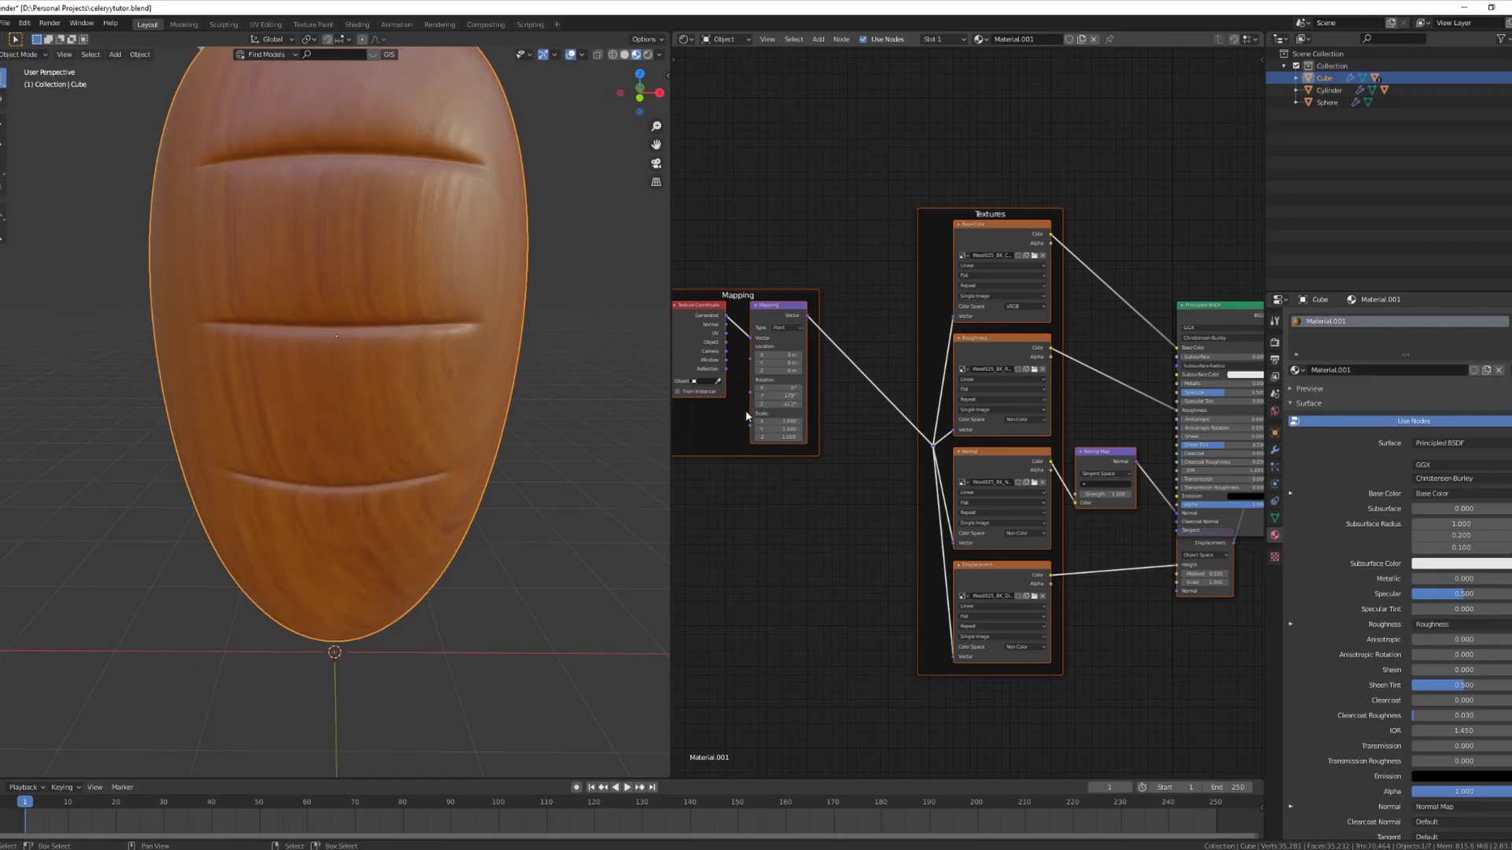
left_click_drag(780, 388, 811, 387)
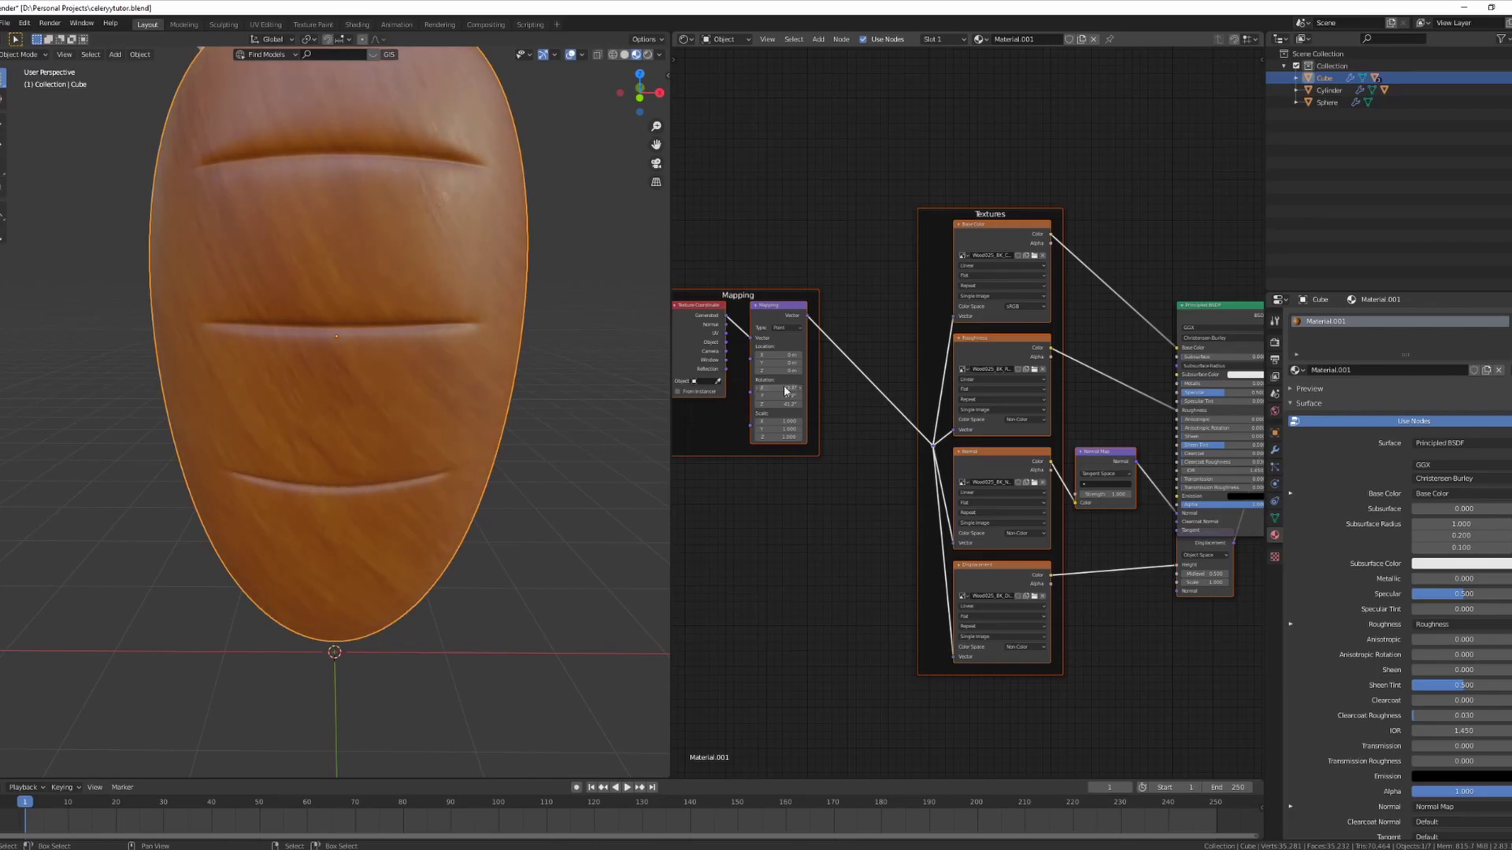
middle_click_drag(339, 339, 392, 389)
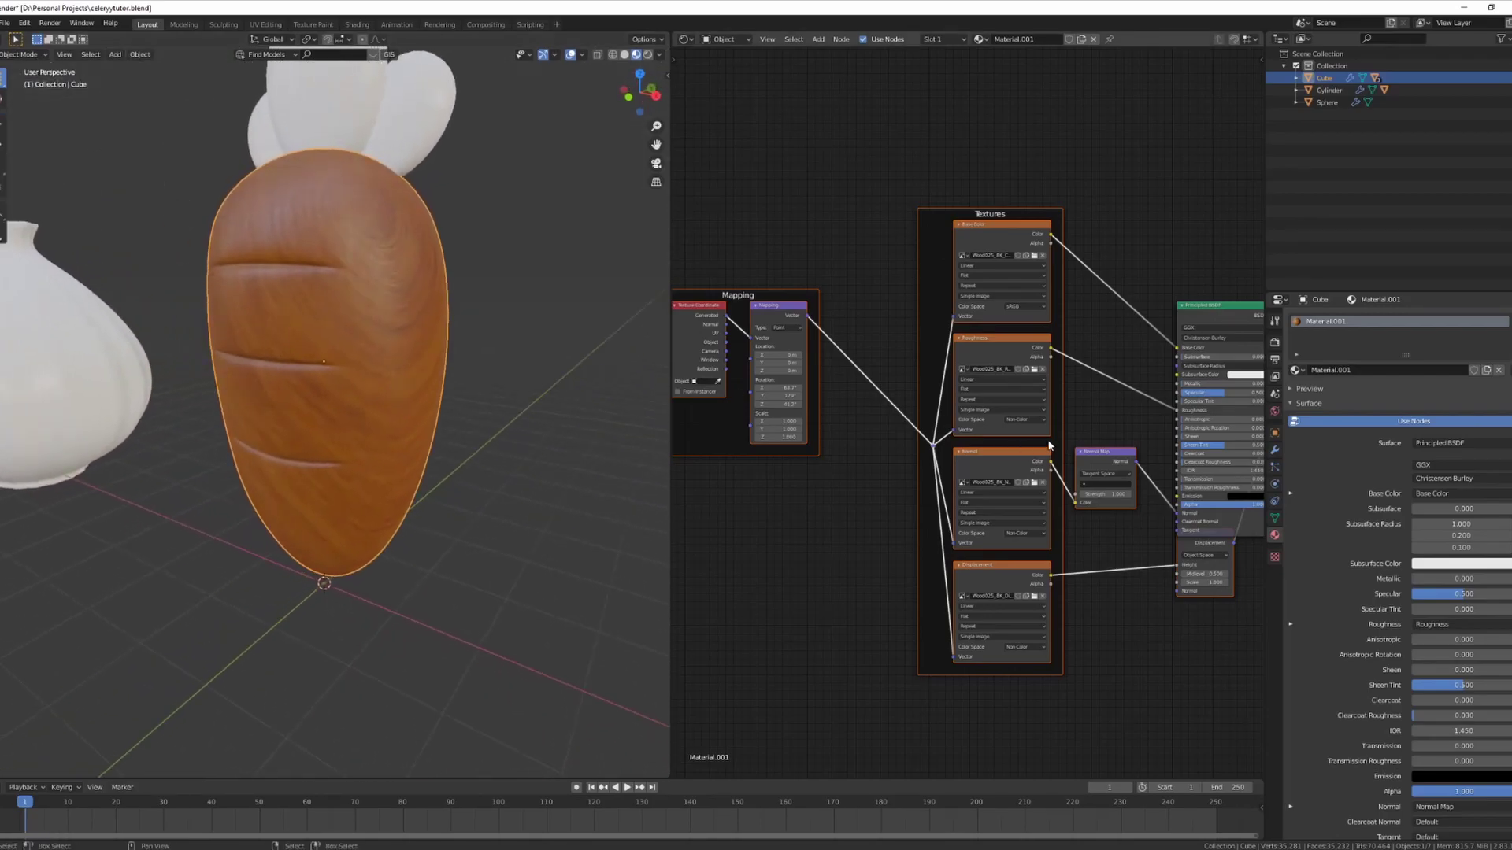
middle_click_drag(341, 307, 390, 282)
Copy the carrot body's wood material and rename it carrot
middle_click_drag(1102, 533, 1024, 467)
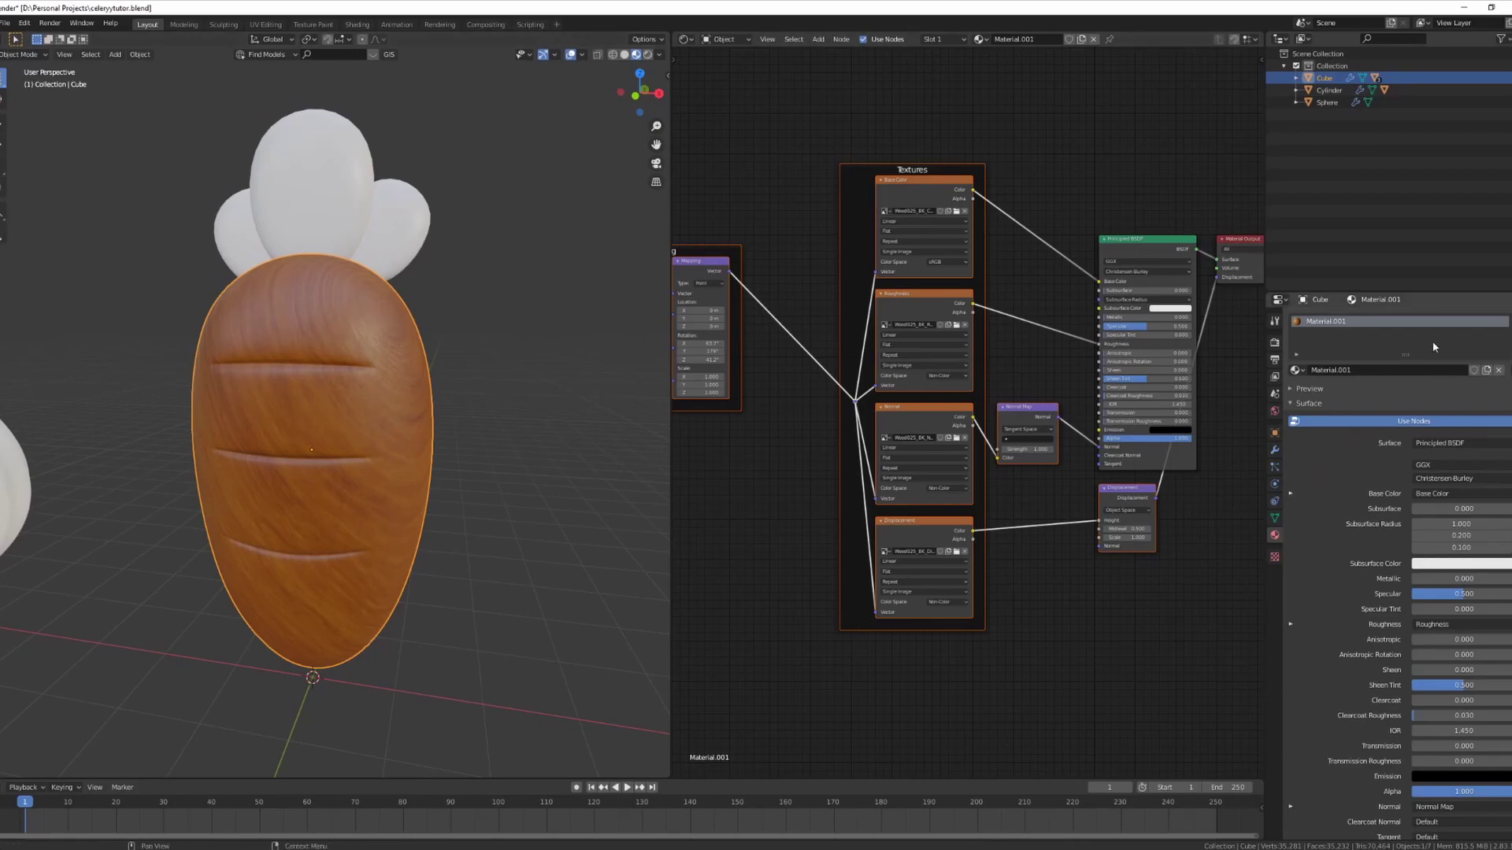
left_click(1511, 346)
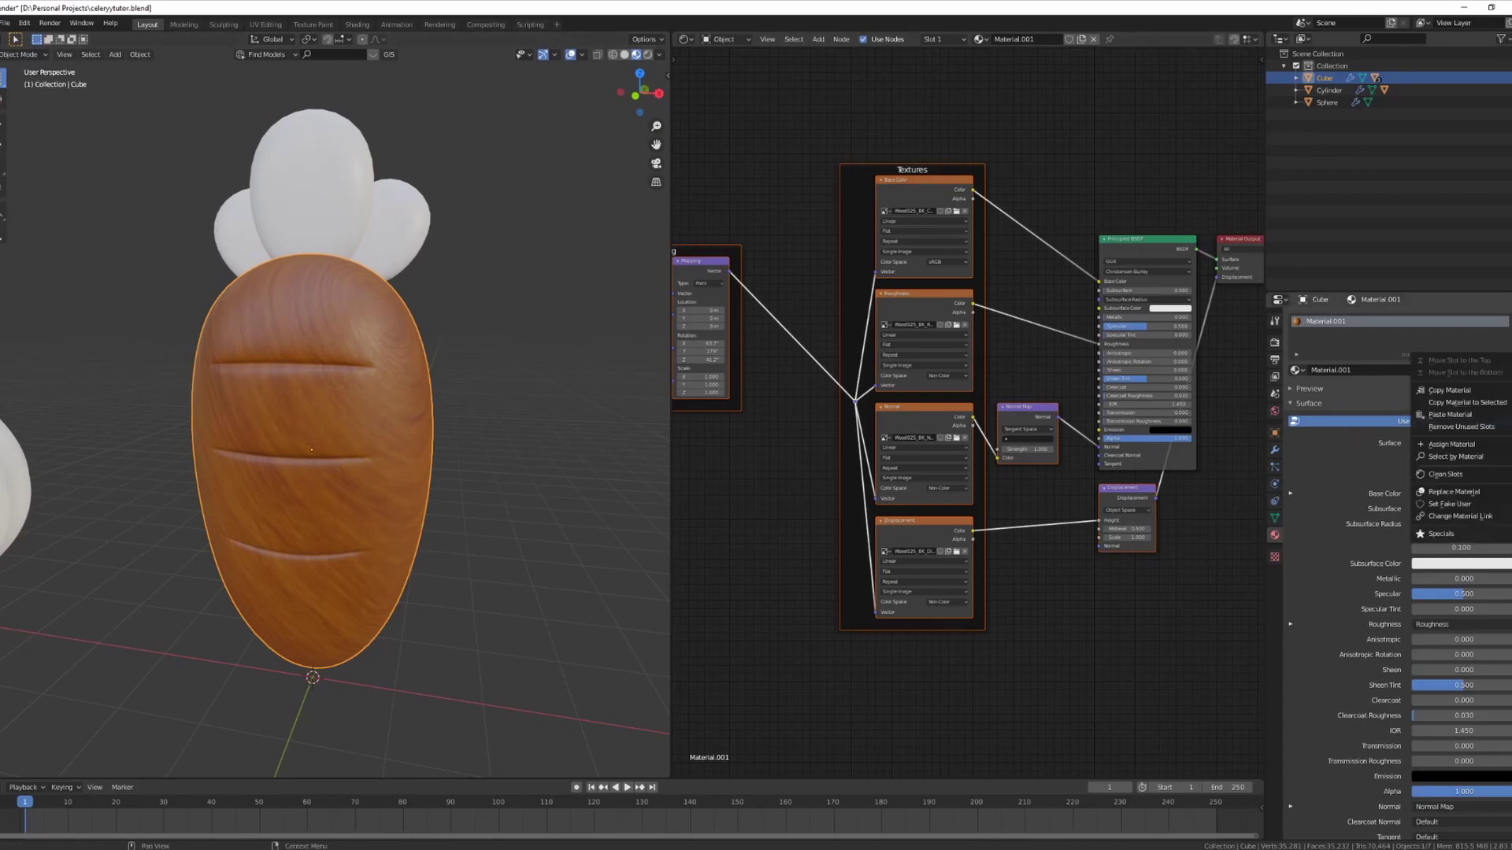
left_click(1475, 392)
double_click(1343, 324)
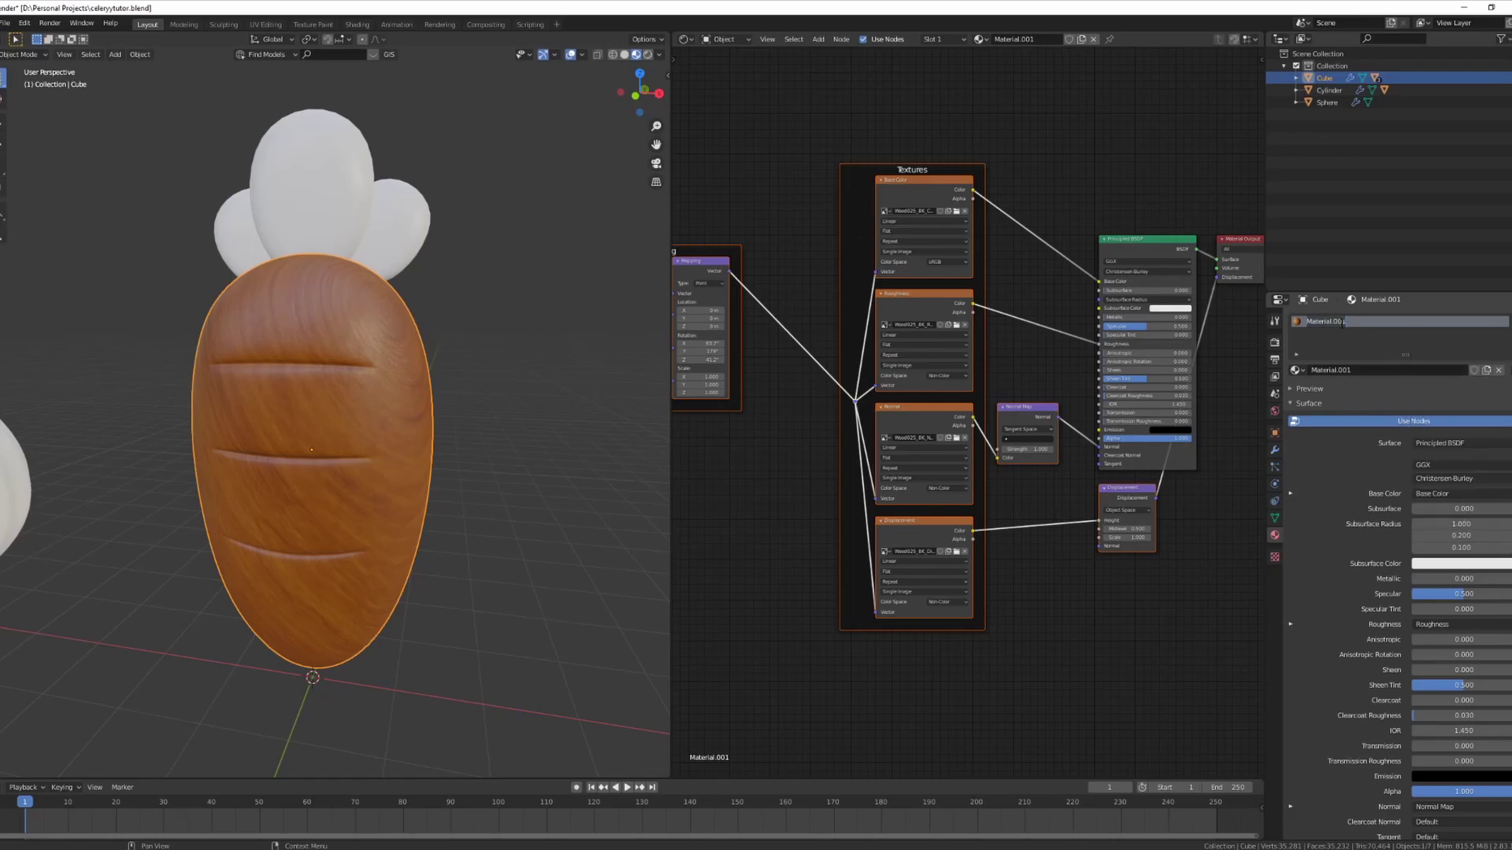
type("carrot")
key("Return")
Give the carrot's middle leaf a new material named carrot_leaves and paste the copied wood material into it
left_click(342, 219)
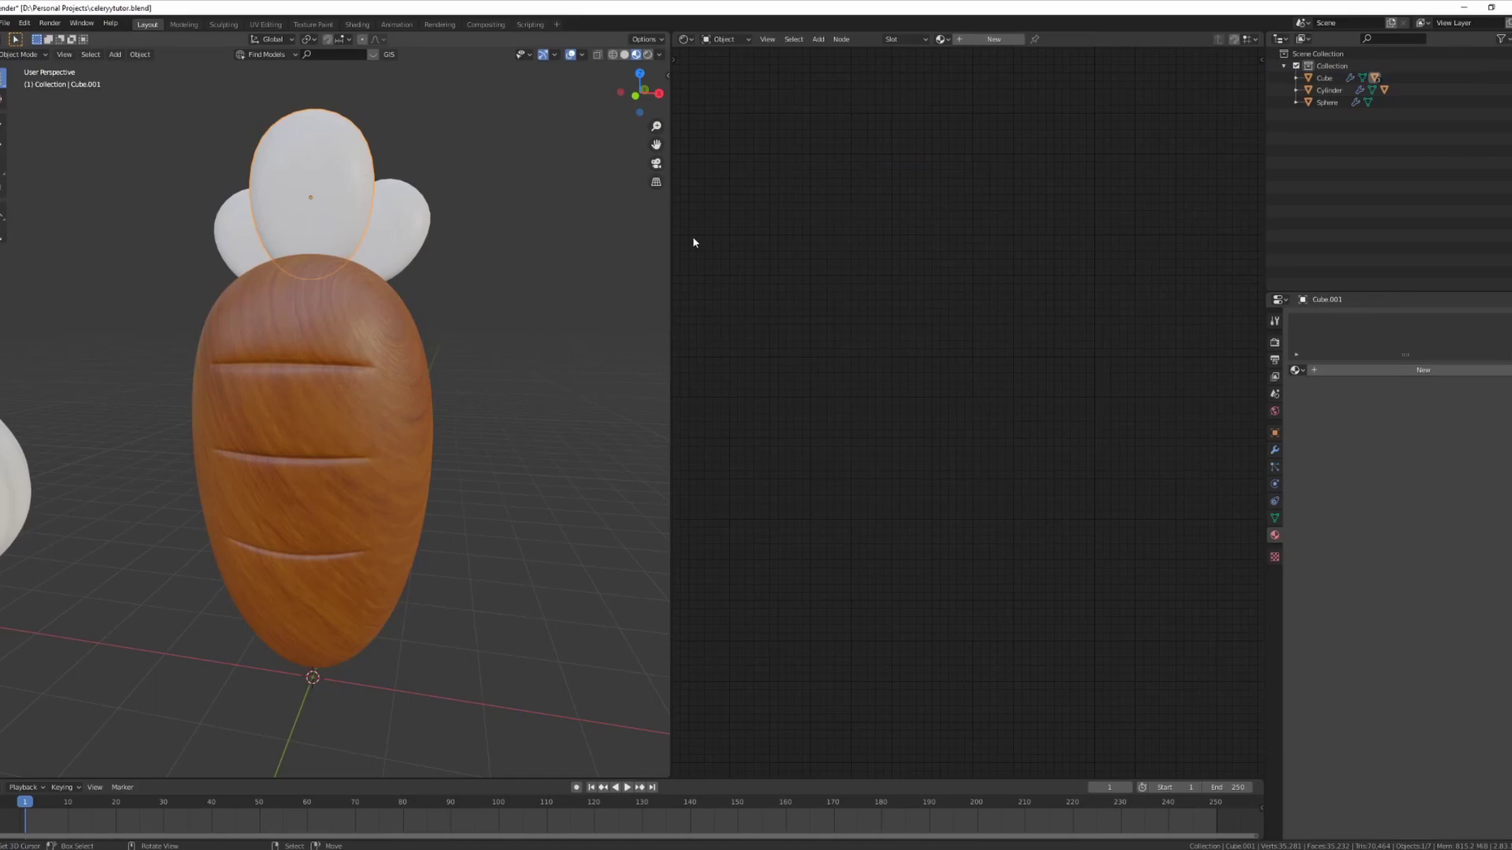
left_click(1383, 366)
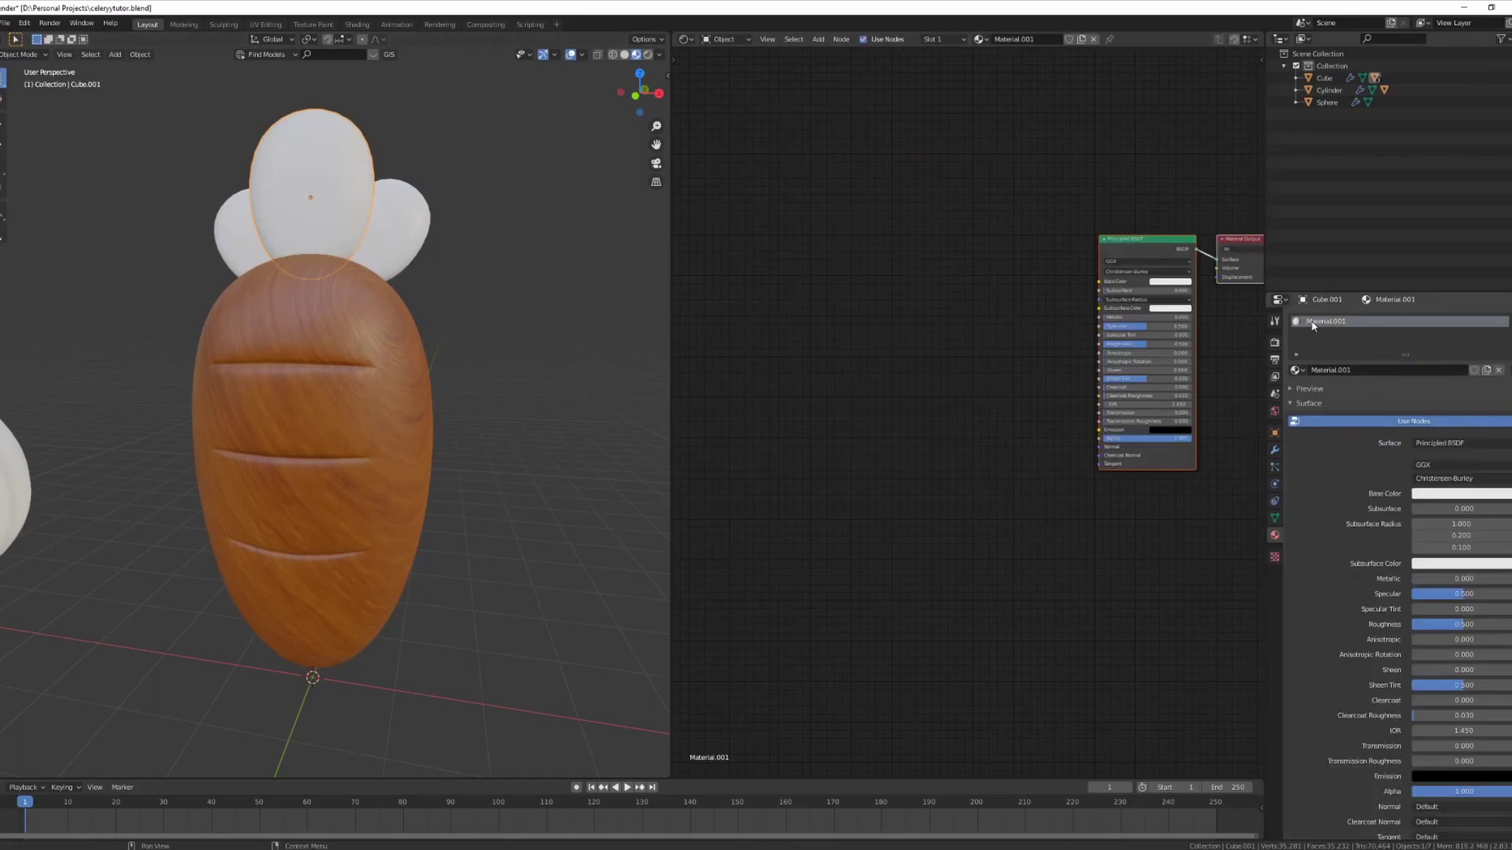
double_click(1313, 323)
type("Cerrot_leaves")
key("Return")
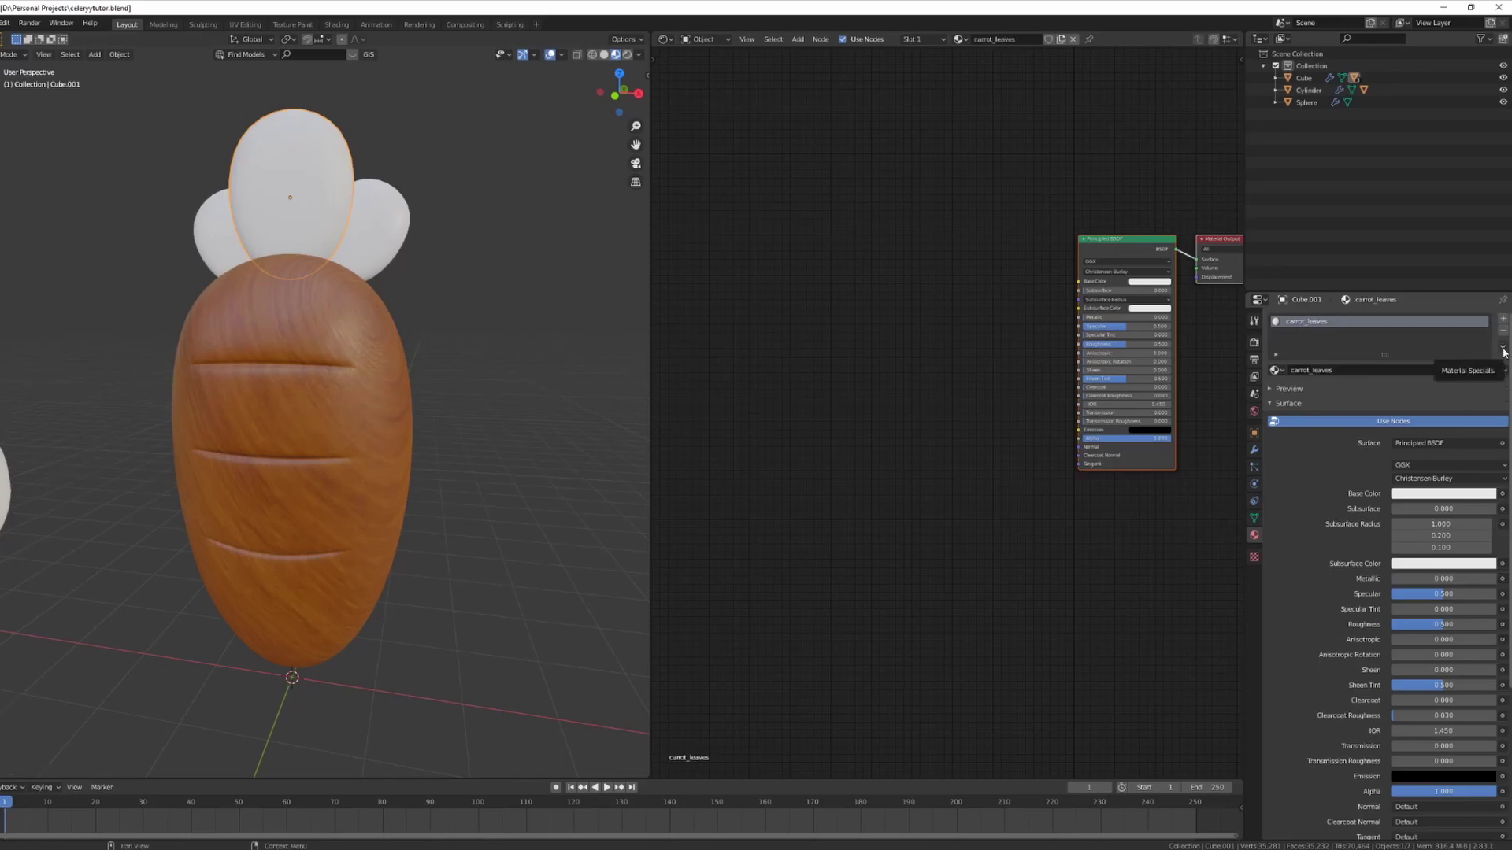
left_click(1503, 349)
left_click(1429, 414)
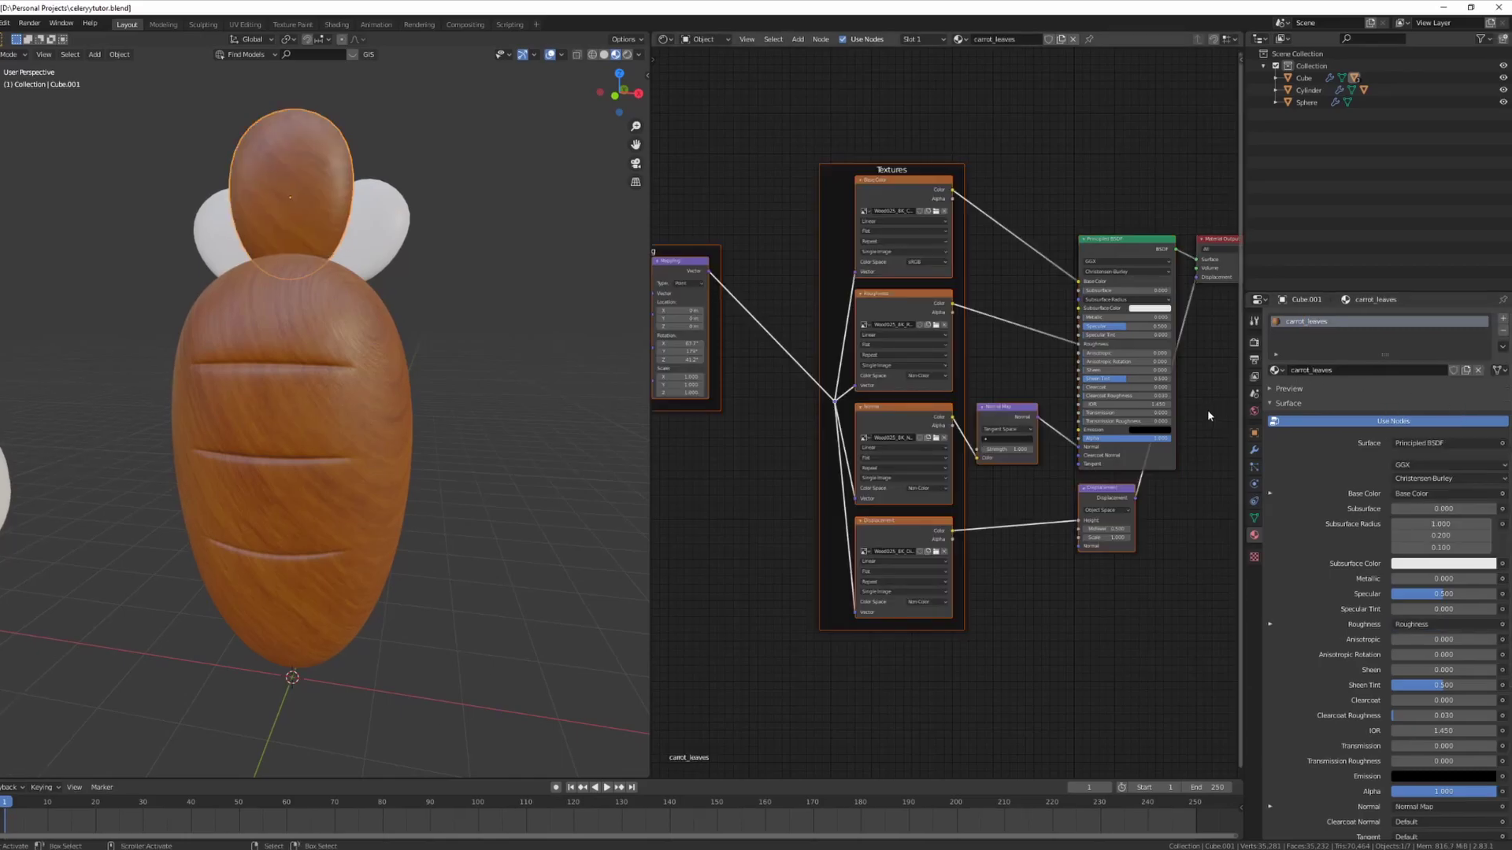
Insert a MixRGB node between the Base Color texture and the Principled BSDF in the carrot_leaves material
left_click(1055, 225)
middle_click_drag(1043, 239, 1016, 291)
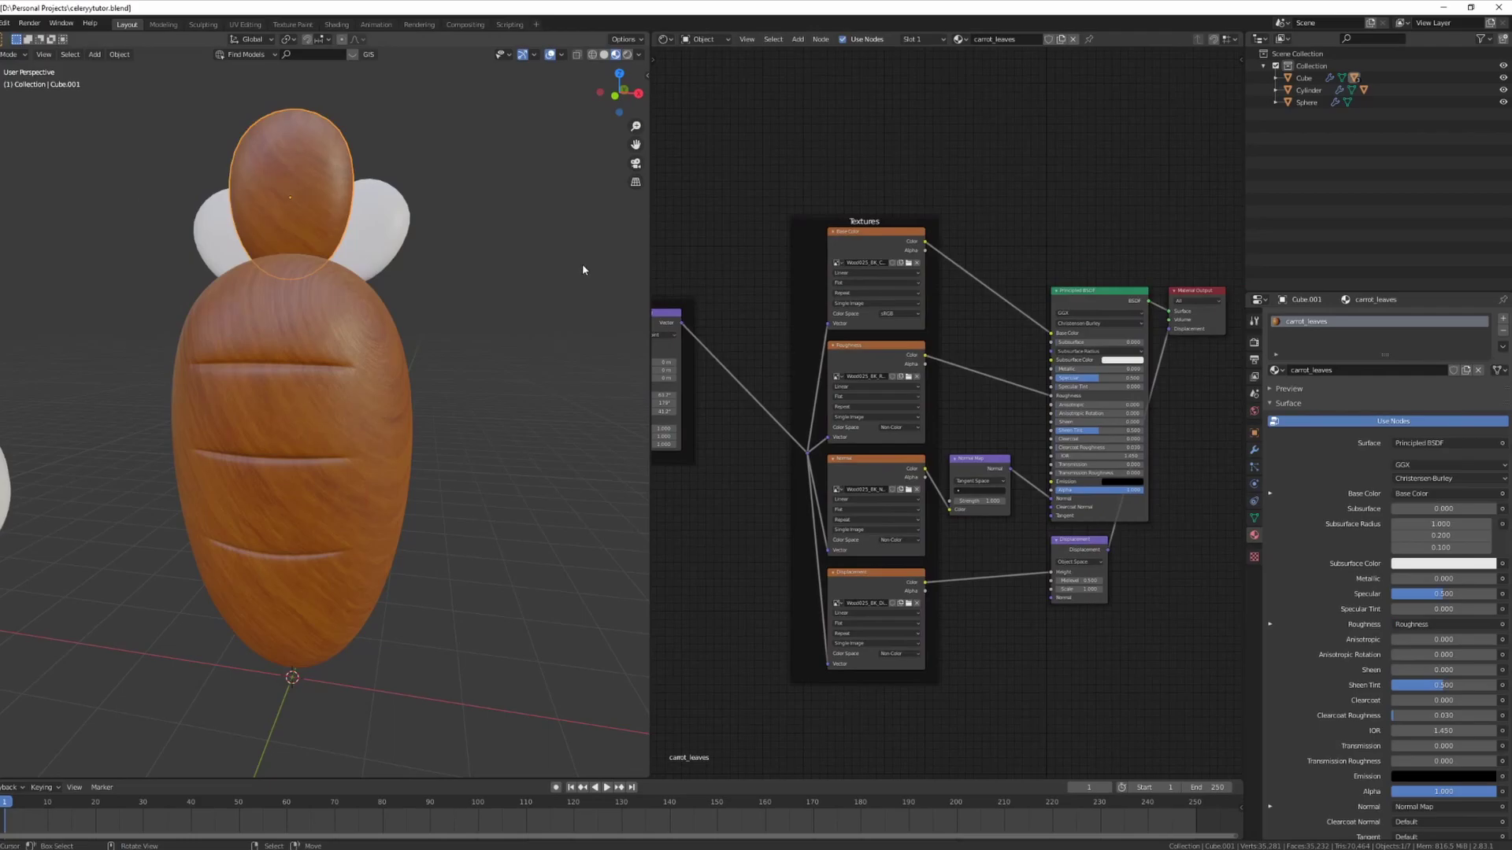
scroll(1000, 303, "up", 2)
left_click_drag(830, 234, 830, 132)
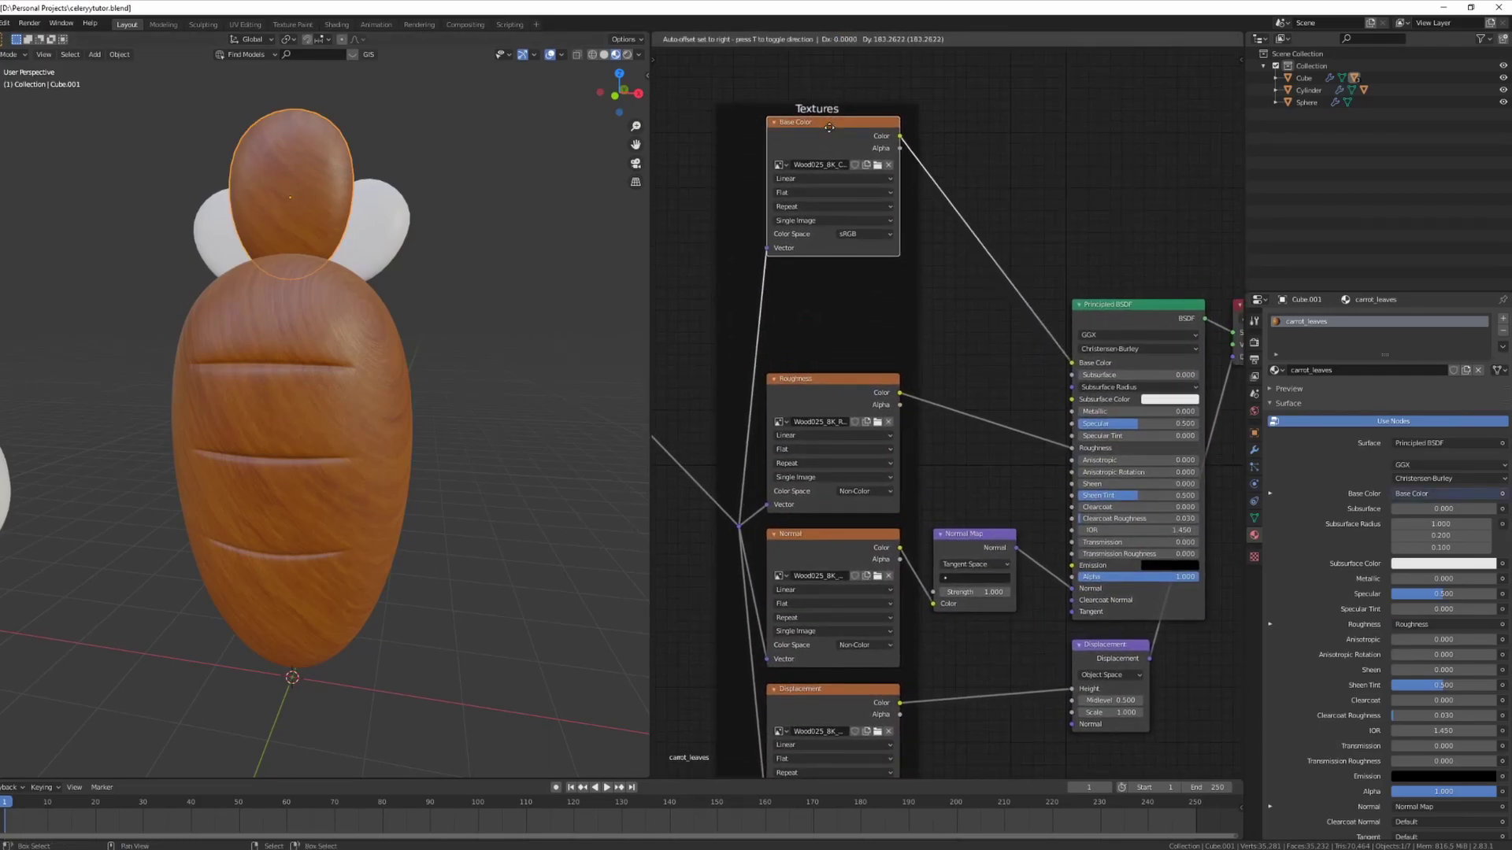
key("shift+a")
left_click(983, 296)
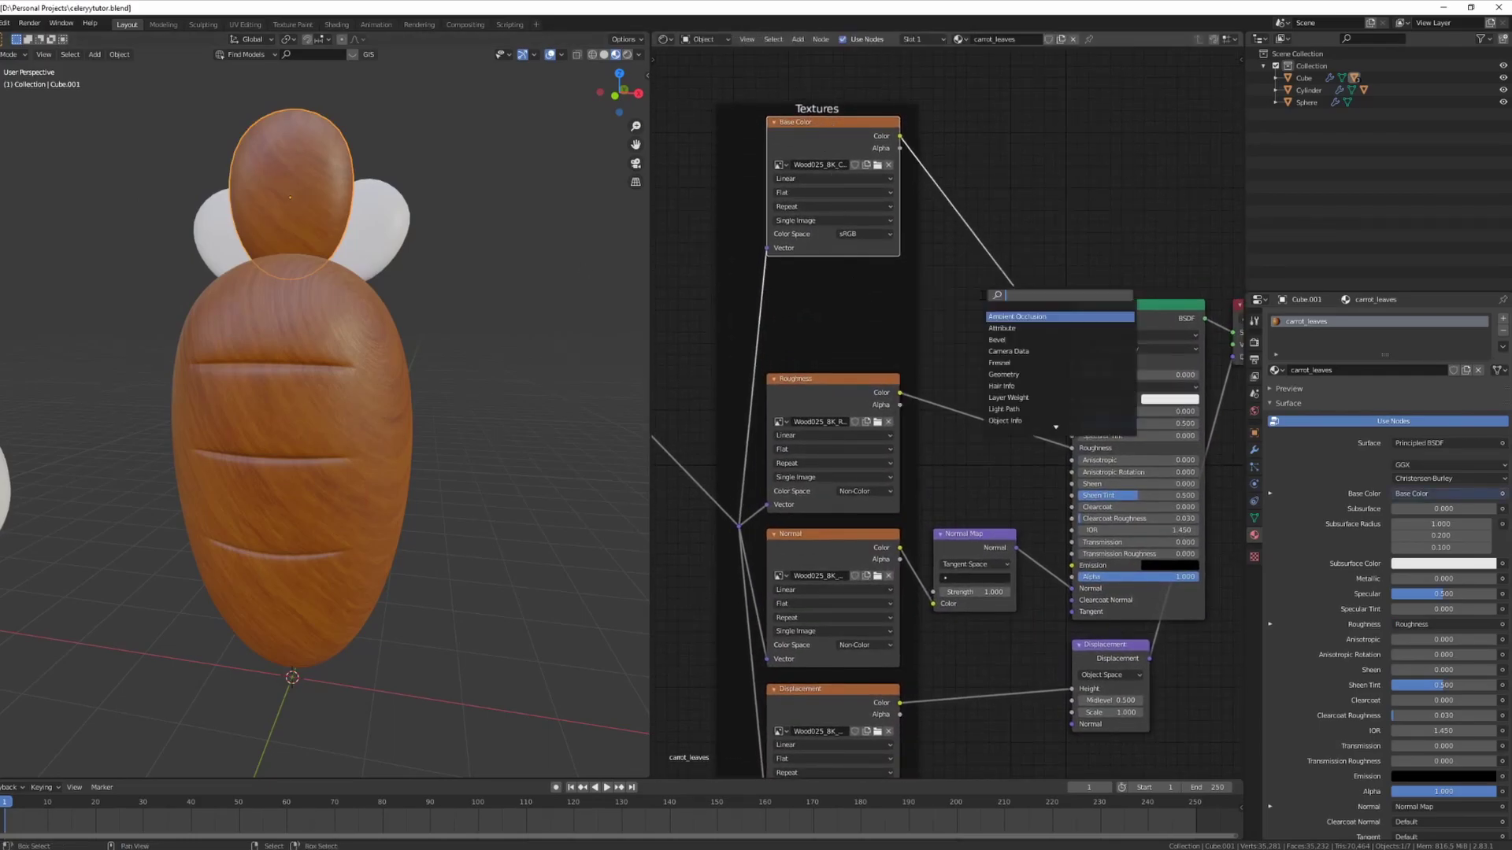
type("mi")
left_click(992, 342)
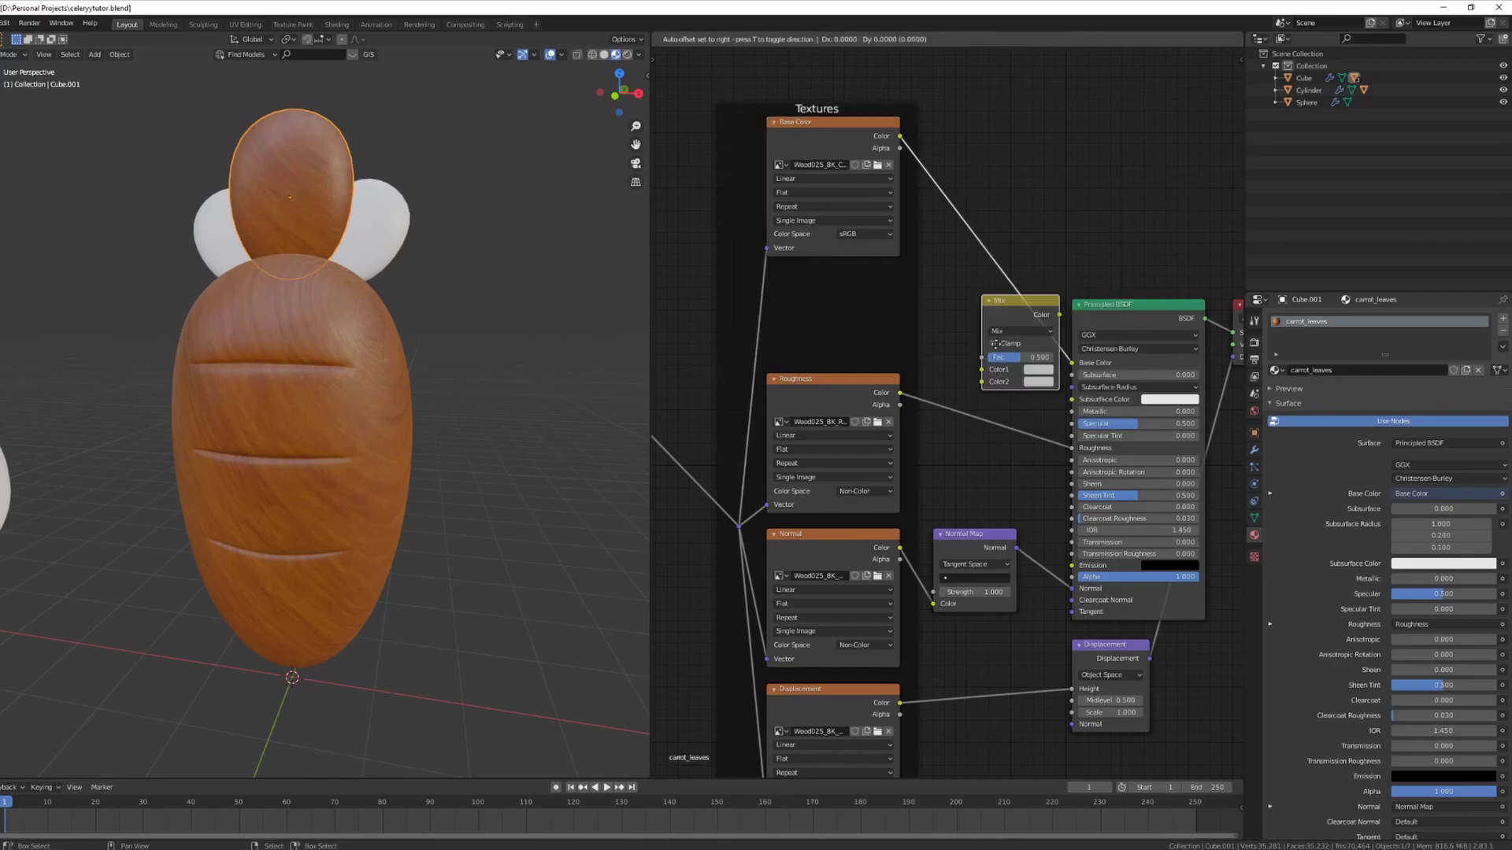
left_click(961, 189)
Tint the leaf material by setting the Mix node's Color2 to a medium-dark green and its factor to about 0.6
left_click(1006, 226)
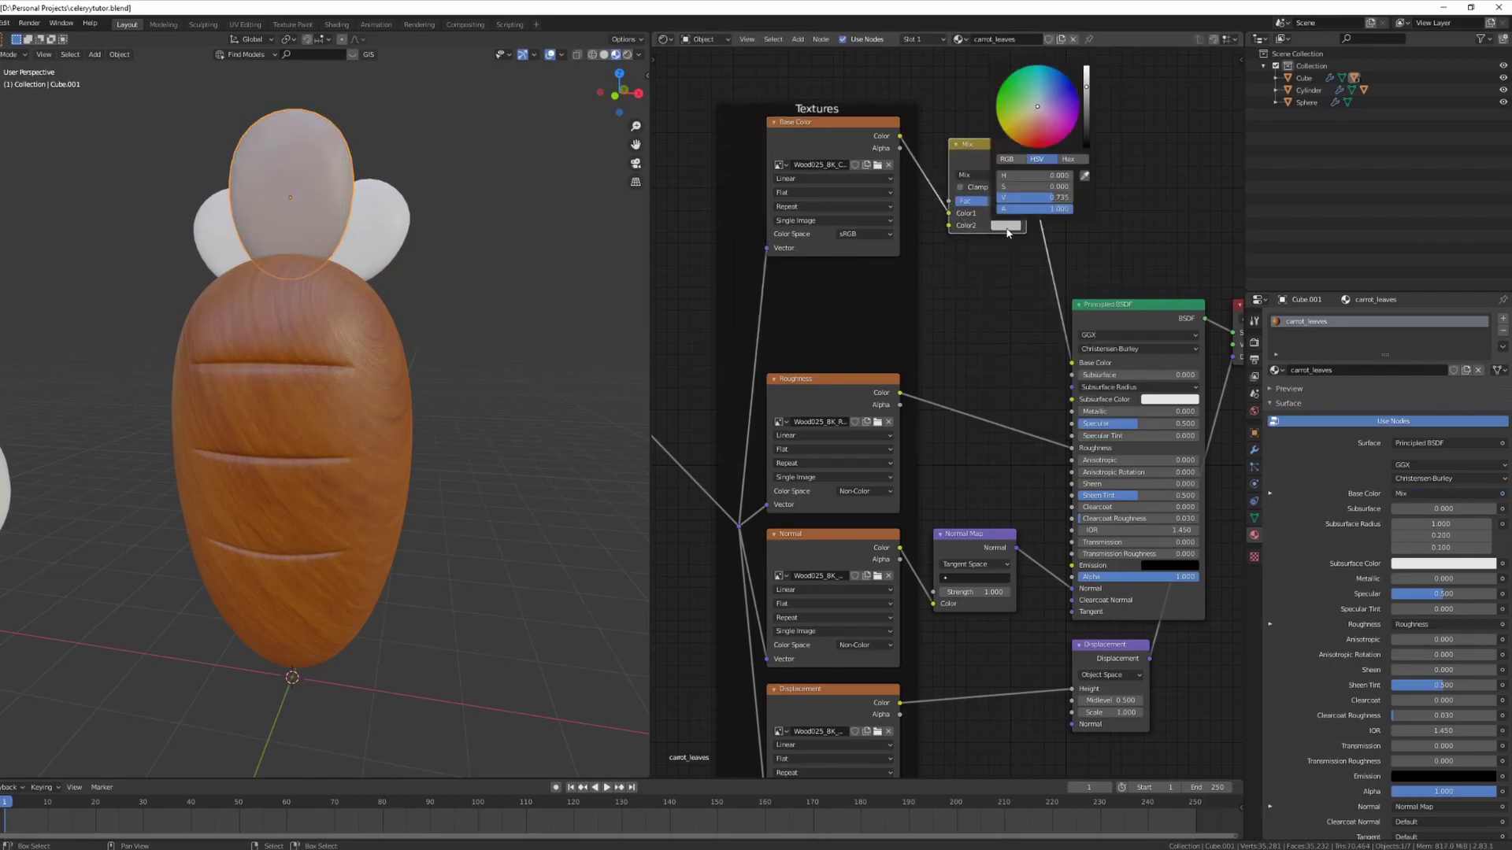
left_click_drag(1010, 129, 1017, 100)
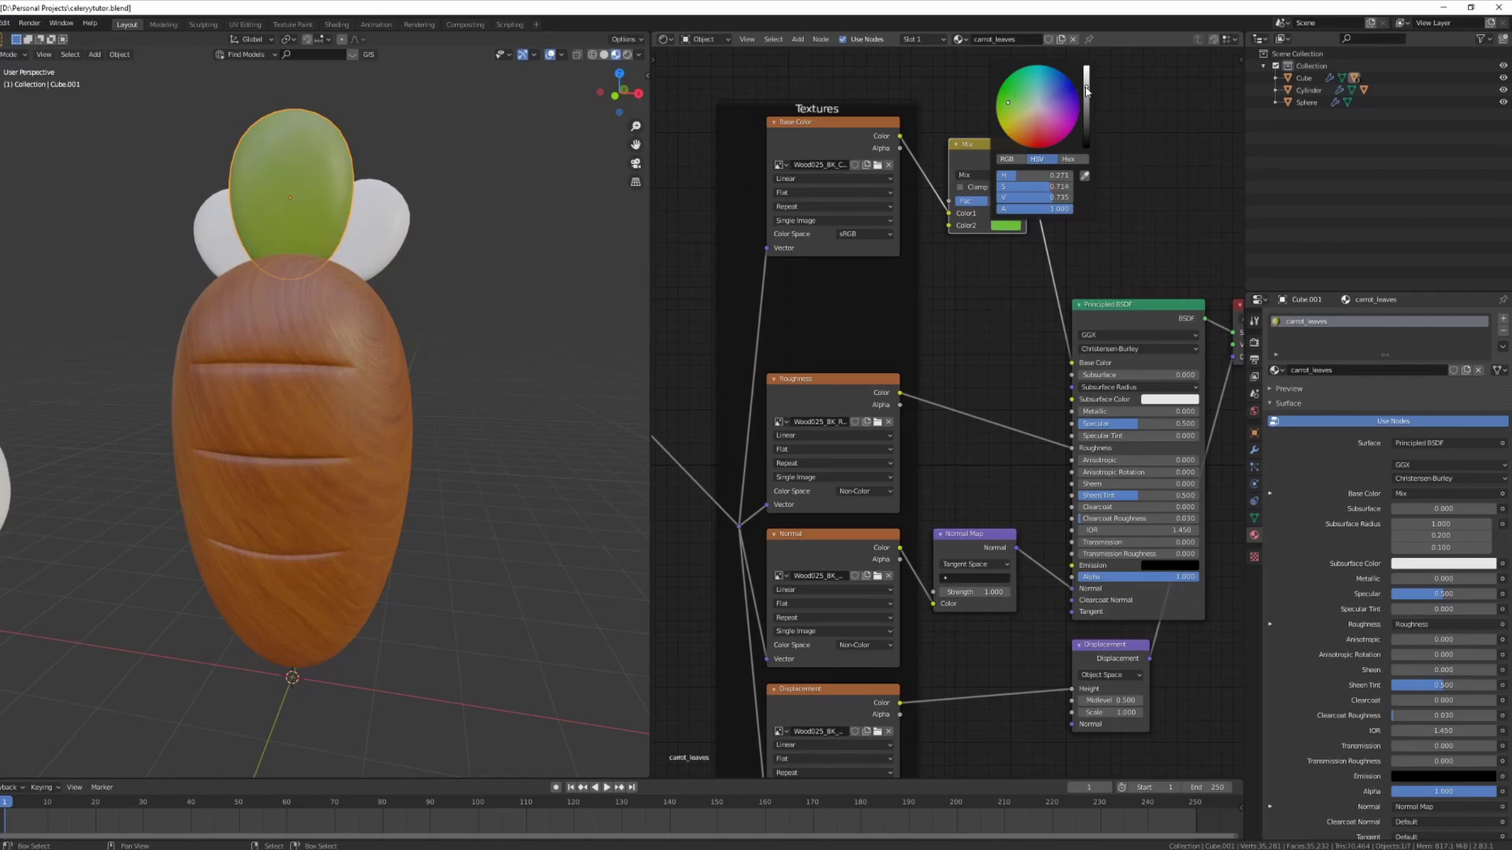
left_click_drag(1087, 91, 1086, 103)
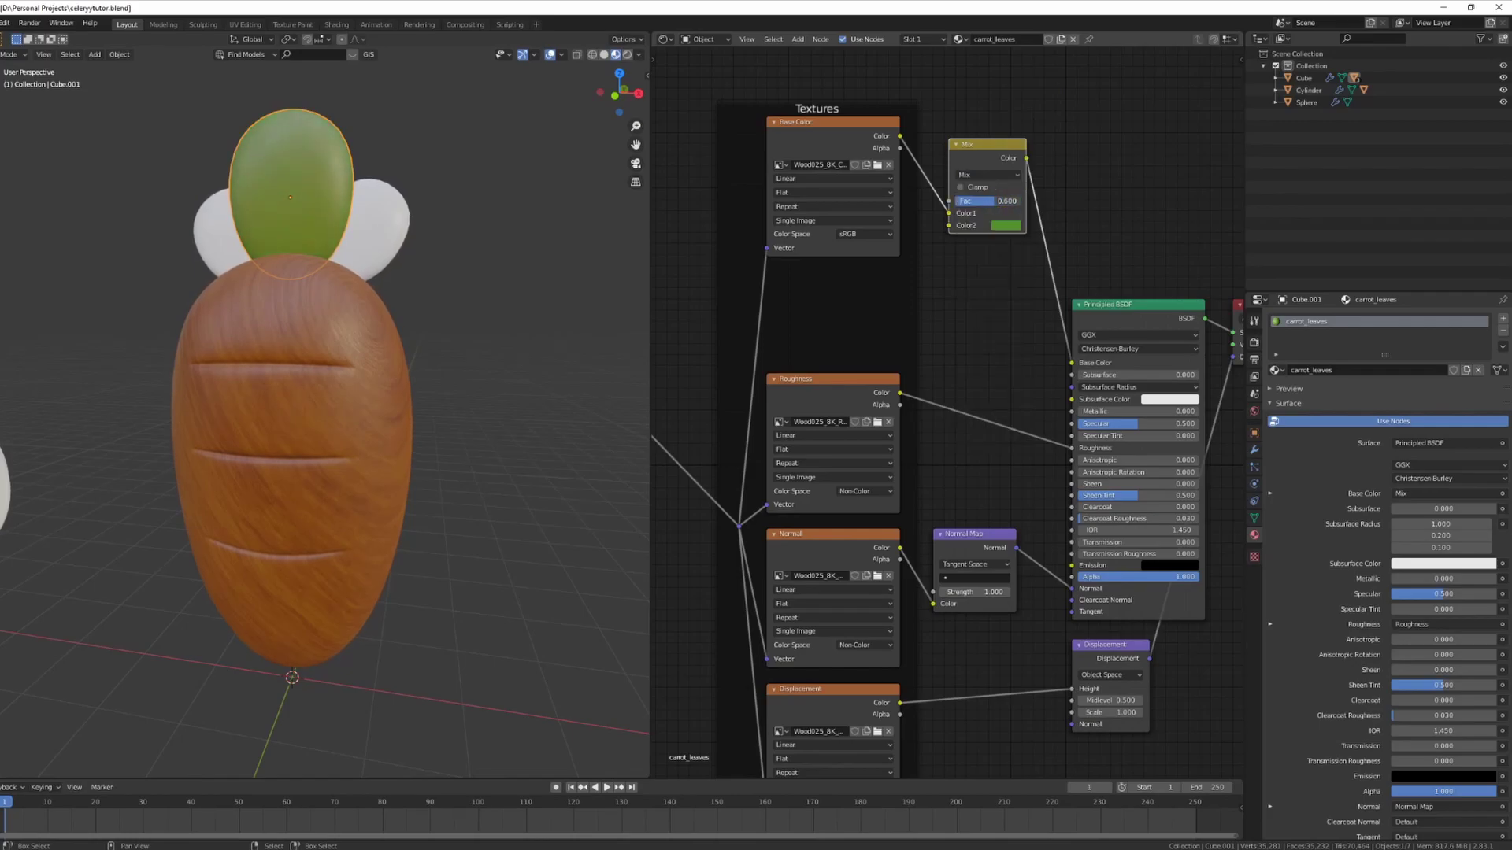
Copy the carrot_leaves material from the middle leaf to the two side leaves
middle_click_drag(367, 272, 361, 322)
left_click(377, 280, "shift")
left_click(208, 254, "shift")
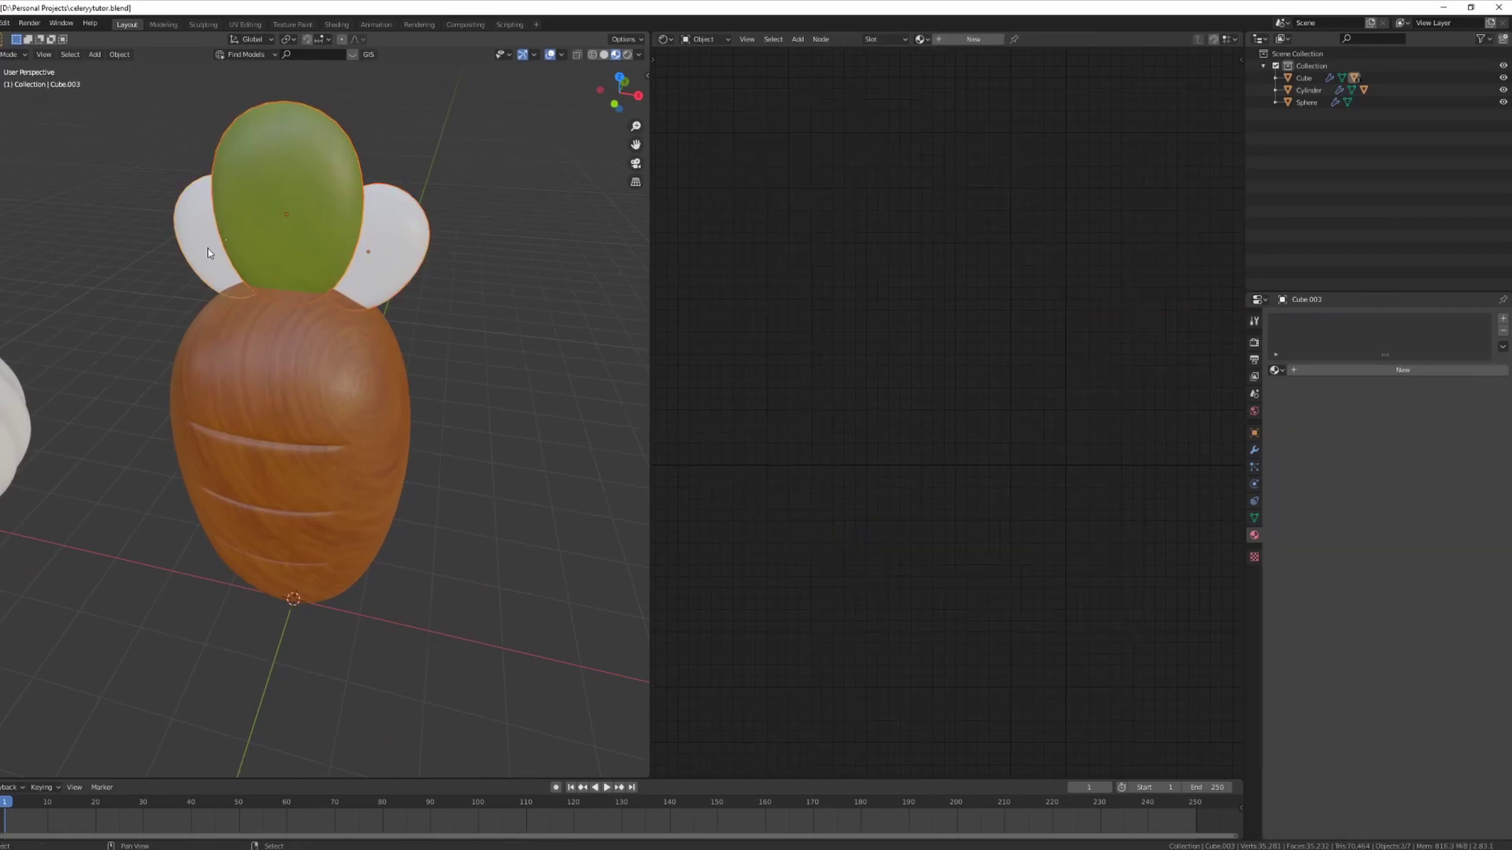
left_click(340, 190, "shift")
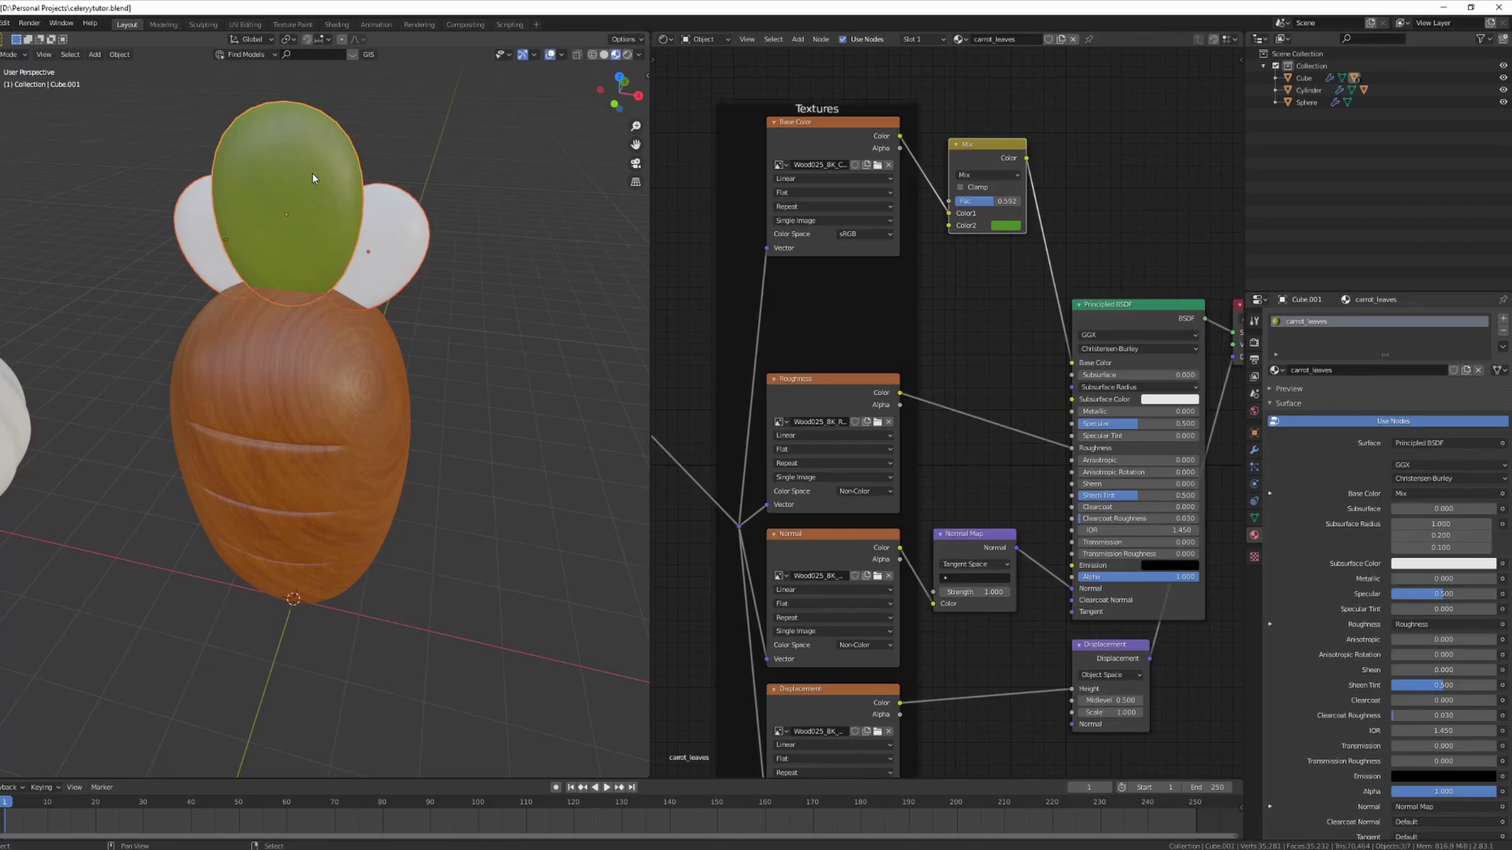
key("shift+q")
left_click(297, 205)
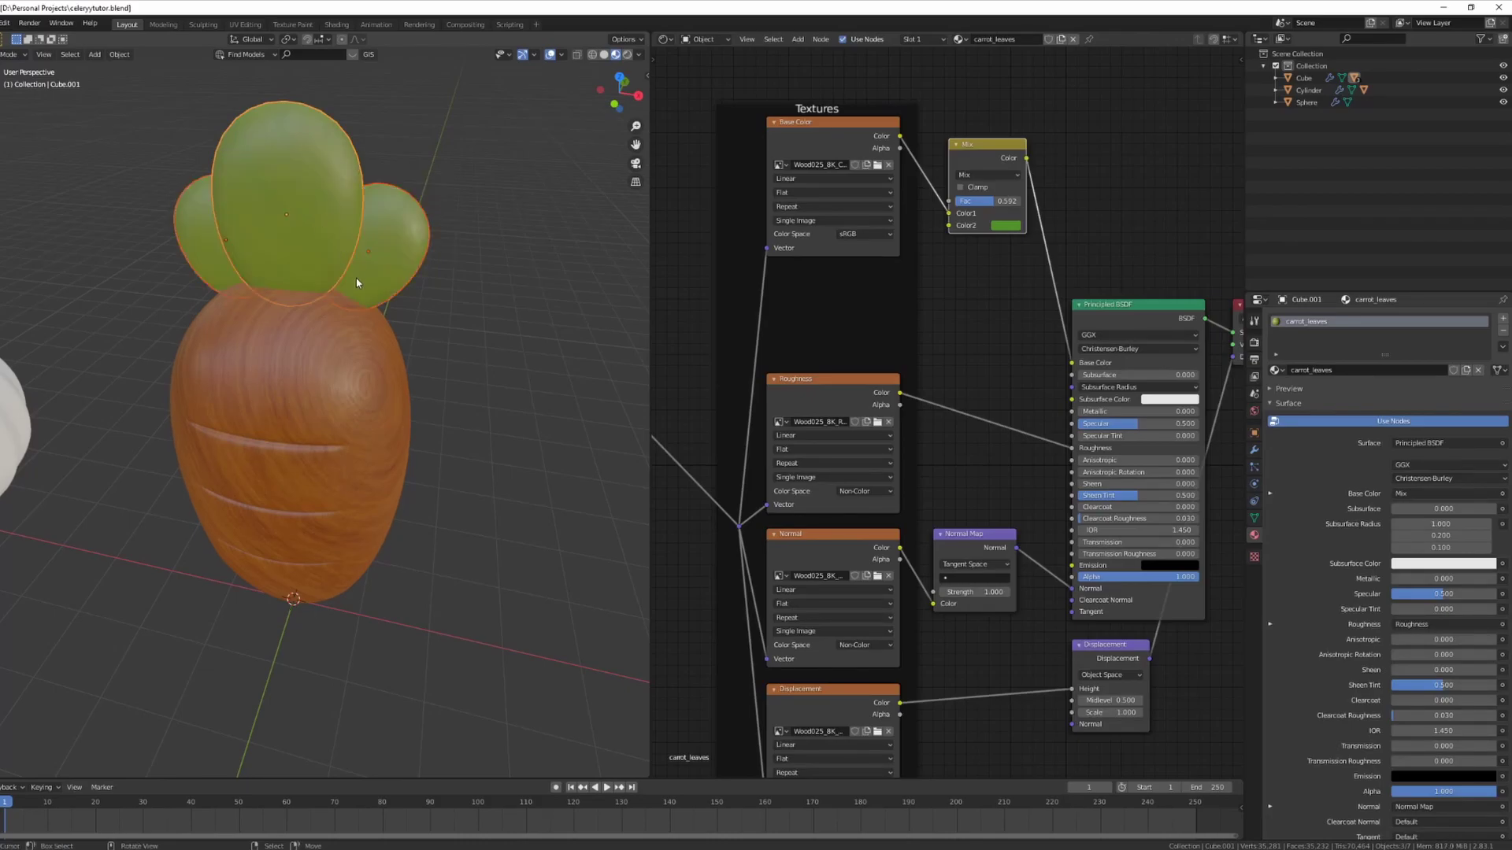
middle_click_drag(356, 280, 118, 132)
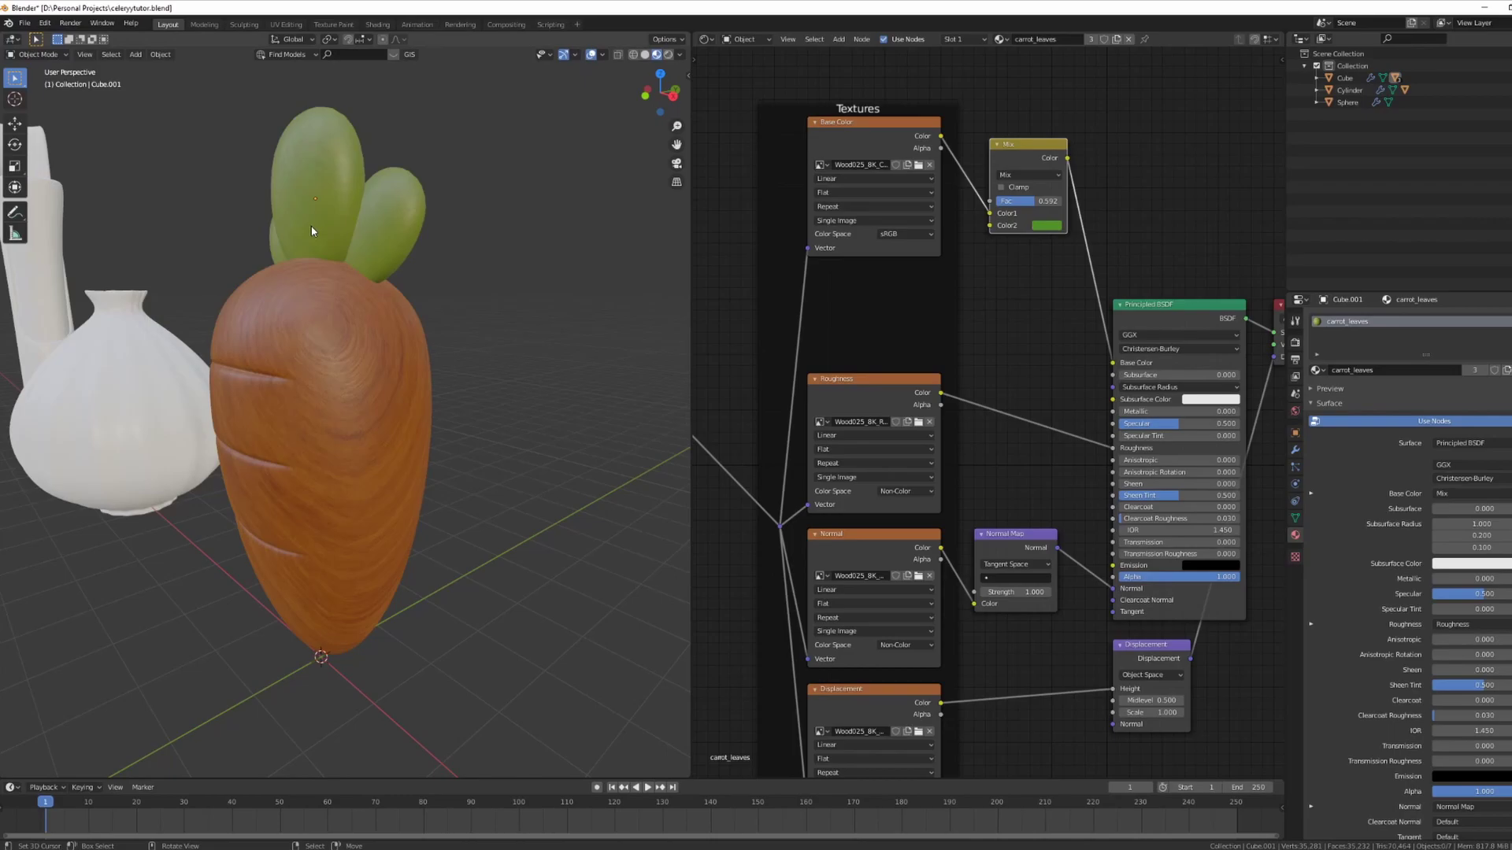
Look up the material add-ons in the preferences by filtering the add-on list for "mater"
left_click(44, 23)
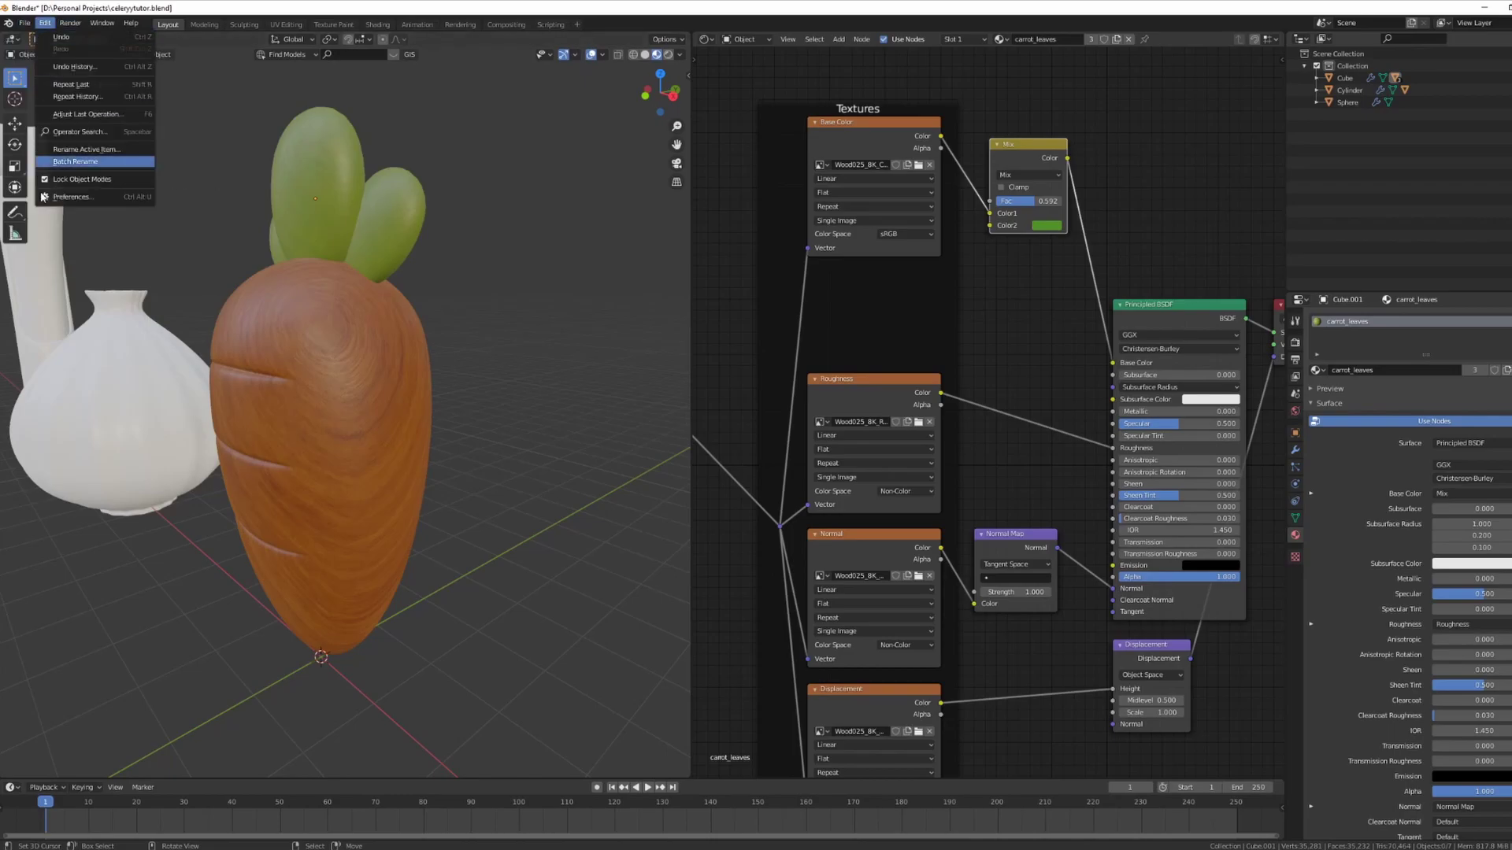
left_click(80, 196)
left_click(331, 87)
type("no")
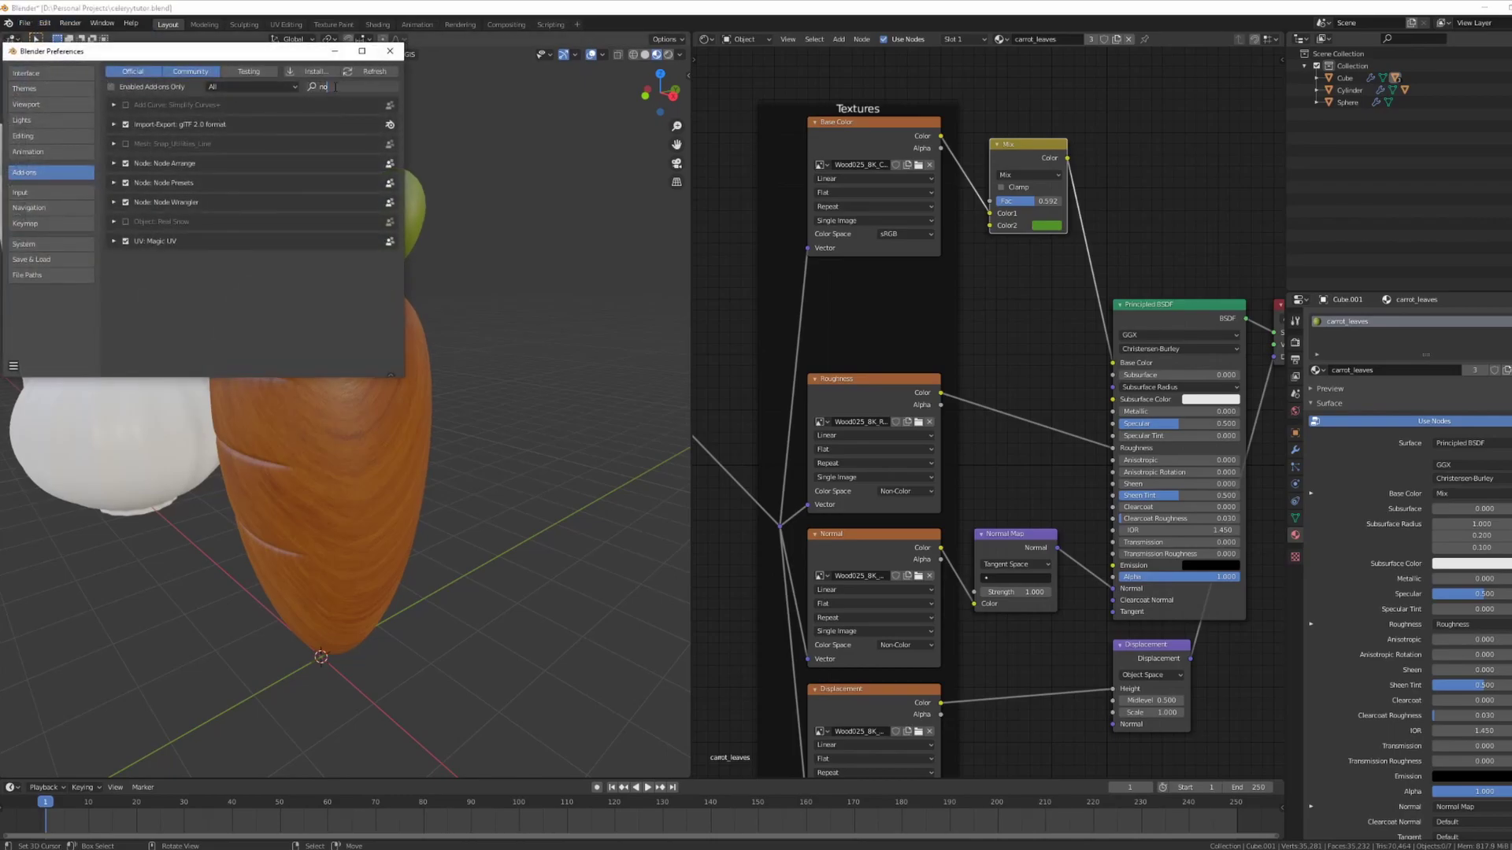
key("BackSpace")
key("BackSpace")
type("mater")
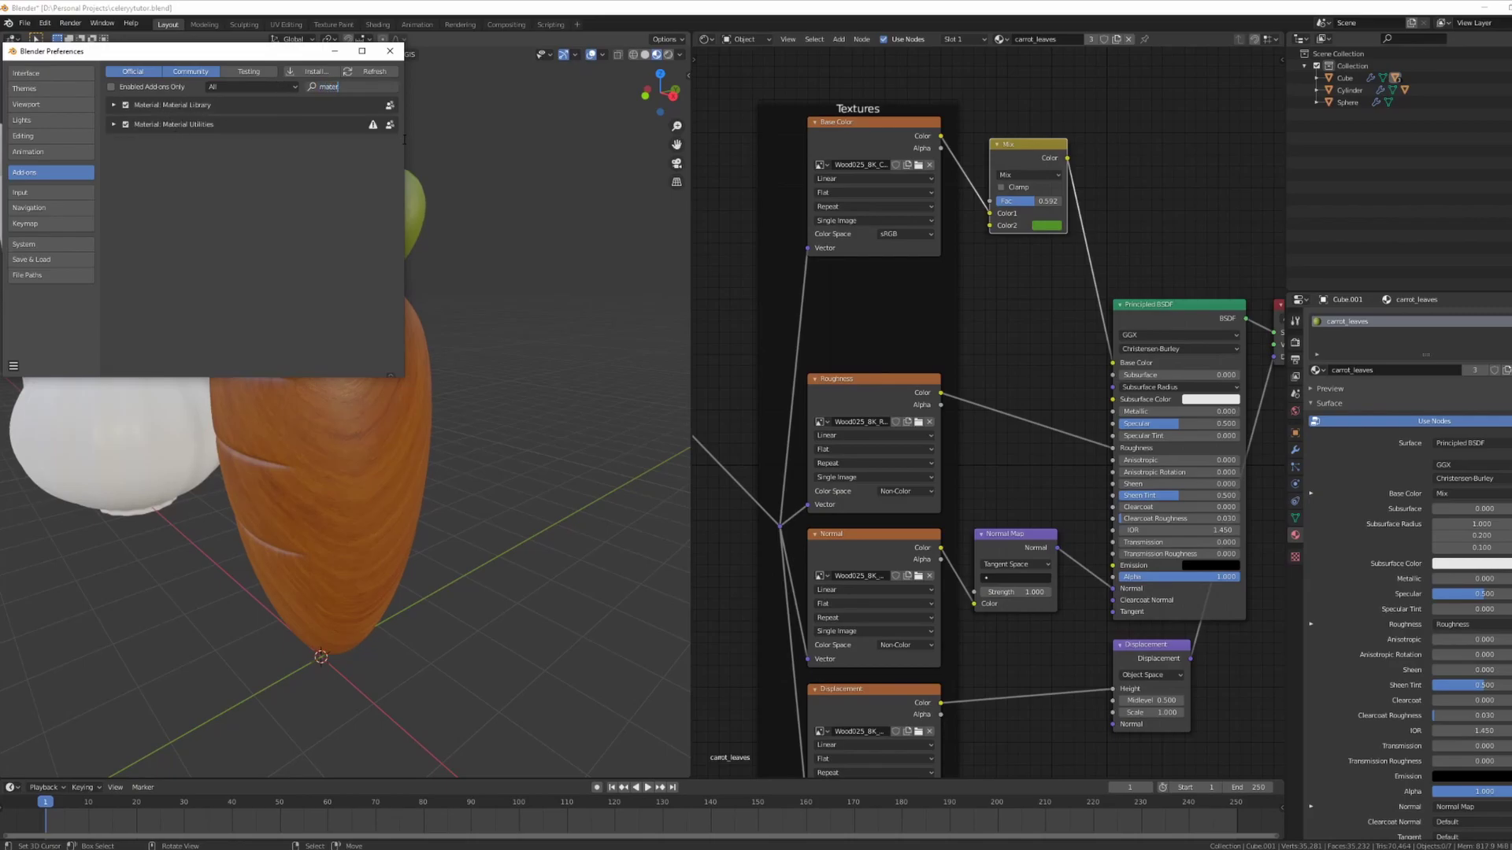
left_click(390, 50)
Set the Subdivision modifier's viewport level to 4 on each of the three carrot leaves
middle_click_drag(496, 329, 412, 412)
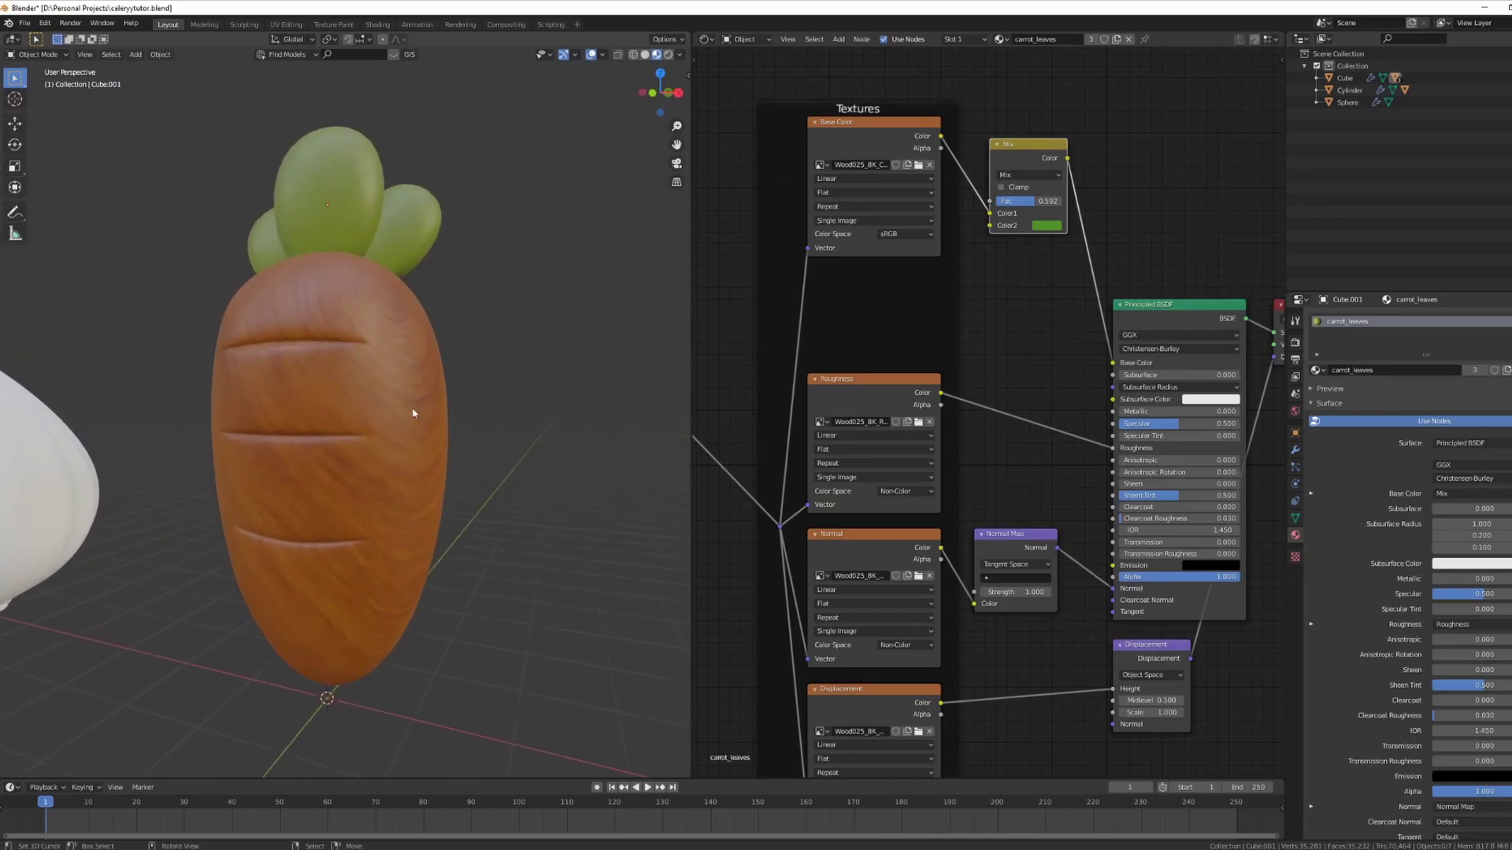
middle_click_drag(307, 234, 366, 304)
scroll(375, 310, "up", 6)
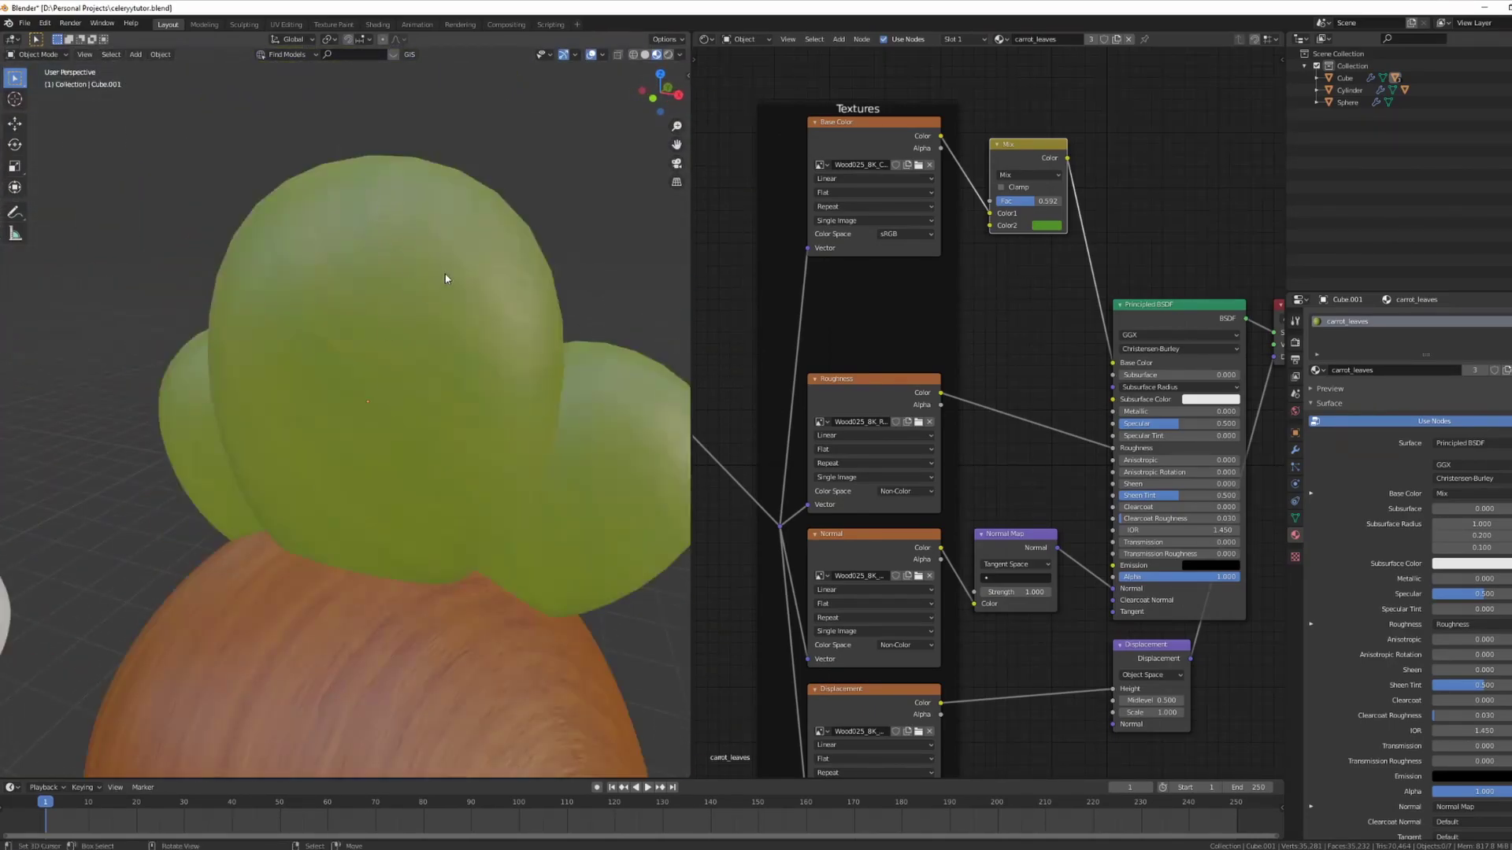
scroll(445, 252, "down", 5)
left_click(320, 348)
scroll(320, 348, "up", 2)
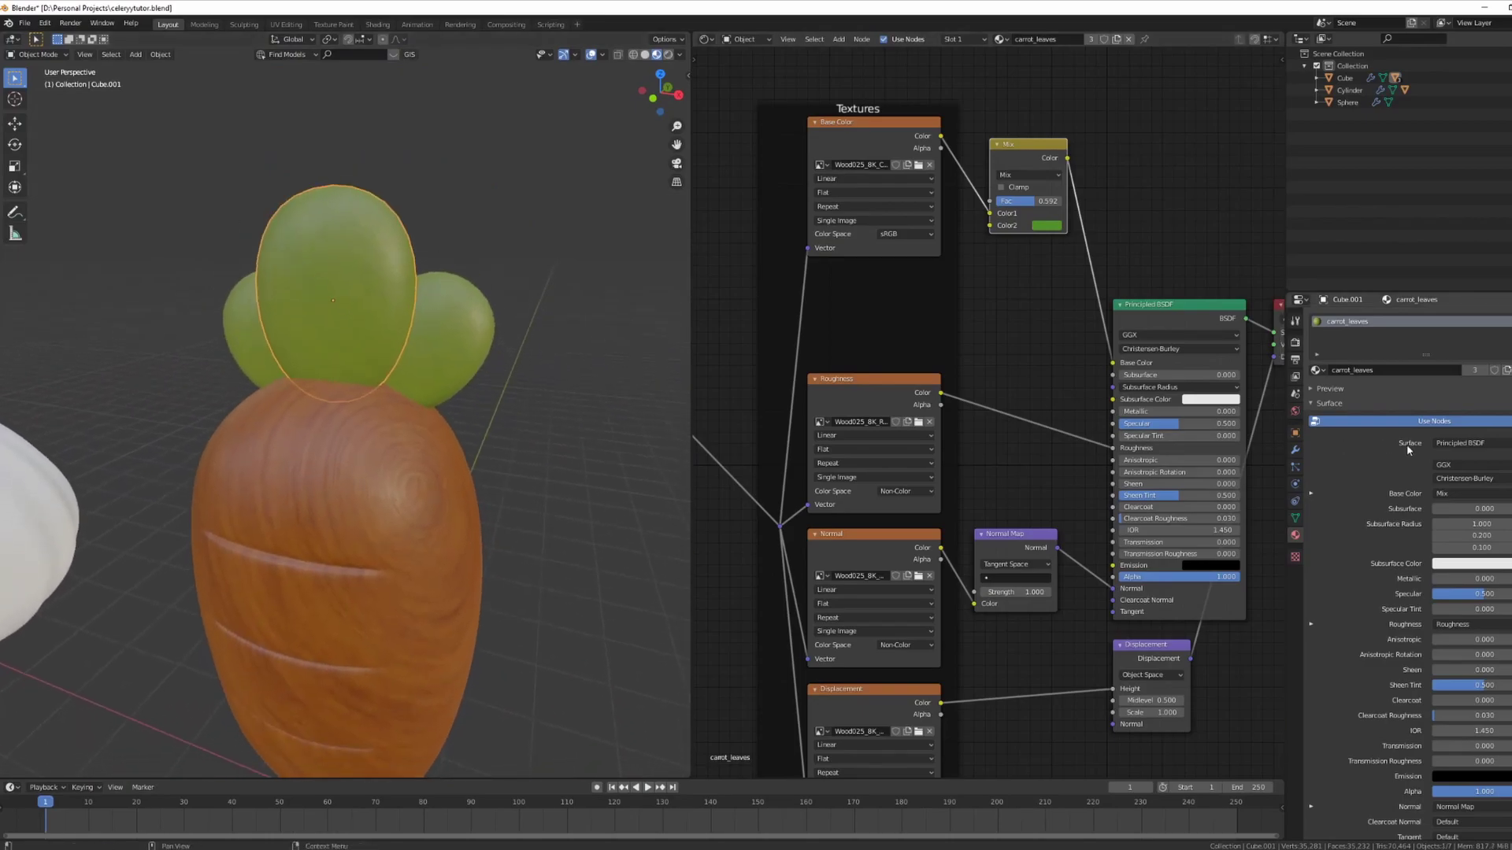
left_click(1294, 452)
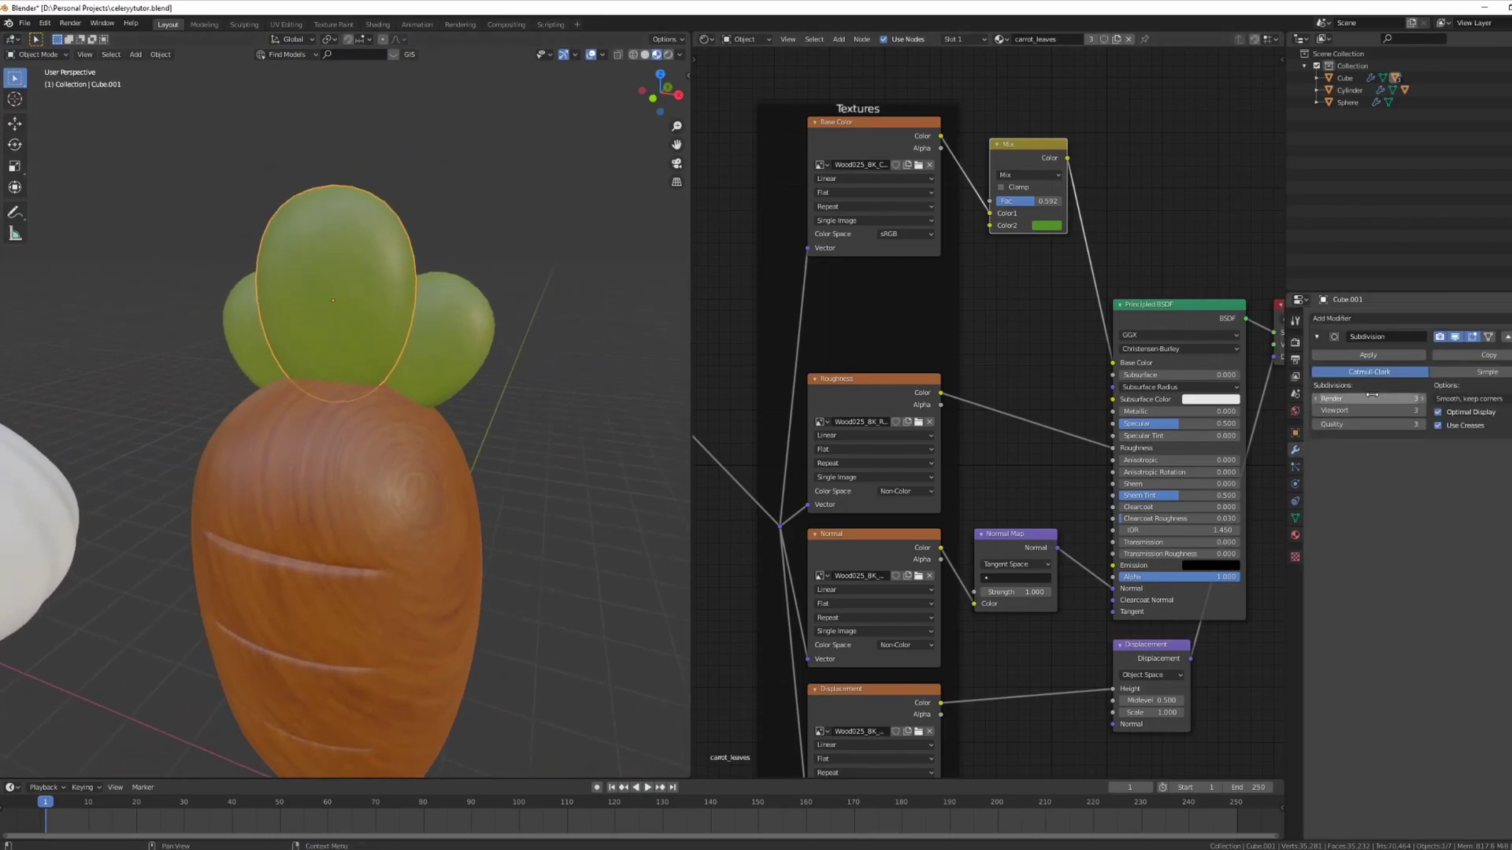
left_click(1422, 411)
left_click(445, 334)
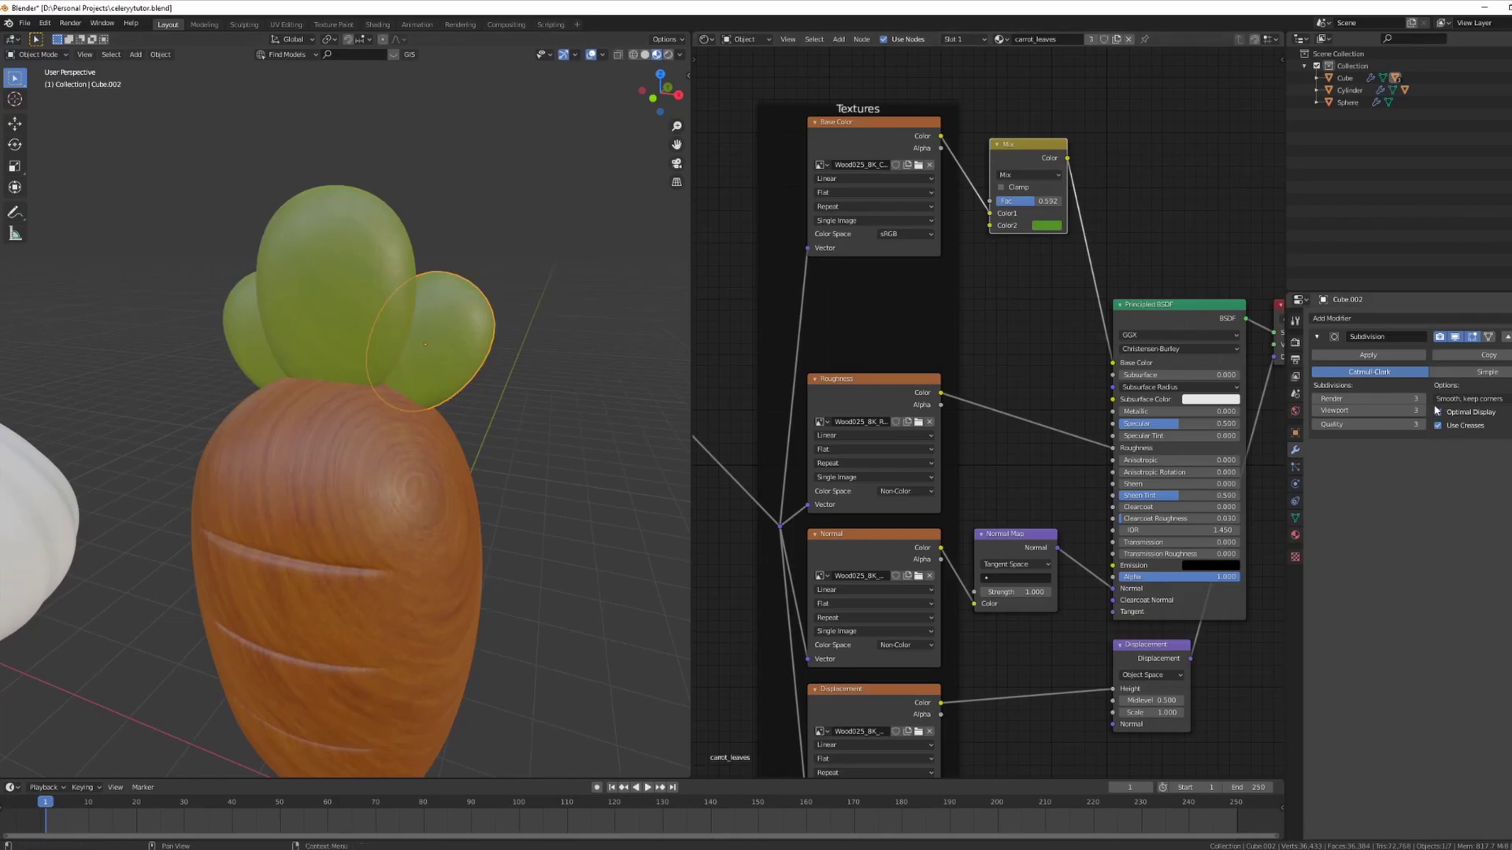
left_click(250, 327)
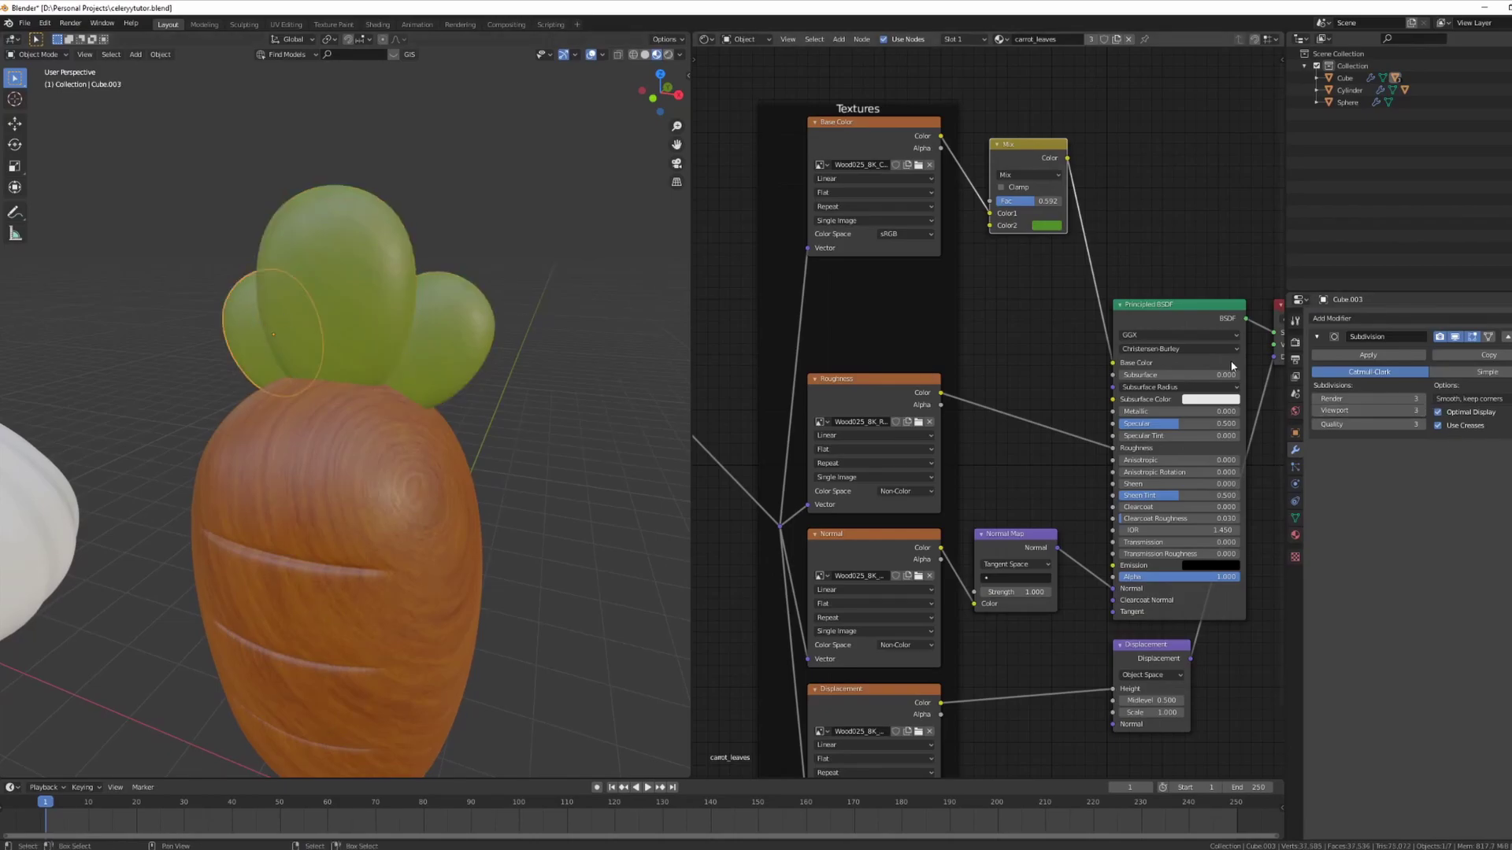
left_click(1418, 410)
Use the bethnal_green_entrance_4k.hdr environment texture as the world colour and show the carrot from the front in Rendered shading
key("KP_1")
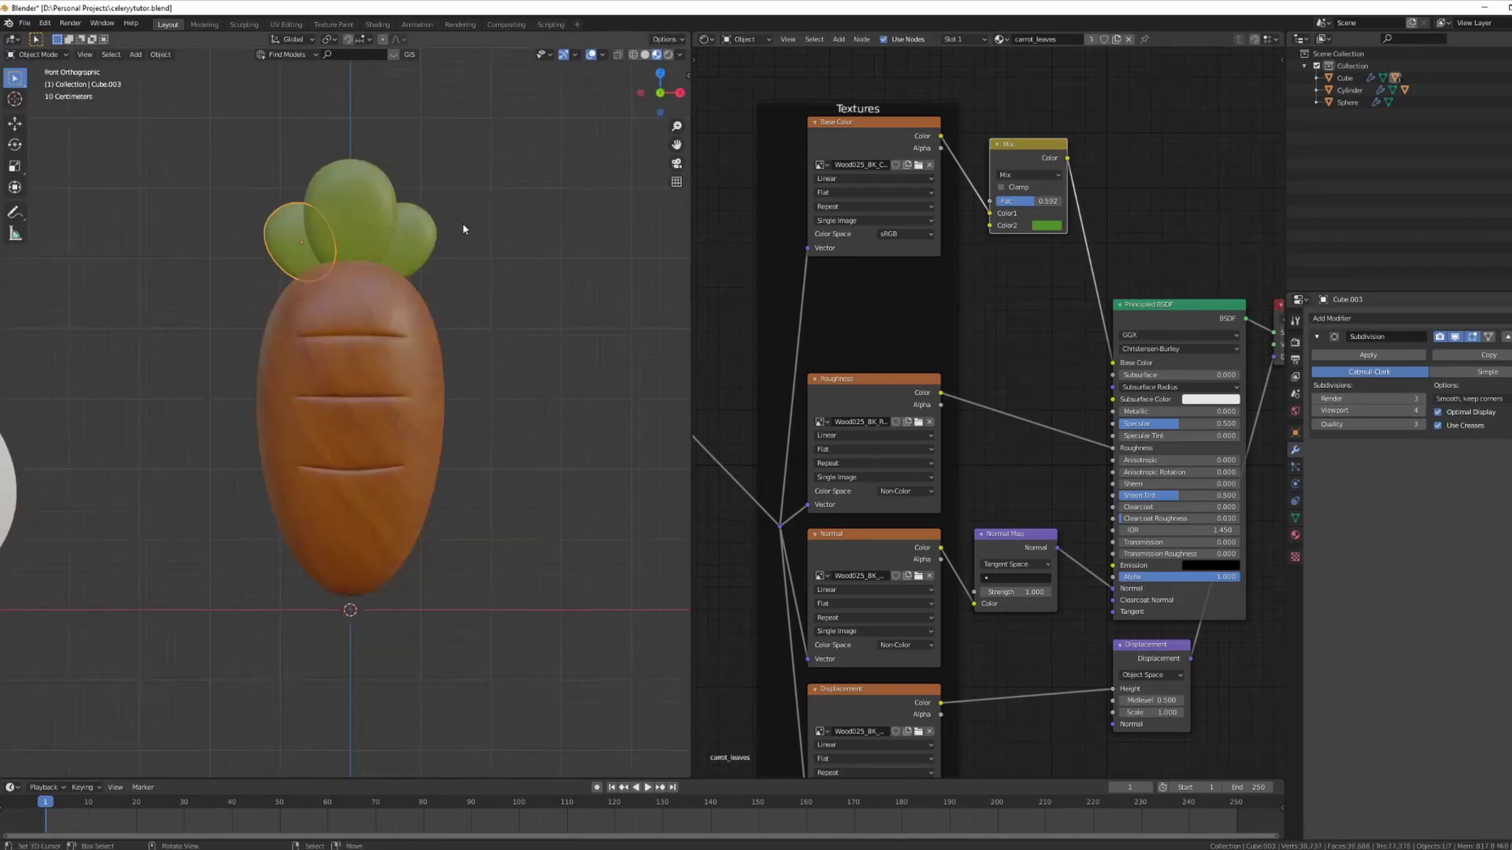
left_click(1296, 411)
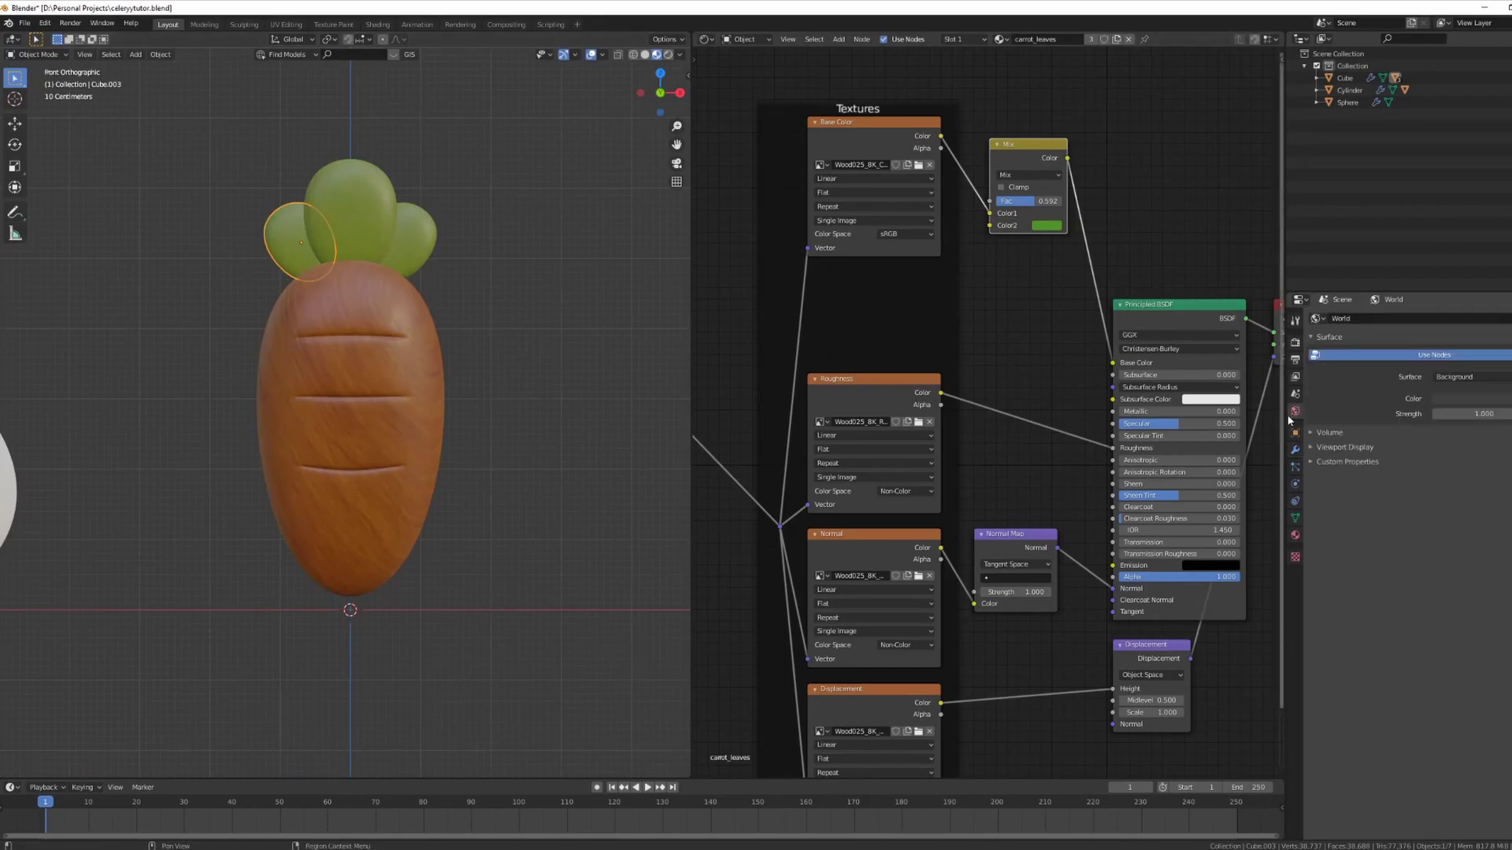
left_click(1441, 398)
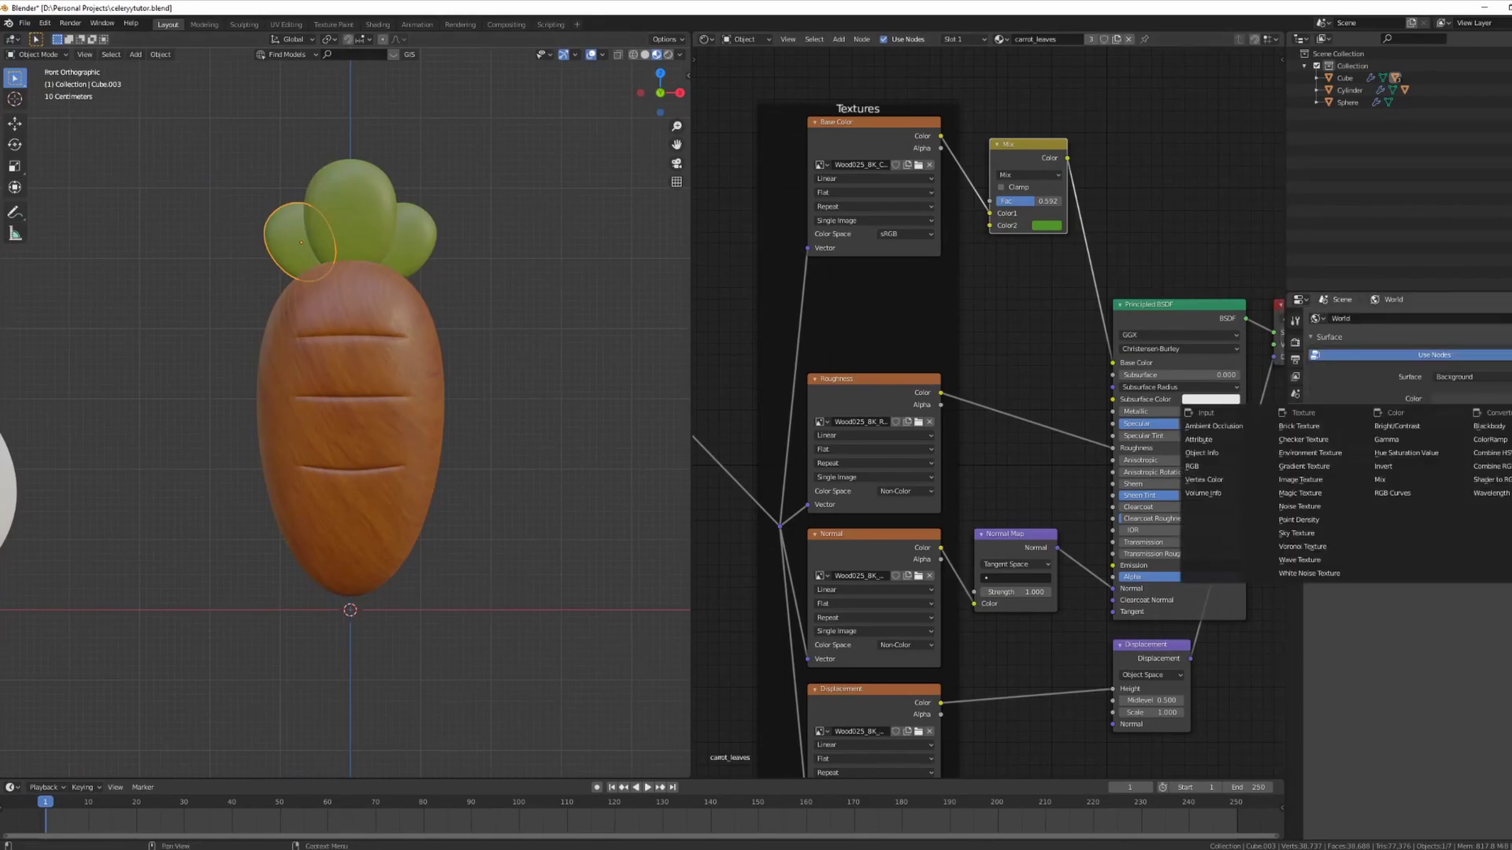
left_click(1323, 454)
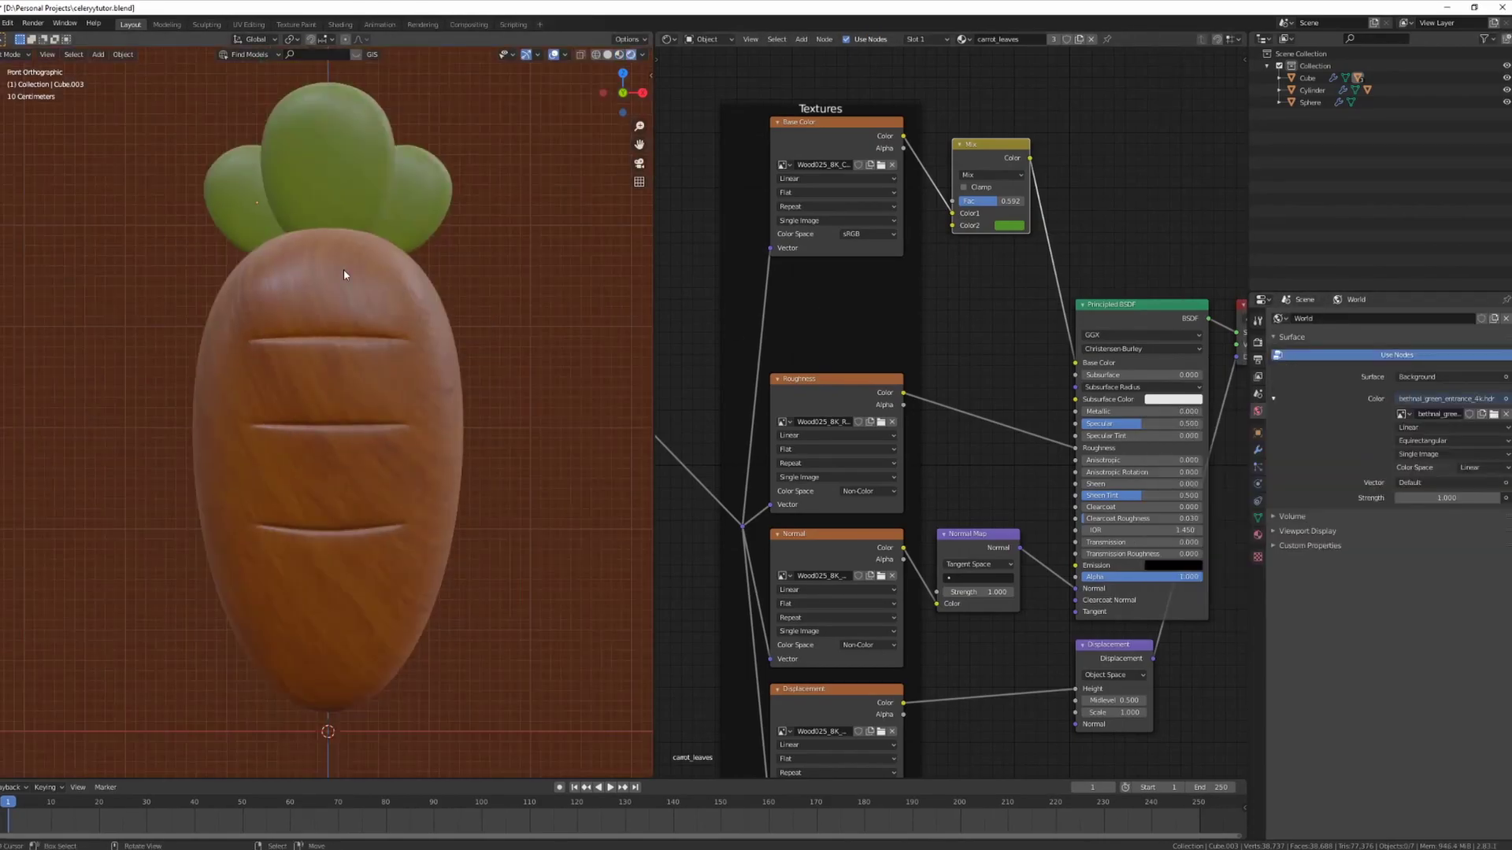
Switch the render engine to Cycles with the Experimental feature set and GPU Compute as the device
left_click(1258, 343)
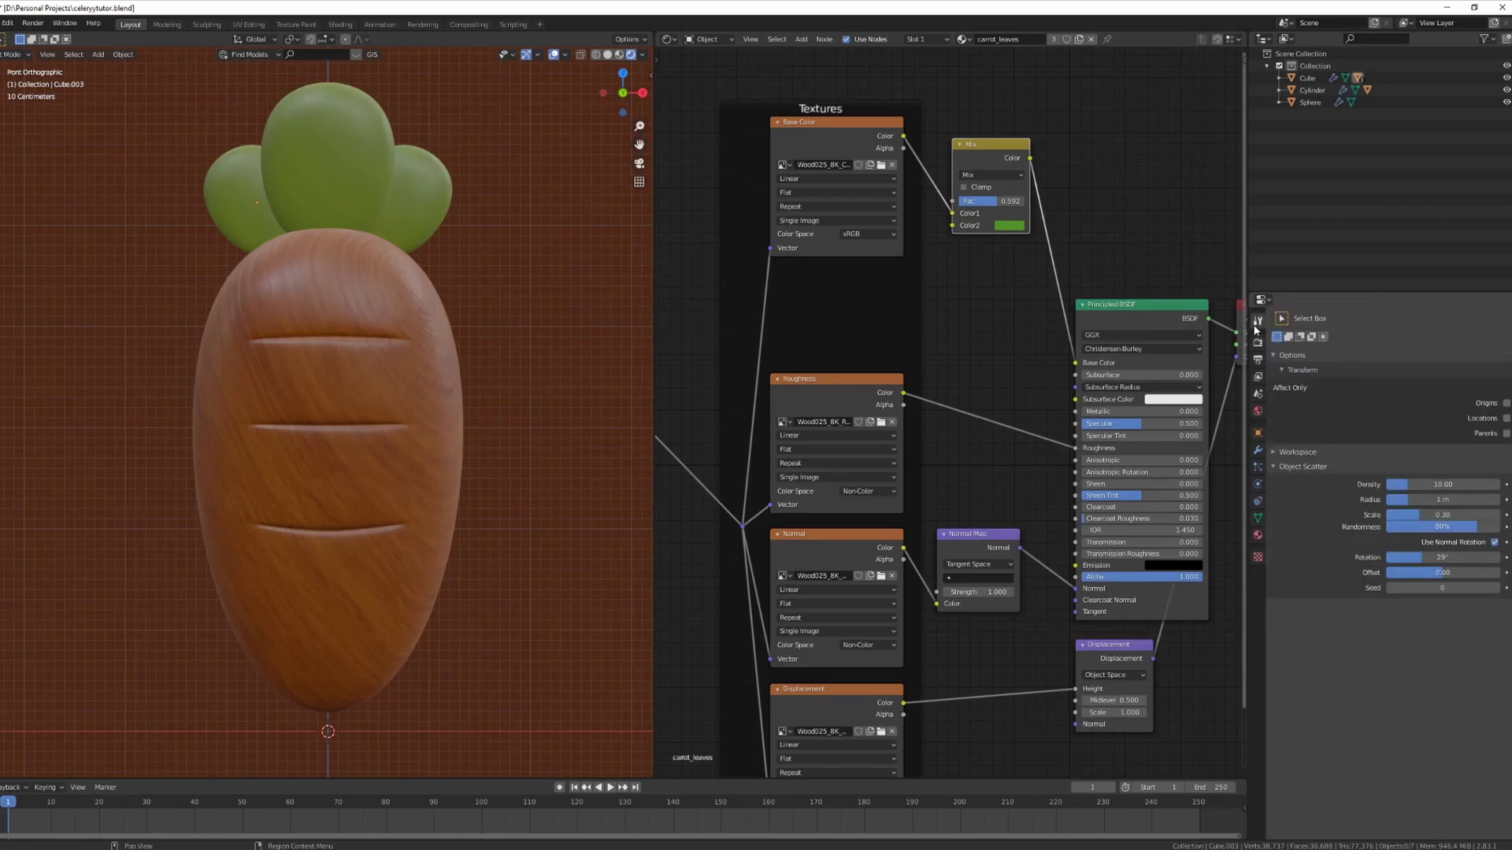
left_click(1417, 318)
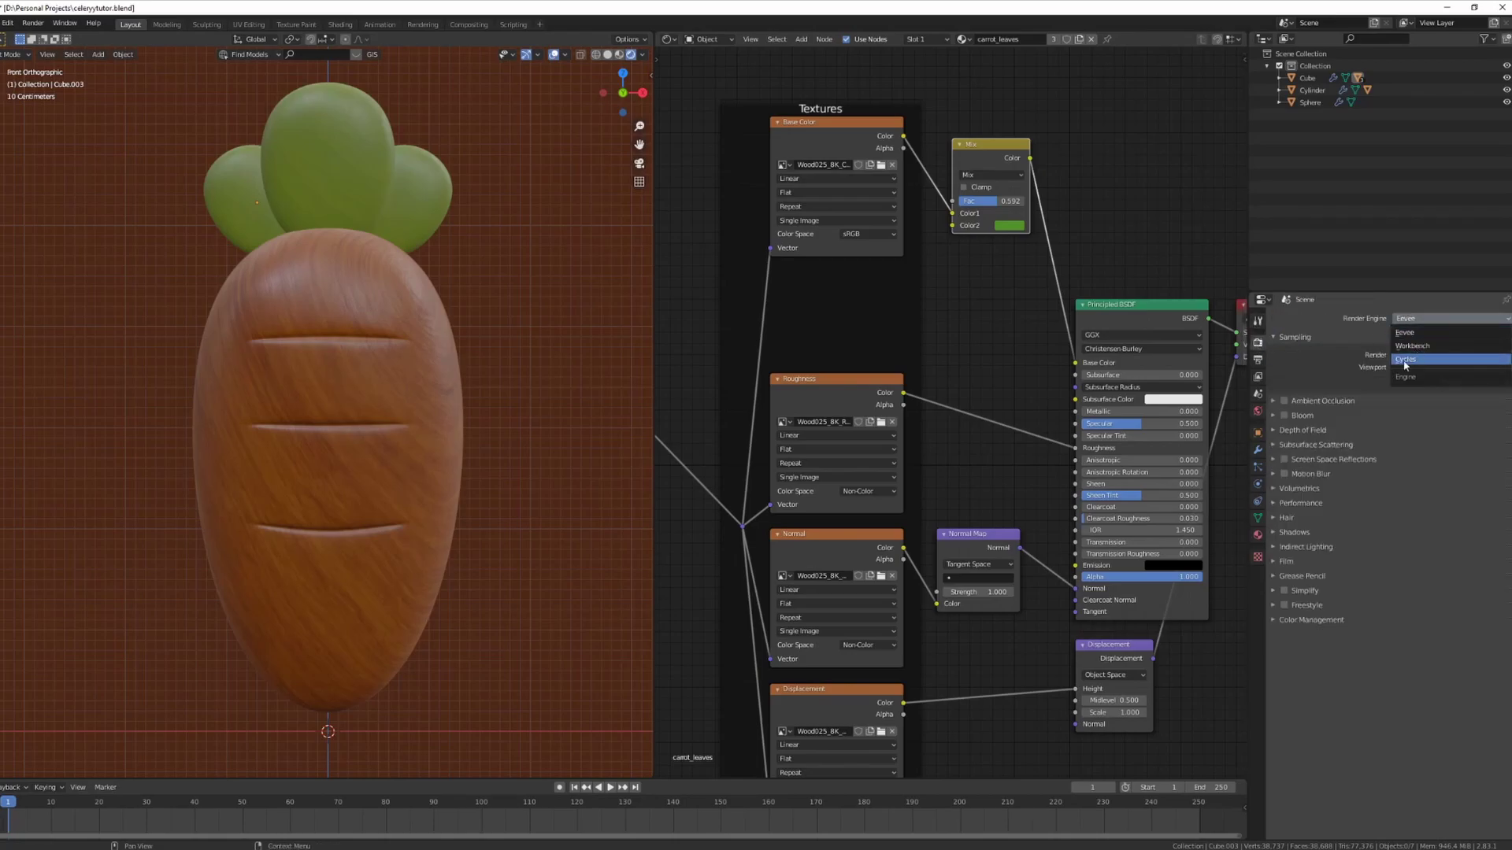
left_click(1405, 360)
left_click(1432, 335)
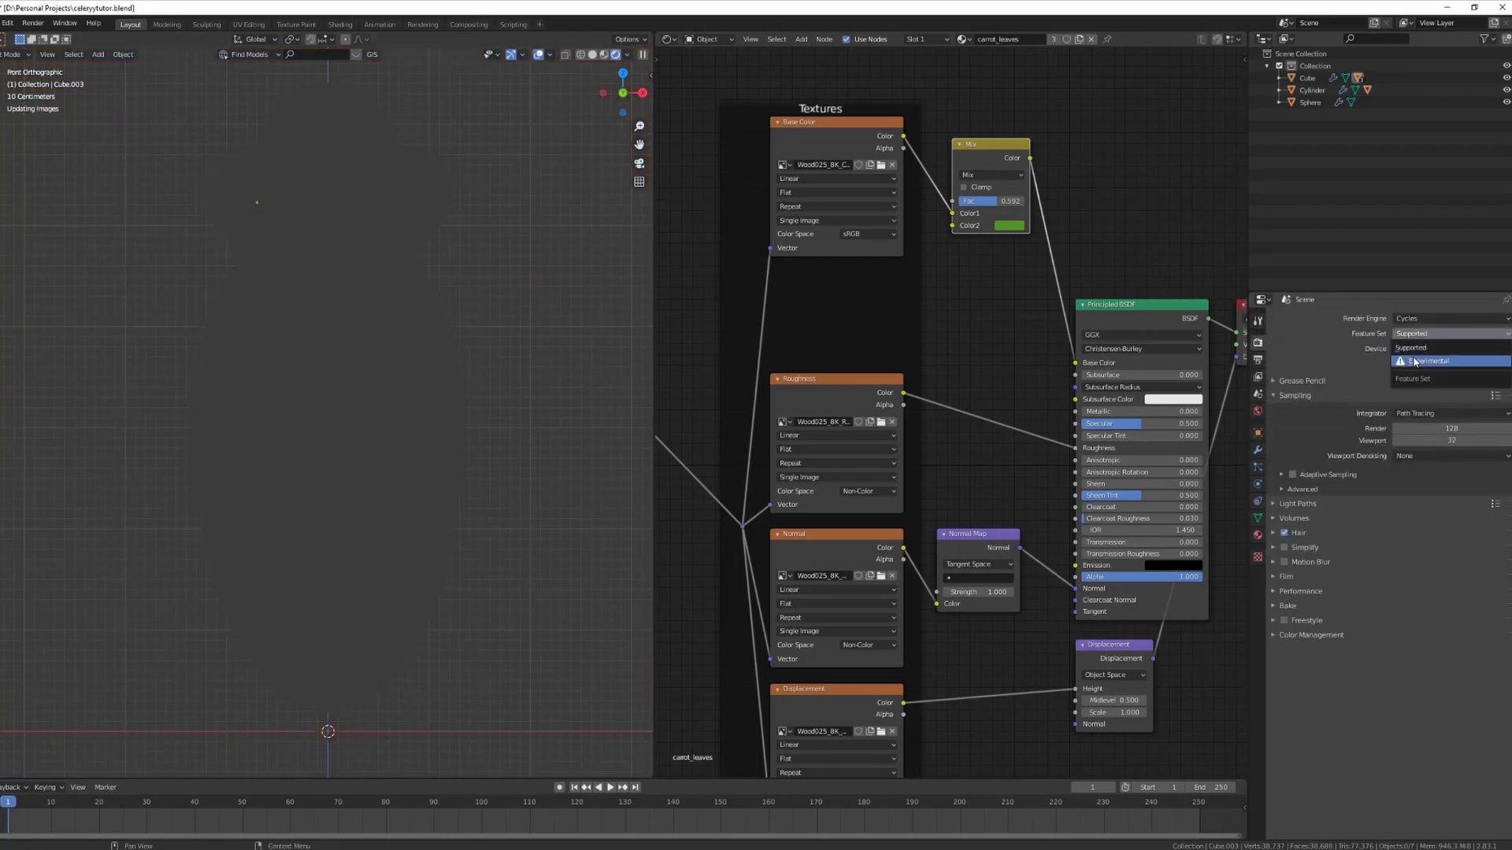
left_click(1408, 360)
left_click(1399, 352)
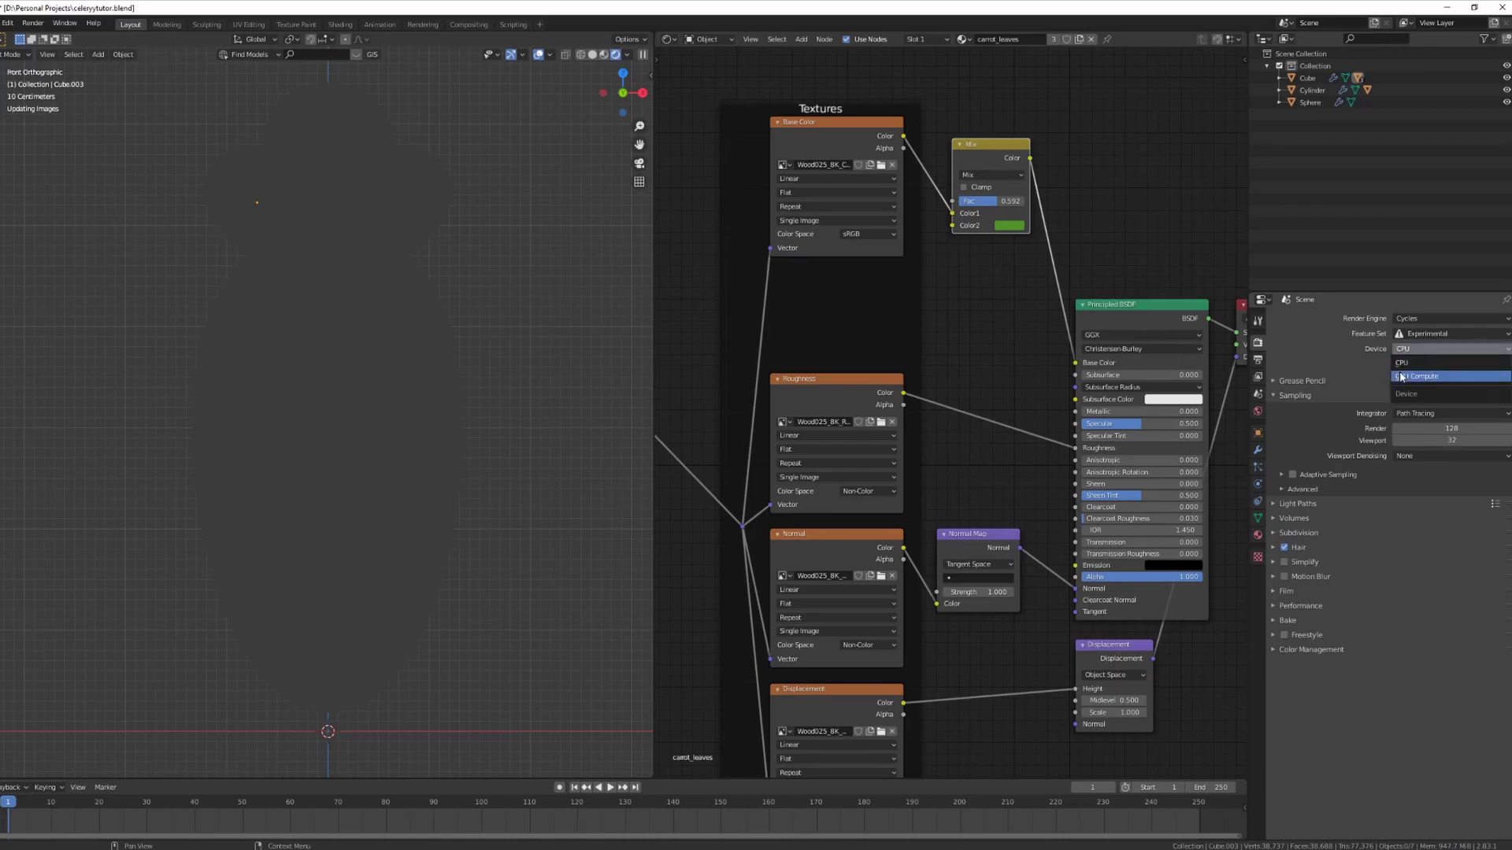
left_click(1409, 376)
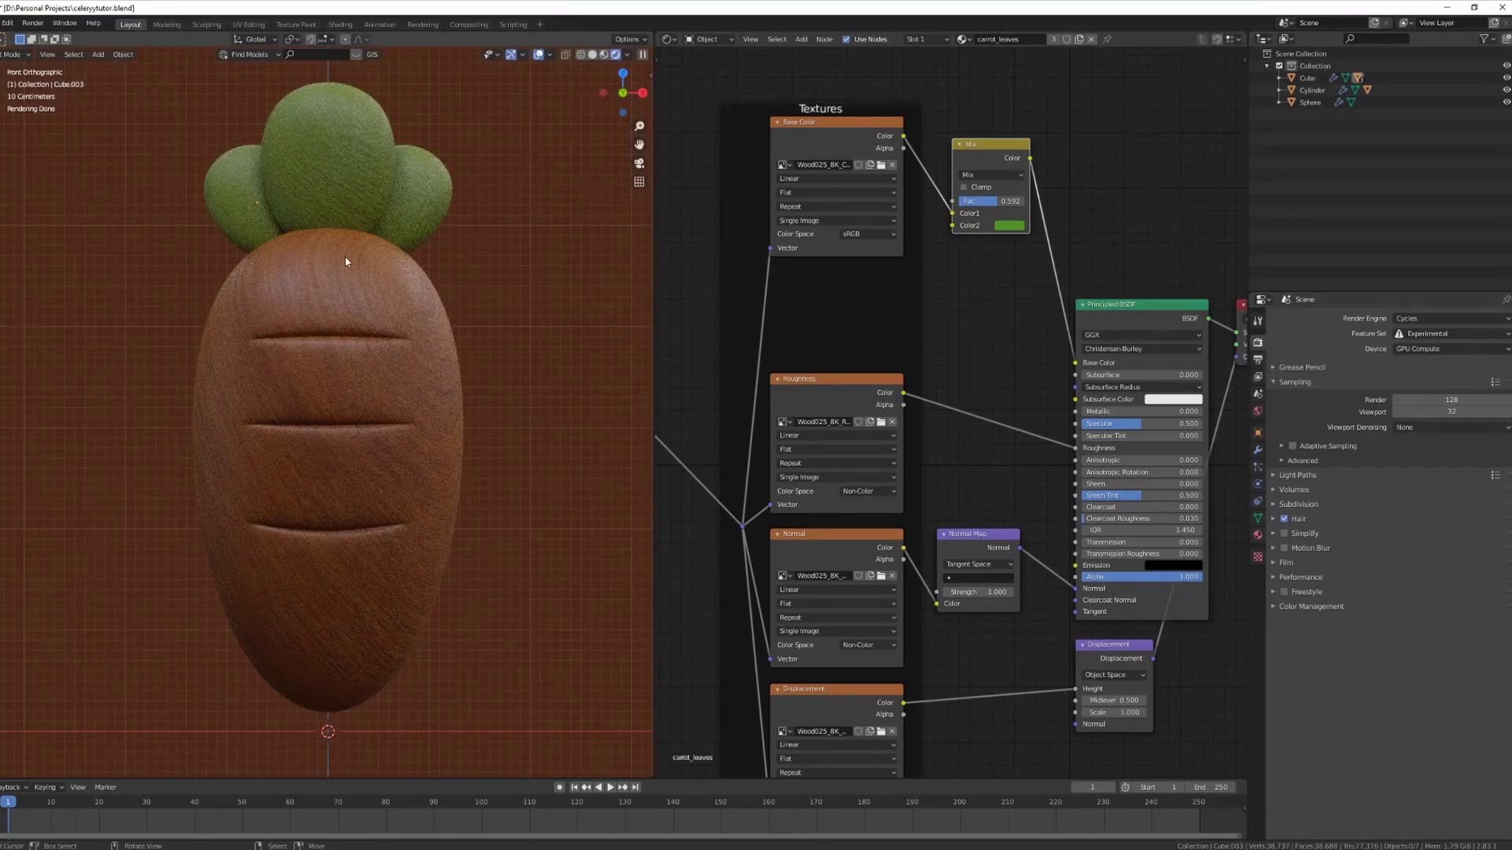
Set the surface displacement method of the carrot body's material to Displacement and Bump
middle_click_drag(1001, 467, 973, 362)
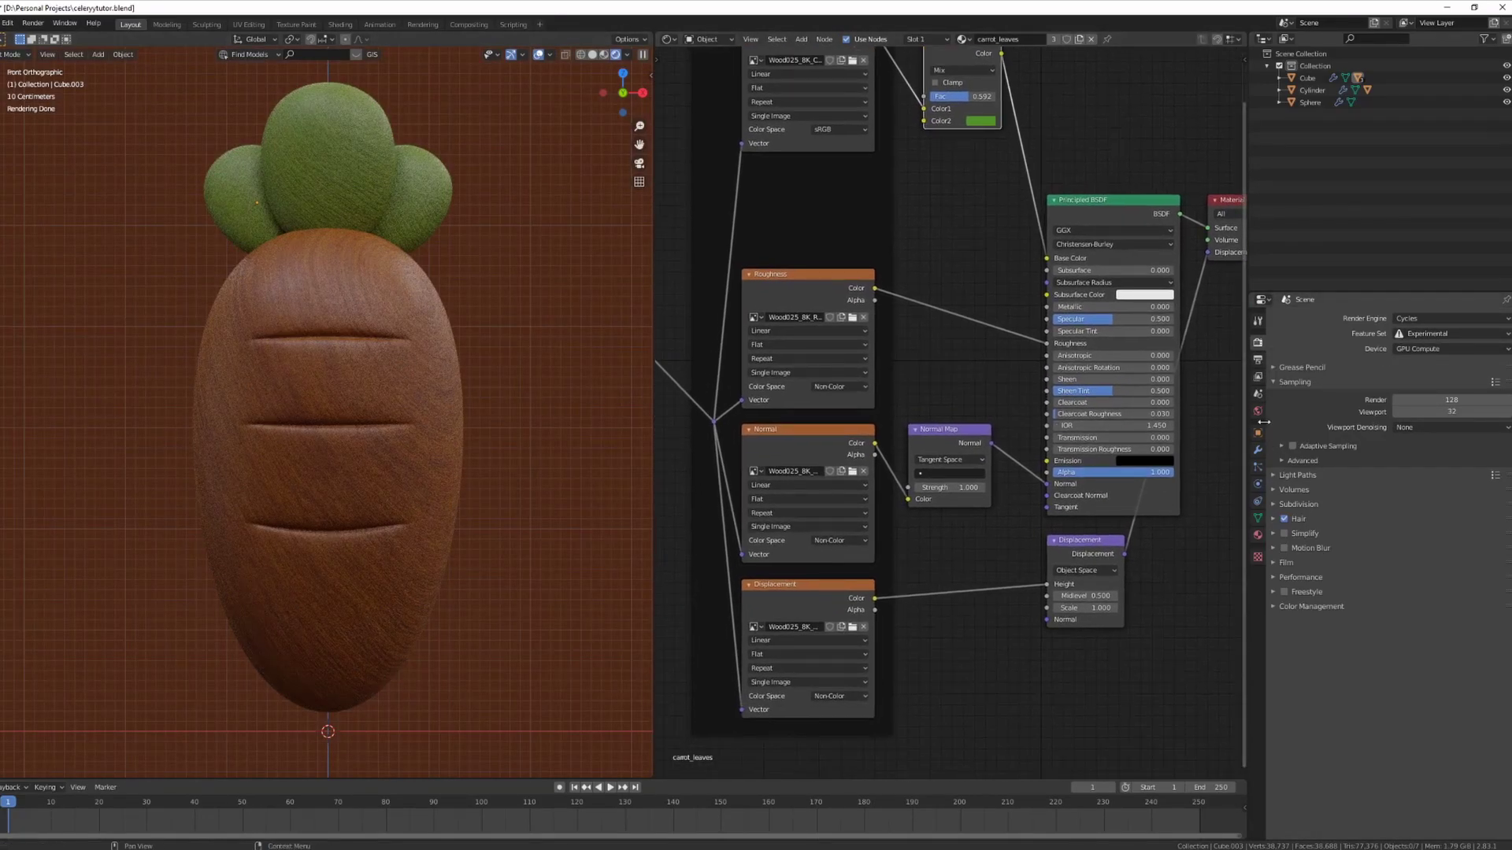
left_click(322, 358)
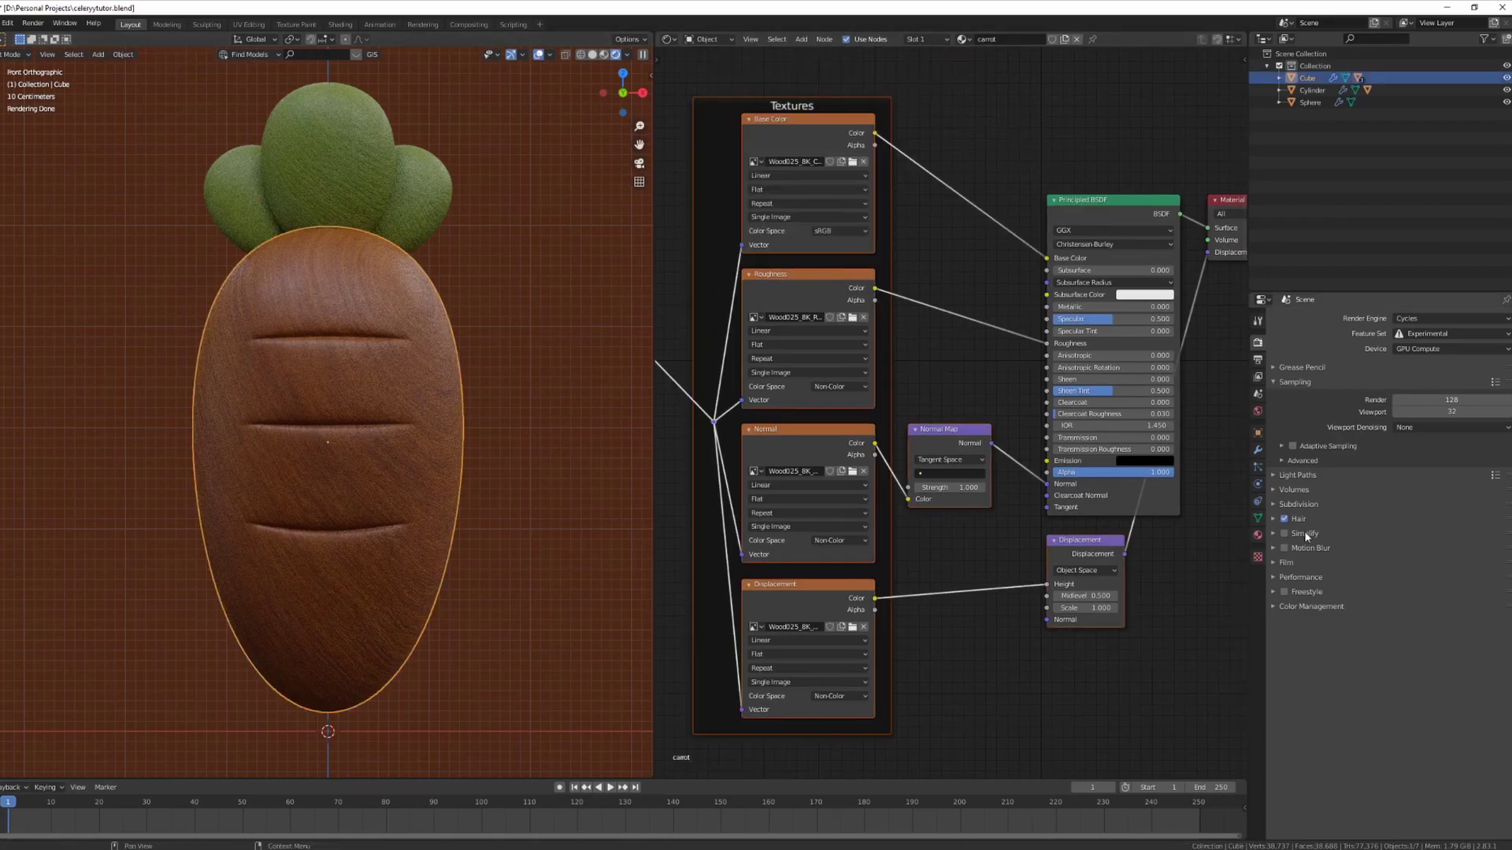
left_click(1258, 535)
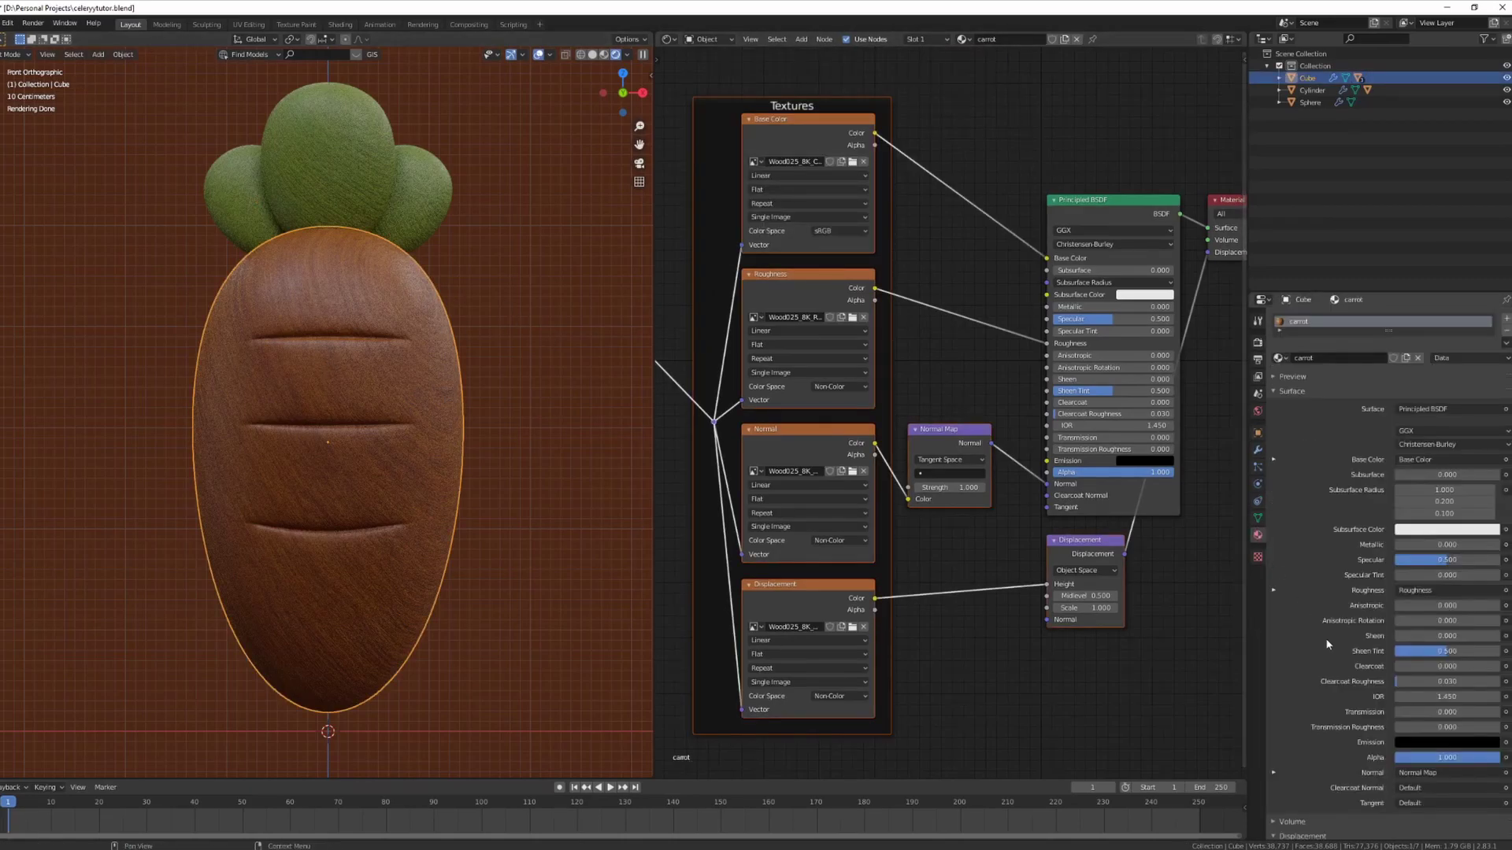
scroll(1362, 670, "down", 5)
left_click(1315, 792)
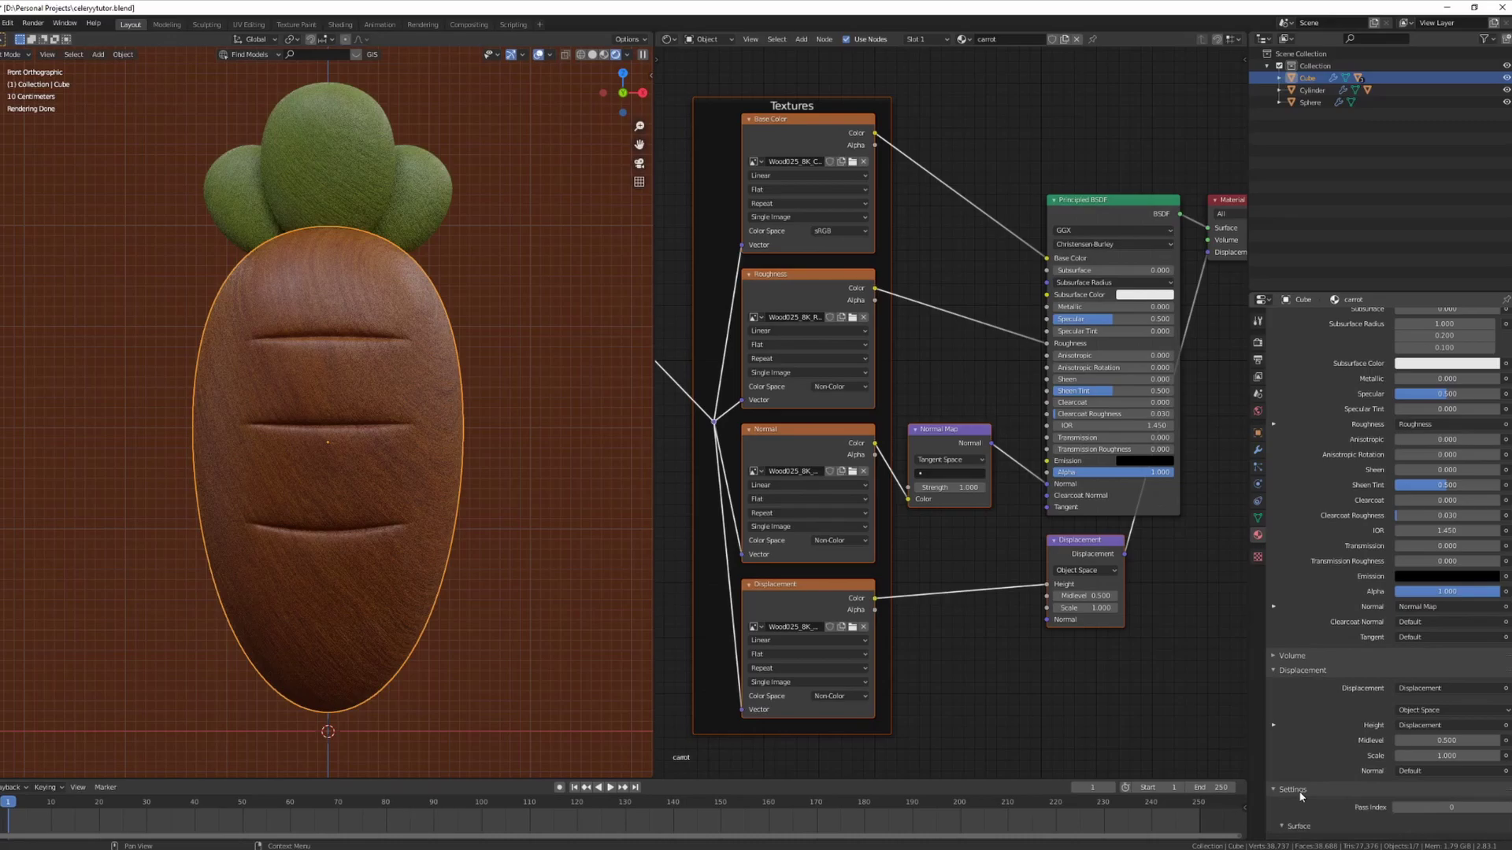
scroll(1312, 792, "down", 5)
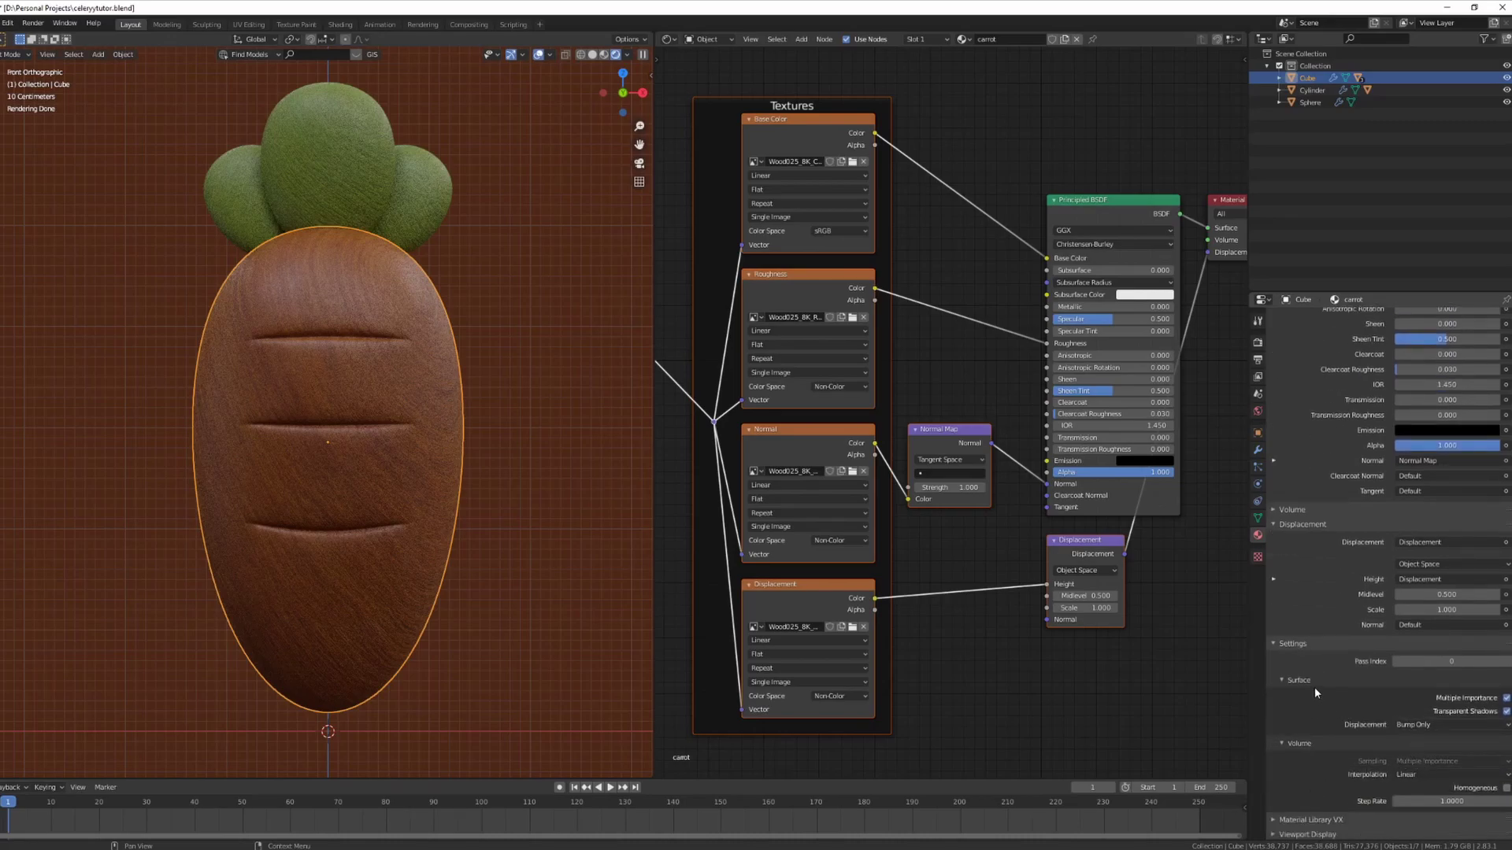
left_click(1396, 724)
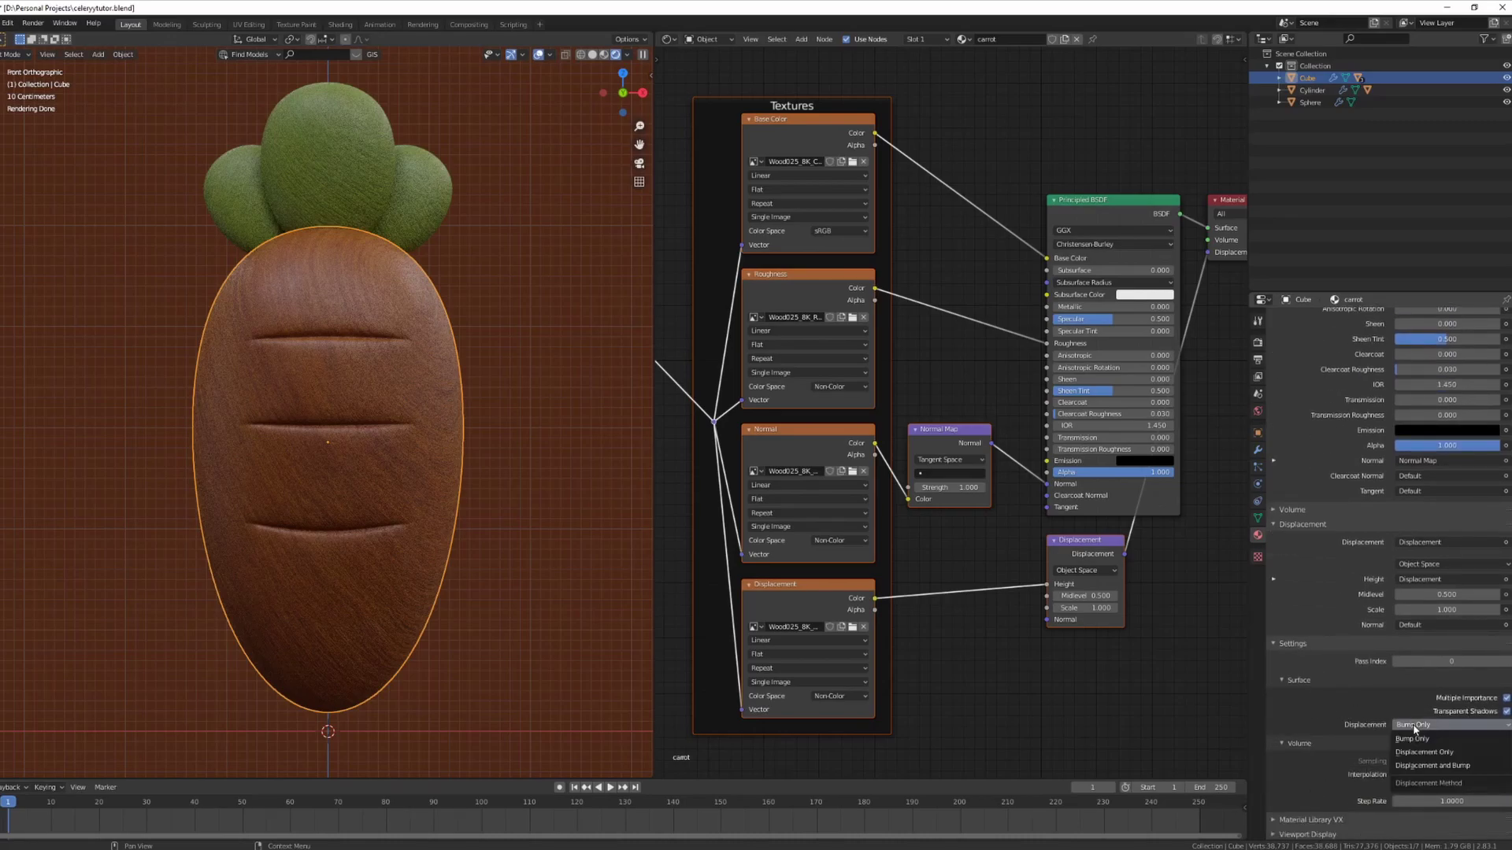
left_click(1415, 766)
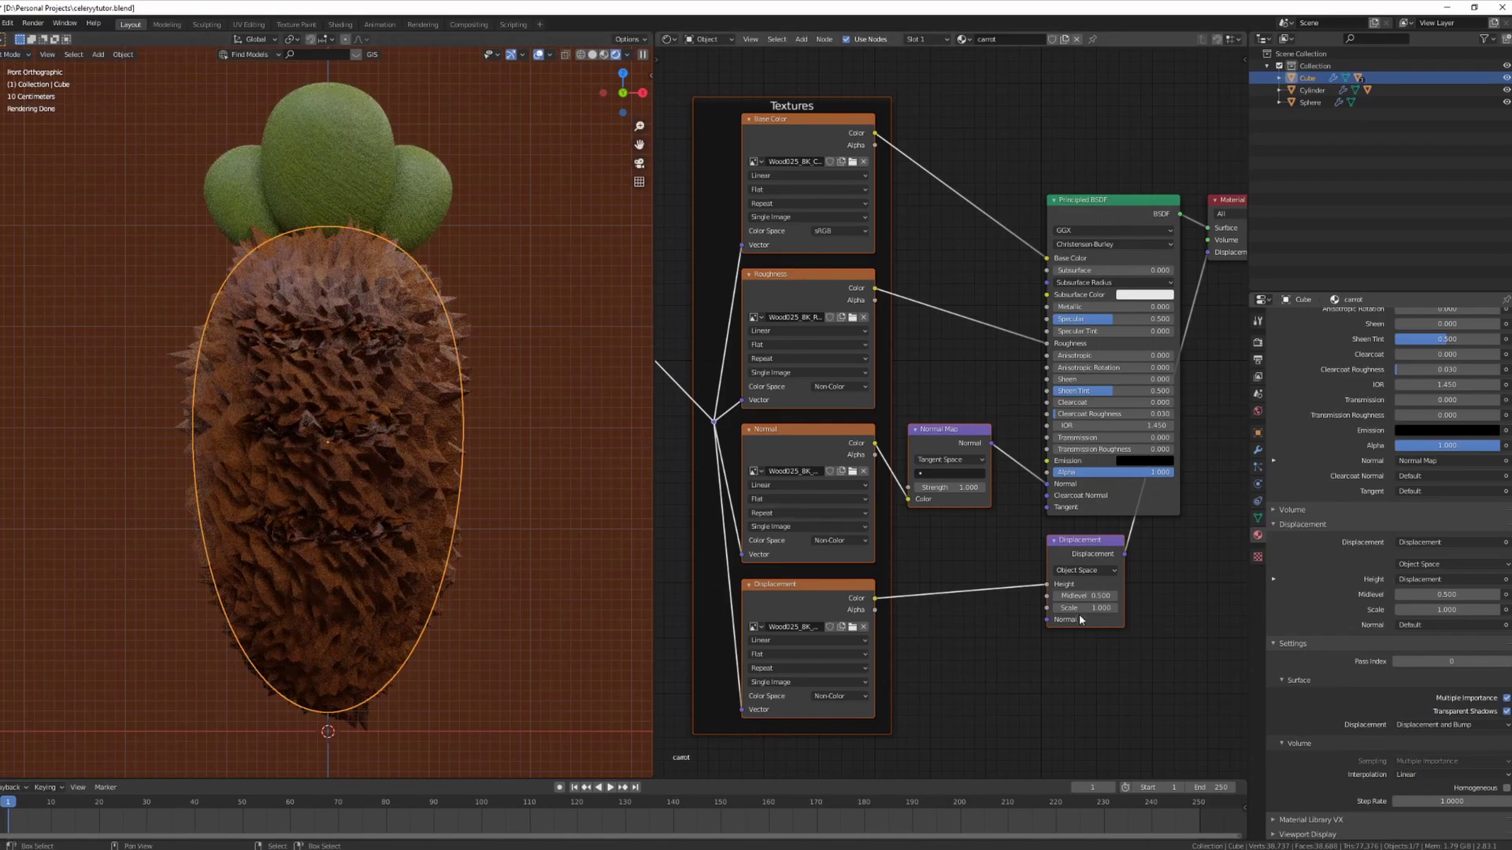
Enable adaptive subdivision on the carrot body's Subdivision modifier and set its Displacement node's scale to 0.020
left_click(1072, 550)
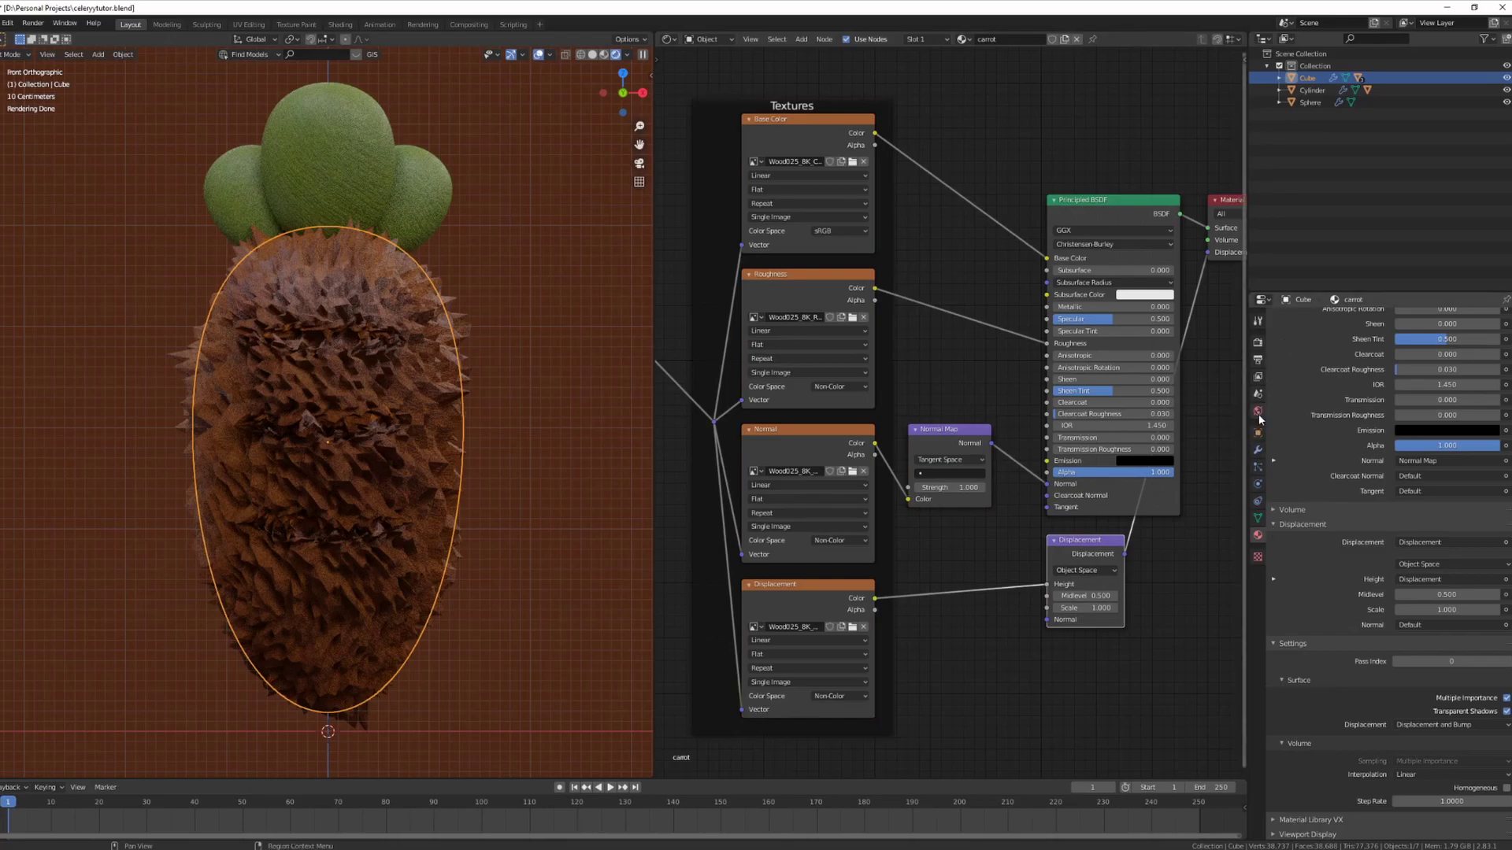
left_click(1257, 450)
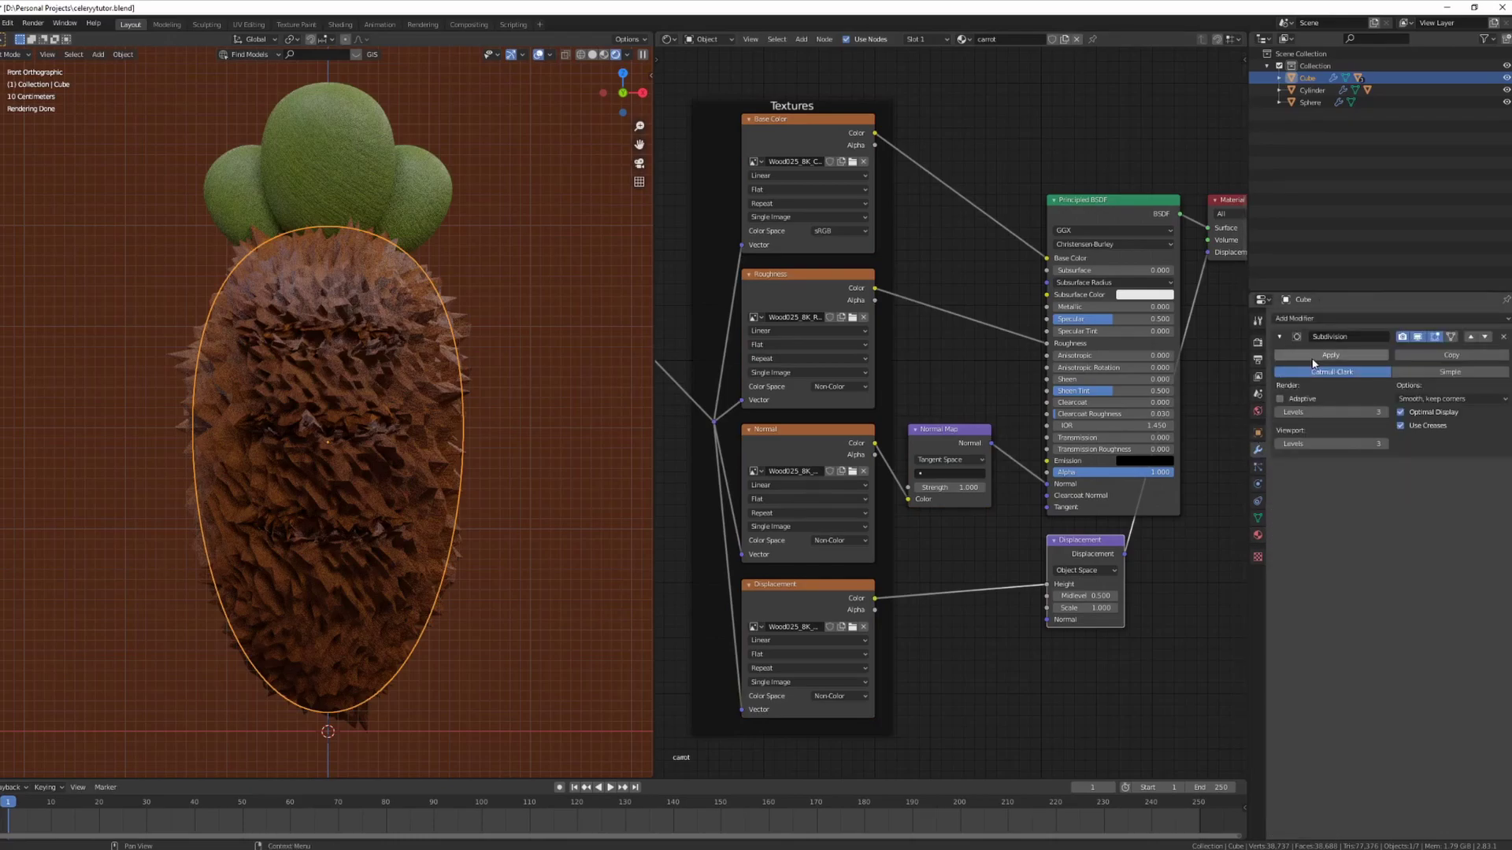
left_click(1280, 399)
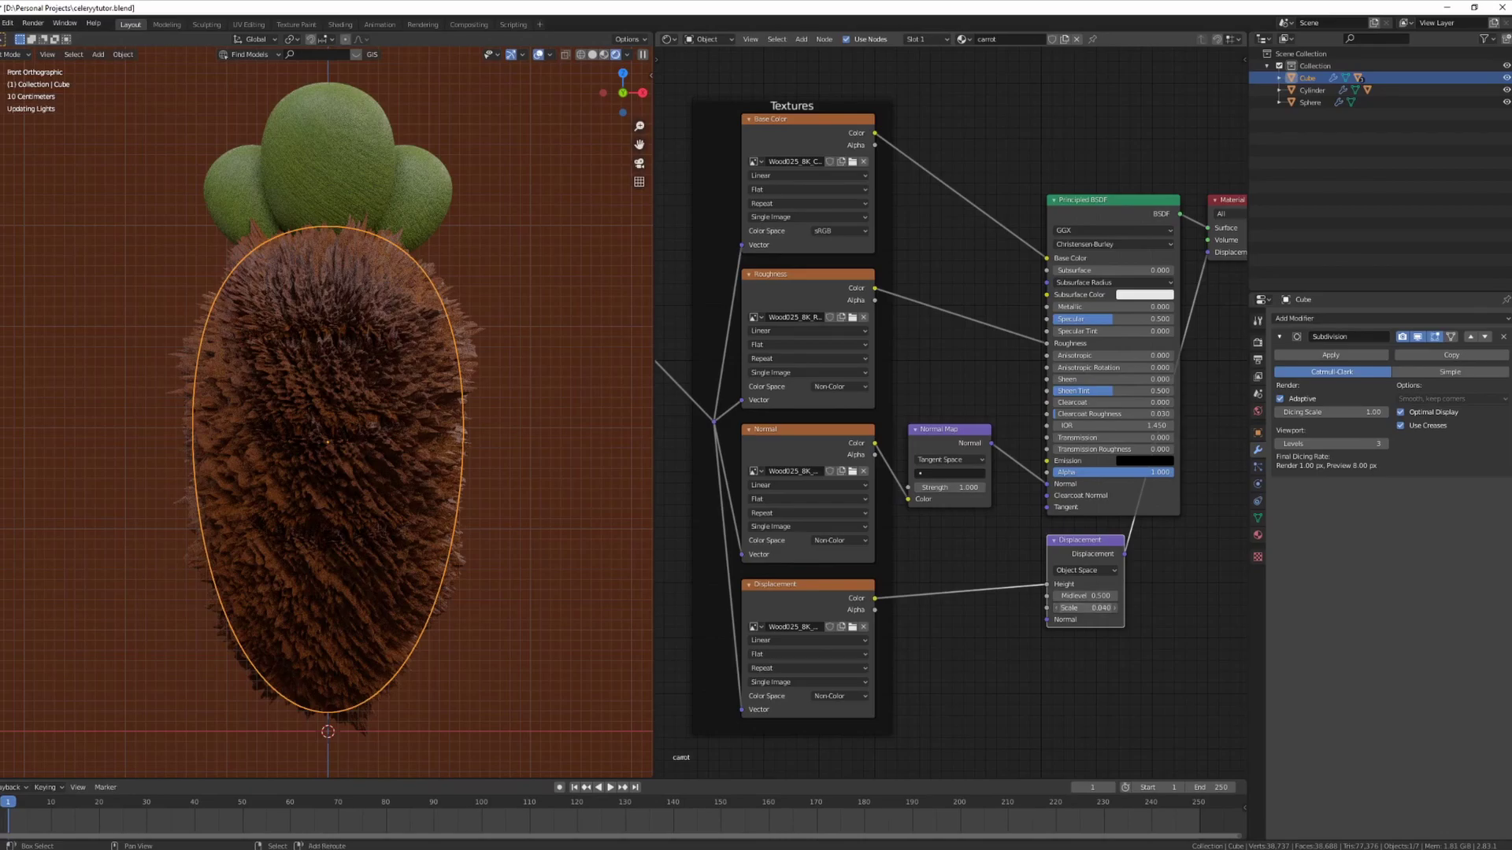
left_click_drag(1087, 608, 1084, 608)
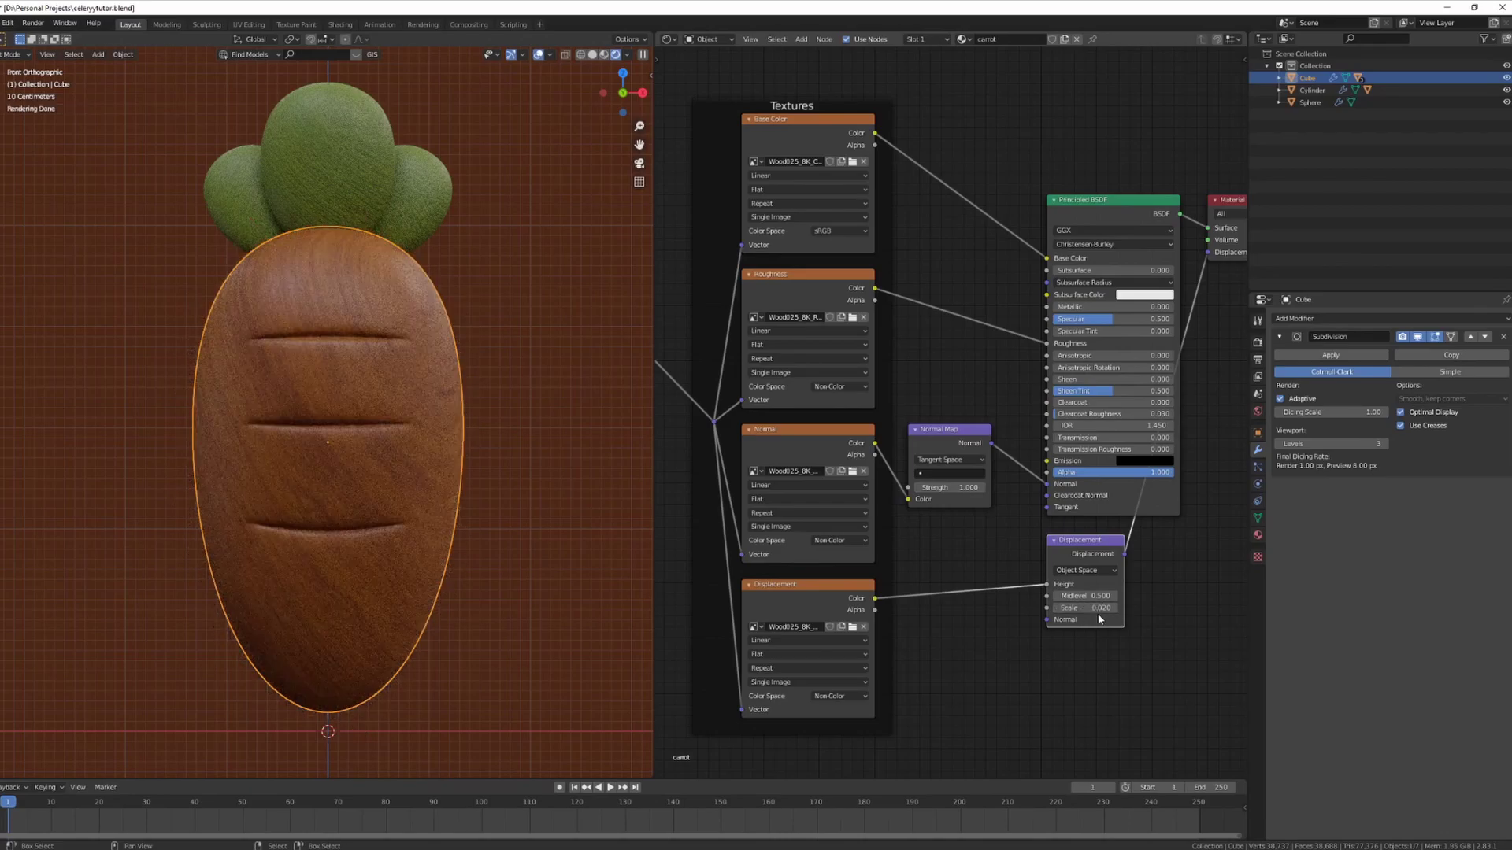
middle_click_drag(415, 281, 383, 305)
scroll(411, 285, "up", 4)
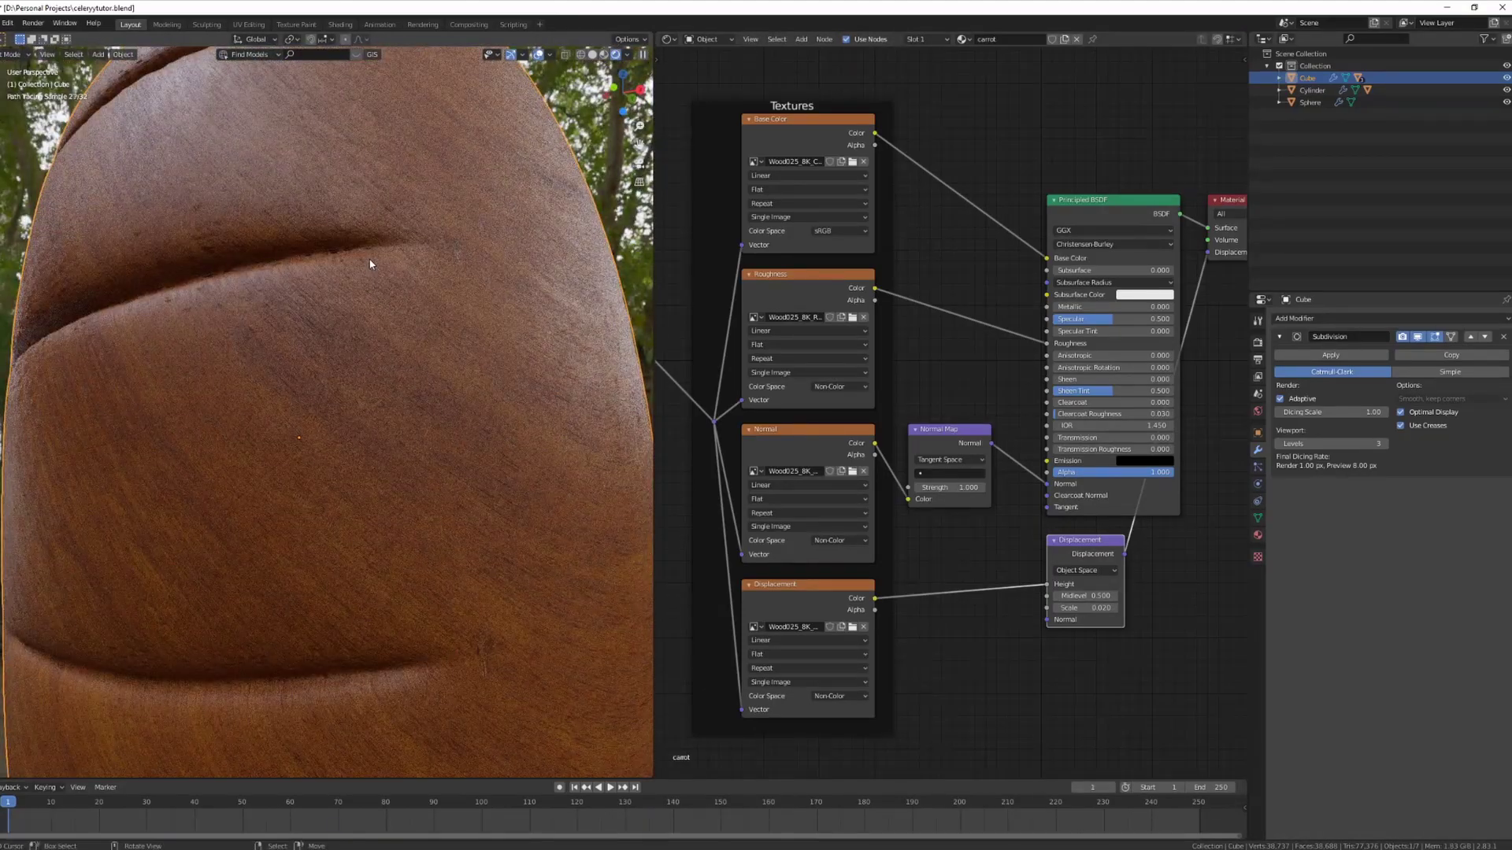
scroll(378, 283, "down", 3)
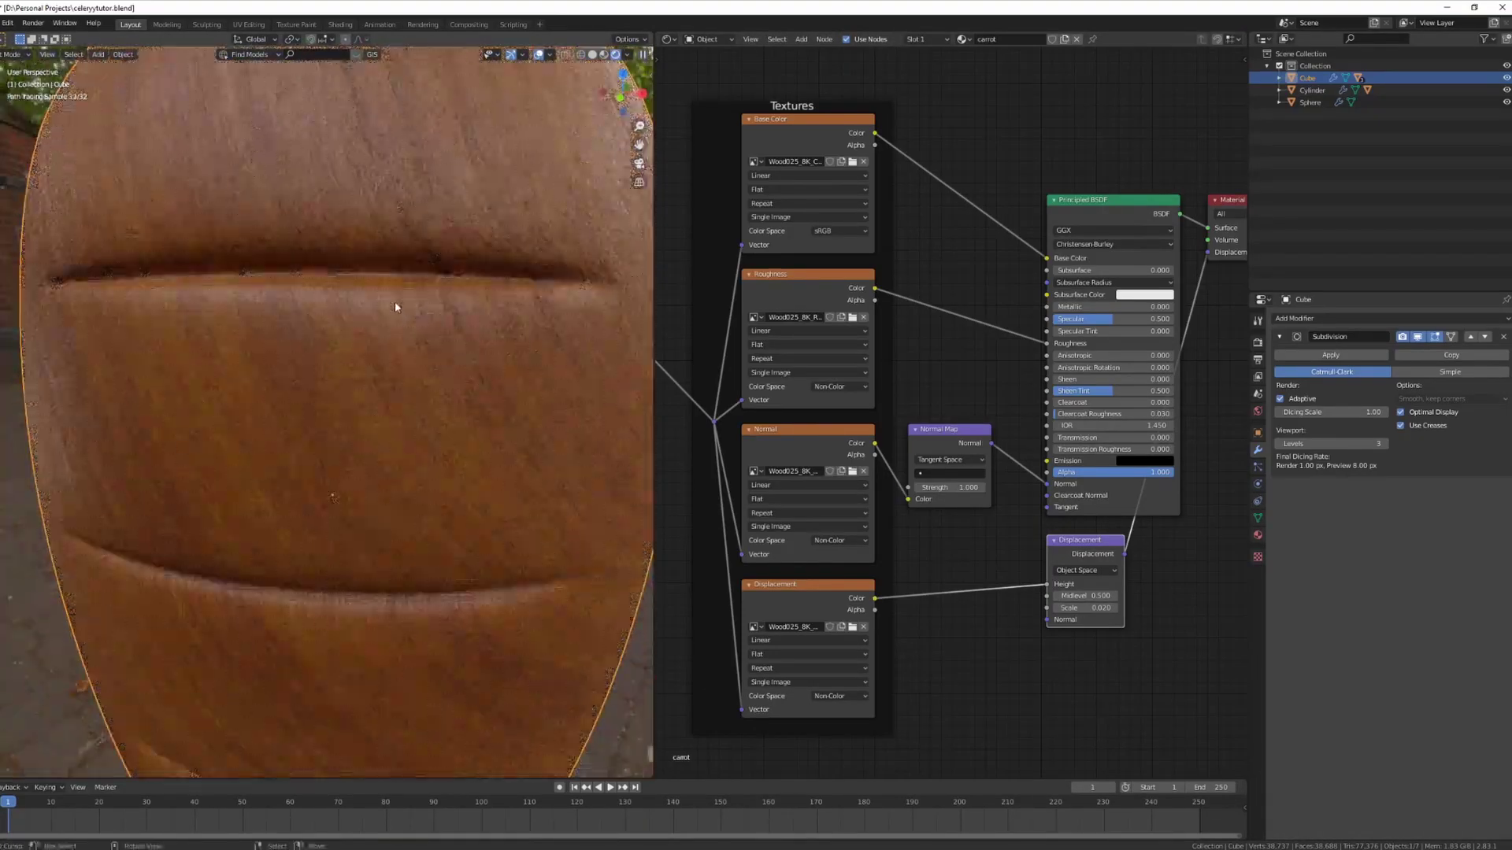
scroll(378, 370, "down", 4)
Enable adaptive subdivision on the middle carrot leaf and set the leaf material's displacement scale to 0.01
left_click(342, 362)
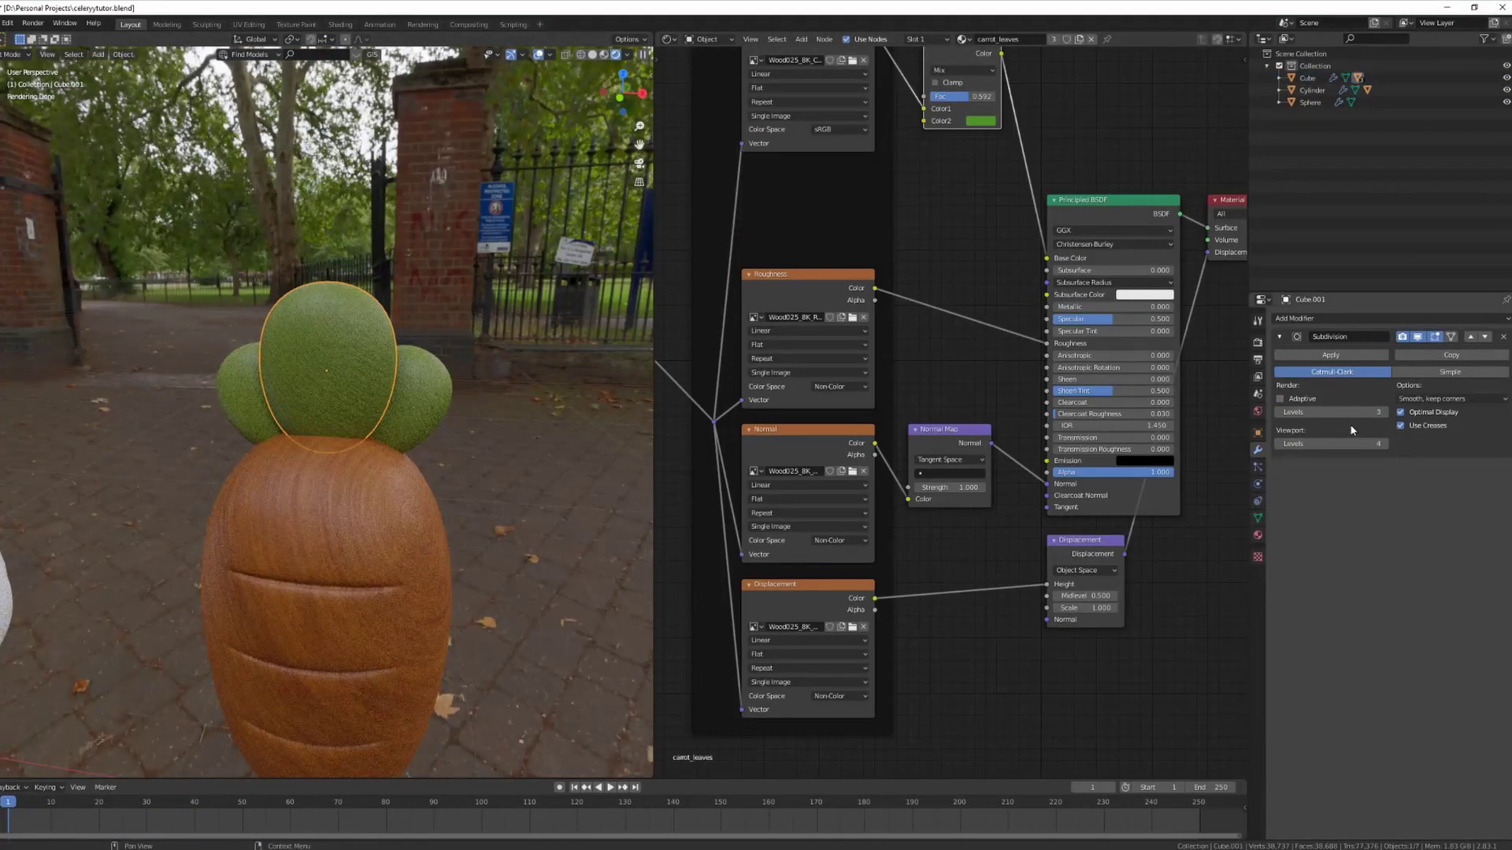
left_click(1281, 399)
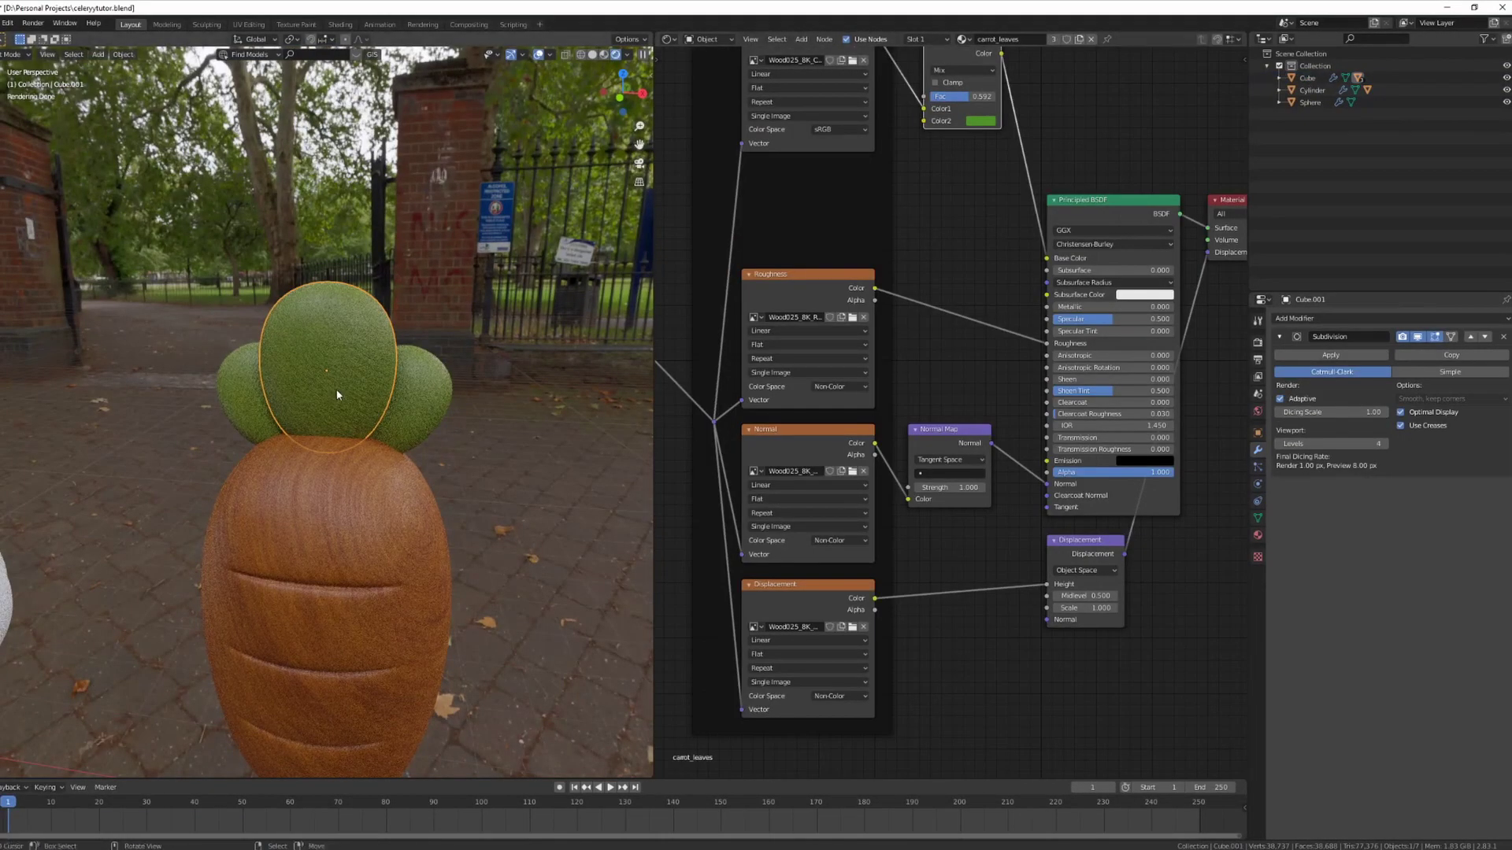
double_click(1090, 608)
type("0.01")
key("Return")
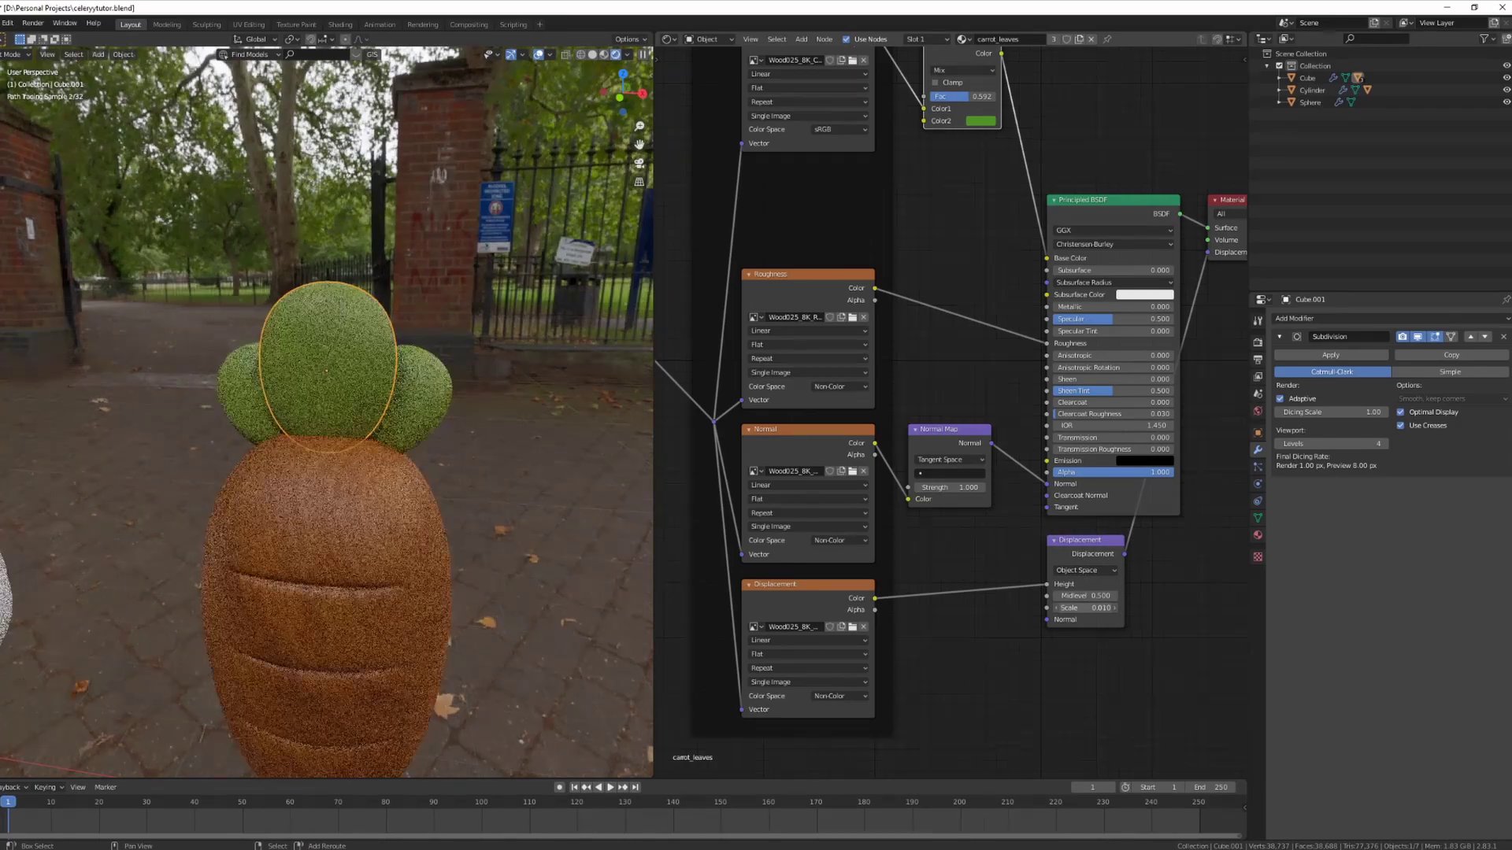
Set the surface displacement method of the carrot_leaves material to Displacement and Bump
left_click(1258, 535)
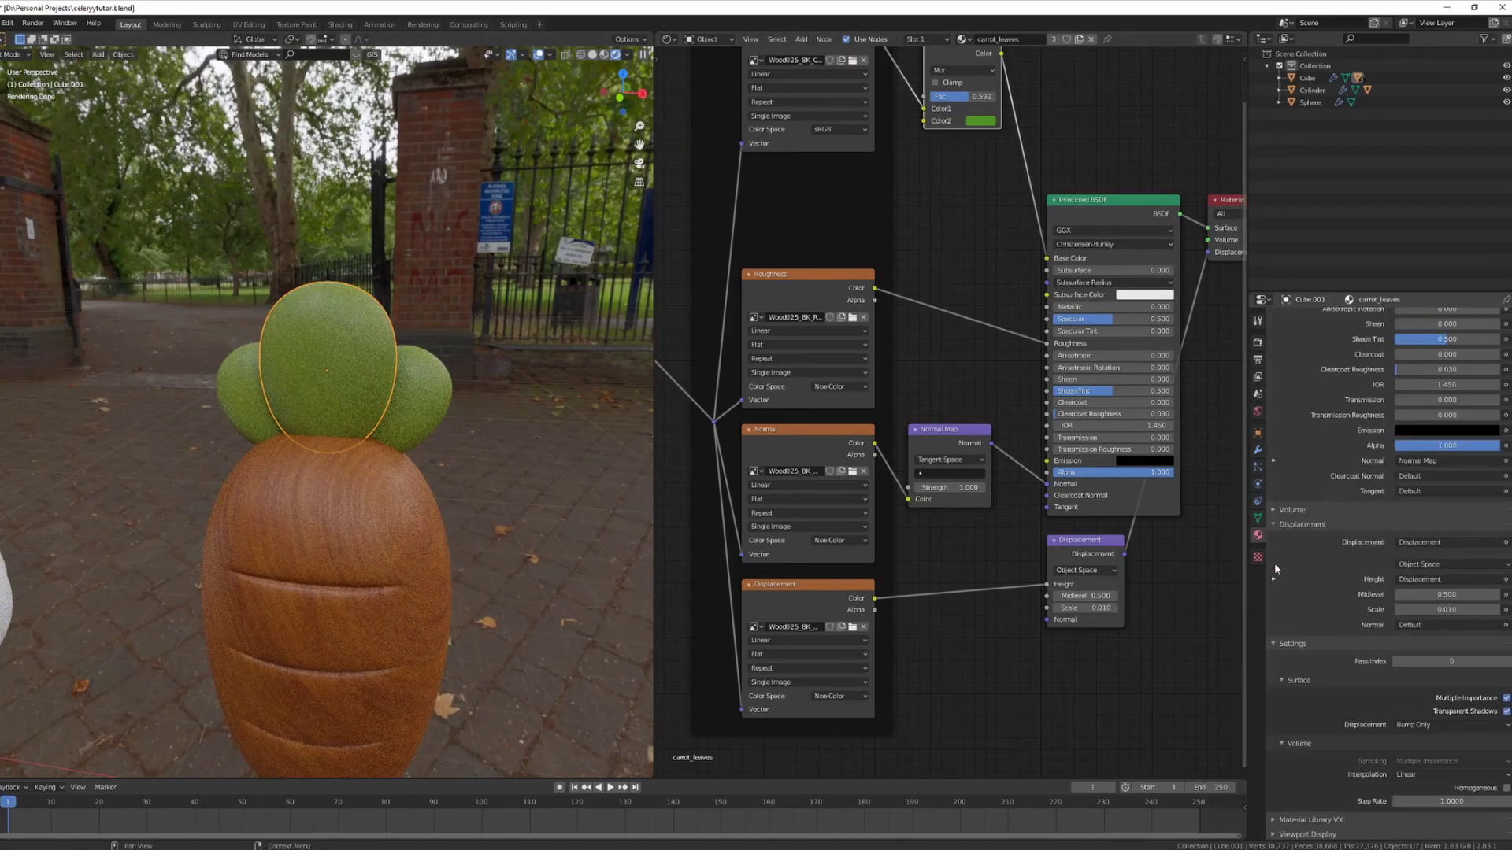
scroll(1355, 652, "down", 1)
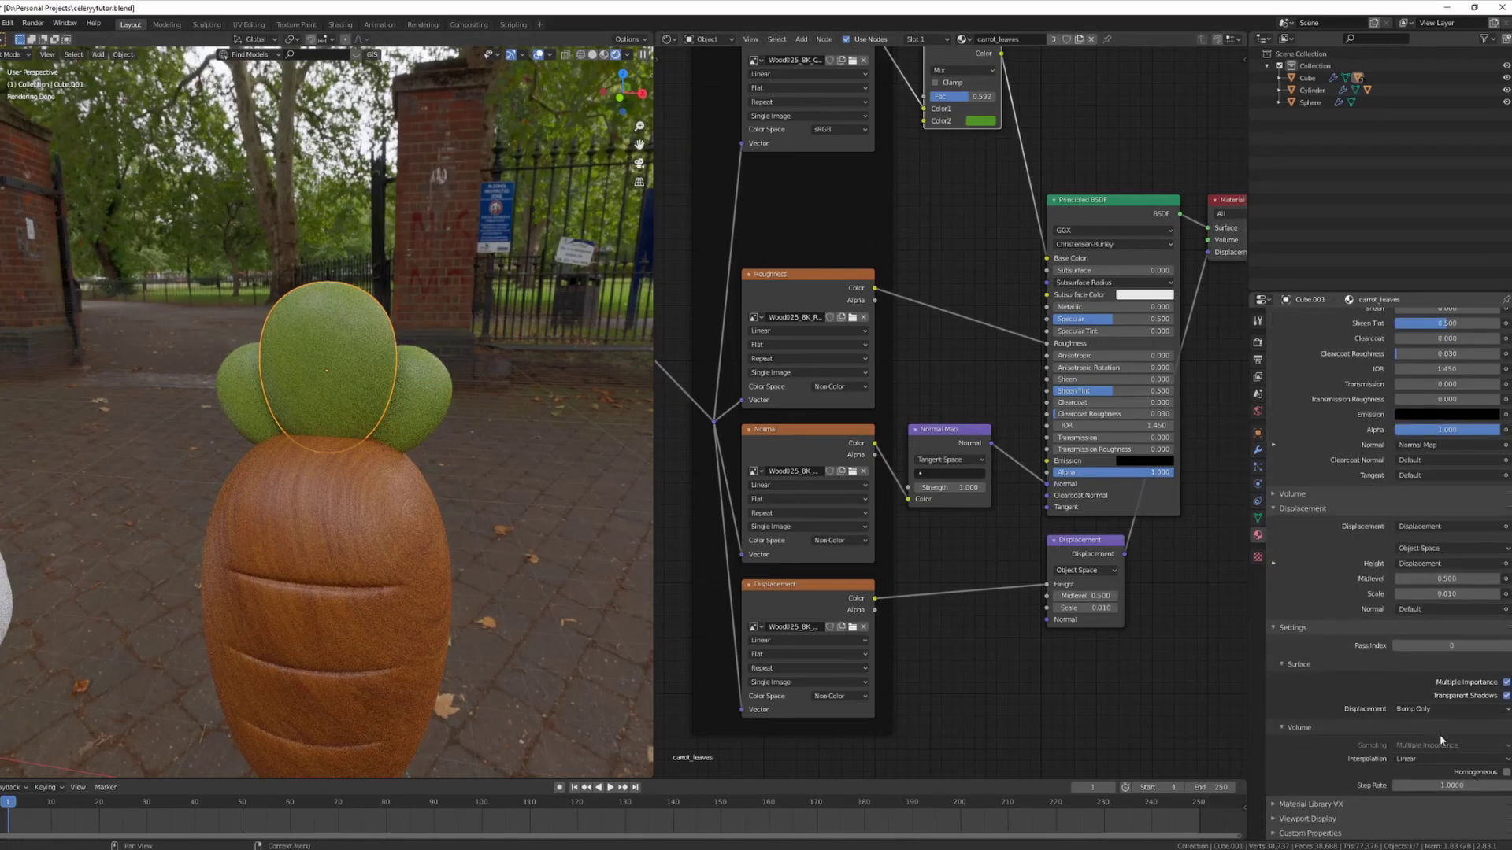
left_click(1418, 711)
left_click(1429, 753)
Set the Displacement node's scale in the carrot_leaves material to 0.020 and show the whole carrot from the front
scroll(376, 466, "up", 4)
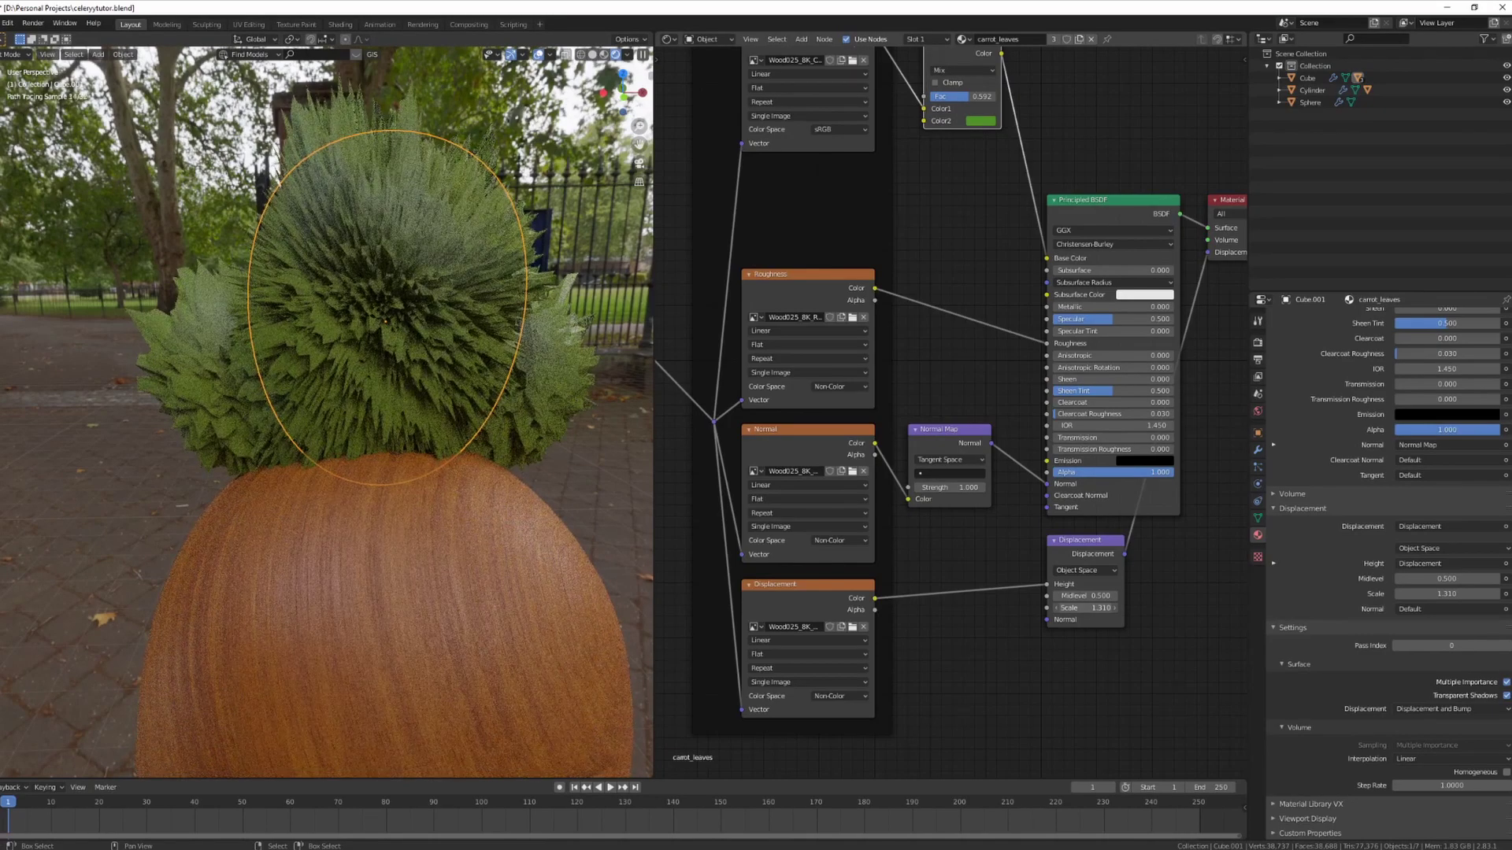
left_click_drag(1085, 608, 1095, 607, "shift")
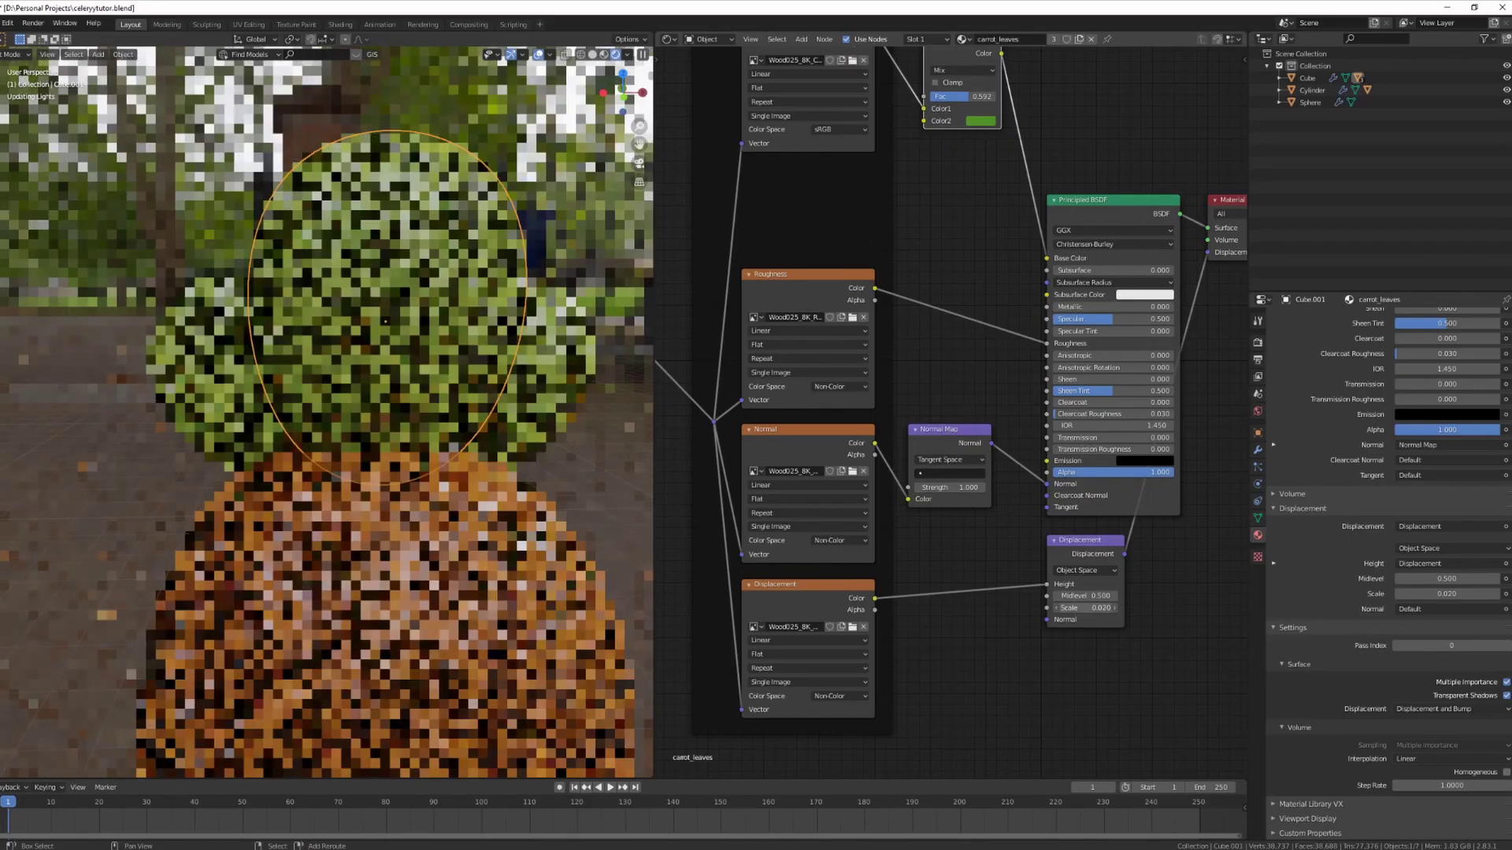
scroll(401, 402, "down", 6)
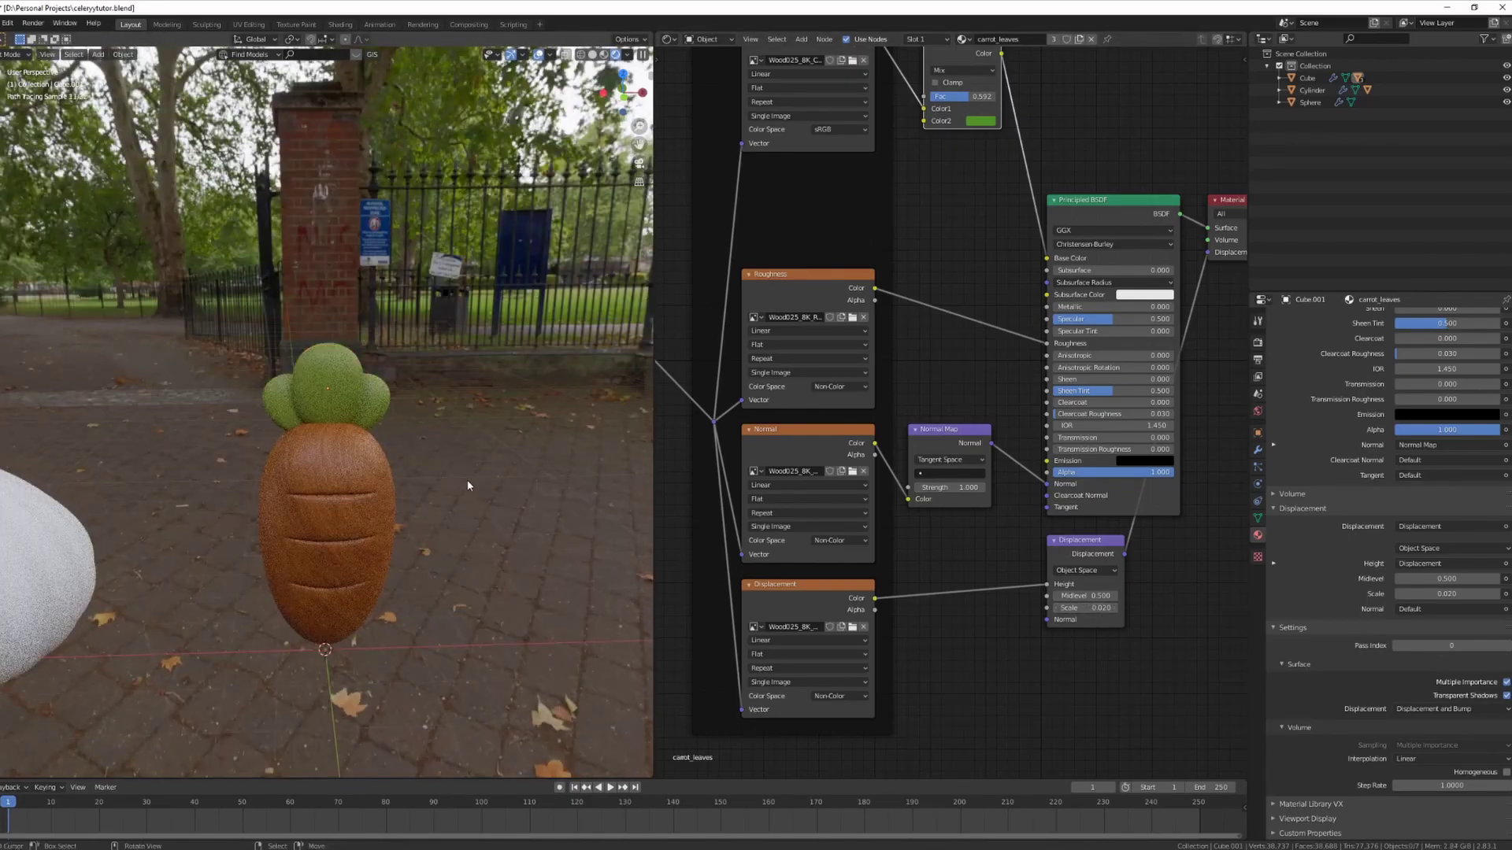
middle_click_drag(468, 485, 286, 369)
key("KP_1")
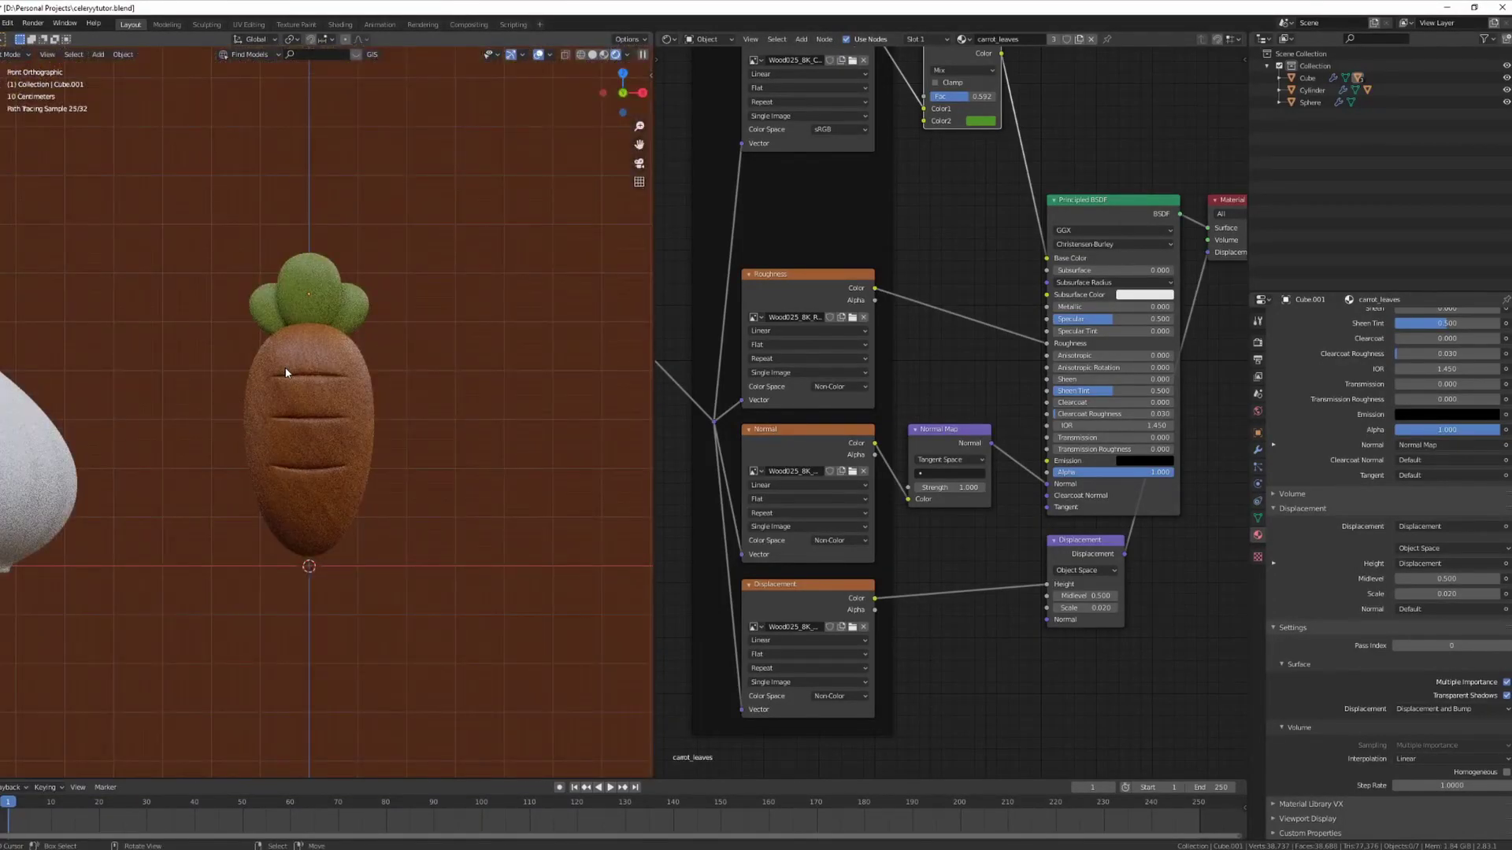
Switch the viewport to Solid shading, move the carrot away along the X axis and bring the onion to the world origin
key("z")
scroll(410, 386, "down", 4)
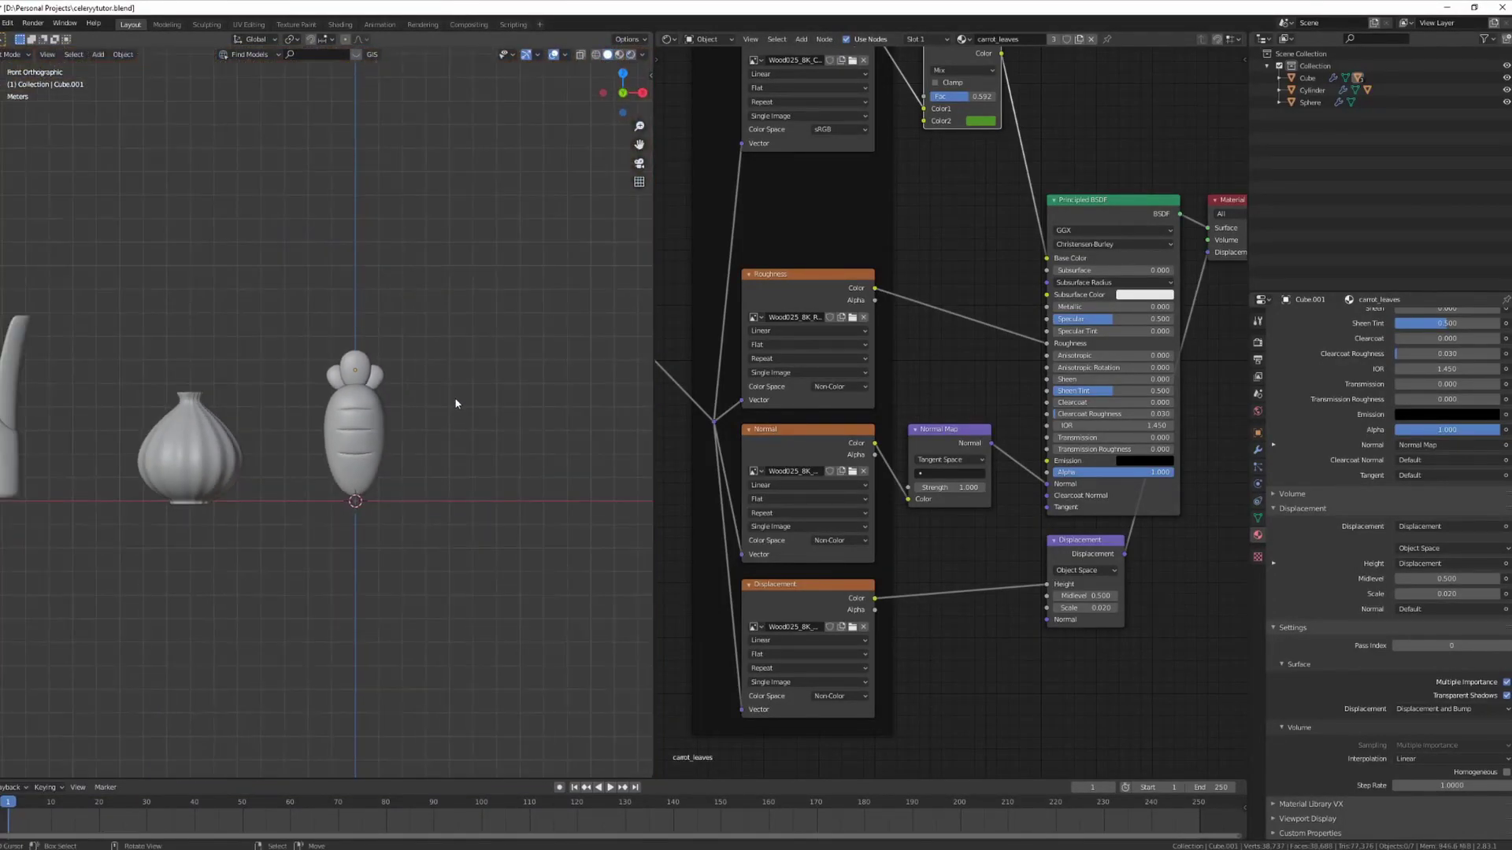
middle_click_drag(456, 401, 459, 355, "shift")
left_click(373, 384)
middle_click_drag(413, 403, 483, 405, "shift")
key("g")
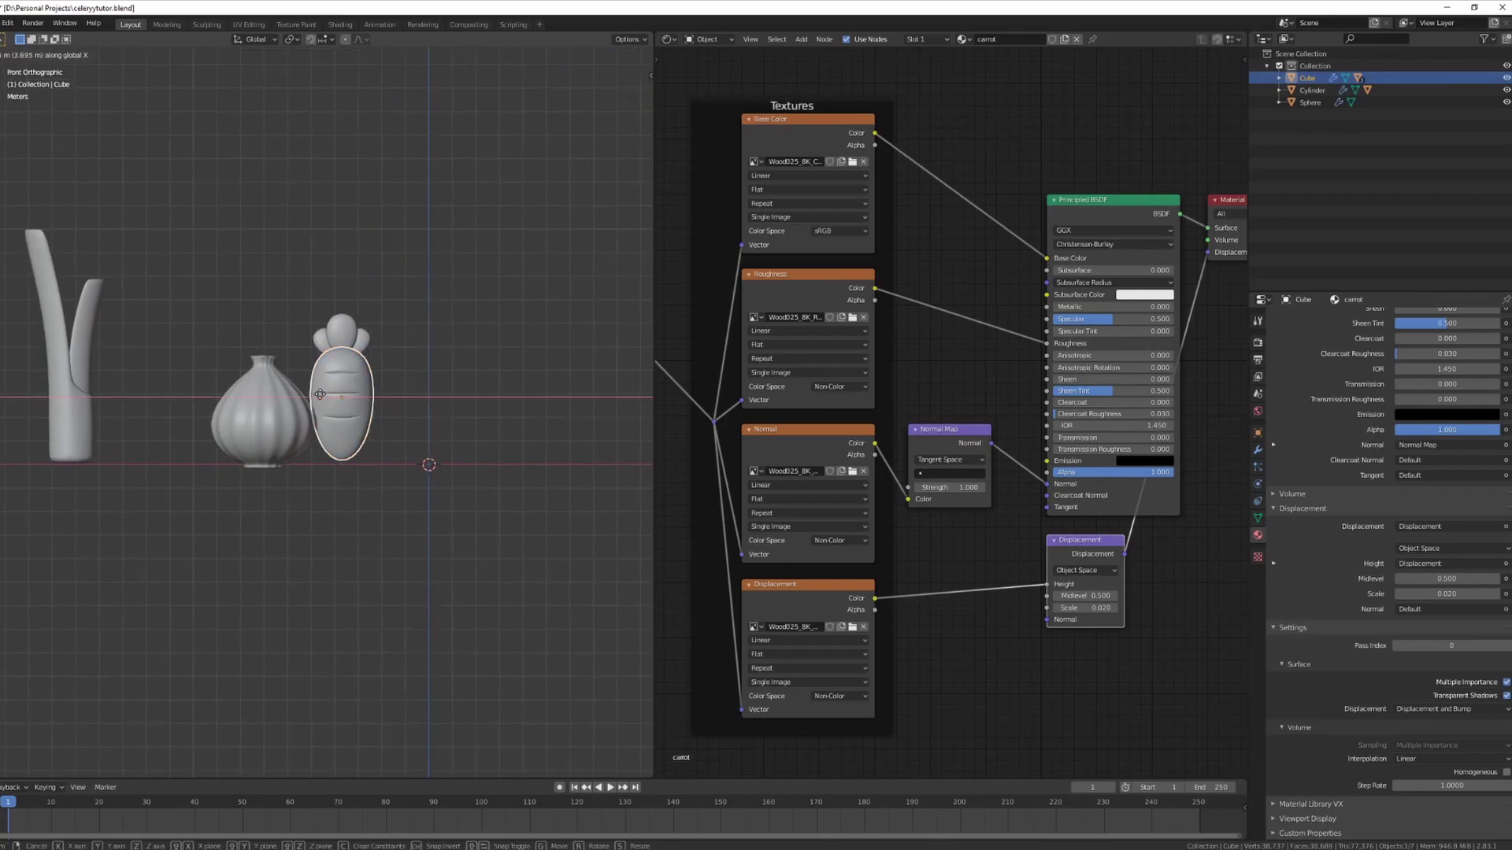
key("x")
key("minus")
key("2")
key("0")
key("Return")
right_click(228, 397)
middle_click_drag(365, 416, 311, 416, "shift")
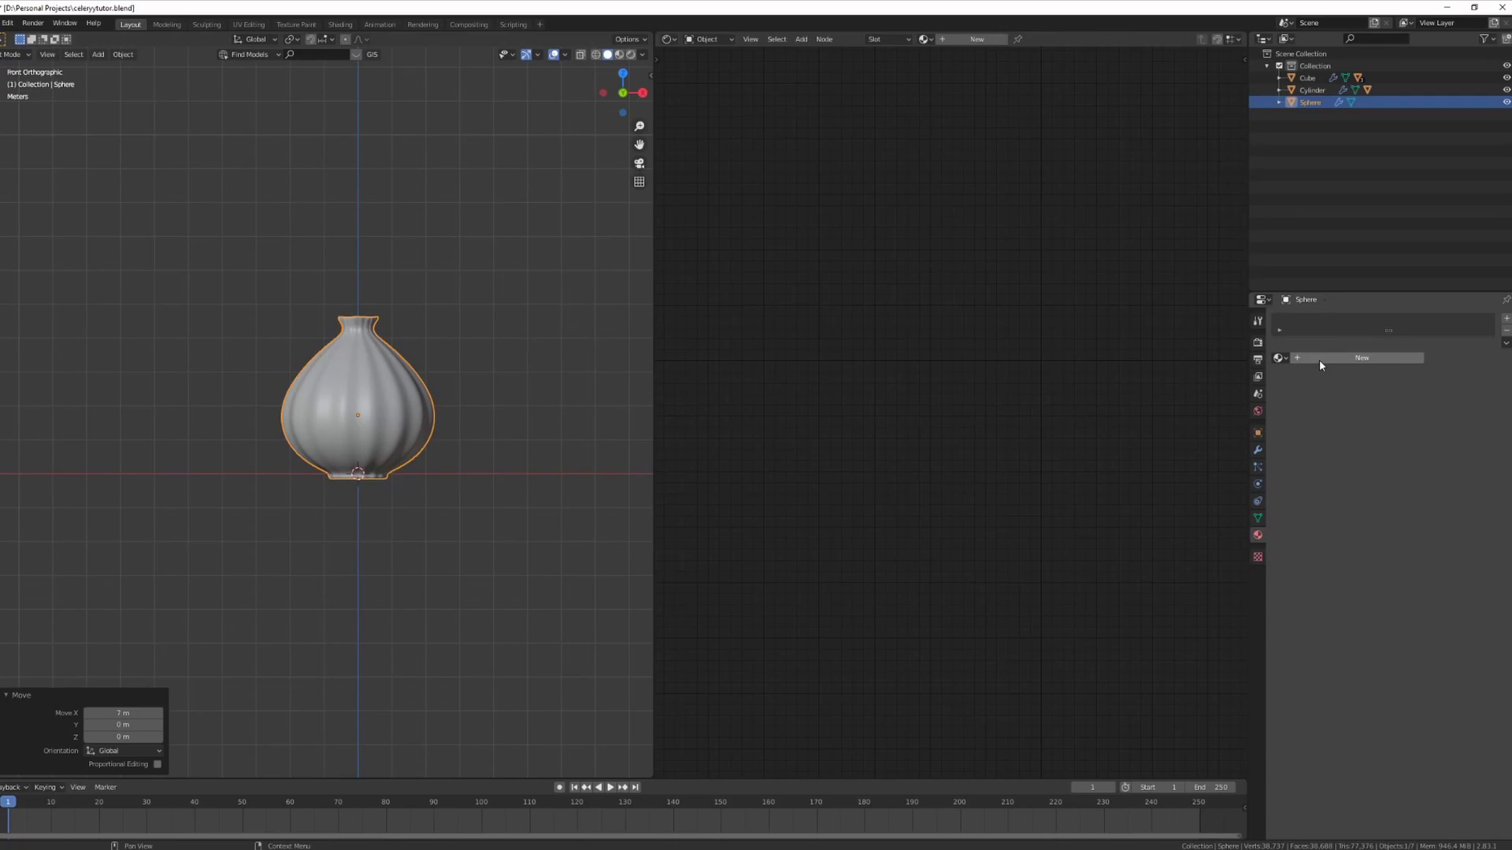
Create a new material on the onion, paste the copied wood material into it and rename it onion
left_click(1320, 359)
left_click(1506, 343)
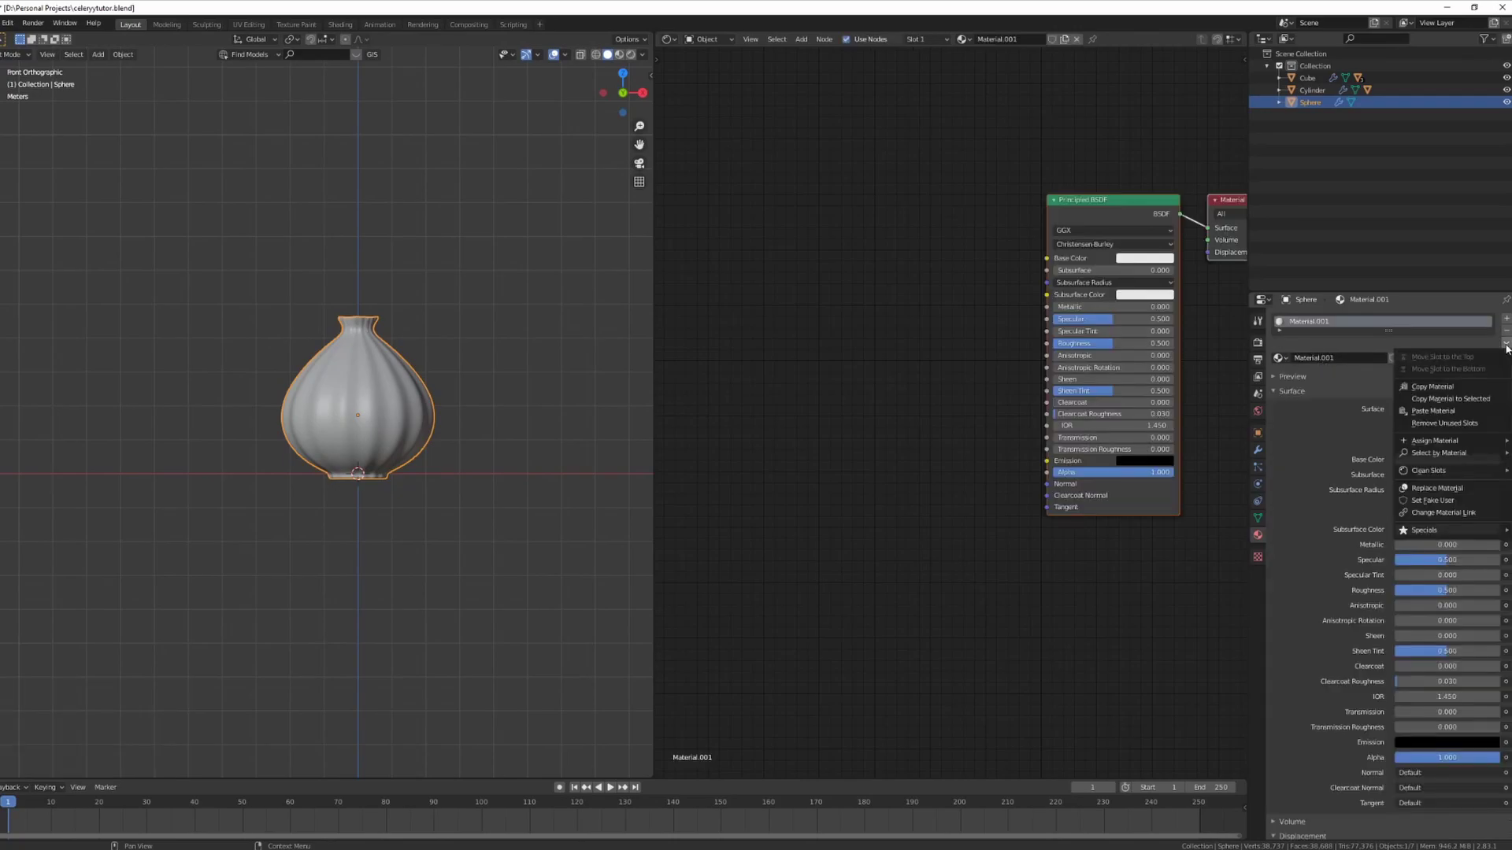
left_click(1431, 410)
scroll(974, 414, "down", 3)
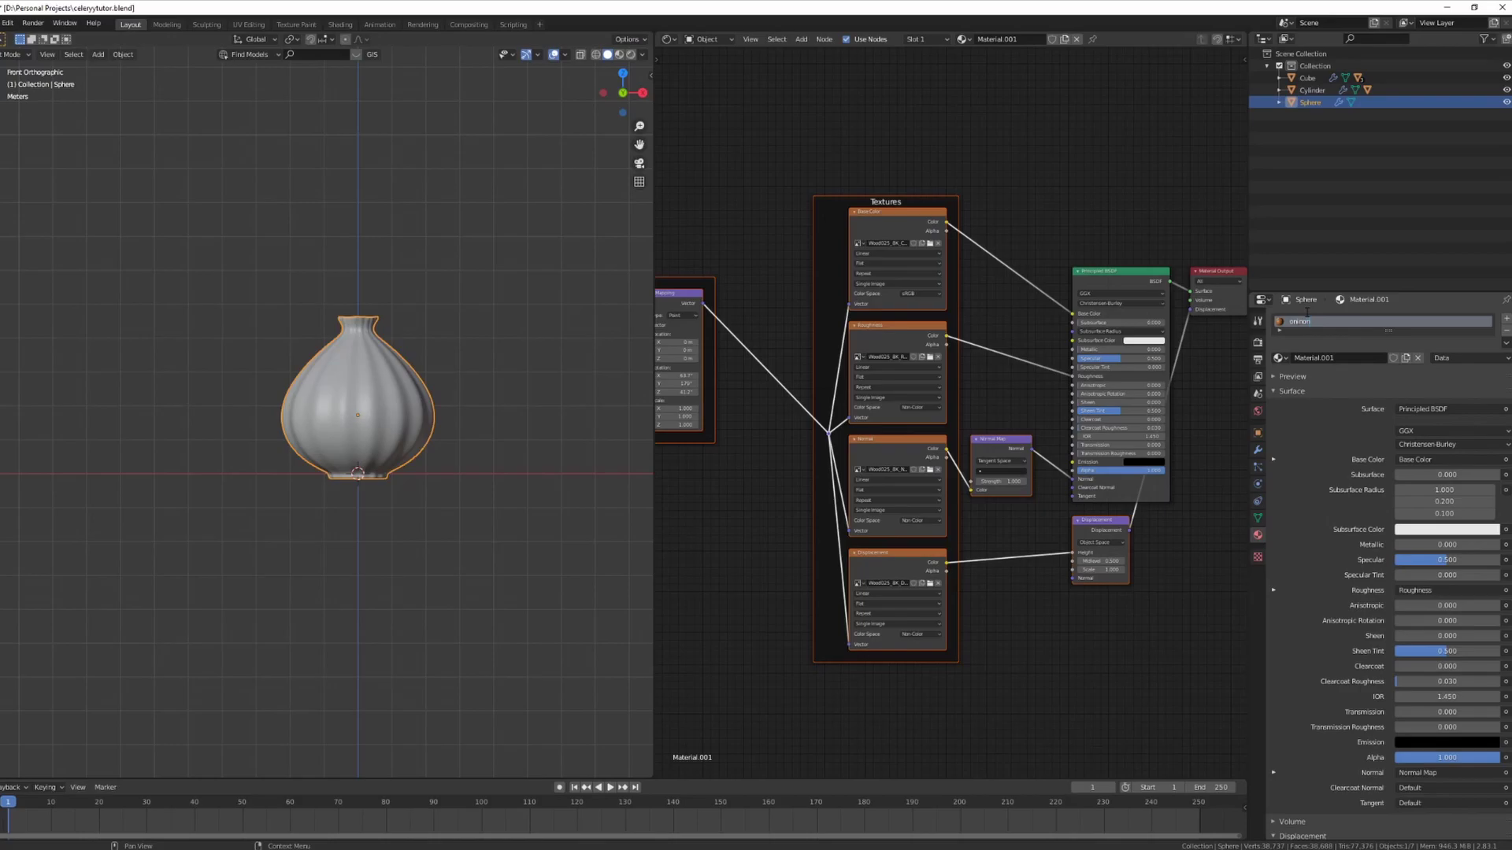
key("Return")
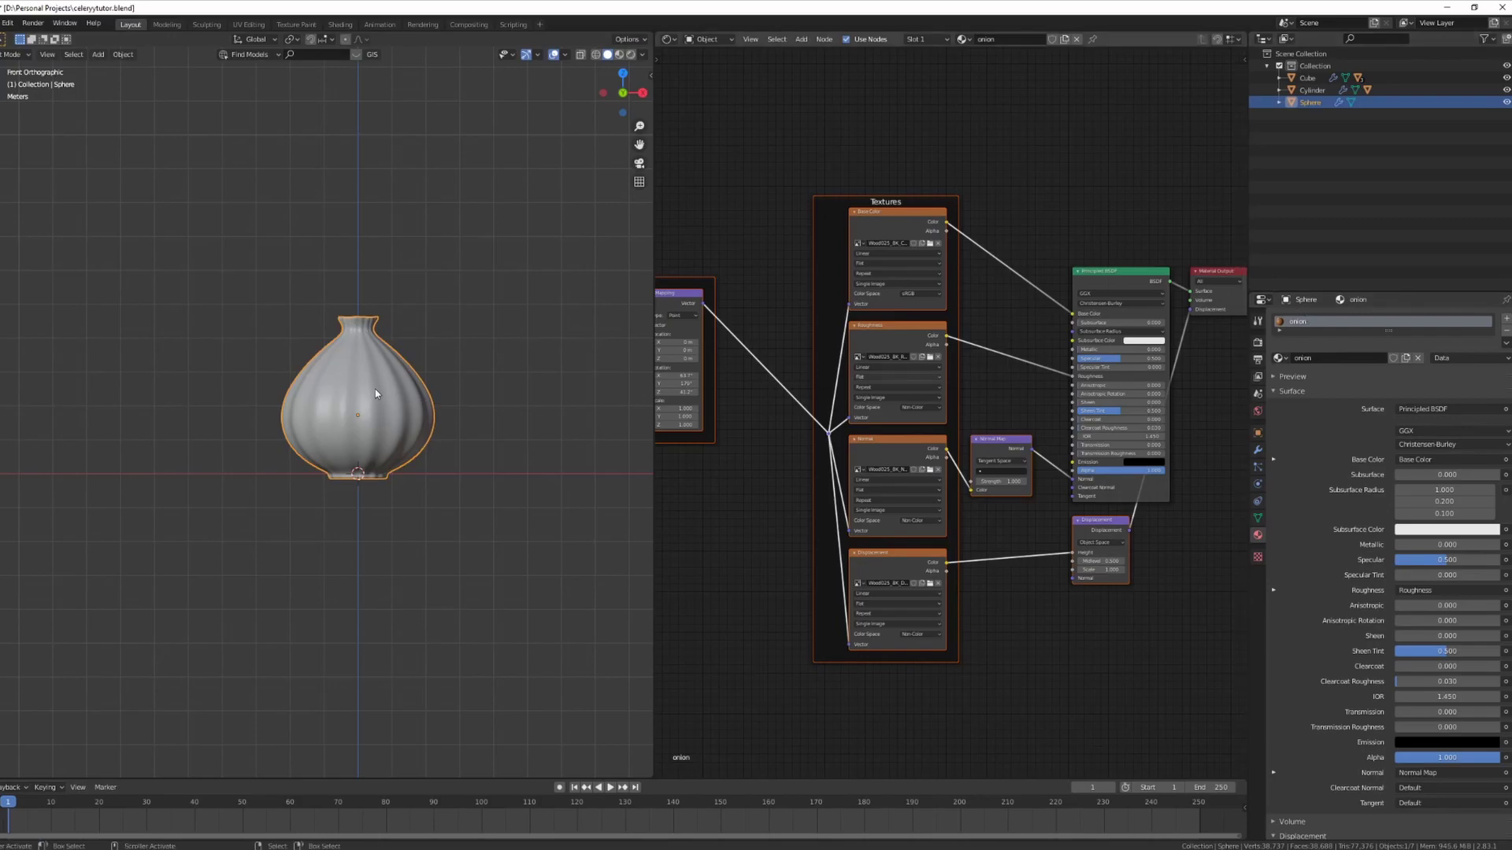
Show the onion close up from the front in Rendered shading
scroll(930, 386, "up", 2)
left_click(631, 54)
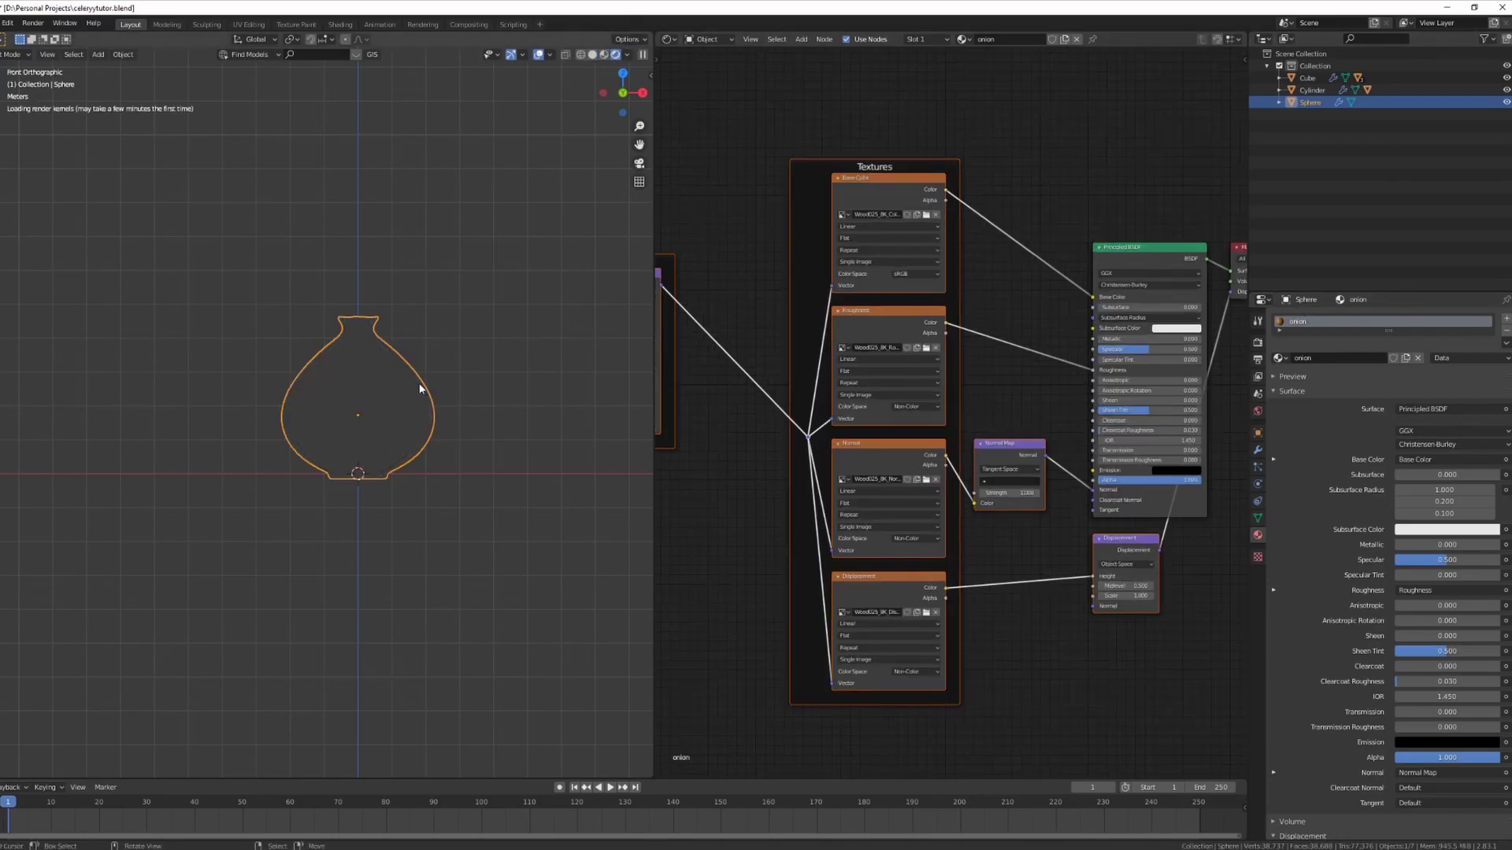
scroll(472, 370, "up", 3)
scroll(480, 345, "up", 1)
middle_click_drag(774, 231, 807, 209)
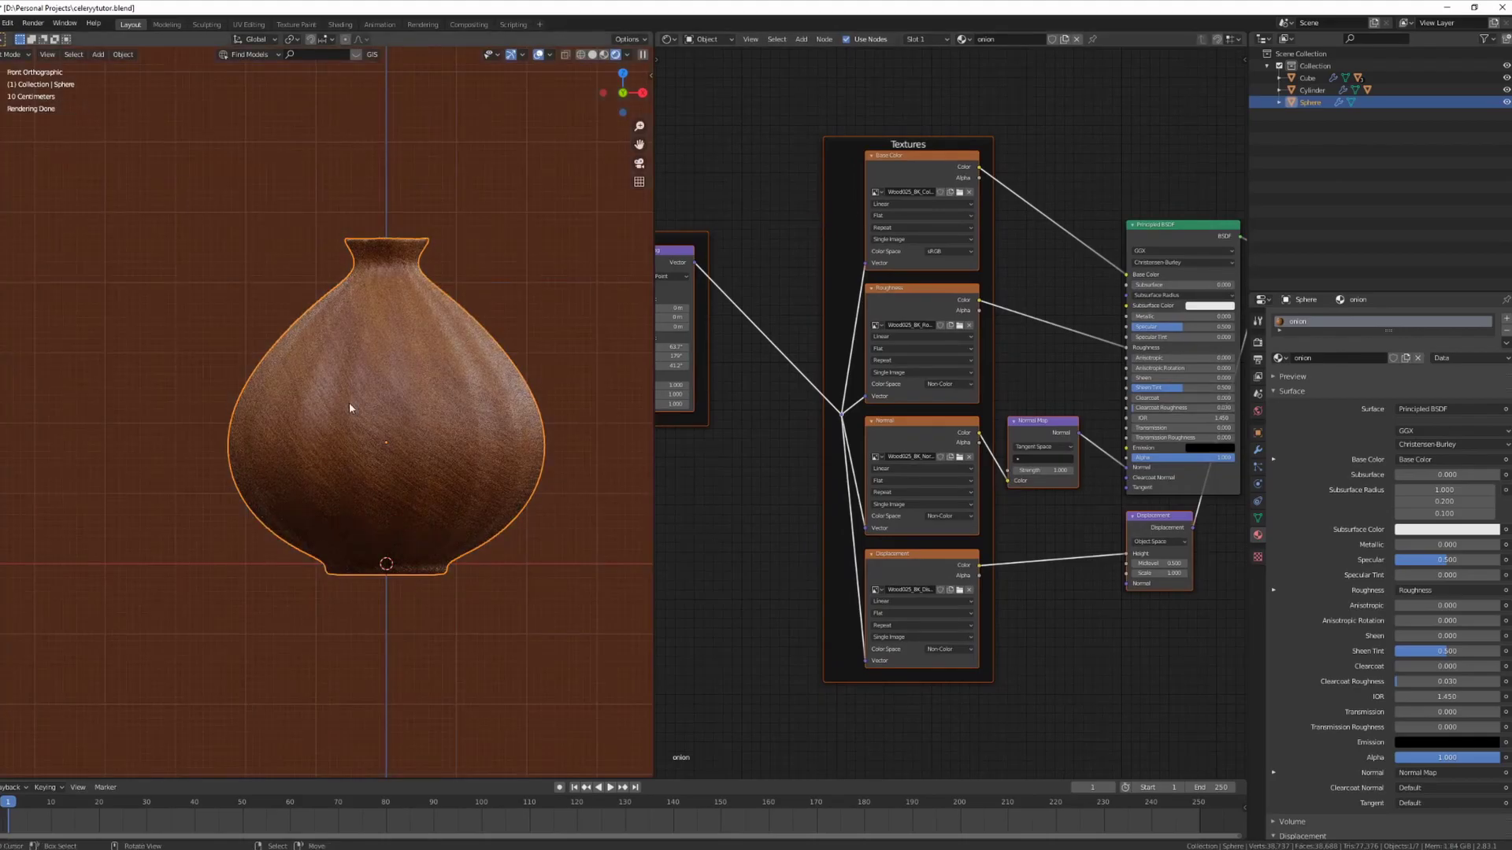
middle_click_drag(348, 403, 363, 373)
key("KP_1")
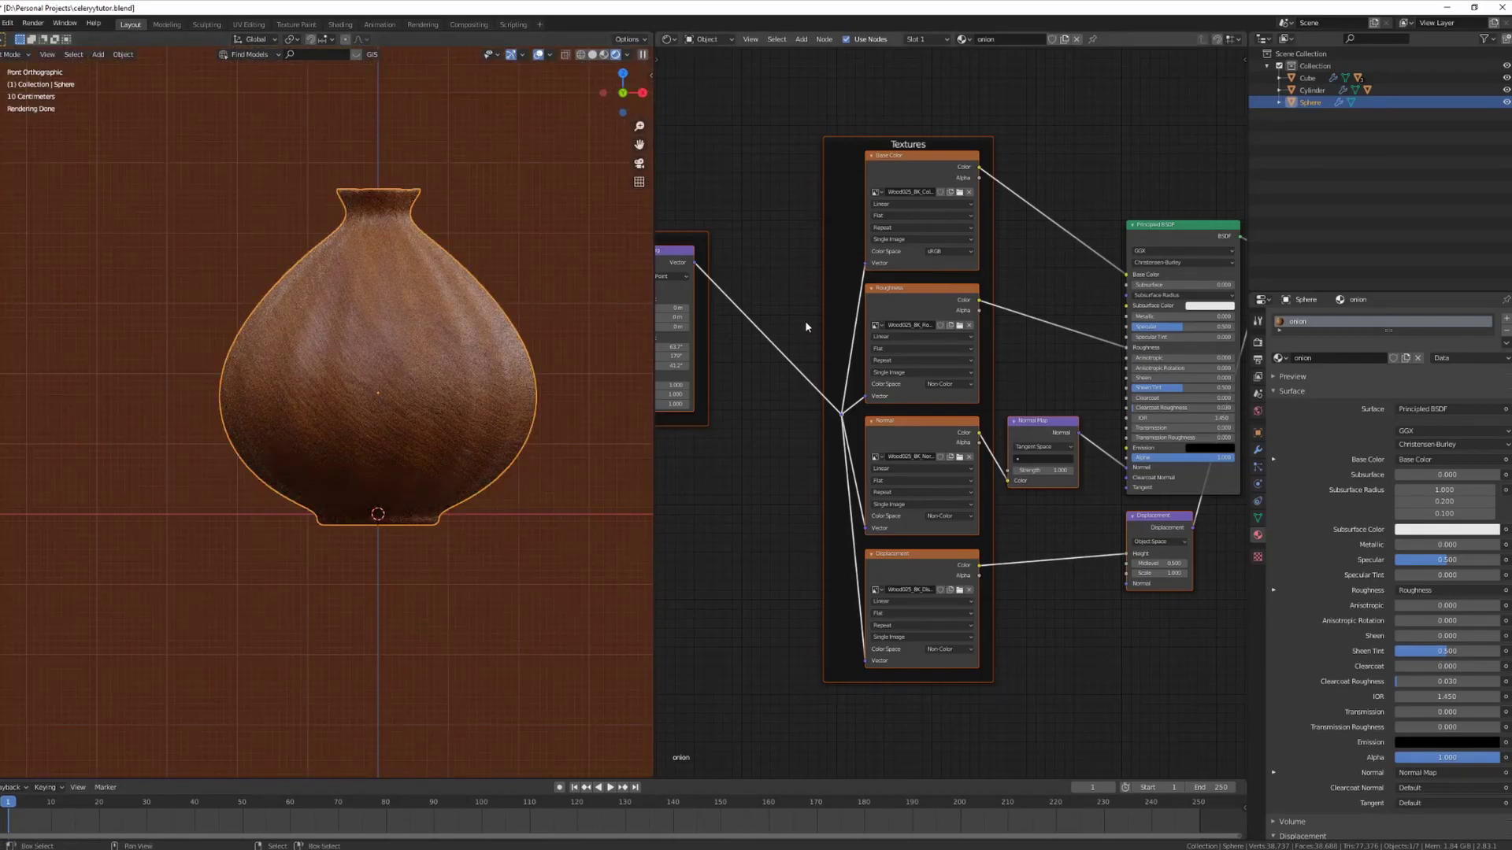
Add a ColorRamp node above the onion material's Textures frame and link the shared texture vector to its Fac input
middle_click_drag(914, 87, 926, 201)
key("shift+a")
left_click(927, 201)
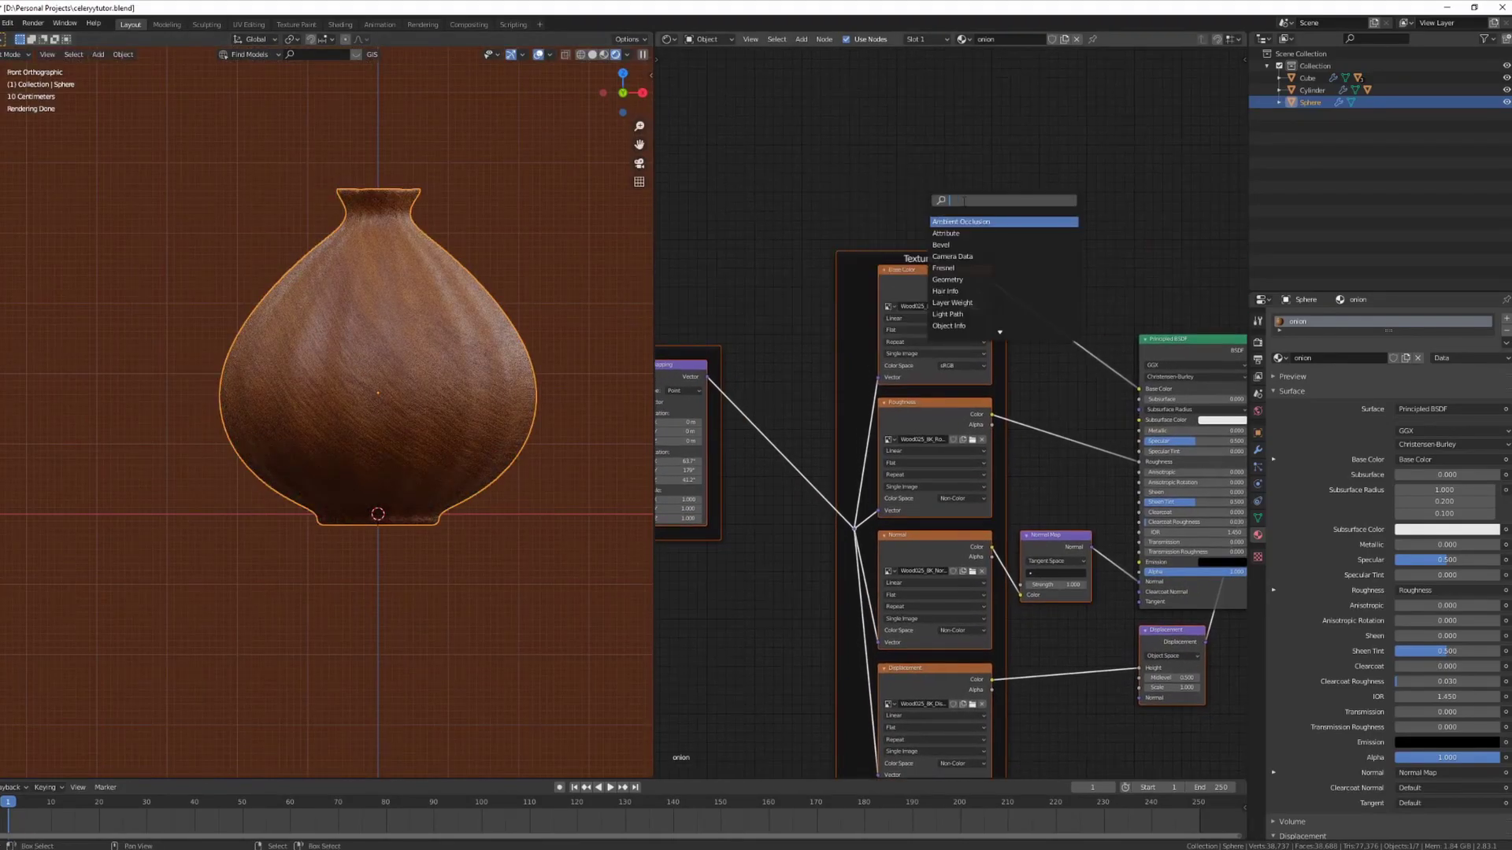
type("color ramp")
key("Return")
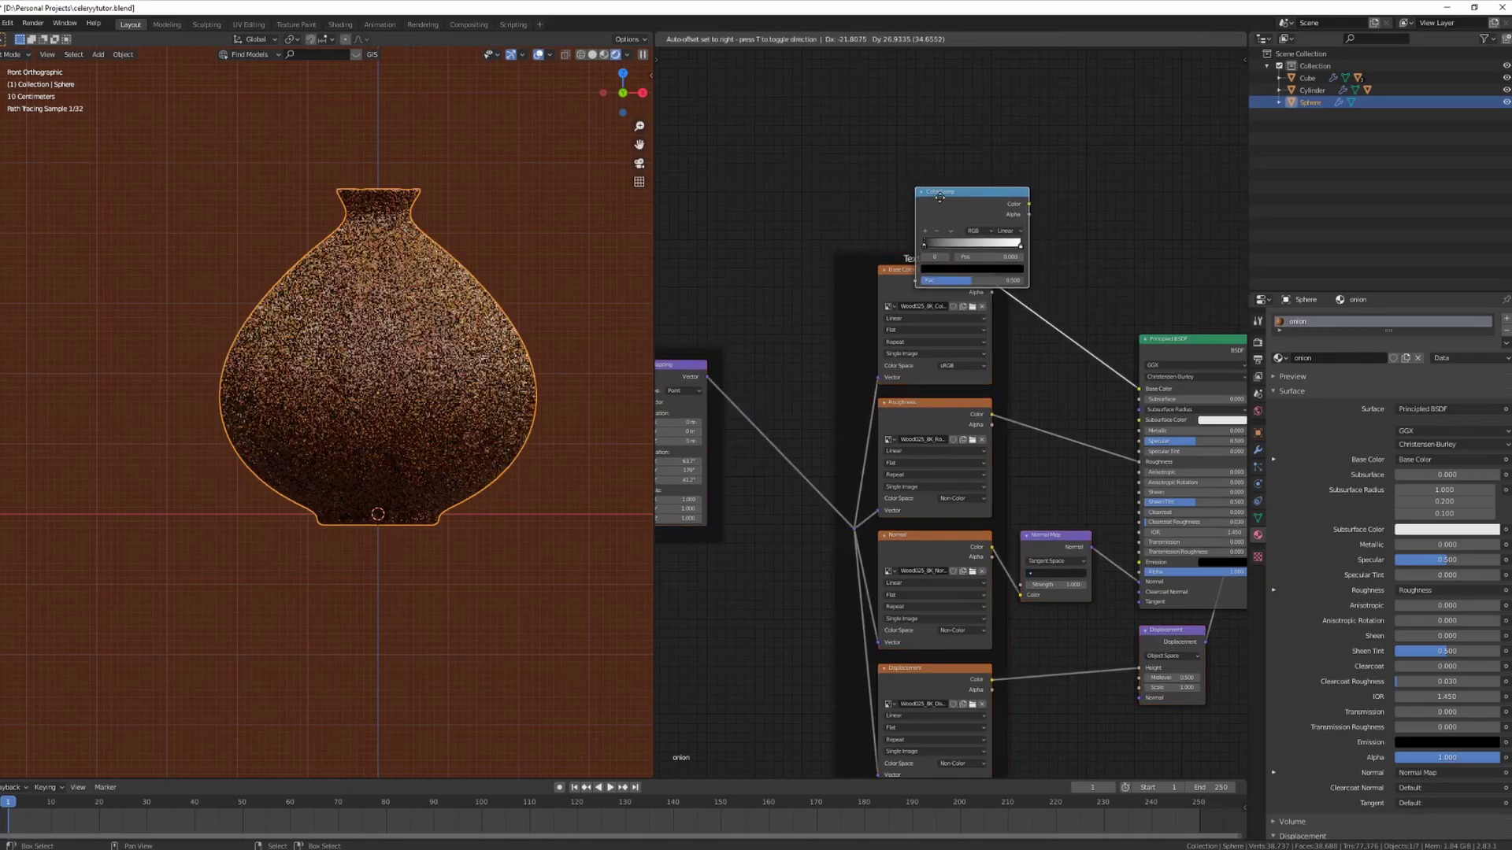
left_click(902, 183)
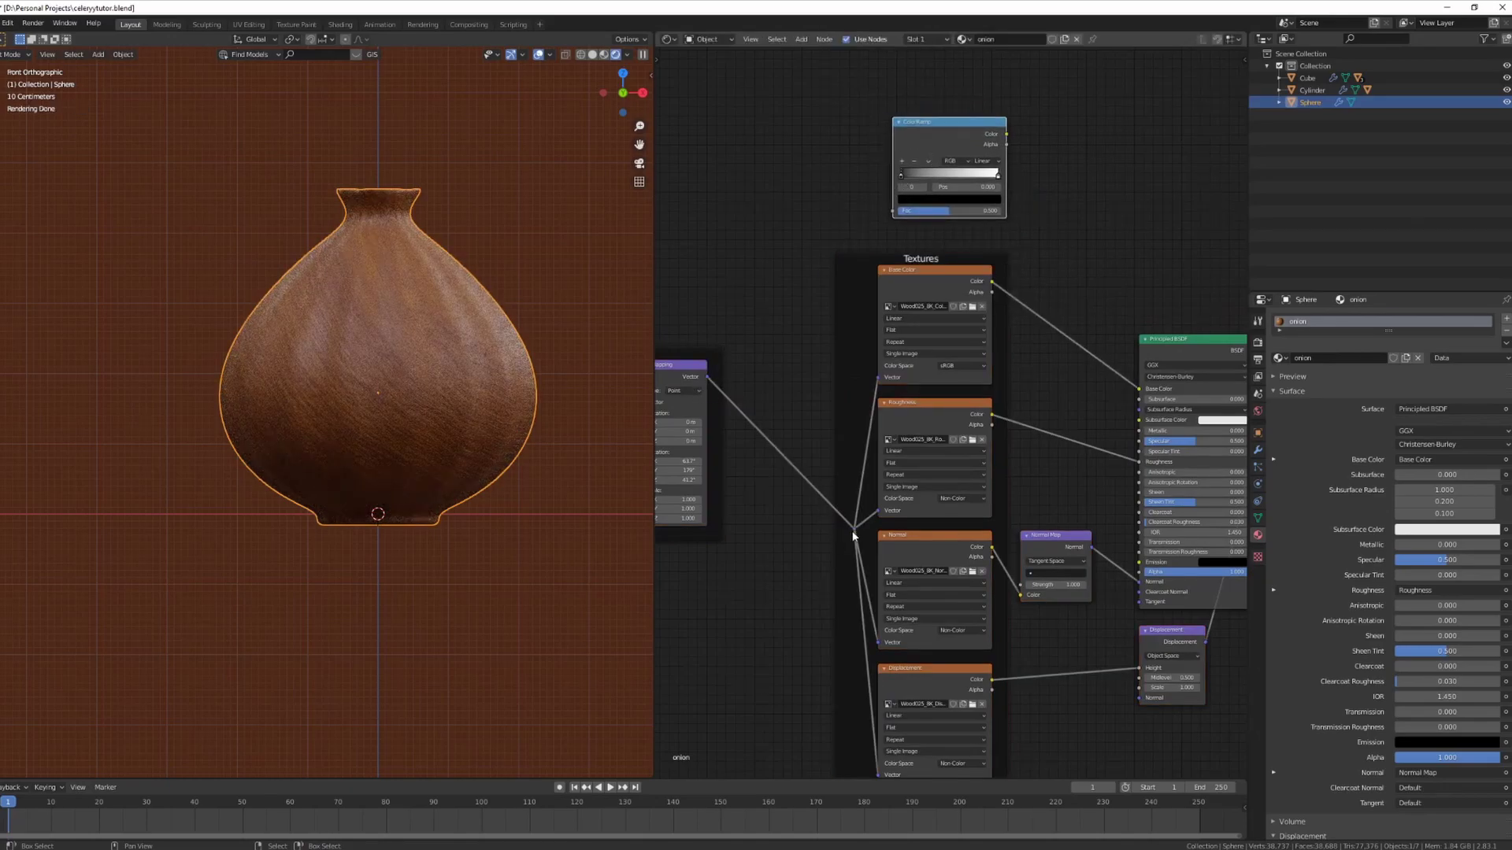
left_click_drag(853, 529, 892, 211)
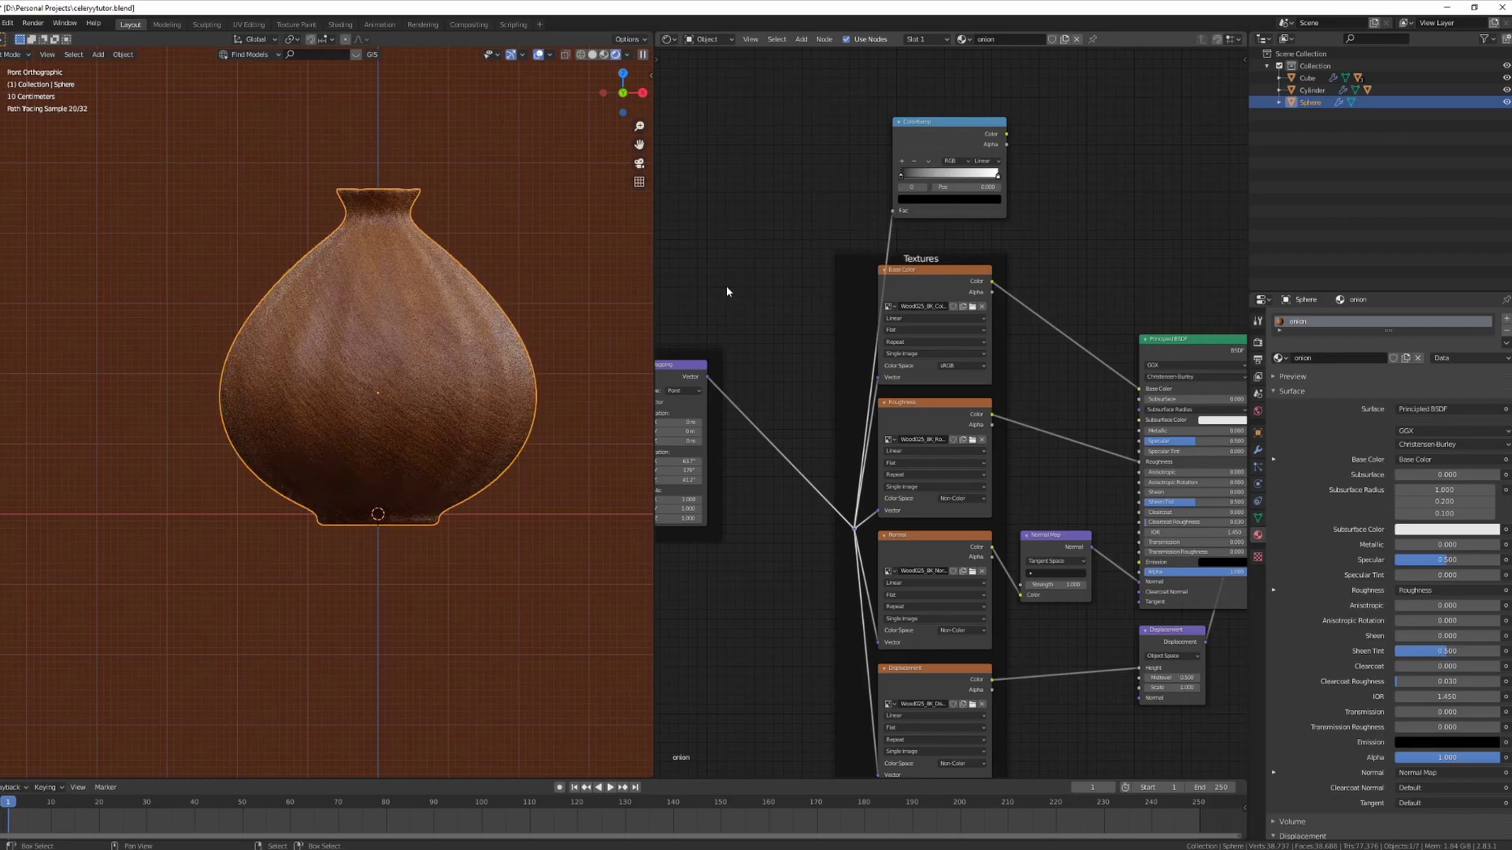
Insert a MixRGB node between the onion's Base Color texture and the Principled BSDF, and link the ColorRamp output to its second colour
middle_click_drag(737, 358, 1005, 238)
middle_click_drag(1213, 181, 953, 211)
middle_click_drag(1060, 209, 985, 267)
key("shift+a")
left_click(1024, 241)
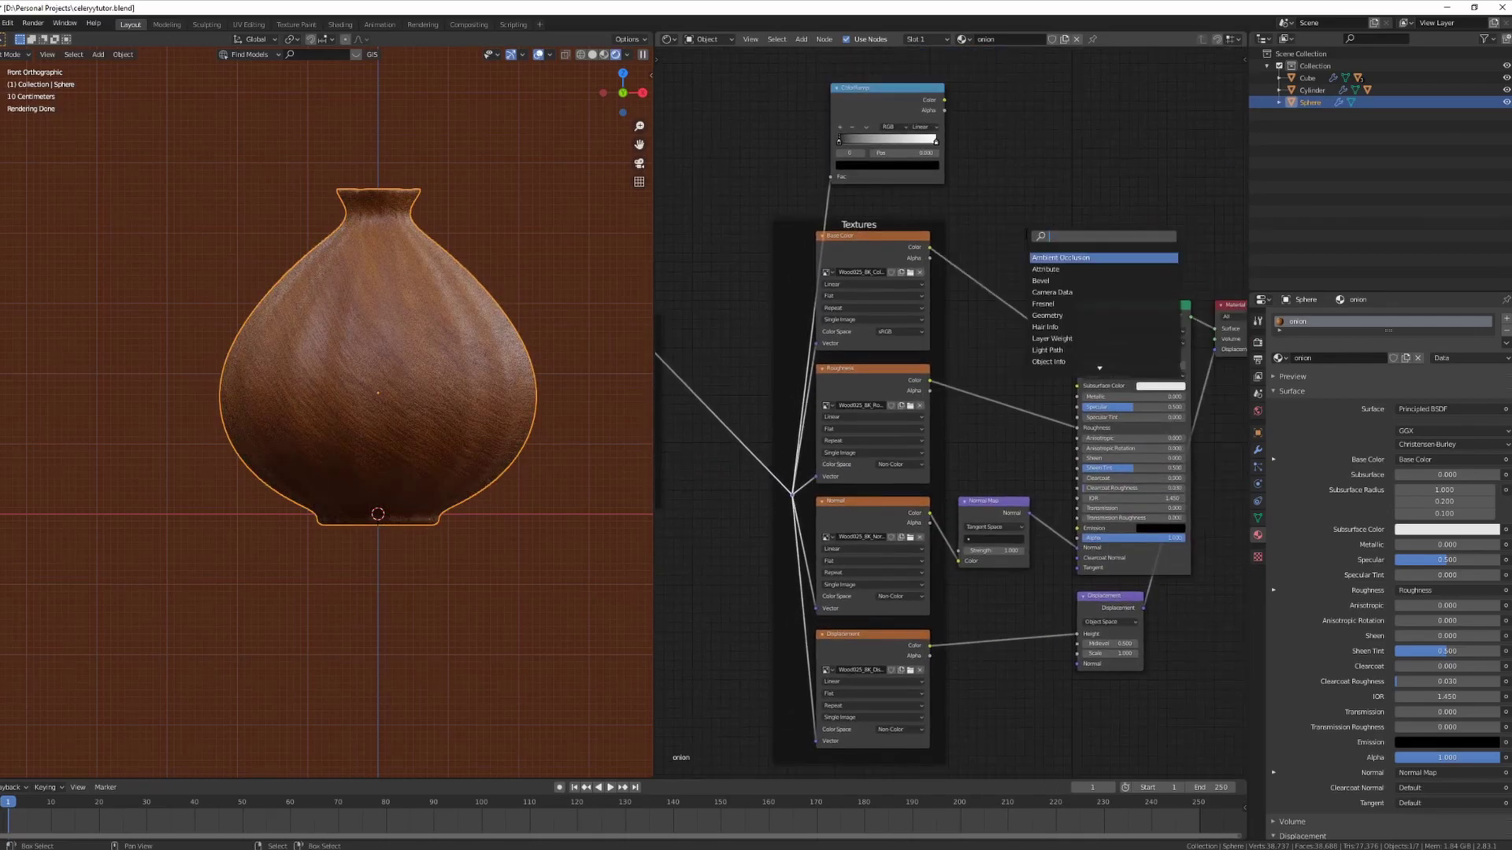
type("mix")
key("Return")
left_click(1004, 266)
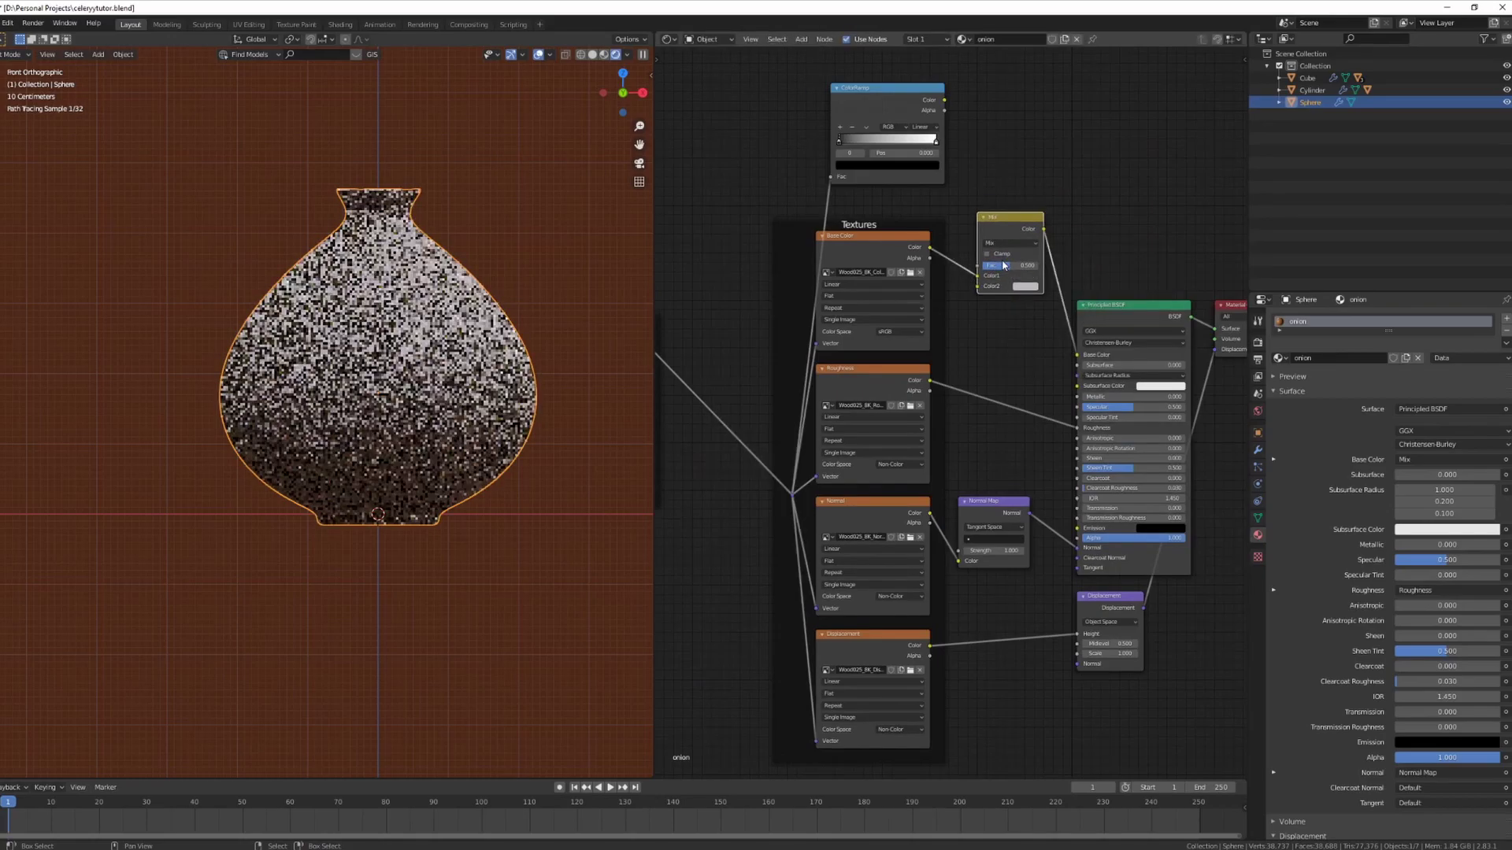
left_click_drag(946, 101, 974, 286)
Set the onion's MixRGB node to Multiply blending with a factor of 1.000
left_click(996, 243)
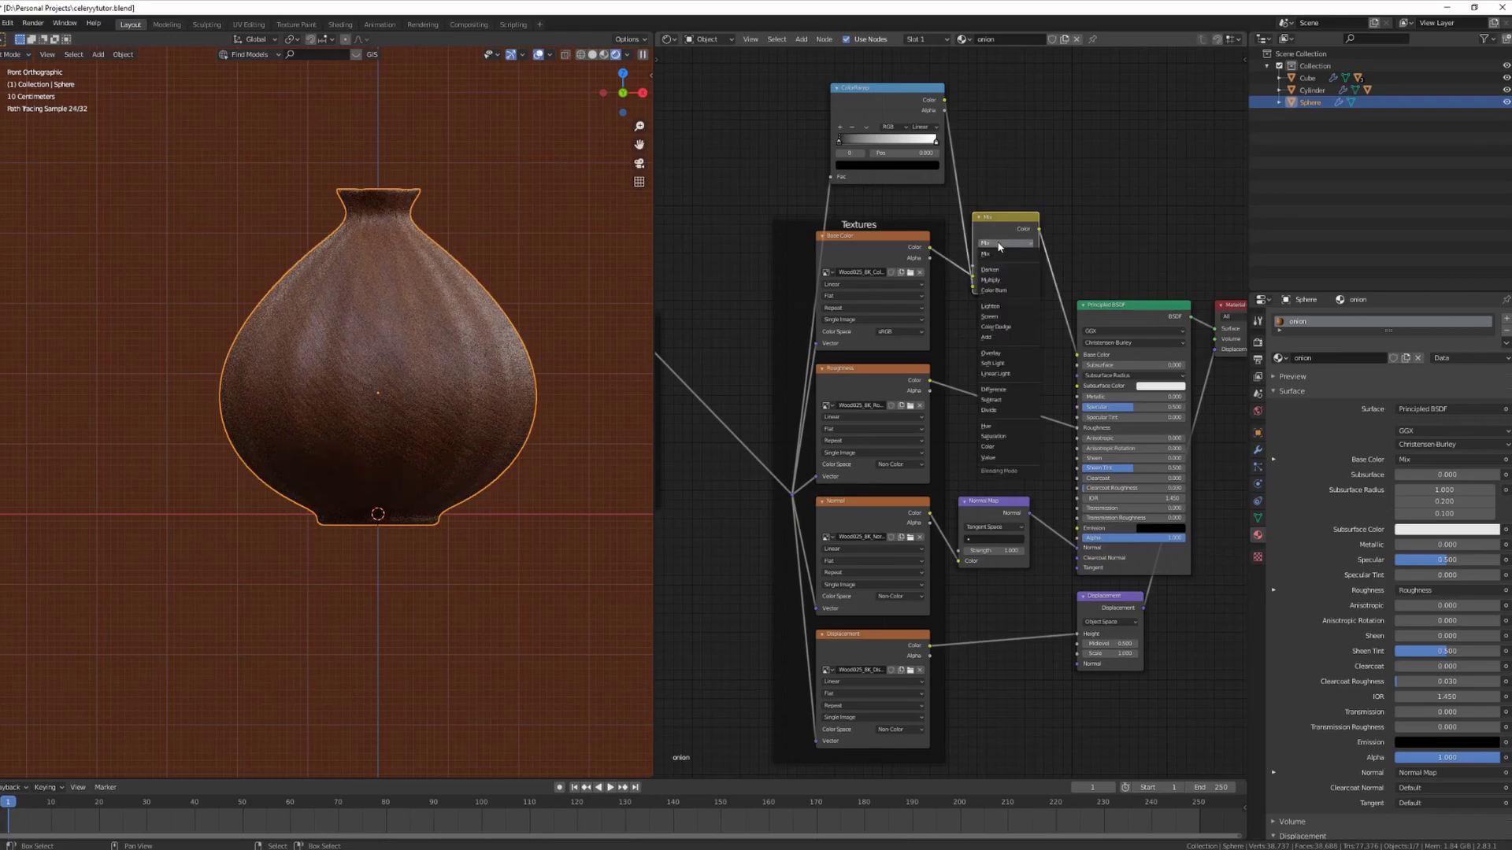
left_click(992, 267)
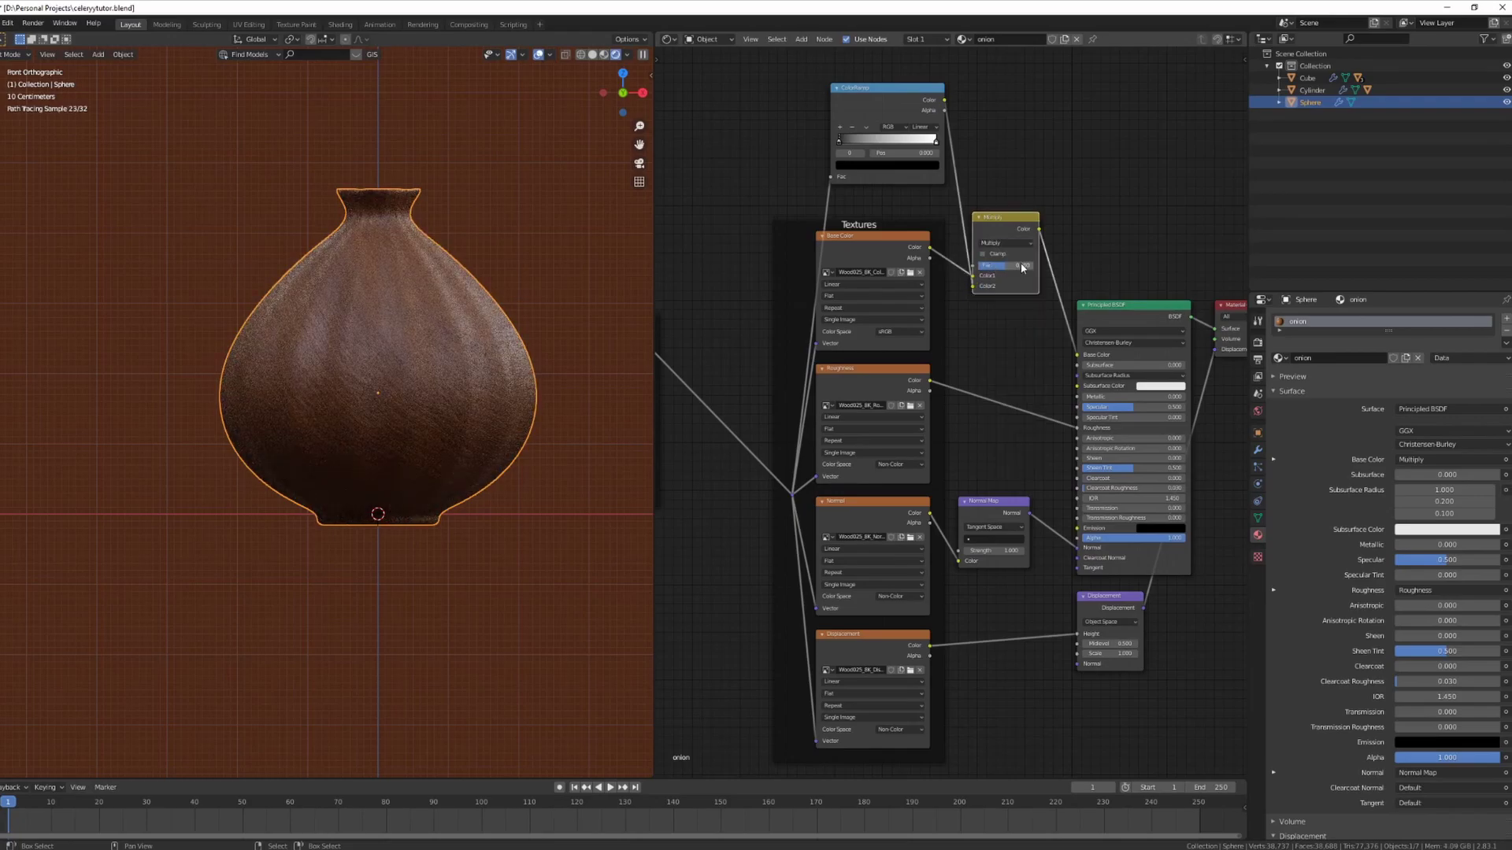
left_click_drag(1023, 267, 1039, 268)
Colour the onion ColorRamp's first stop dark purple and its last stop bright magenta pink
left_click(880, 163)
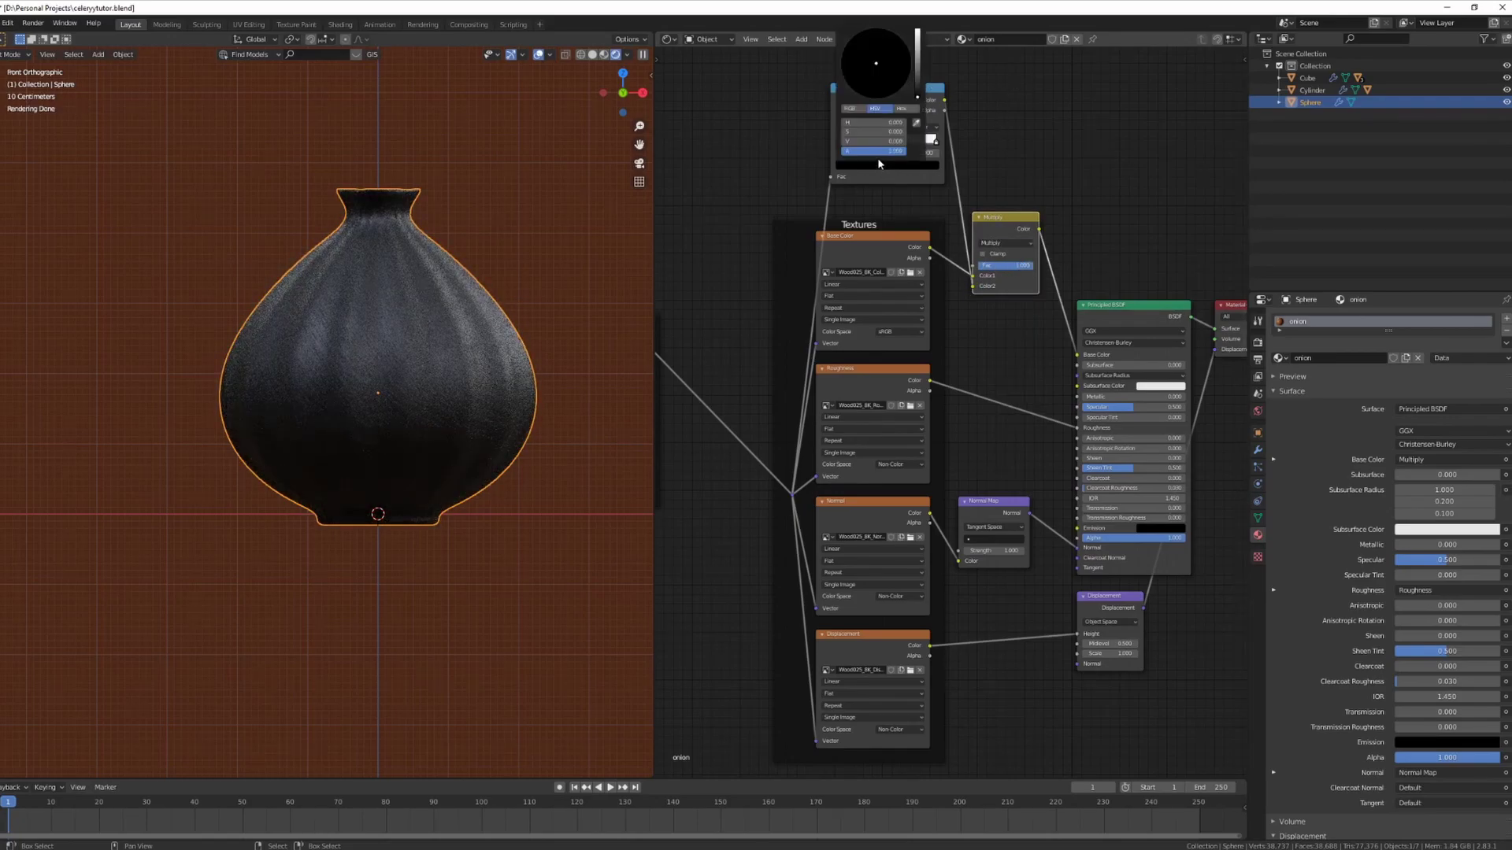
mouse_move(917, 96)
left_mouse_down()
mouse_move(917, 71)
mouse_move(904, 80)
left_mouse_up()
left_click(905, 82)
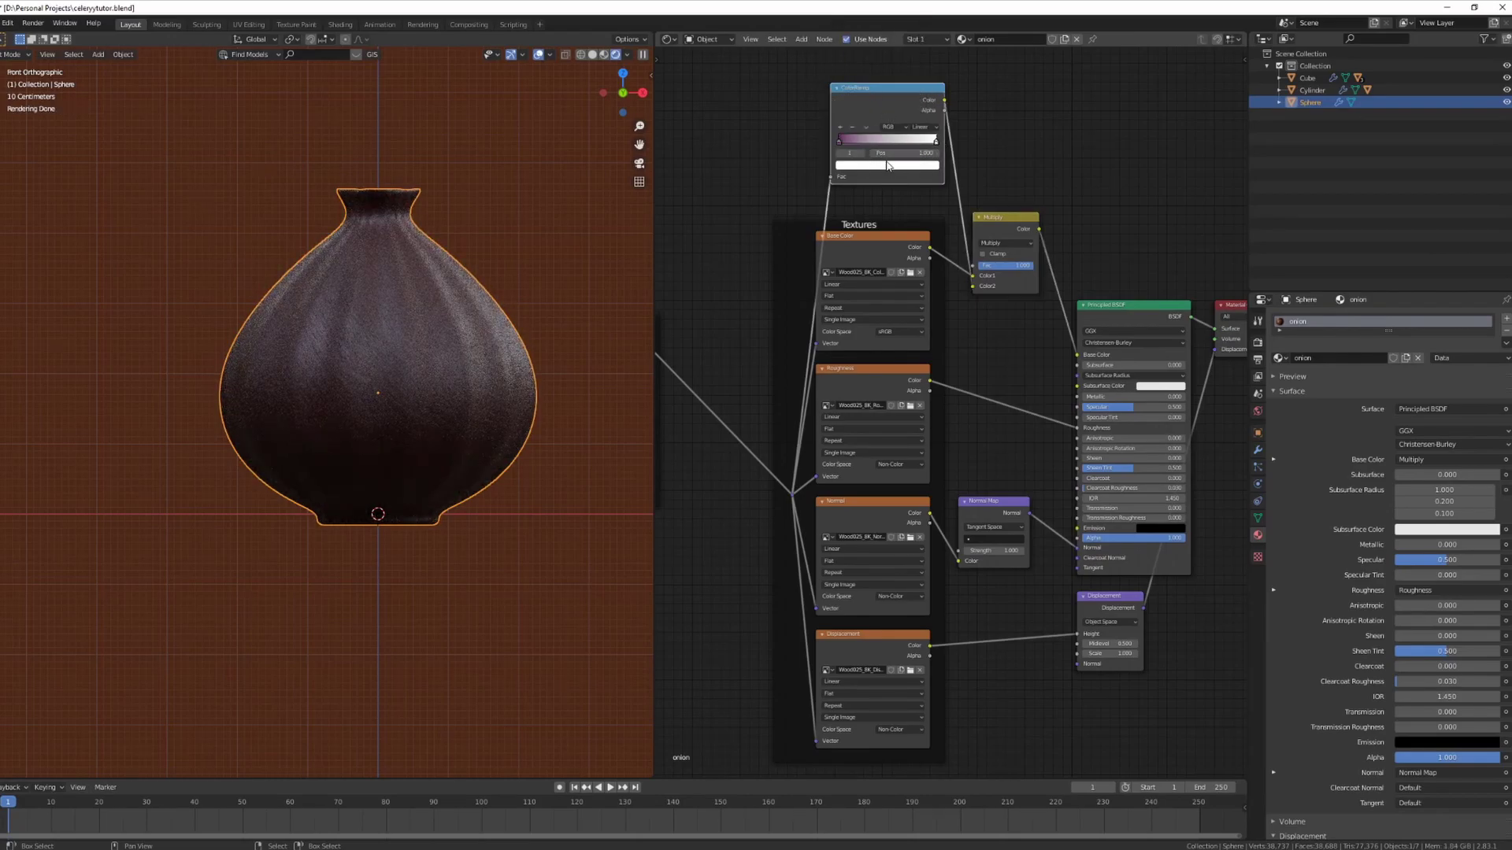
left_click(889, 166)
left_click(891, 81)
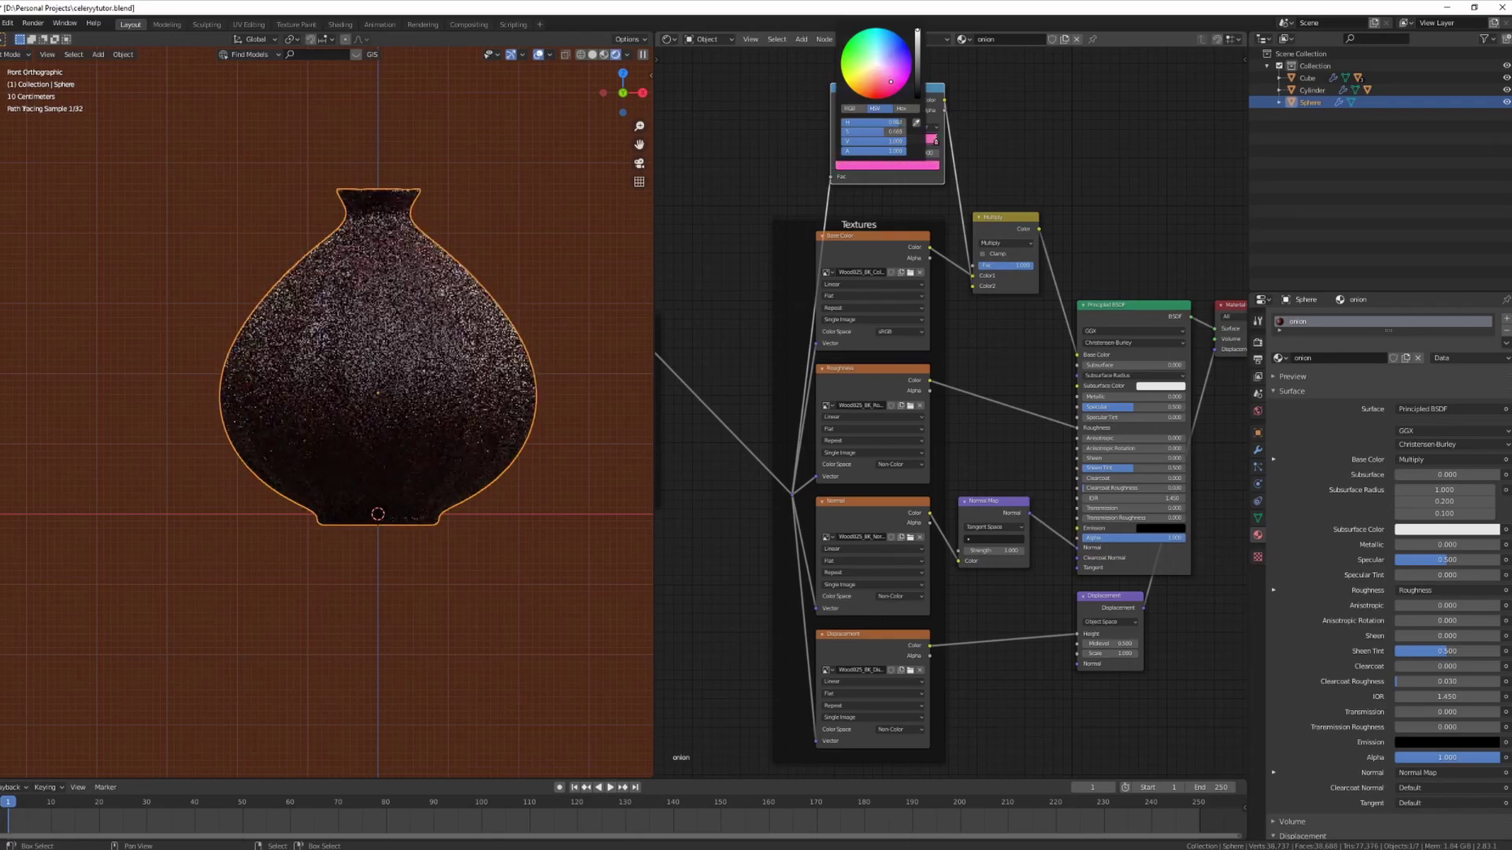
left_click_drag(891, 81, 897, 79)
Change the onion's colour blending from Multiply to Mix and lower its factor to about 0.4
middle_click_drag(368, 378, 412, 388)
scroll(387, 442, "down", 4)
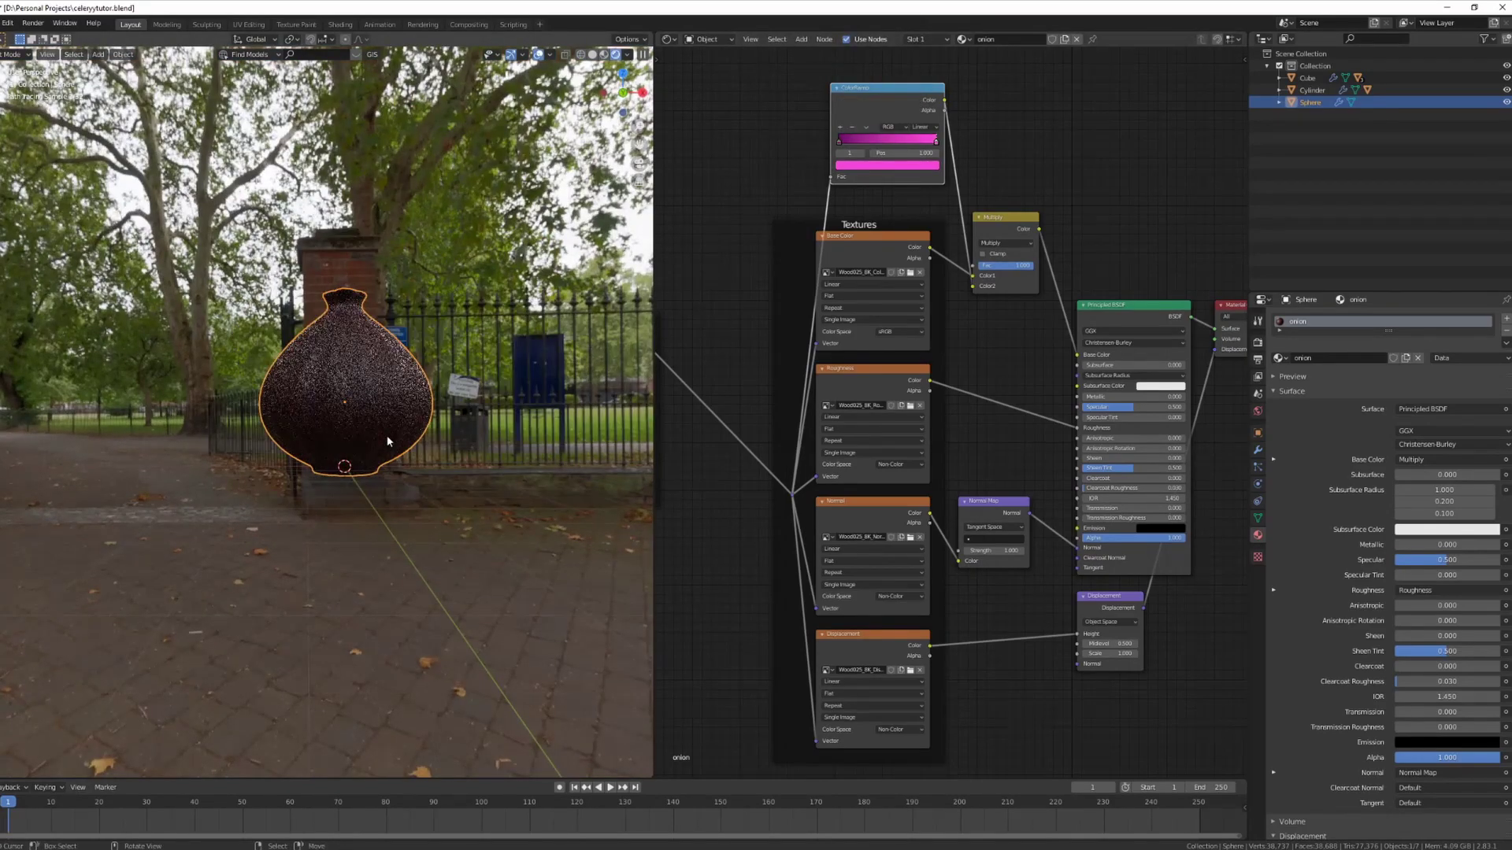
middle_click_drag(387, 441, 318, 411)
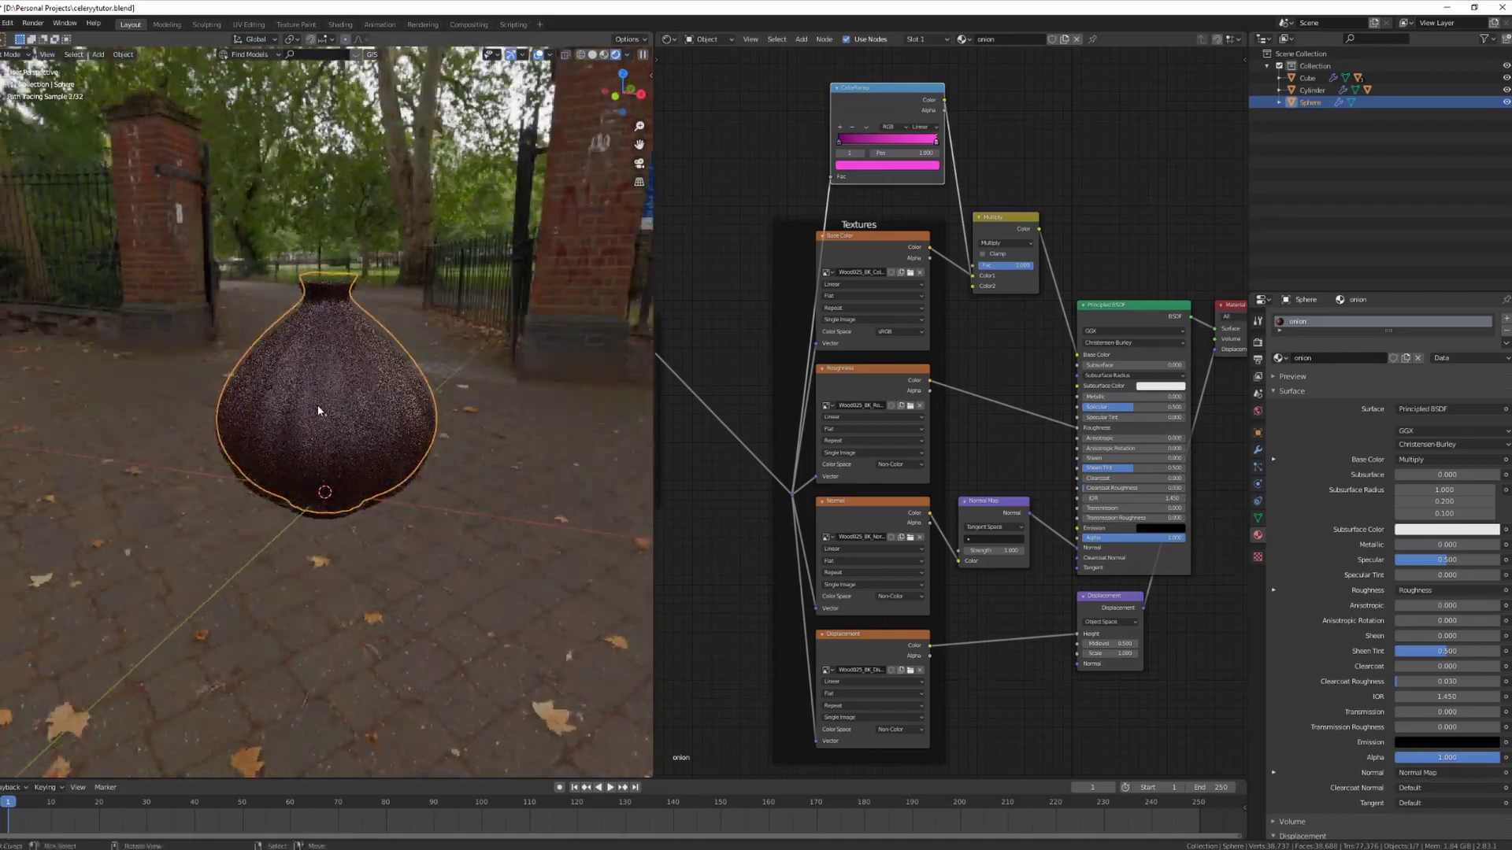
scroll(319, 410, "up", 5)
left_click(1004, 245)
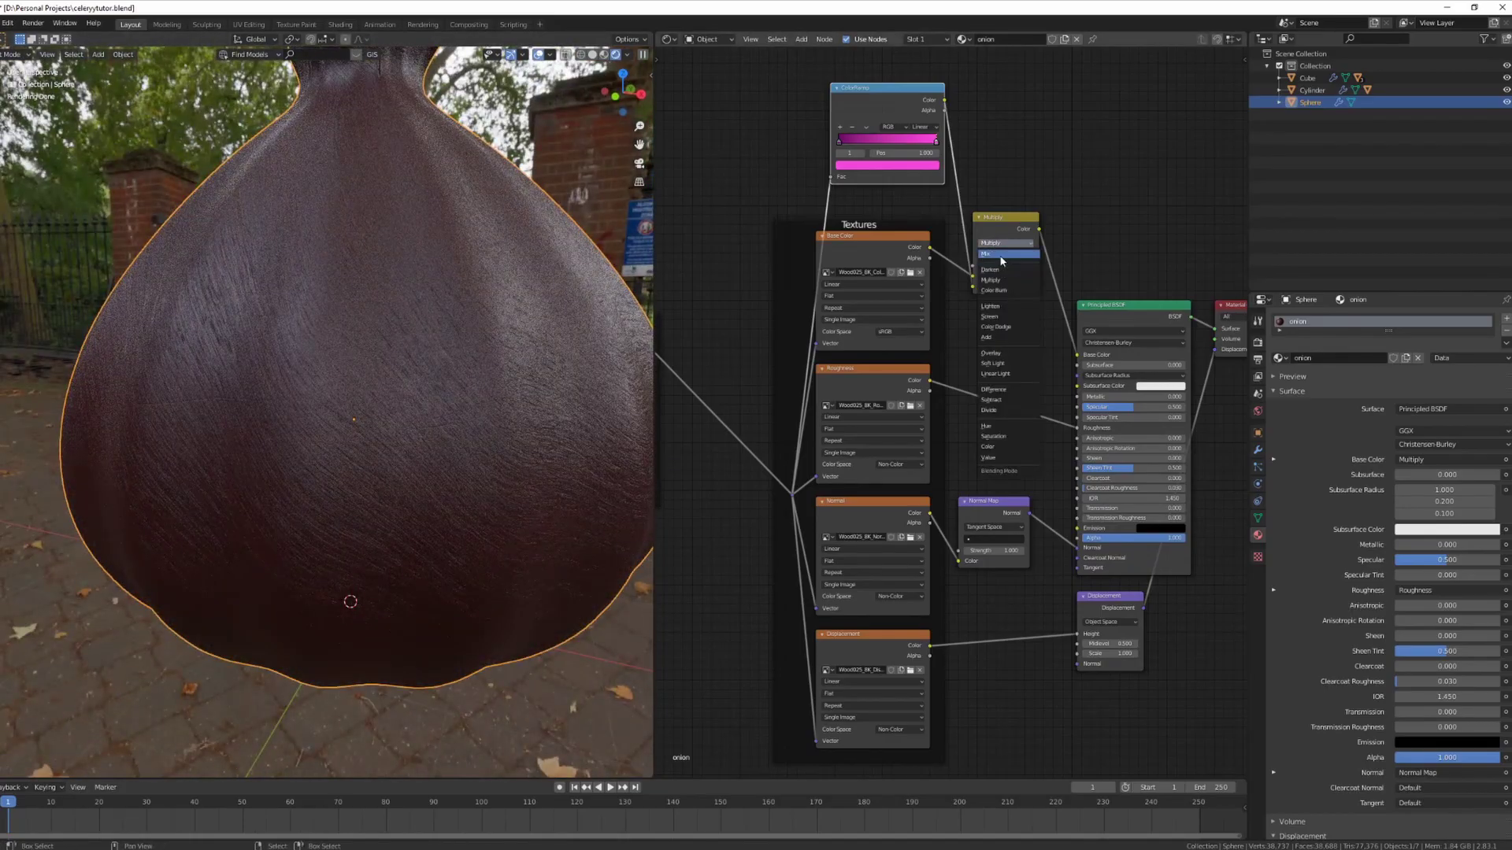
left_click(1003, 258)
left_click_drag(1018, 267, 1000, 267)
key("ctrl+z")
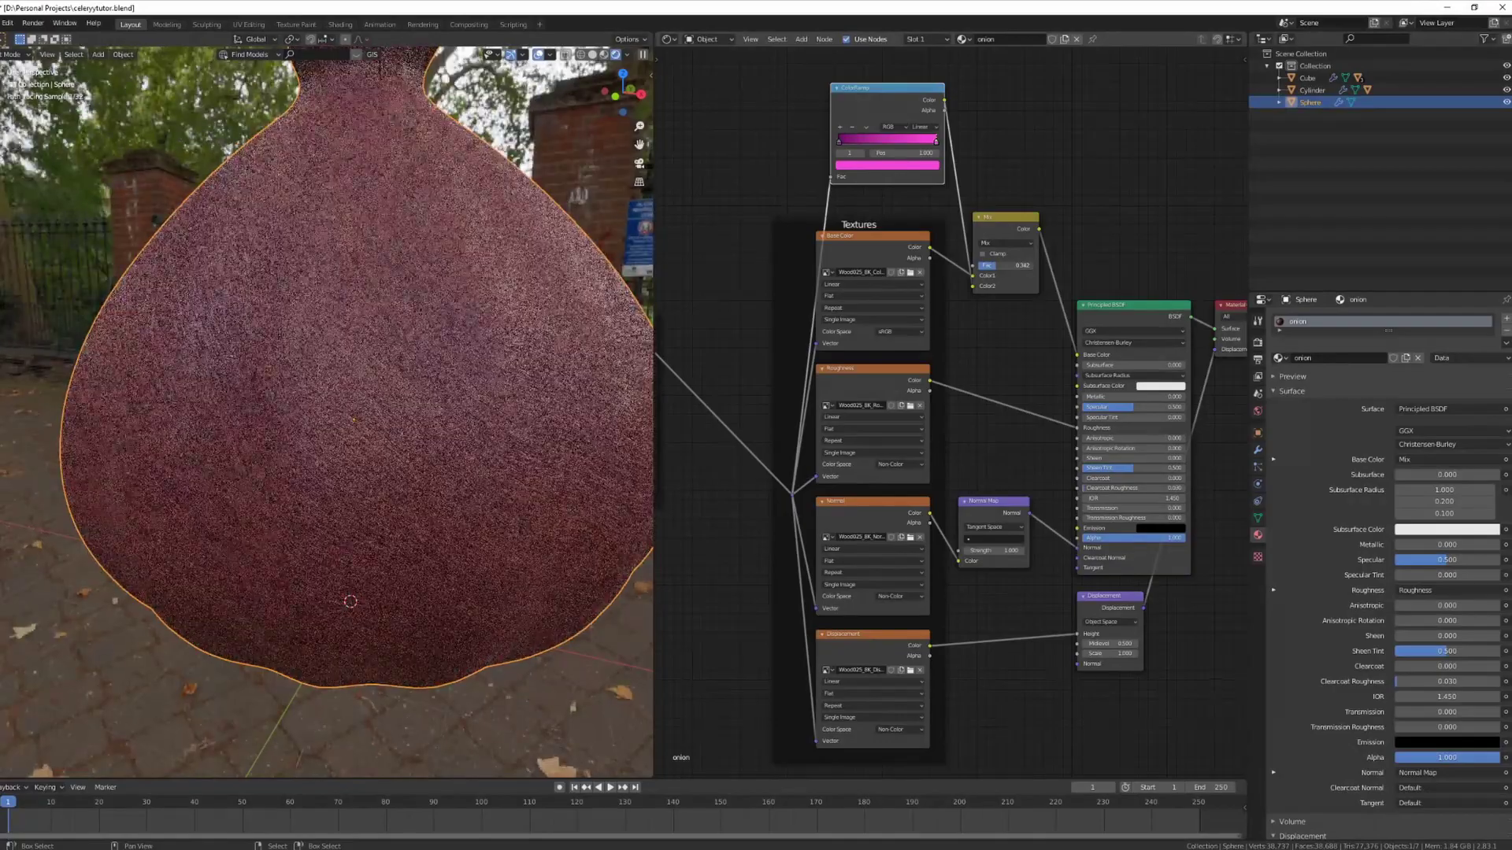
key("ctrl+z")
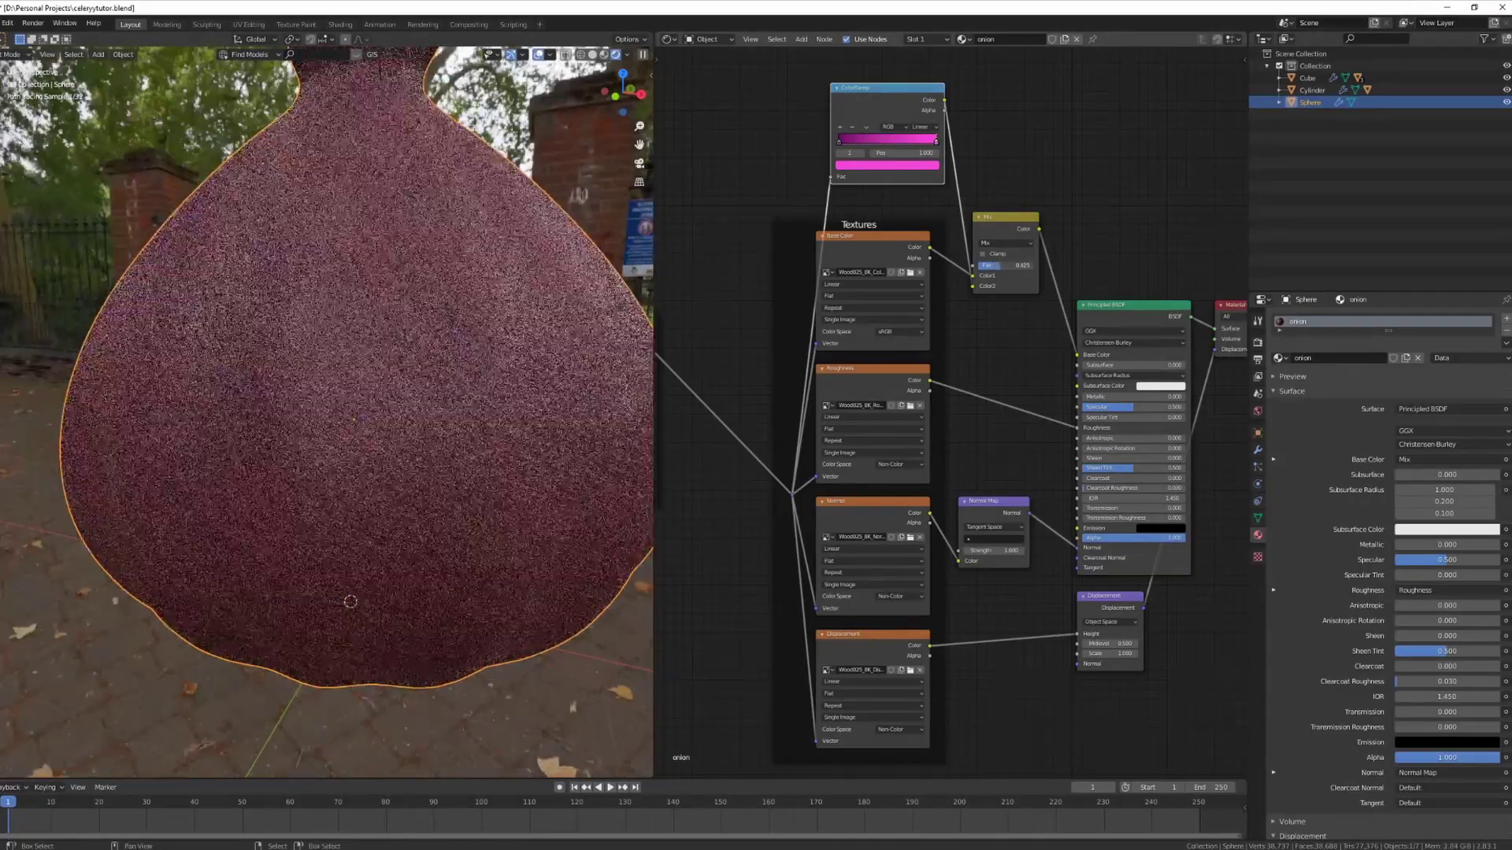
left_click_drag(1000, 266, 1002, 266)
Move the onion 25 m away from the world origin along the X axis in front view
scroll(1002, 268, "down", 6)
scroll(299, 427, "down", 5)
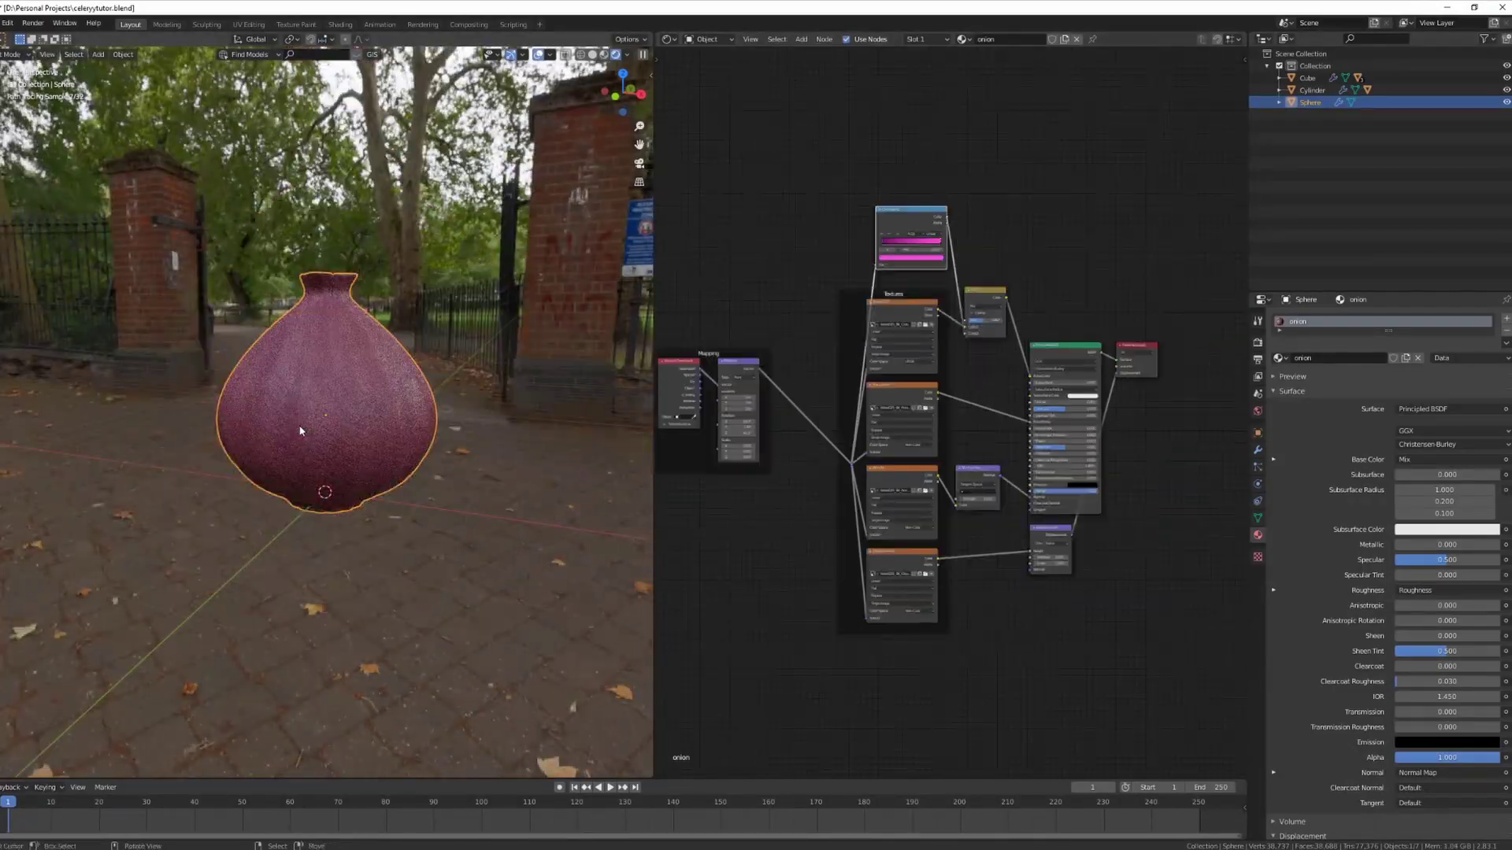
middle_click_drag(299, 430, 379, 487)
scroll(316, 425, "down", 6)
key("KP_1")
scroll(410, 441, "up", 3)
middle_click_drag(438, 403, 465, 422, "shift")
scroll(453, 415, "down", 2)
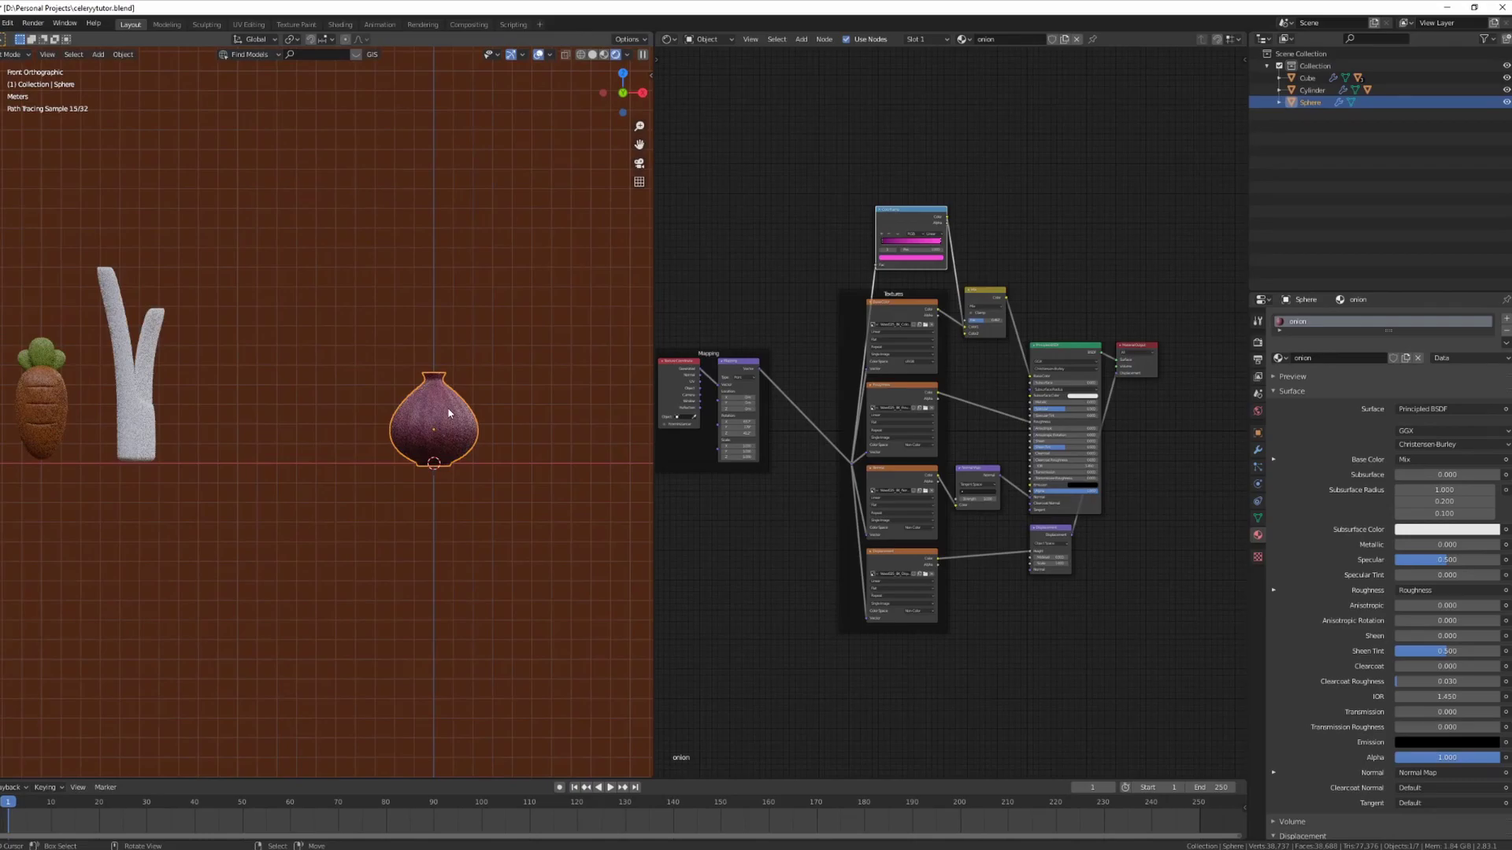
key("g")
left_click(2, 423, "ctrl")
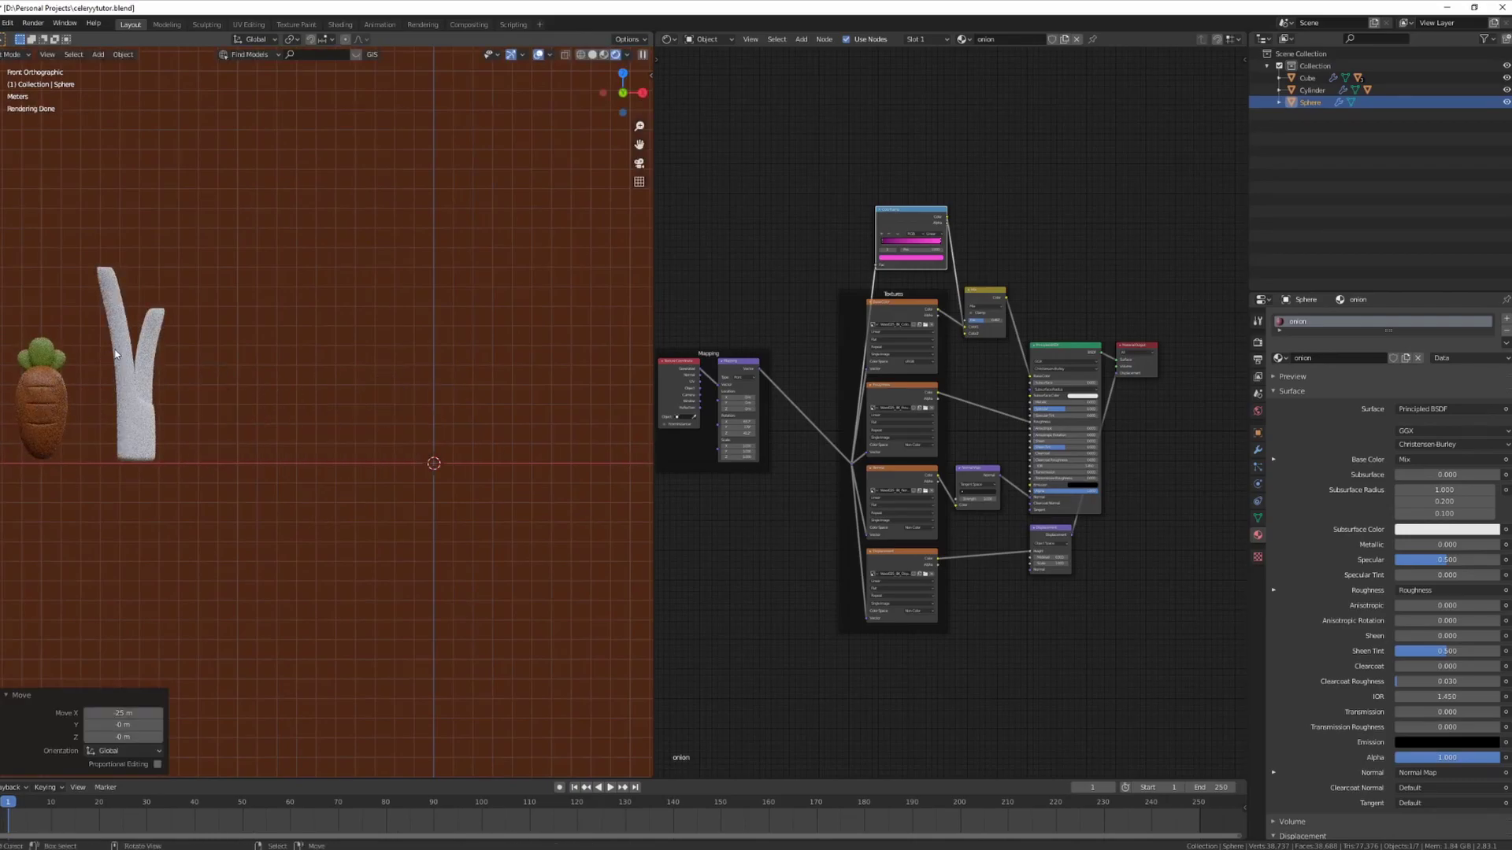
Select both leek pieces and move them 15 m along the X axis to the world origin
left_click(144, 355)
type("g")
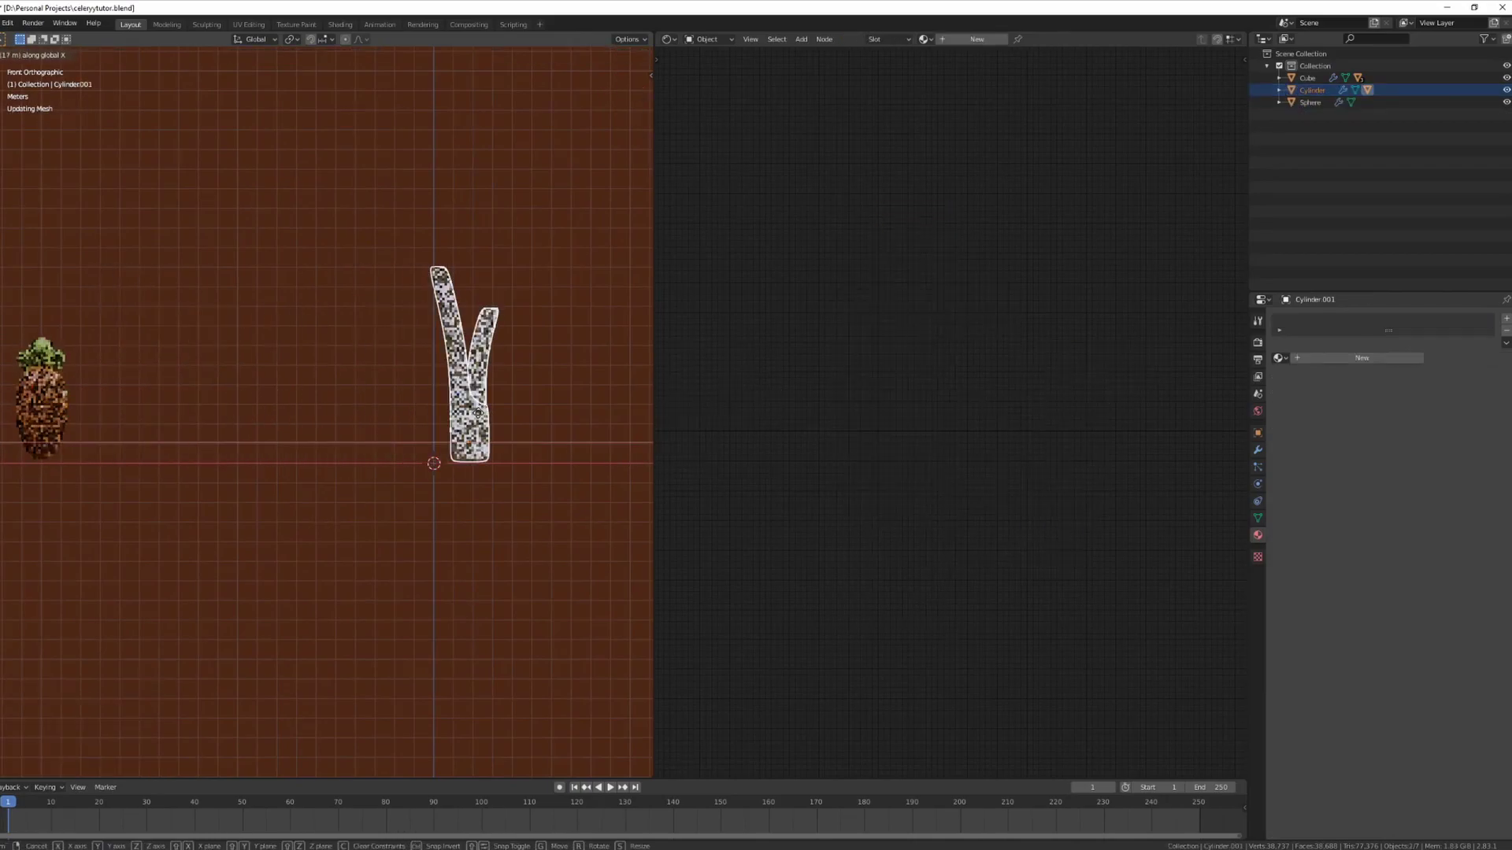
type("15")
key("Return")
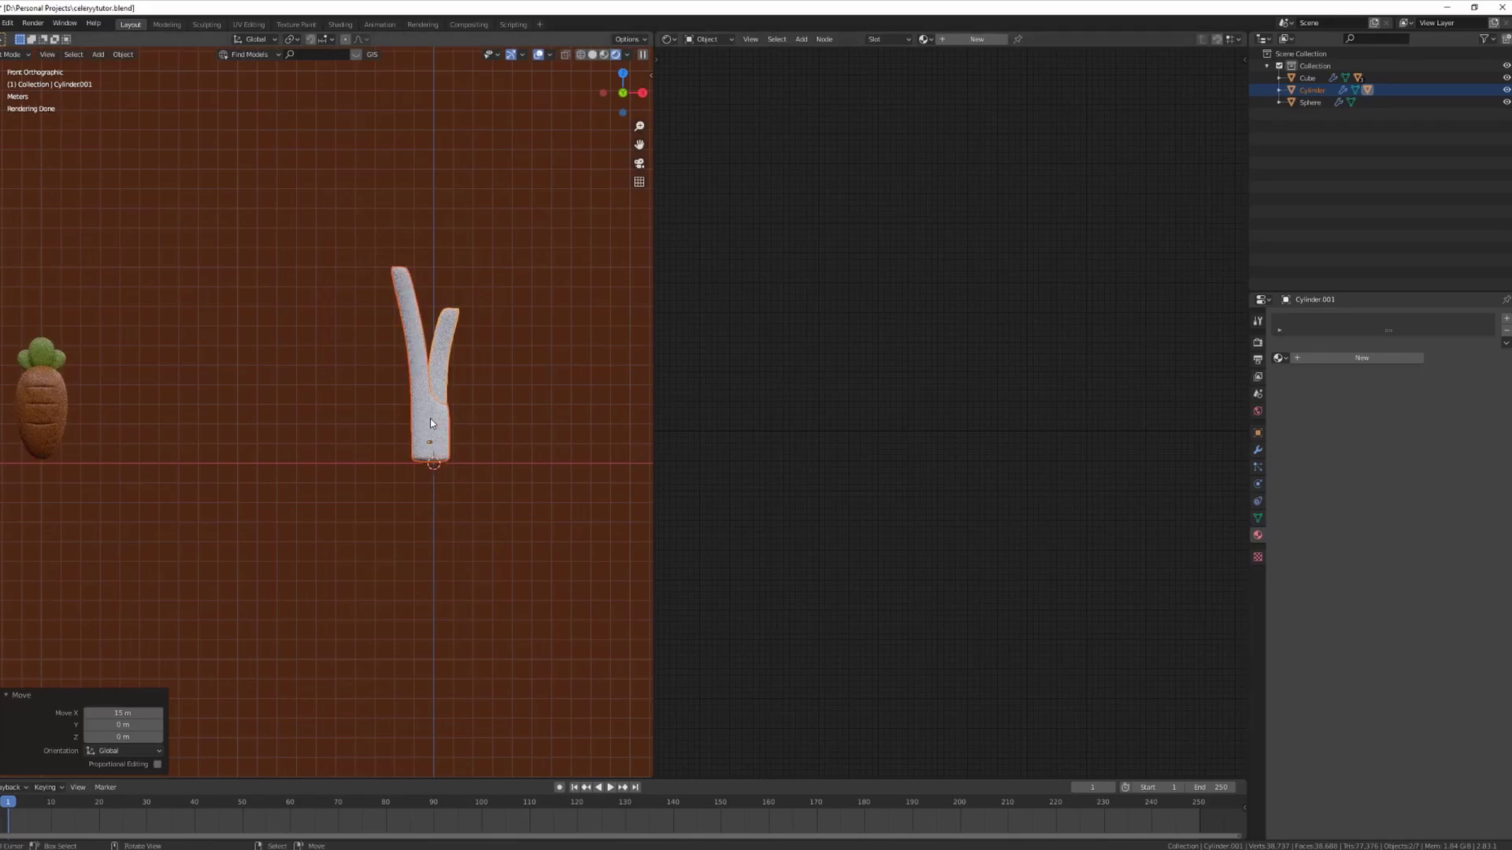
Create a material named leekbase on the taller leek piece and paste the copied wood material into it
left_click(430, 418)
left_click(444, 350)
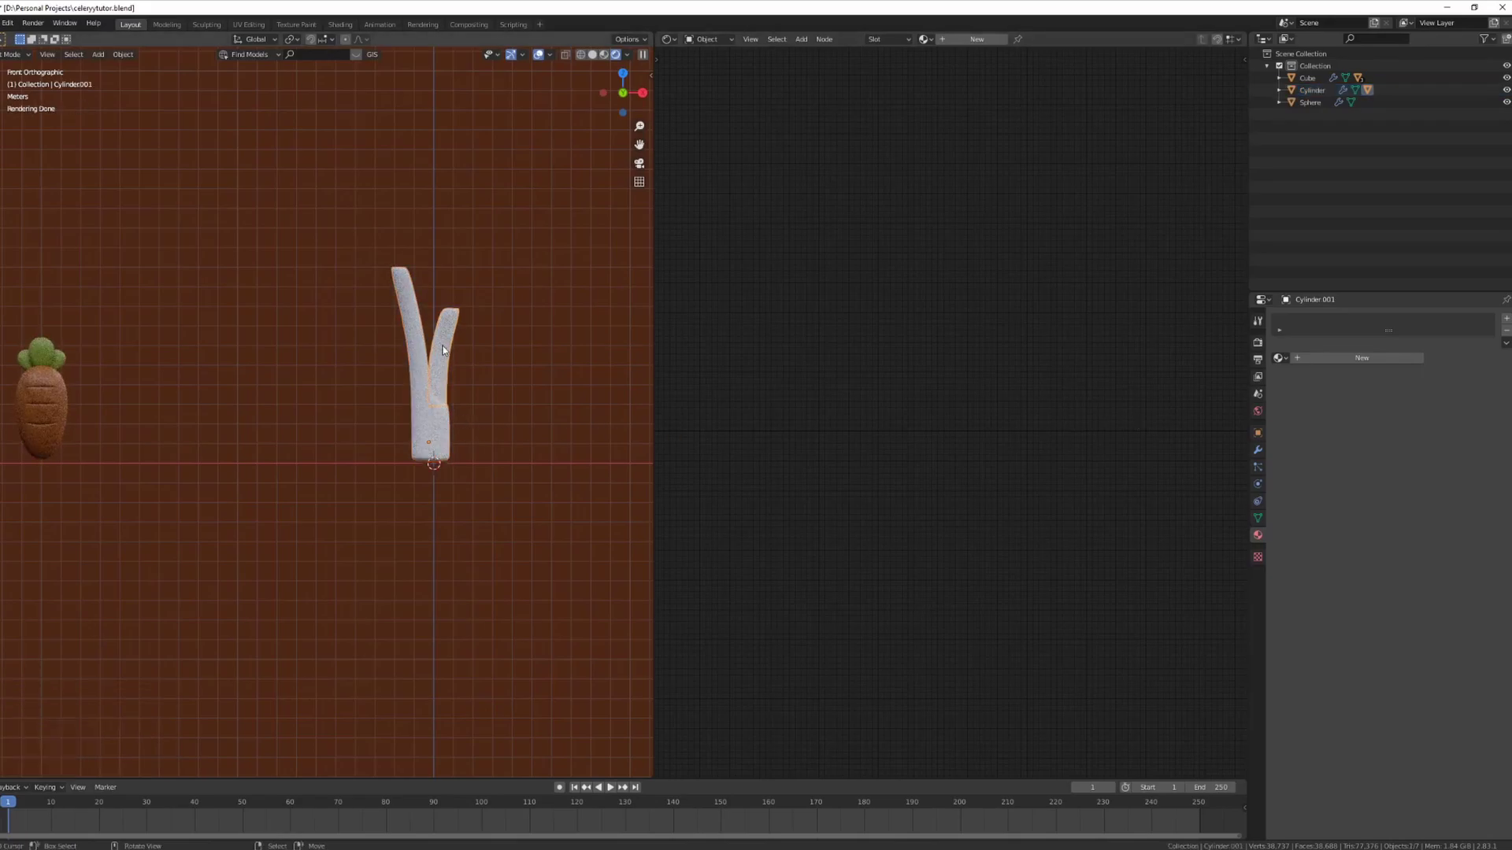
left_click(420, 364)
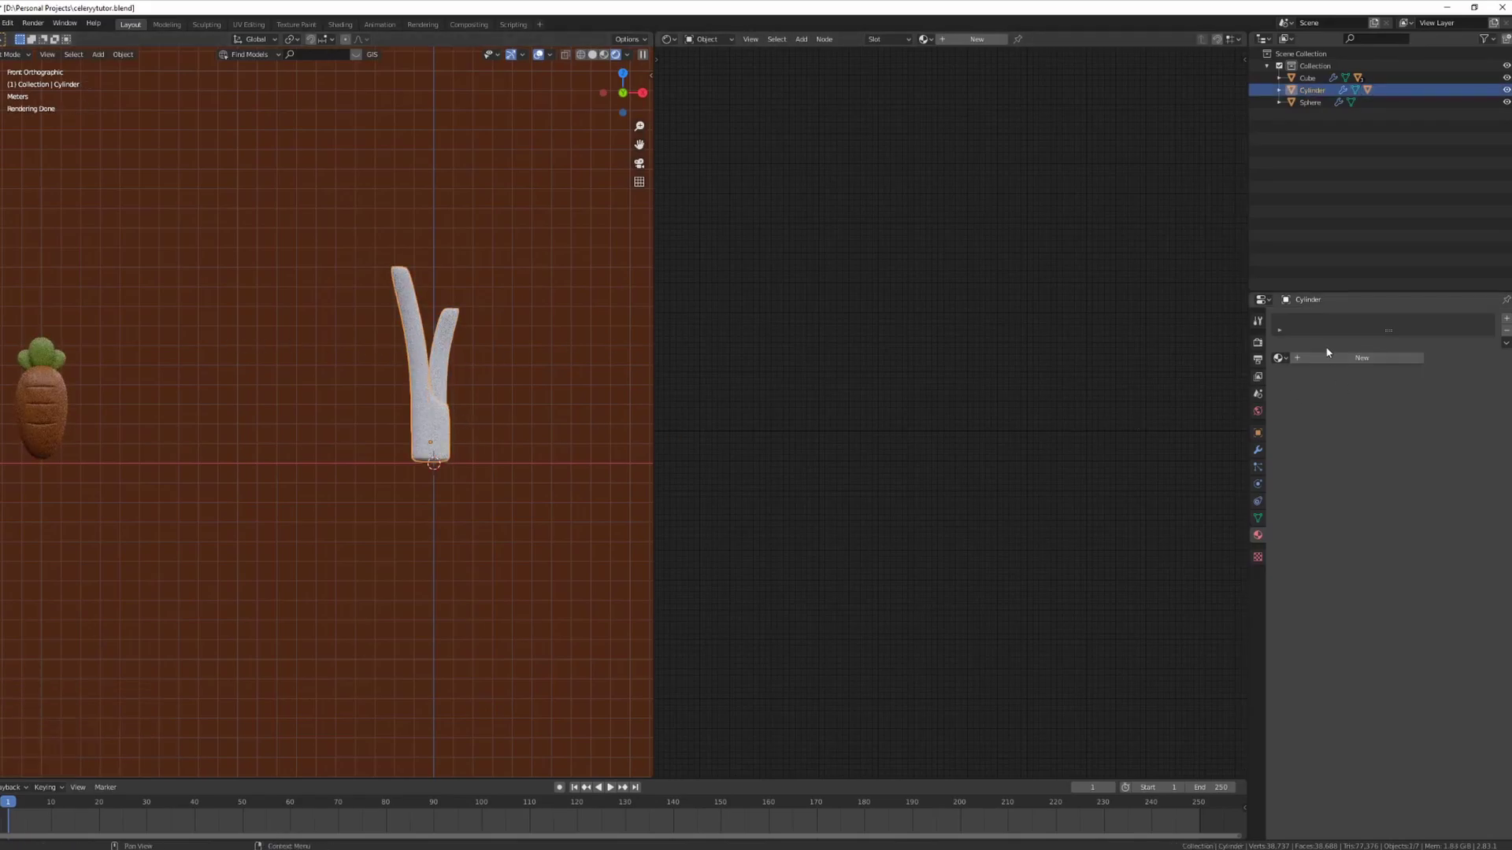
left_click(1345, 359)
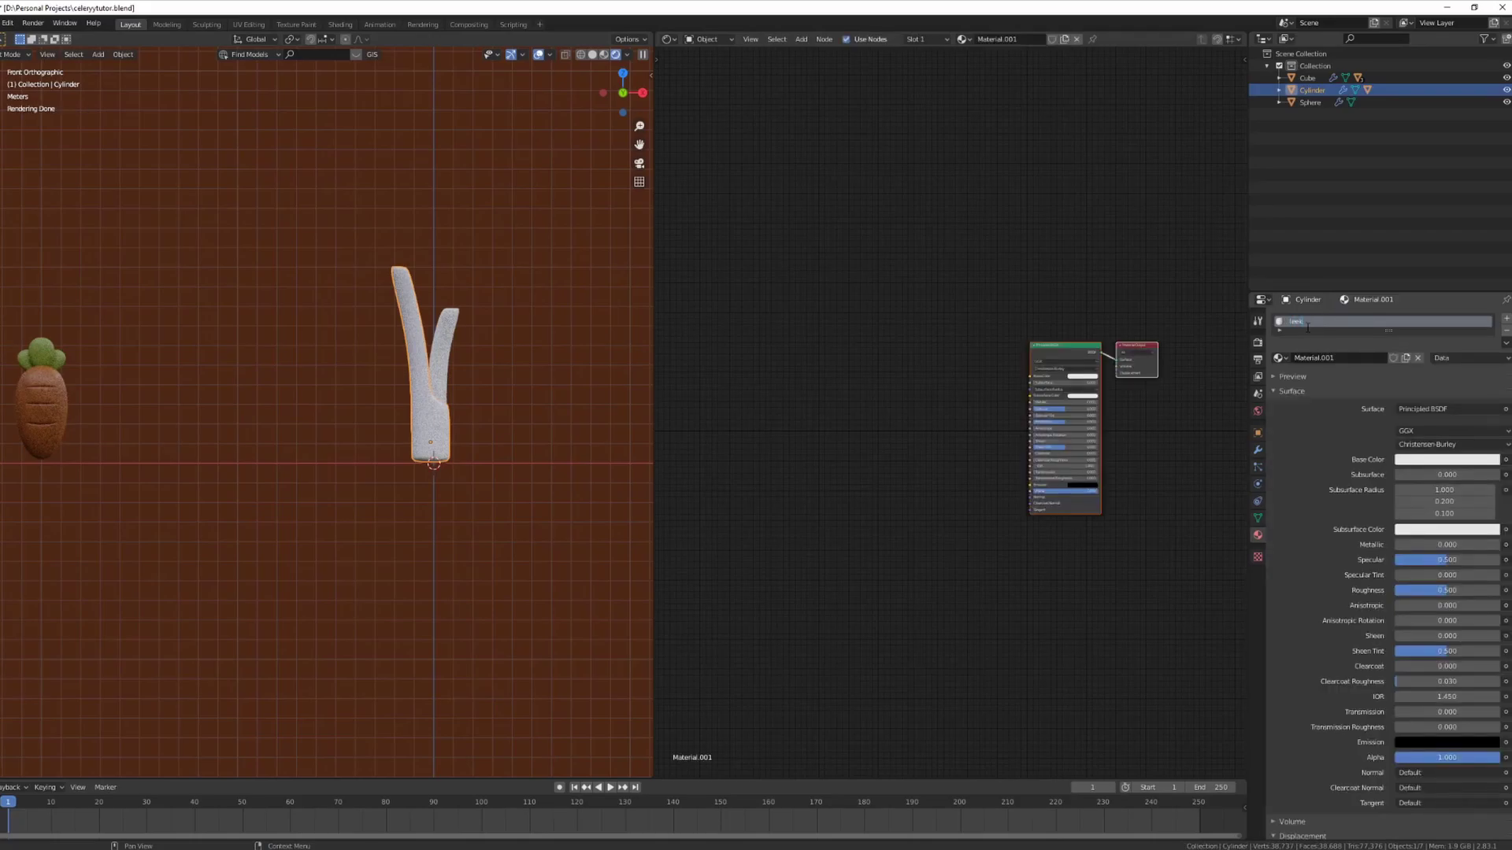
left_click(1308, 327)
type("leekbase")
key("Return")
left_click(1501, 347)
left_click(1441, 414)
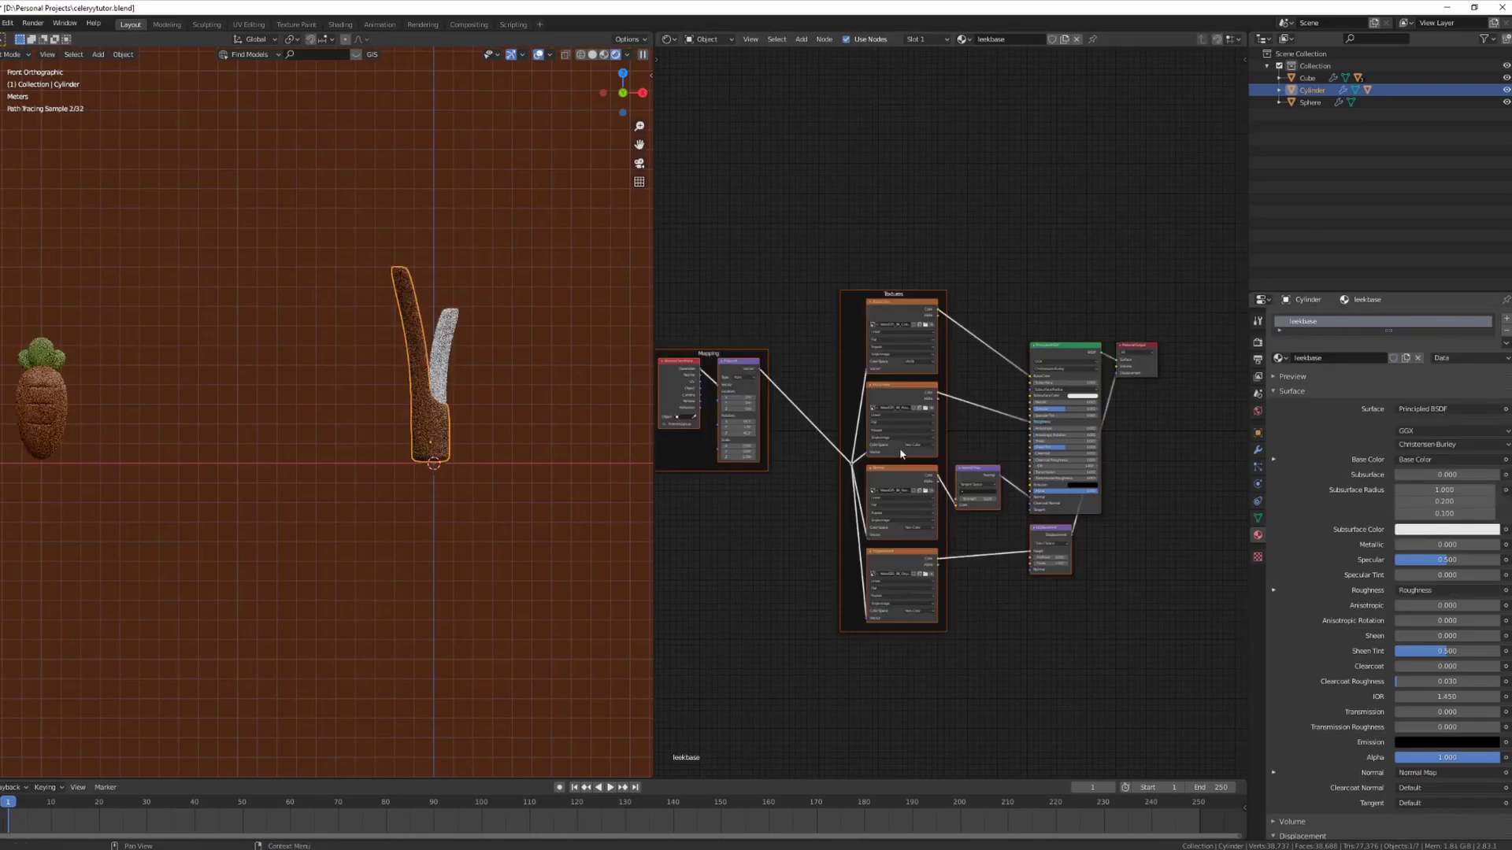
Add a ColorRamp node above the leekbase Textures frame with the shared texture vector linked to its Fac input
scroll(551, 479, "up", 5)
scroll(276, 516, "down", 5)
left_click(868, 239)
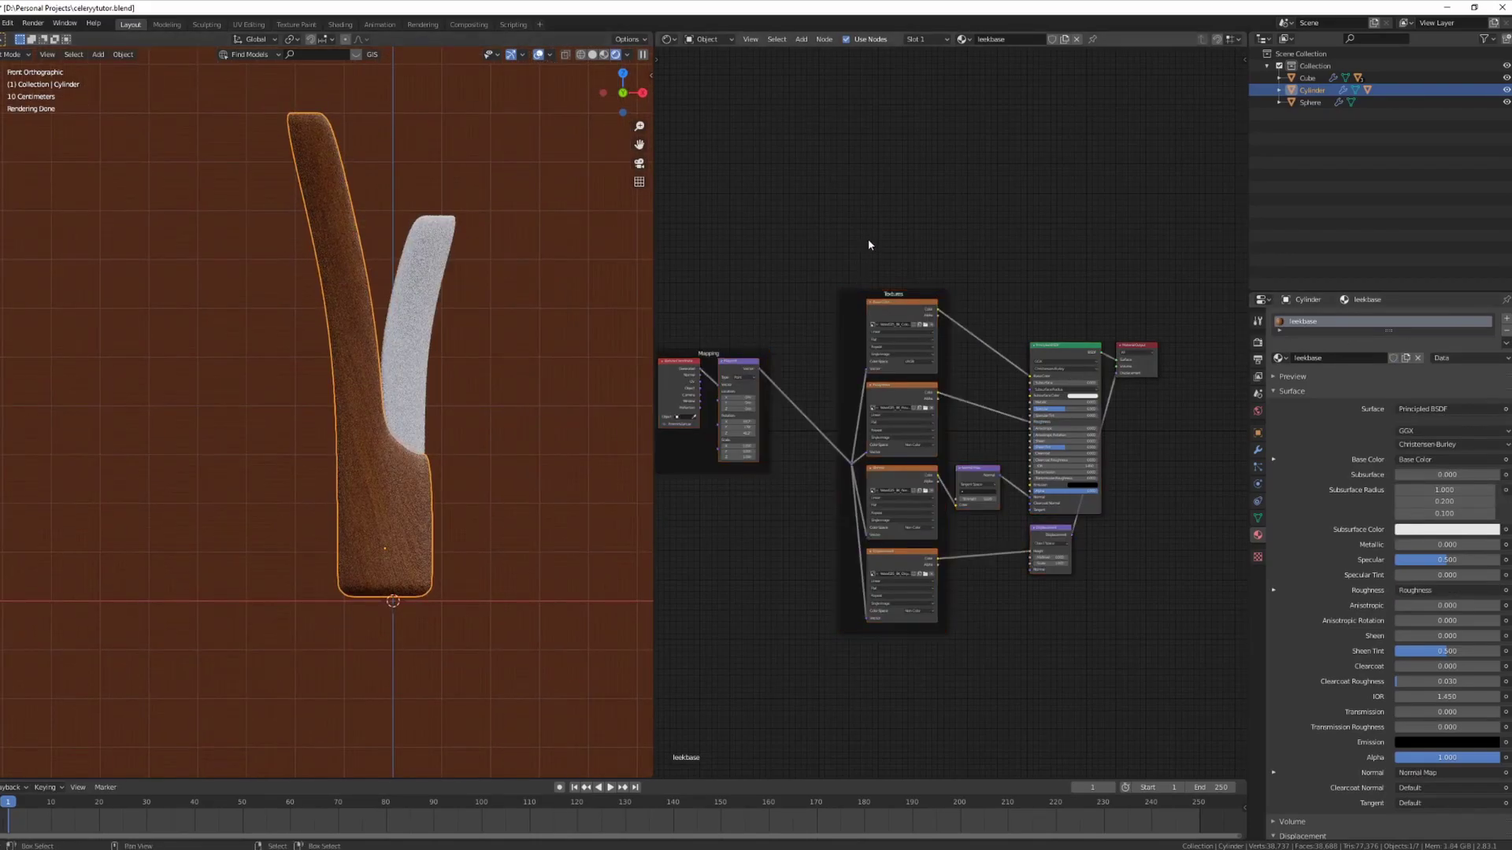
middle_click_drag(867, 238, 862, 281)
key("shift+a")
left_click(882, 298)
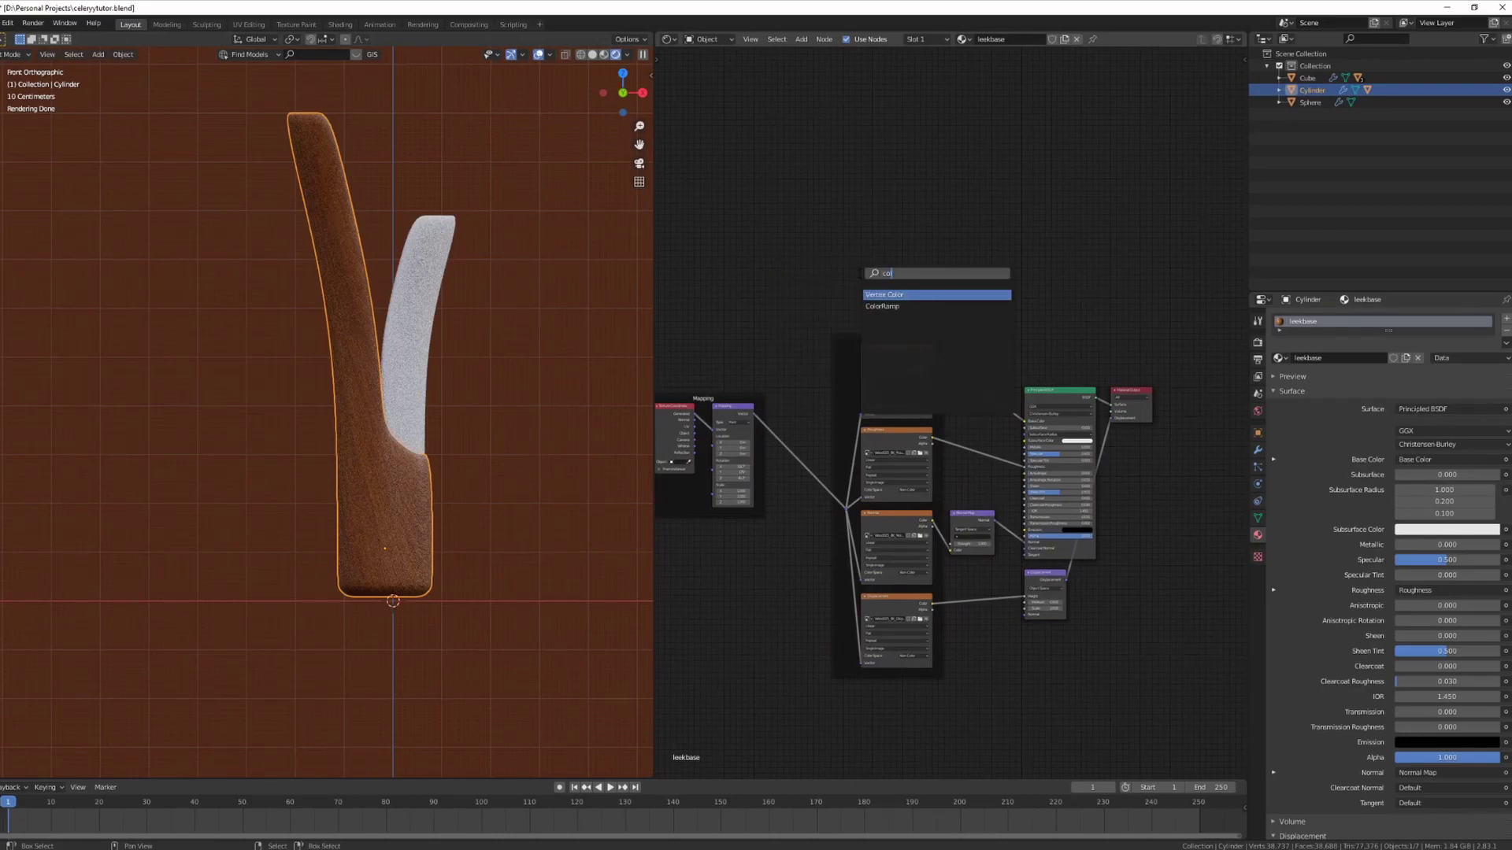
type("col")
left_click(891, 305)
left_click(877, 272)
Insert a MixRGB node between the leek's Base Color texture and the Principled BSDF, and link the ColorRamp output to its second colour
middle_click_drag(961, 343, 915, 369)
scroll(915, 370, "up", 5)
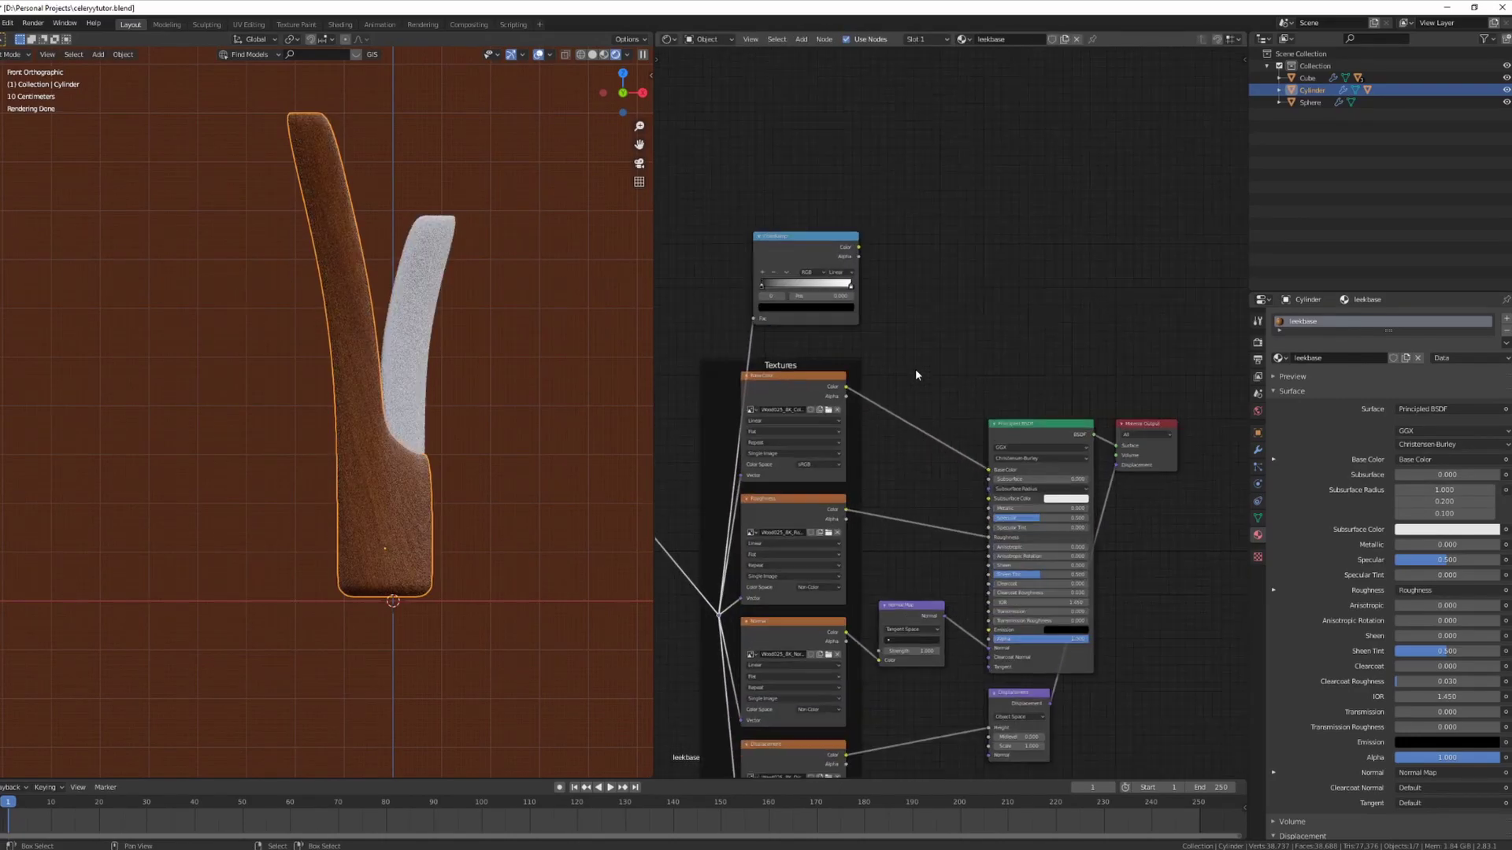
type("mi")
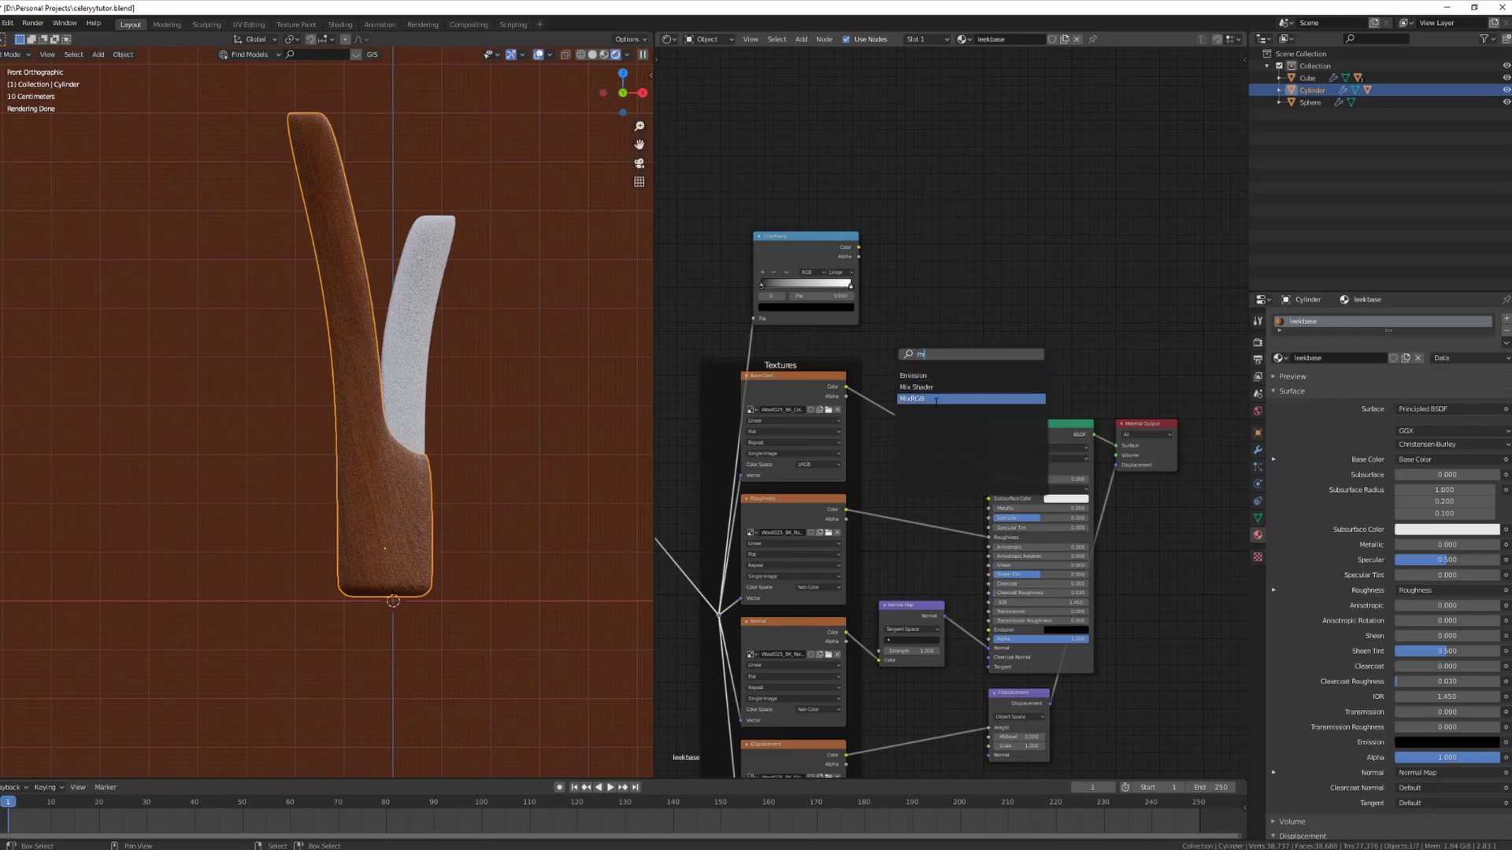
left_click(913, 400)
left_click(900, 389)
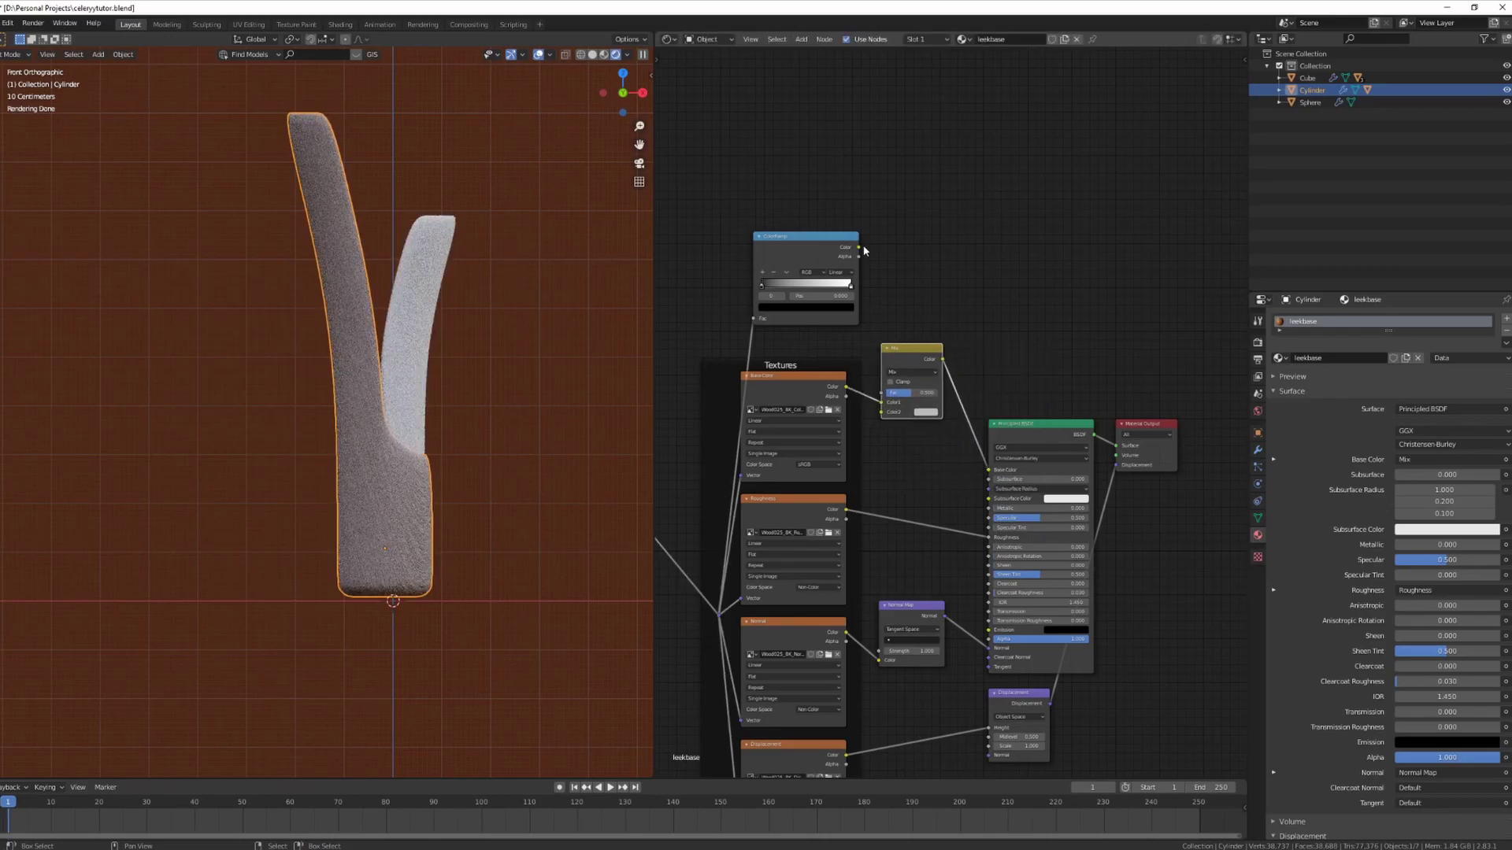
left_click_drag(859, 247, 881, 412)
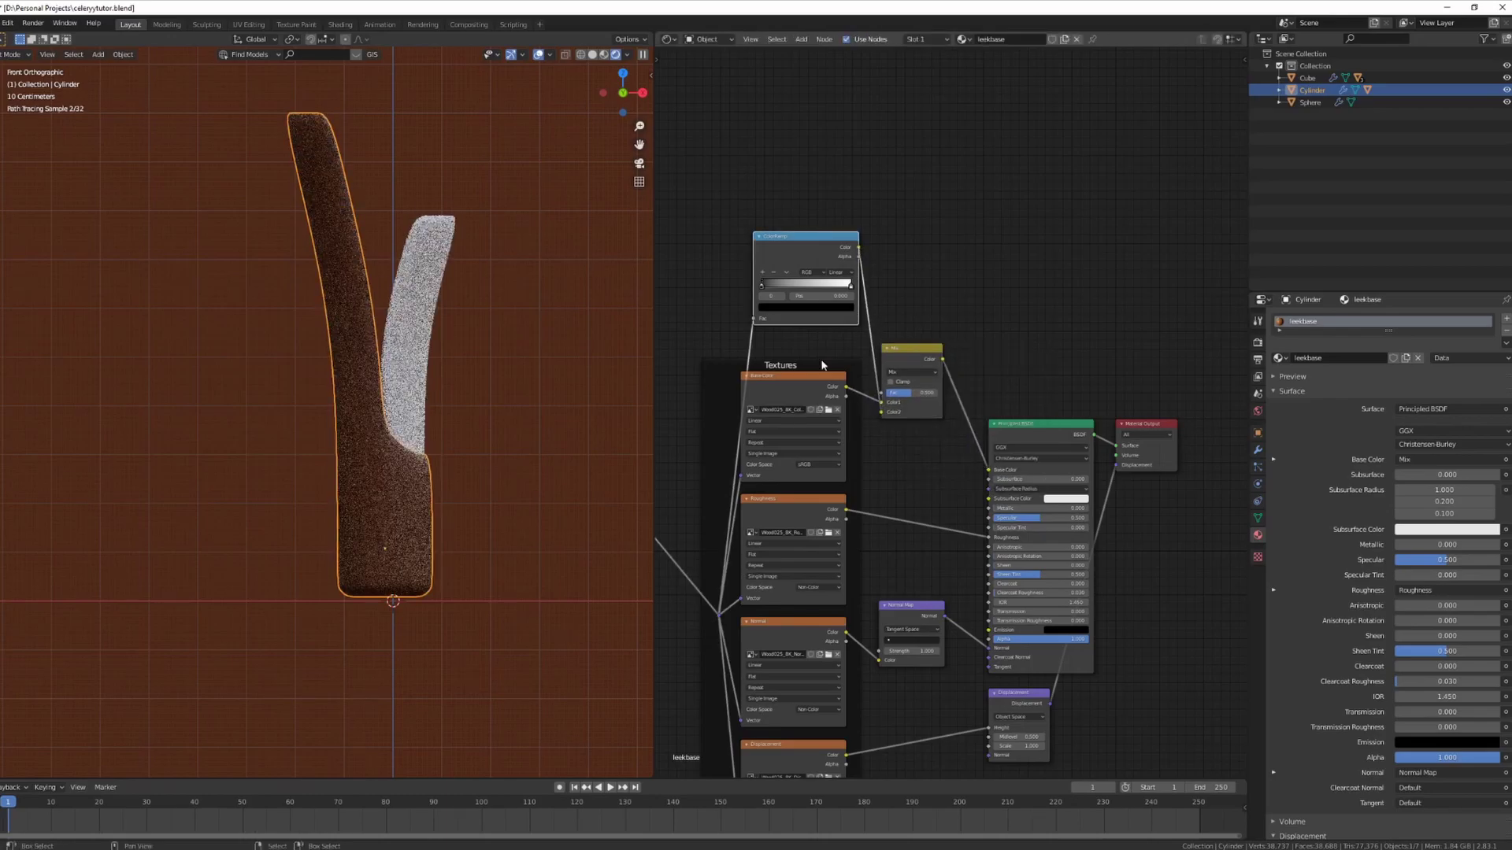
Colour the leekbase ColorRamp's first stop a slightly darkened green
scroll(822, 365, "up", 1)
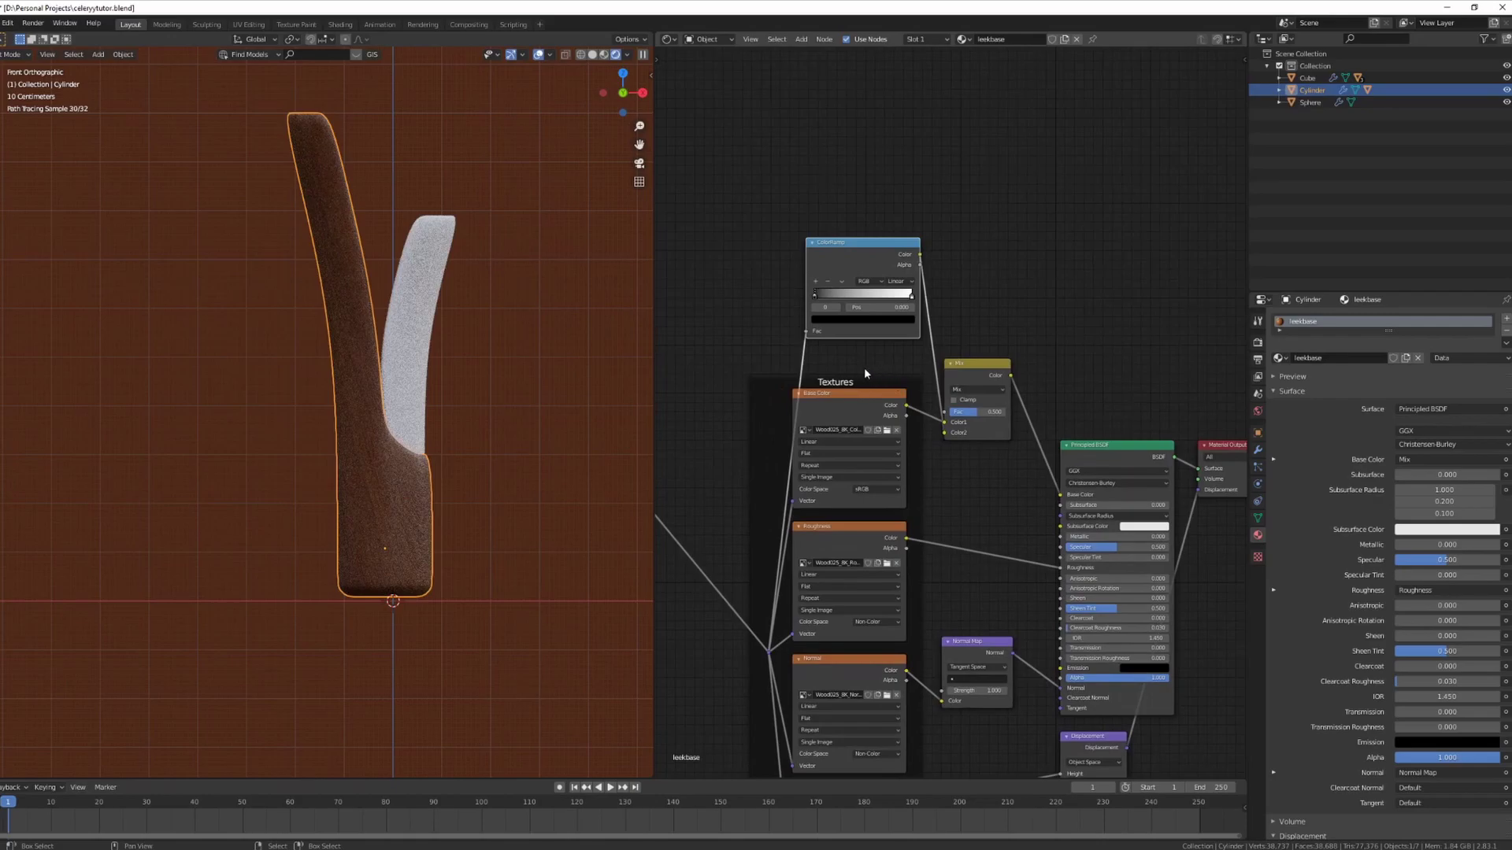
left_click(855, 319)
mouse_move(893, 248)
left_mouse_down()
mouse_move(893, 190)
mouse_move(825, 219)
mouse_move(835, 198)
left_mouse_up()
left_click(836, 220)
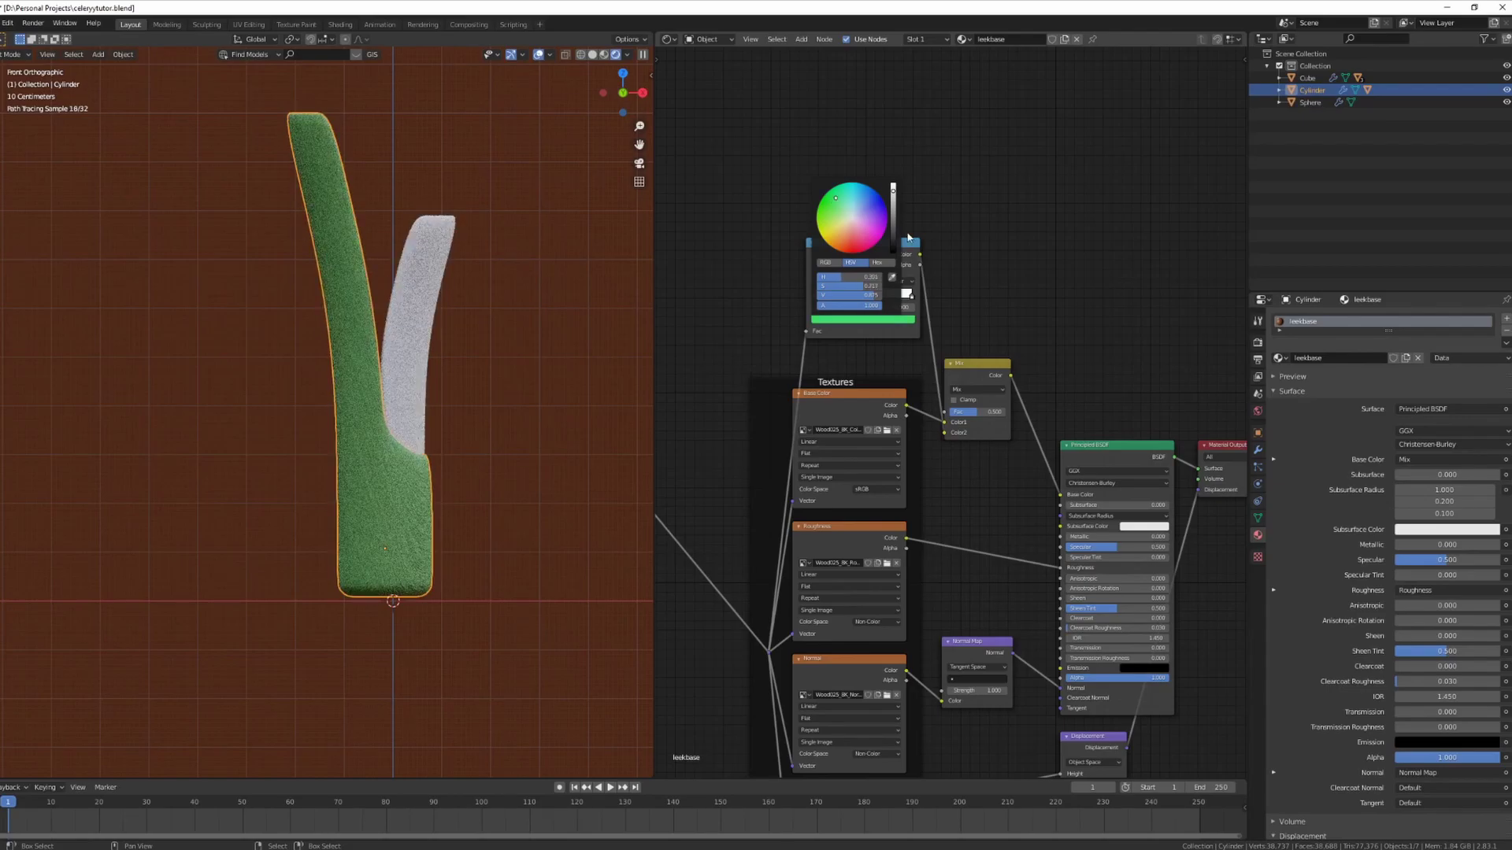
left_click(835, 201)
left_click_drag(893, 191, 893, 207)
Colour the leekbase ColorRamp's last stop a bright light green
left_click(912, 296)
left_click(913, 293)
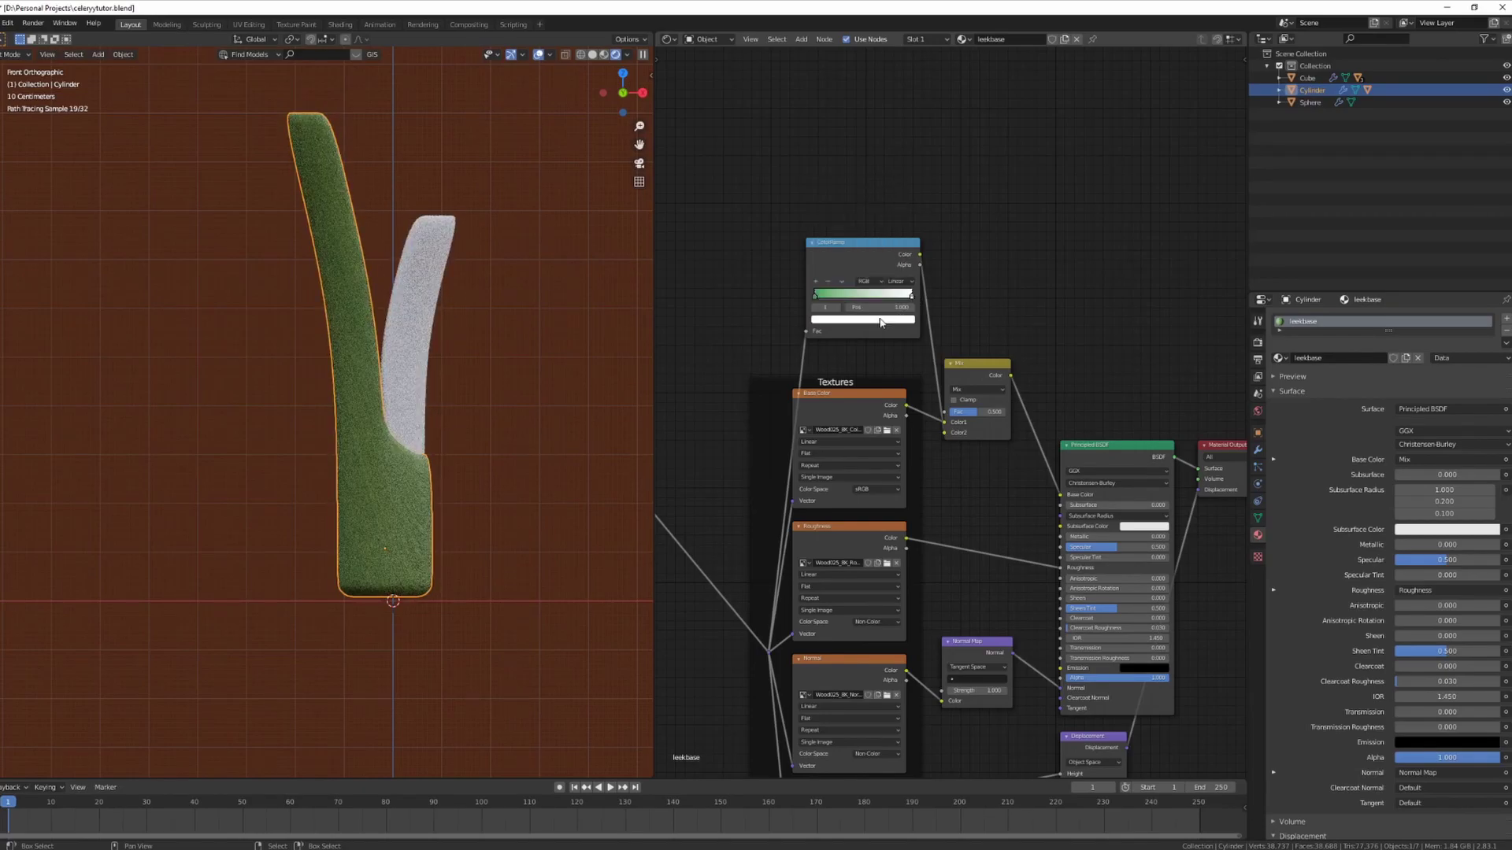
left_click(852, 319)
left_click_drag(837, 211, 833, 201)
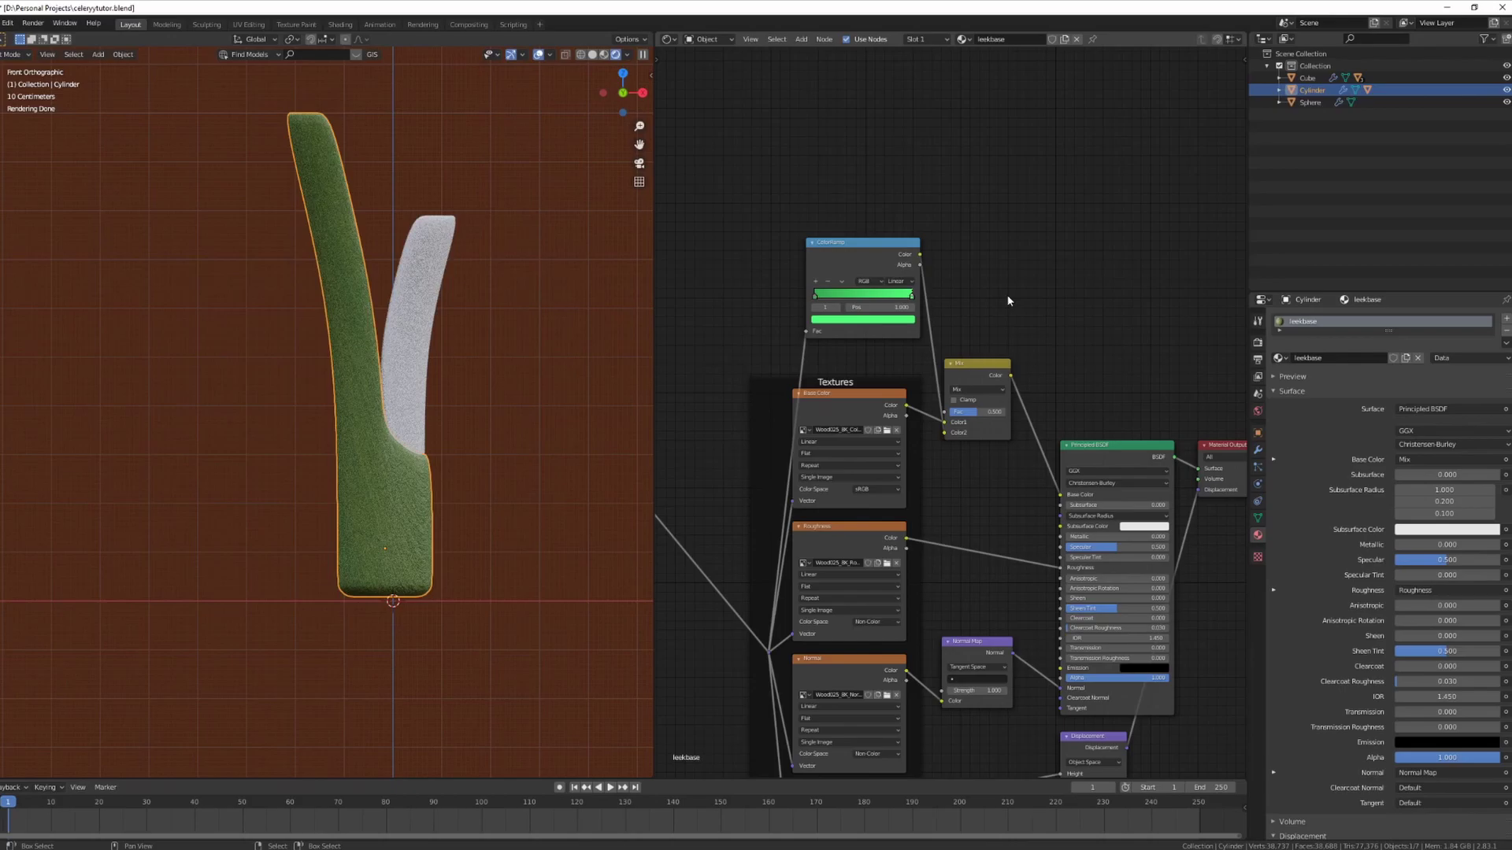
scroll(341, 583, "up", 3)
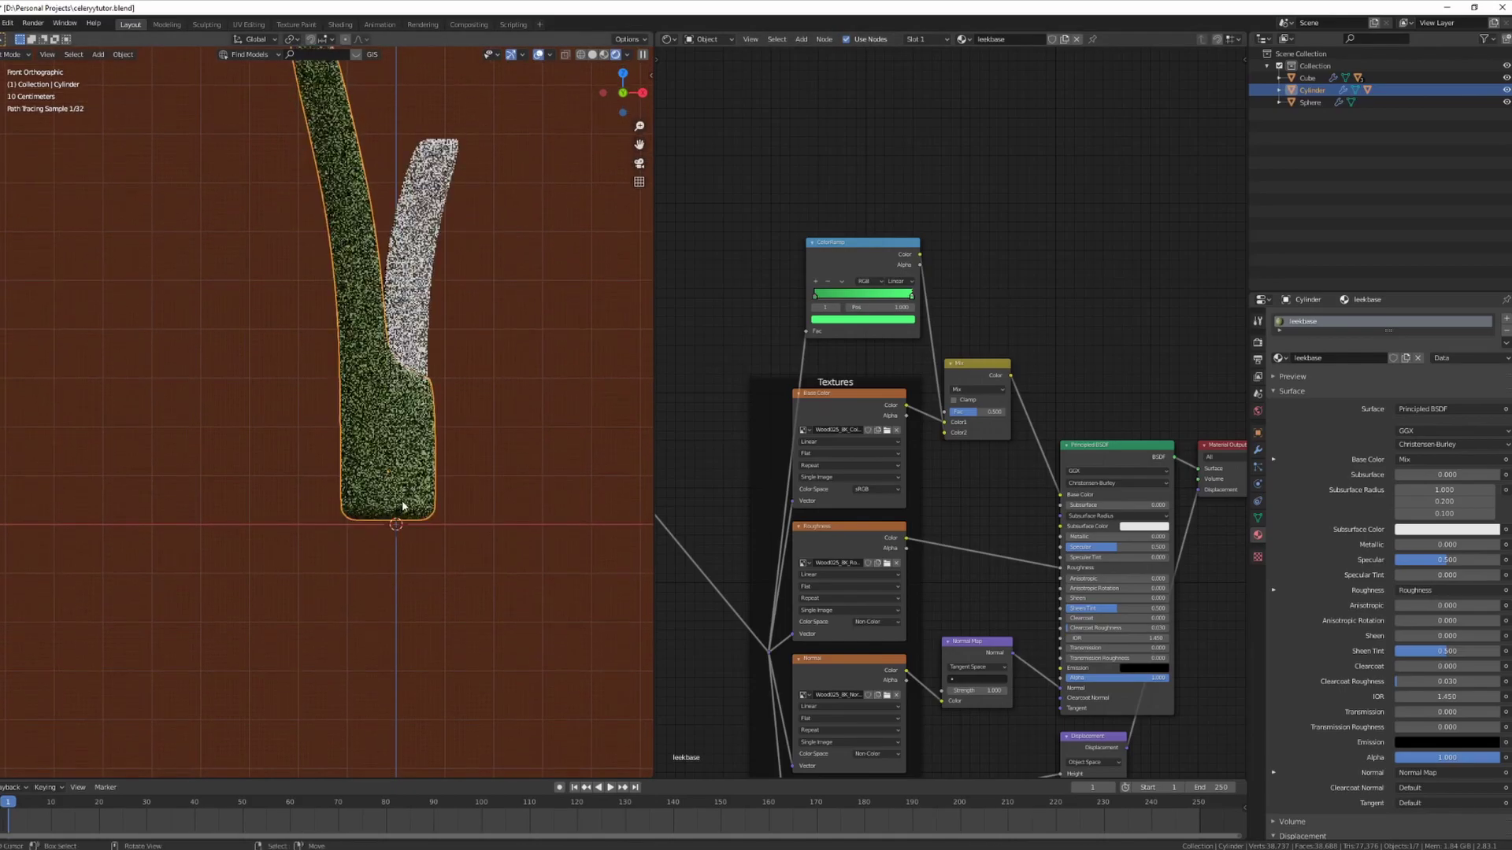
scroll(397, 525, "down", 1)
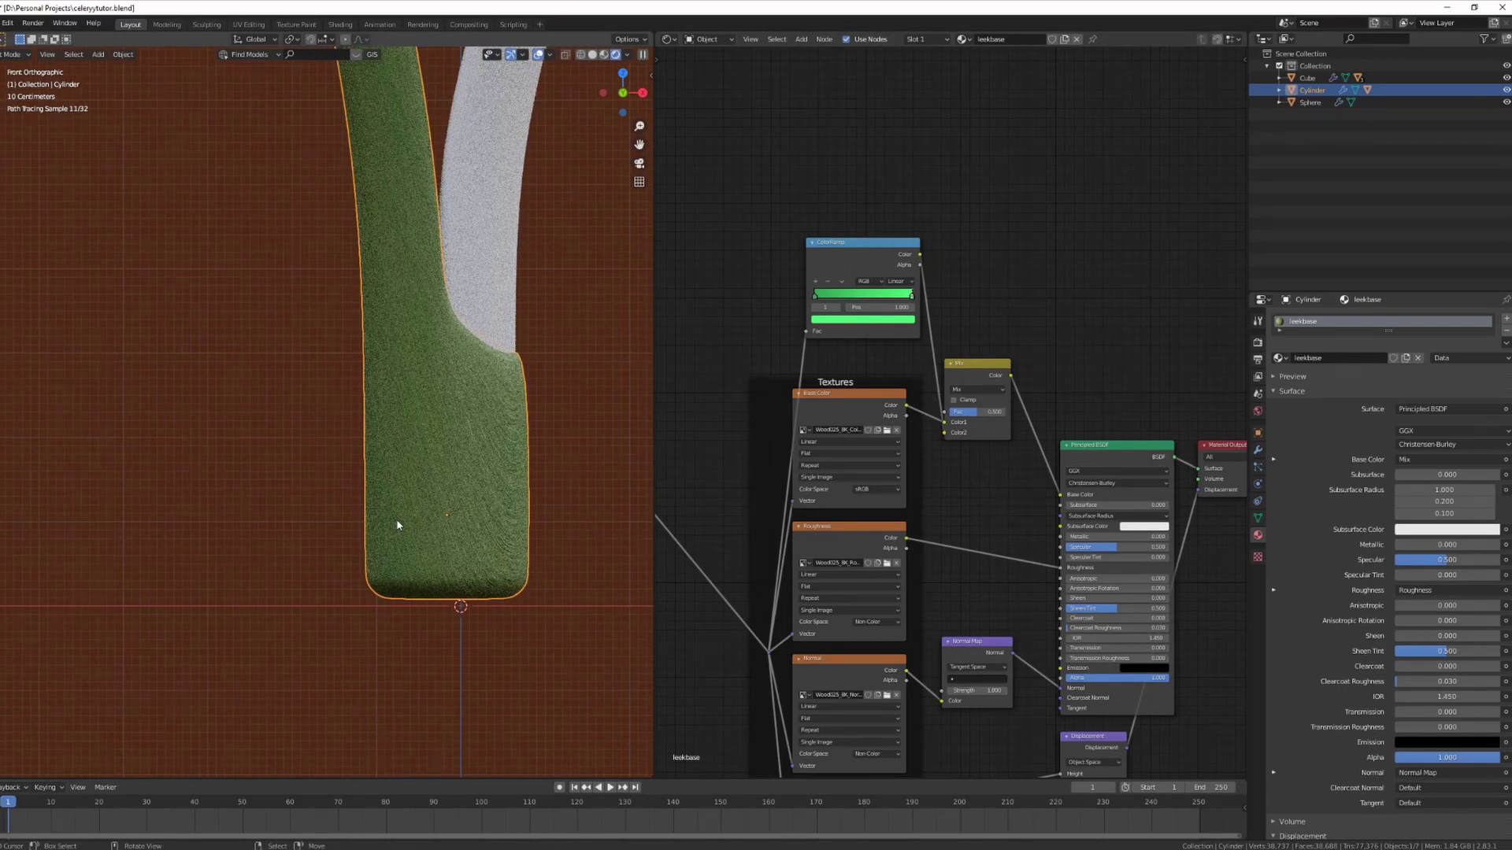
scroll(490, 524, "down", 5)
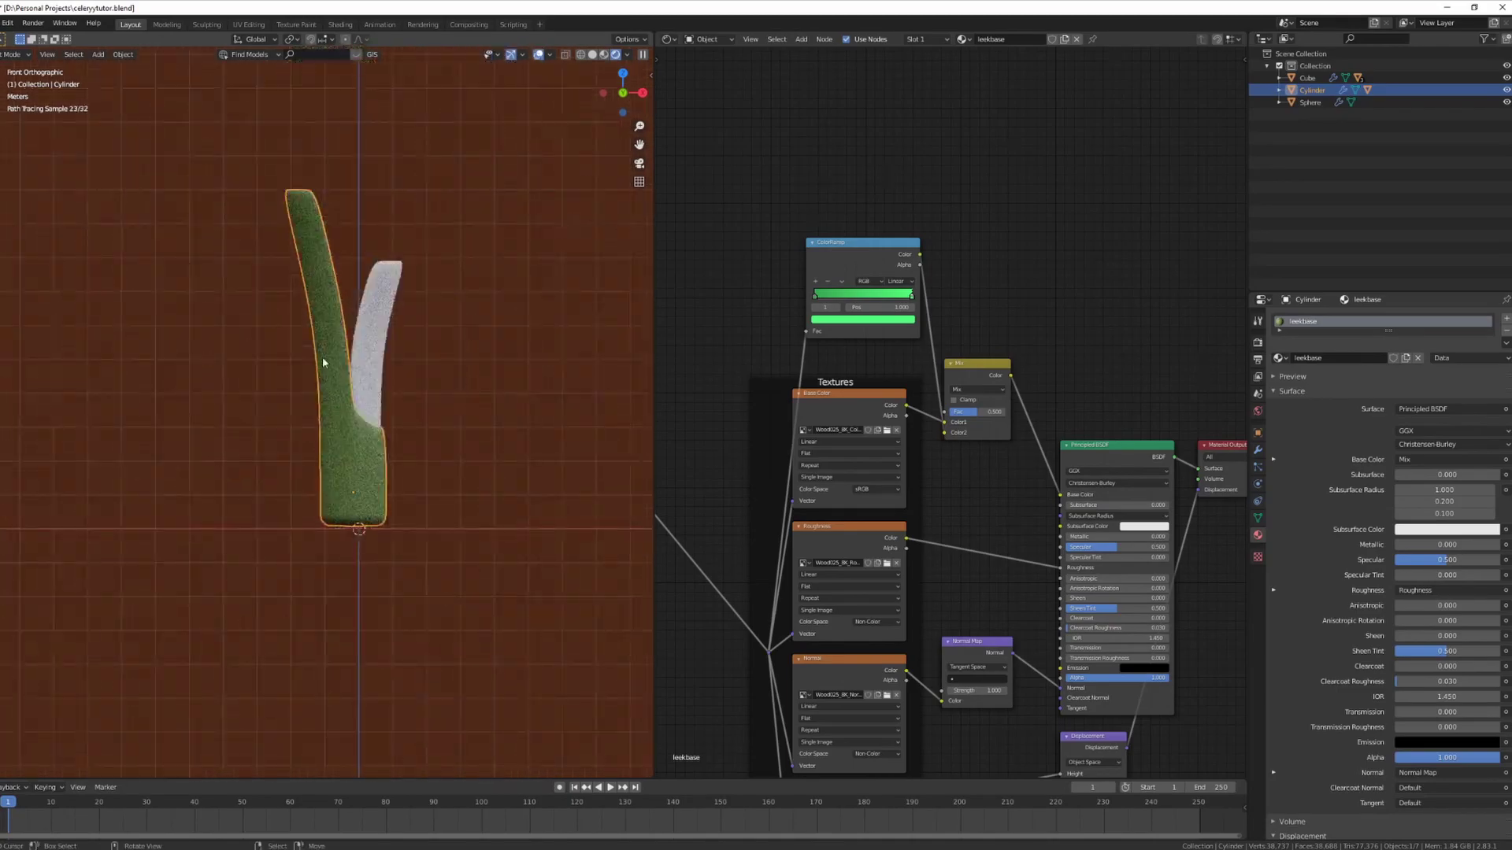
scroll(408, 397, "up", 3)
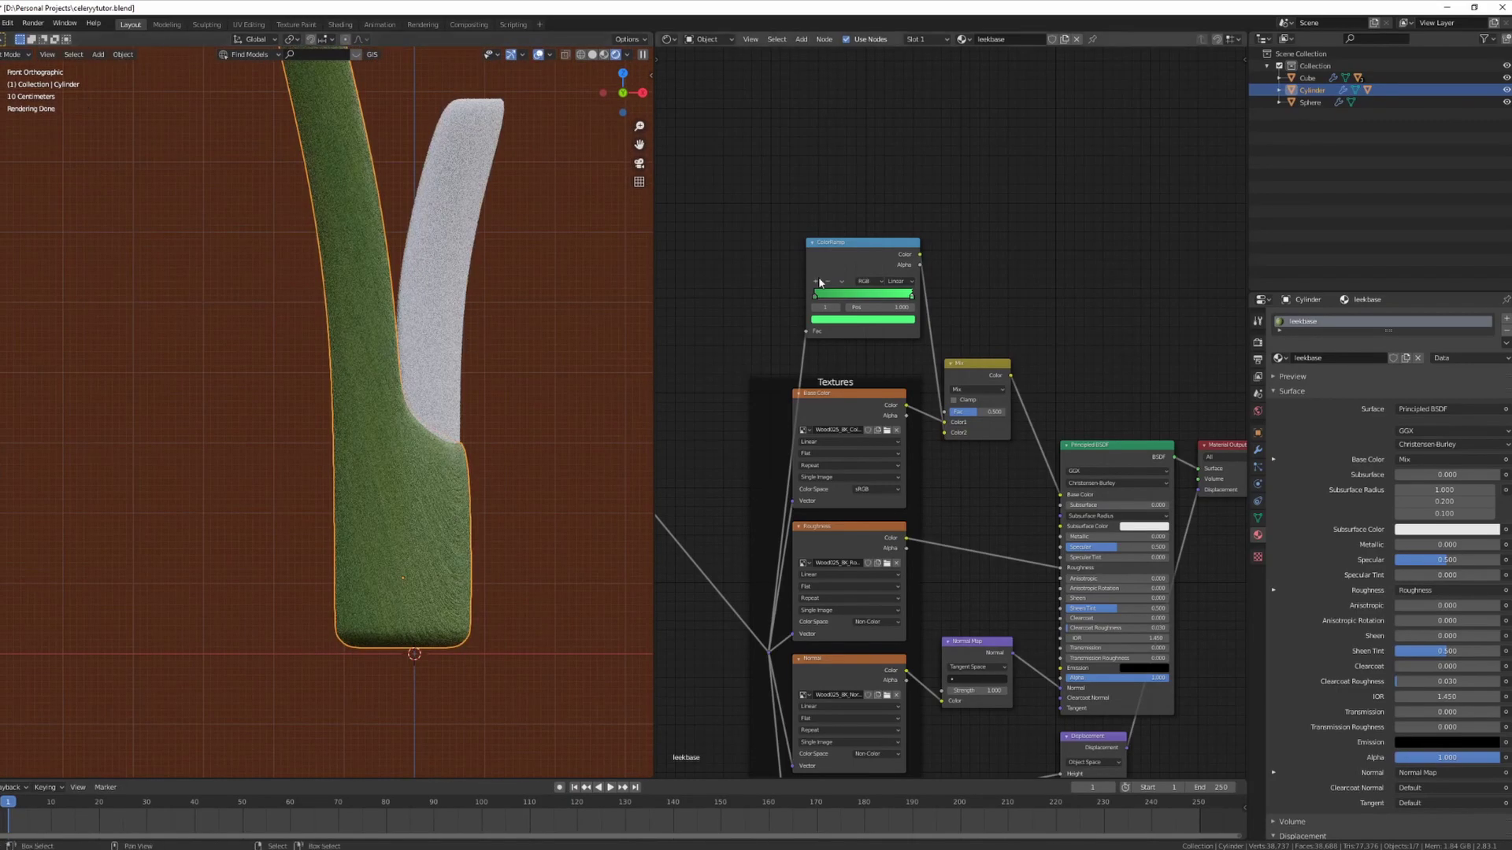
Recolour the leekbase ColorRamp with a white first stop and a green last stop, and reposition the node above the Textures frame
left_click_drag(911, 297, 805, 296)
left_click(744, 319)
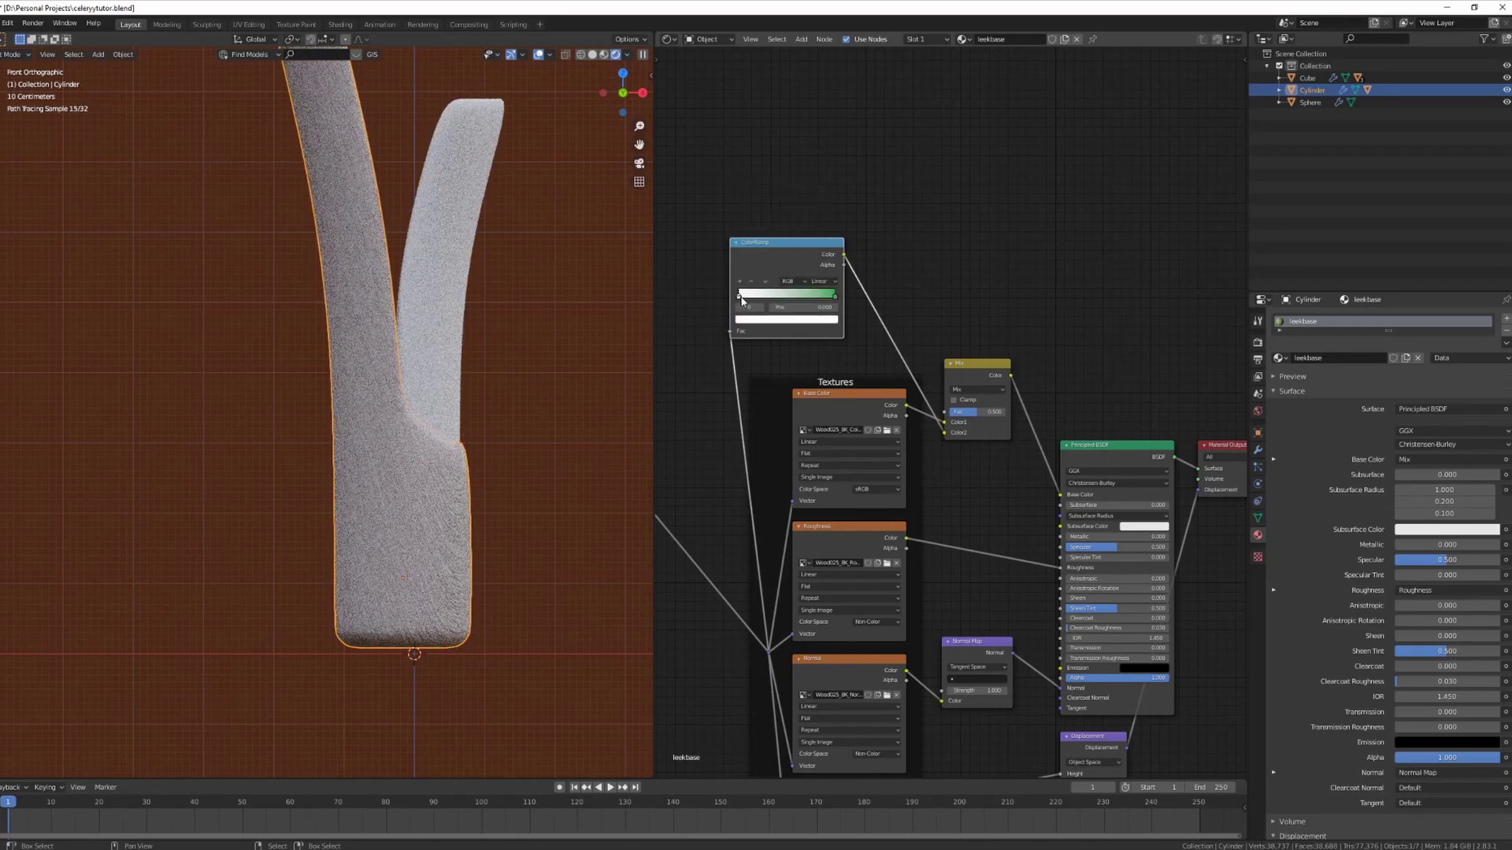
scroll(399, 285, "down", 1)
middle_click_drag(715, 318, 763, 285)
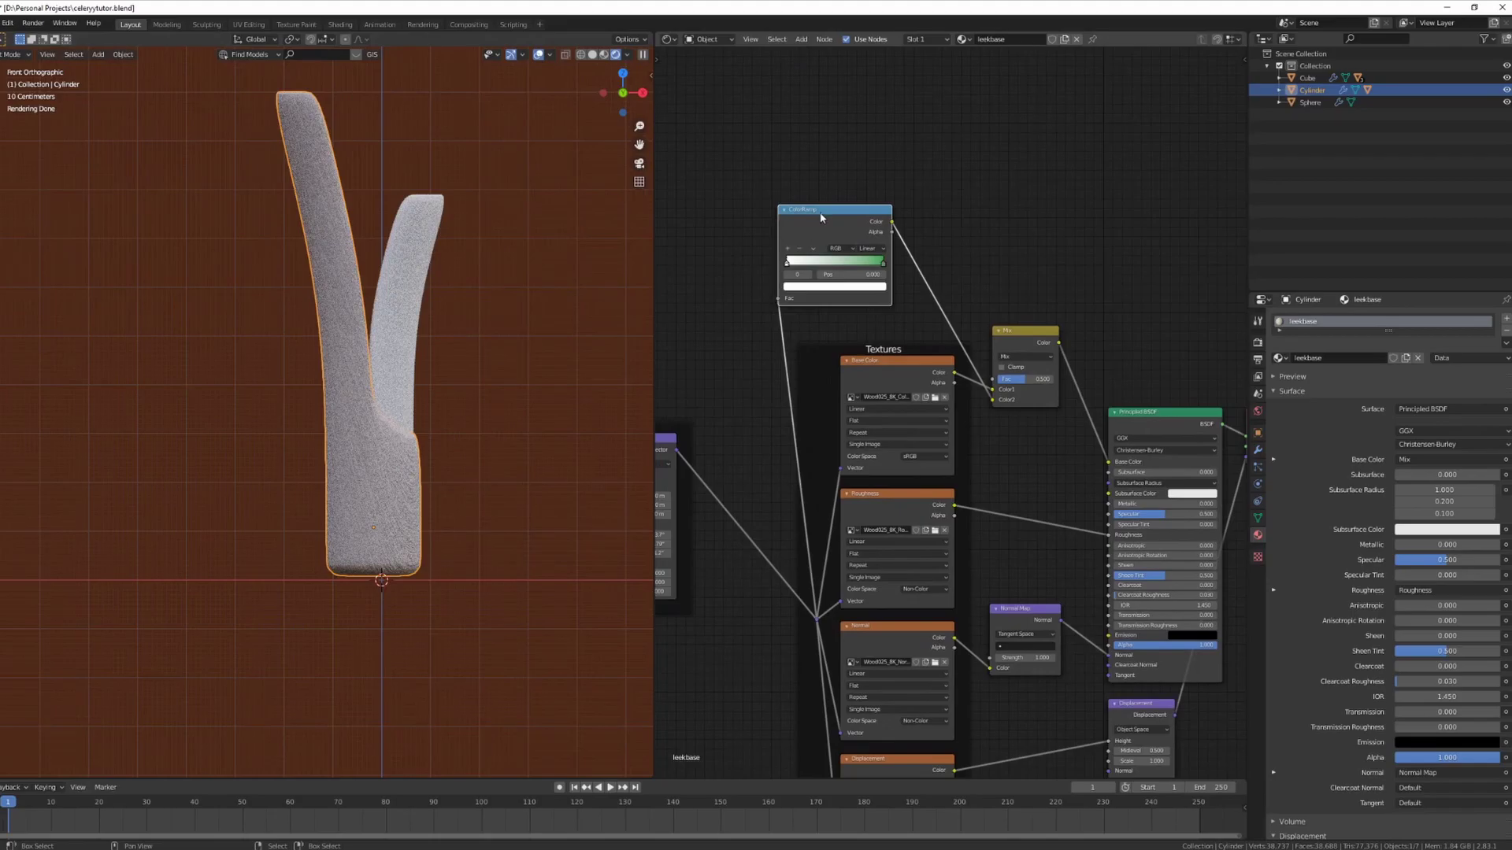
left_click_drag(821, 214, 896, 177)
Disconnect the shared texture vector from the ColorRamp's Fac input and return to the front view
middle_click_drag(556, 364, 769, 379)
scroll(725, 370, "down", 1)
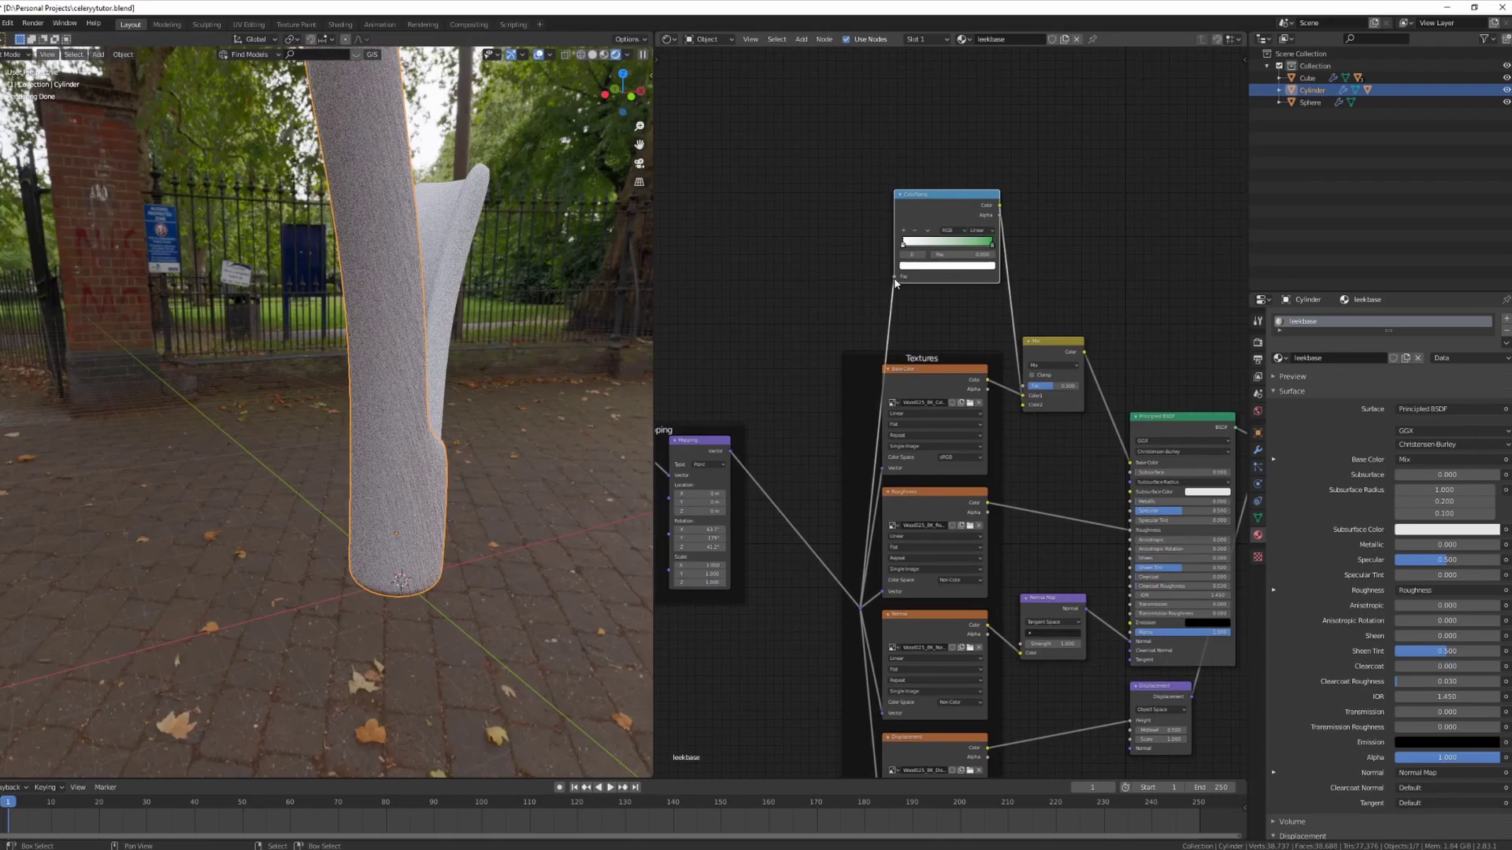
left_click_drag(895, 279, 841, 288)
middle_click_drag(843, 320, 816, 326)
key("KP_1")
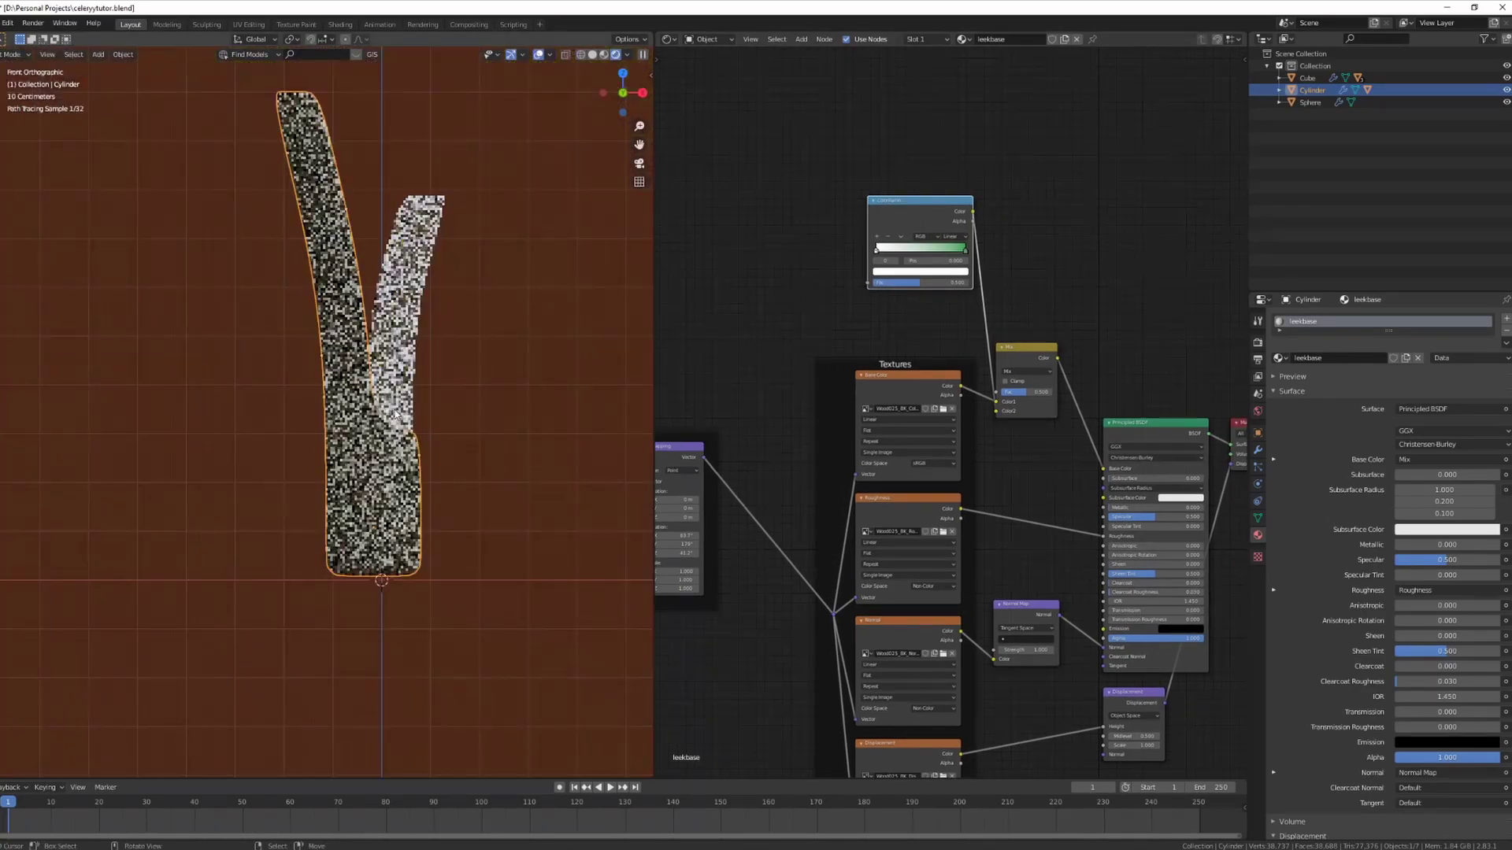
Add a Gradient Texture node beside the ColorRamp and link its Fac output to the ramp's Fac input
key("shift+a")
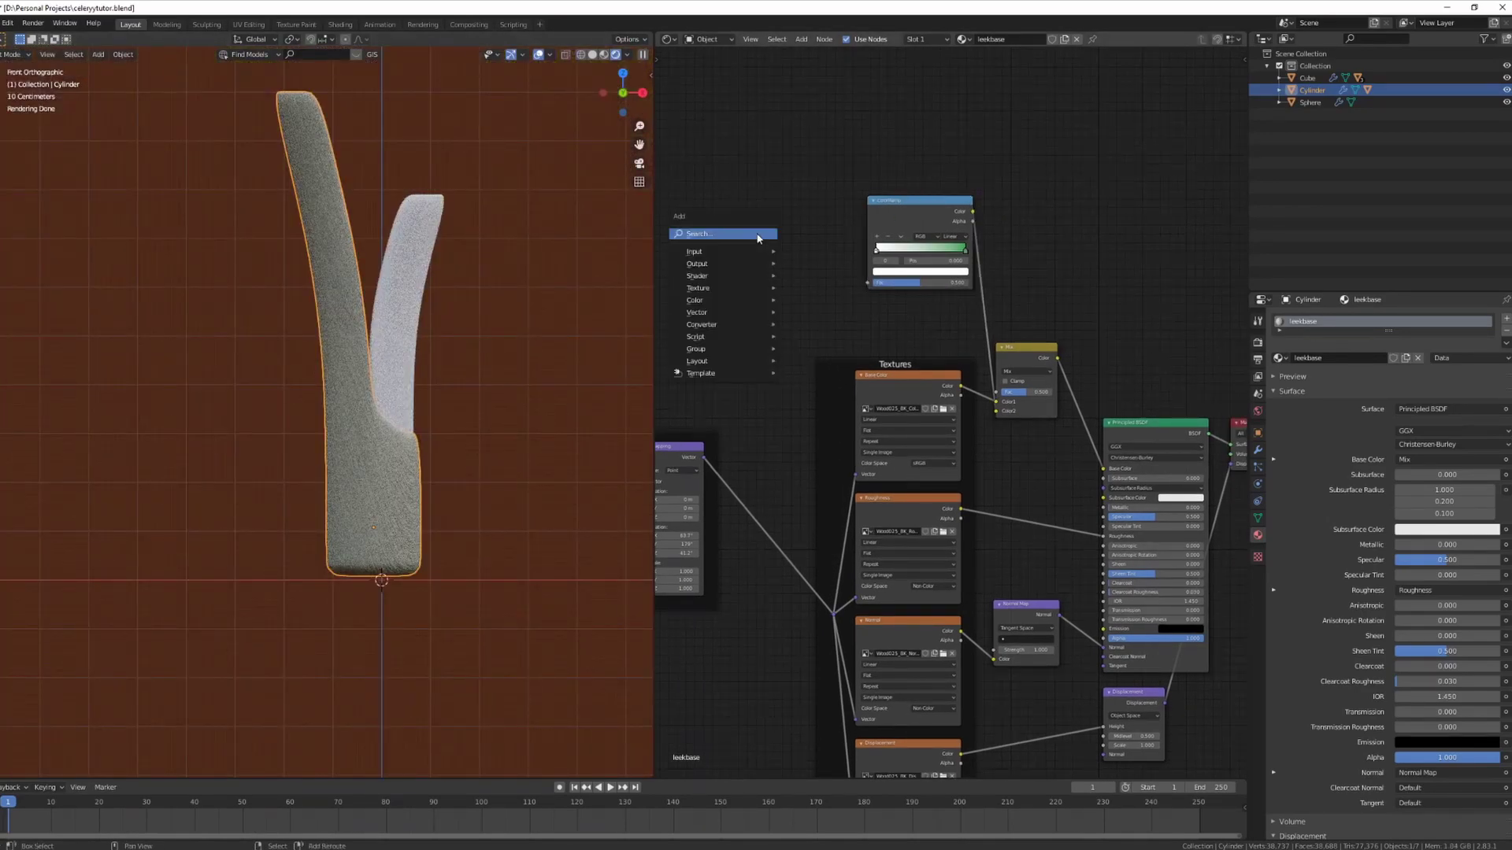
left_click(750, 238)
type("gr")
key("Return")
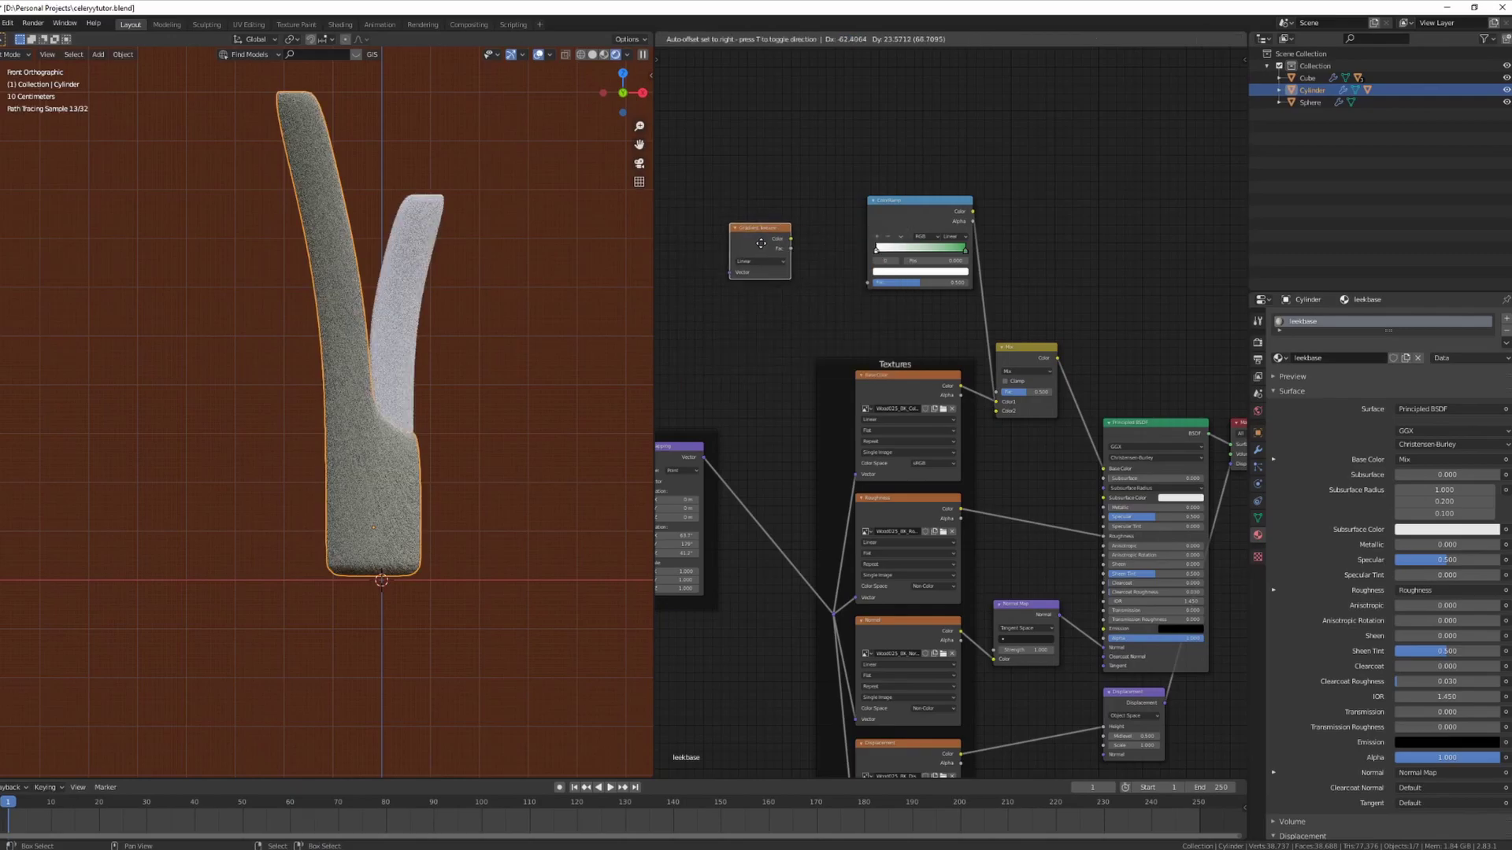
left_click(817, 228)
left_click_drag(842, 235, 867, 283)
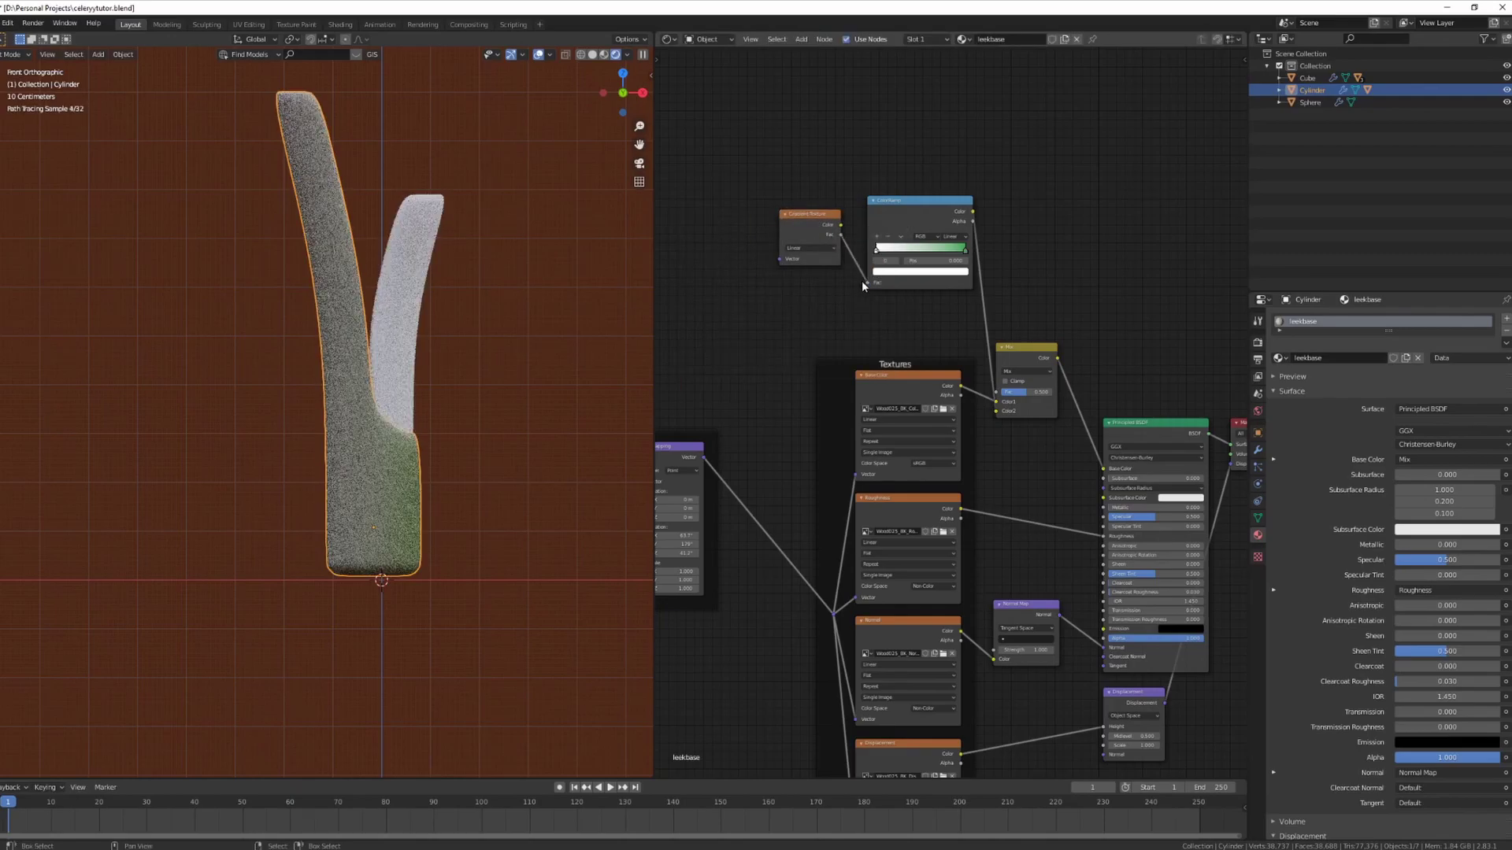
Compare the Easing and Quadratic gradient types on the Gradient Texture node and keep Easing
left_click(803, 249)
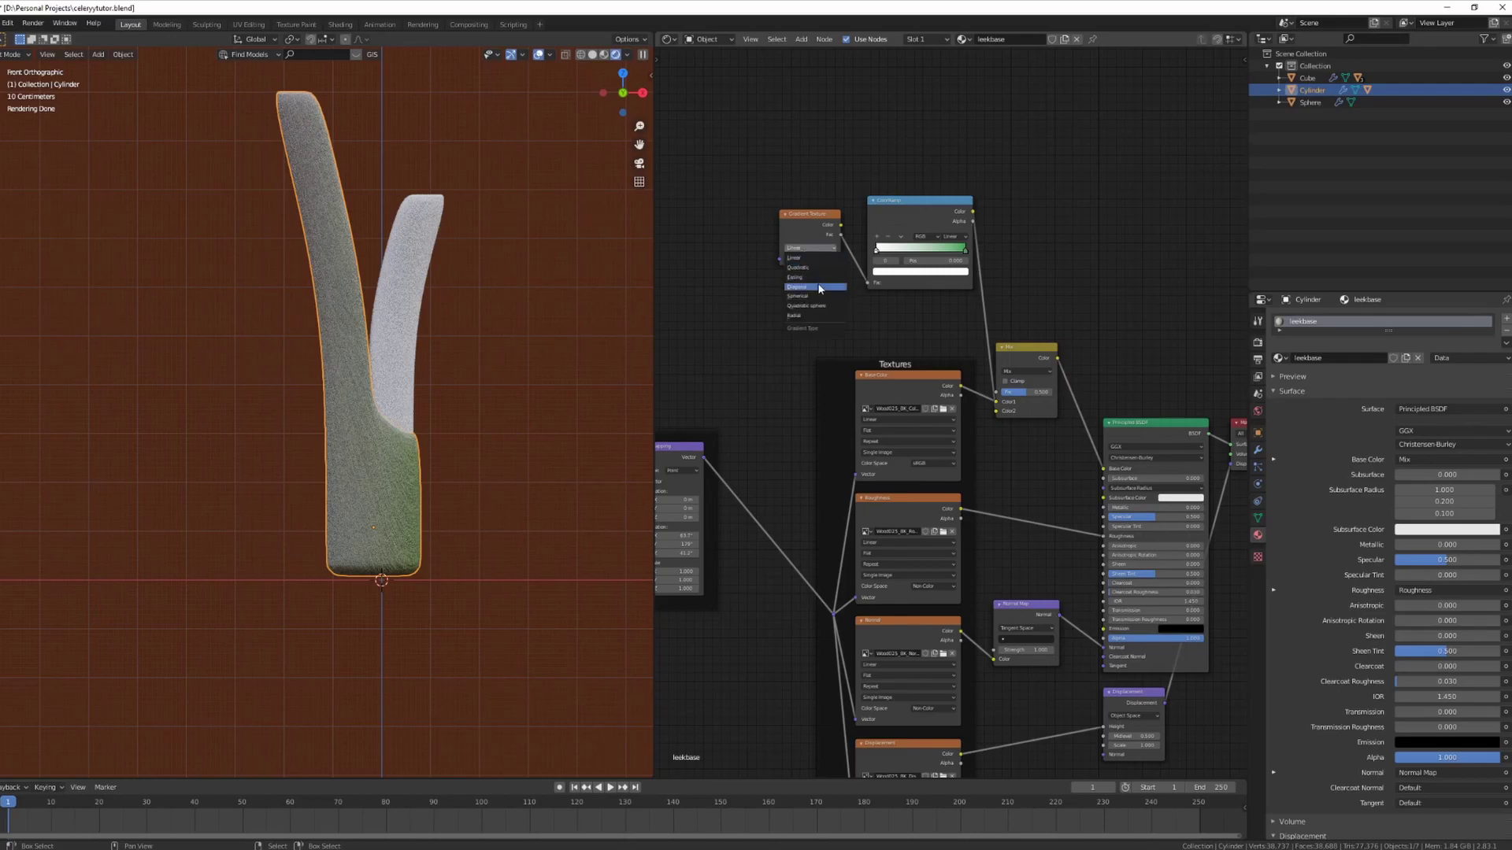
left_click(815, 277)
left_click(820, 249)
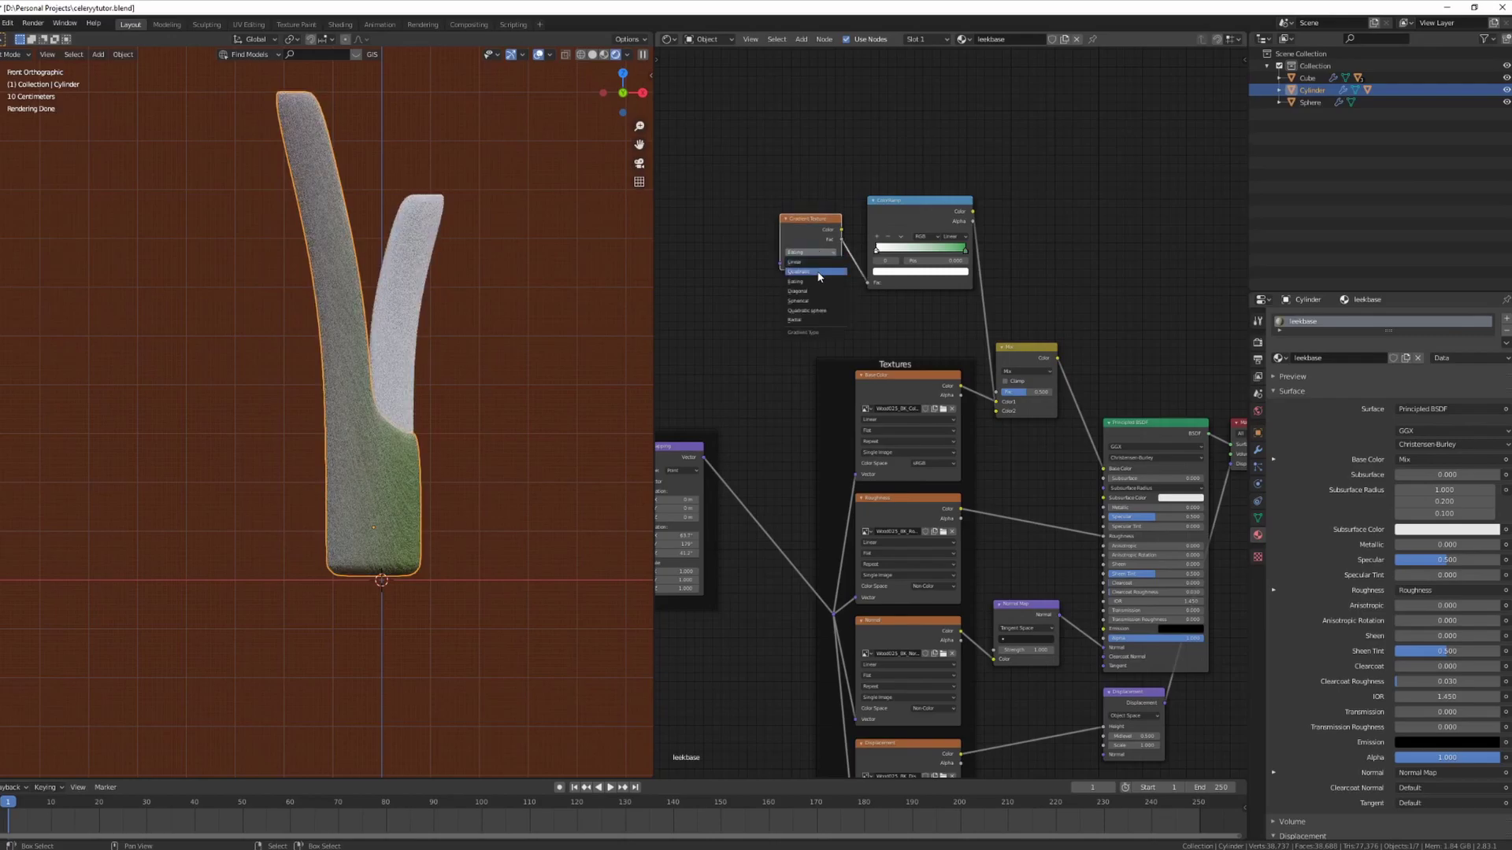
left_click(841, 234)
left_click(819, 252)
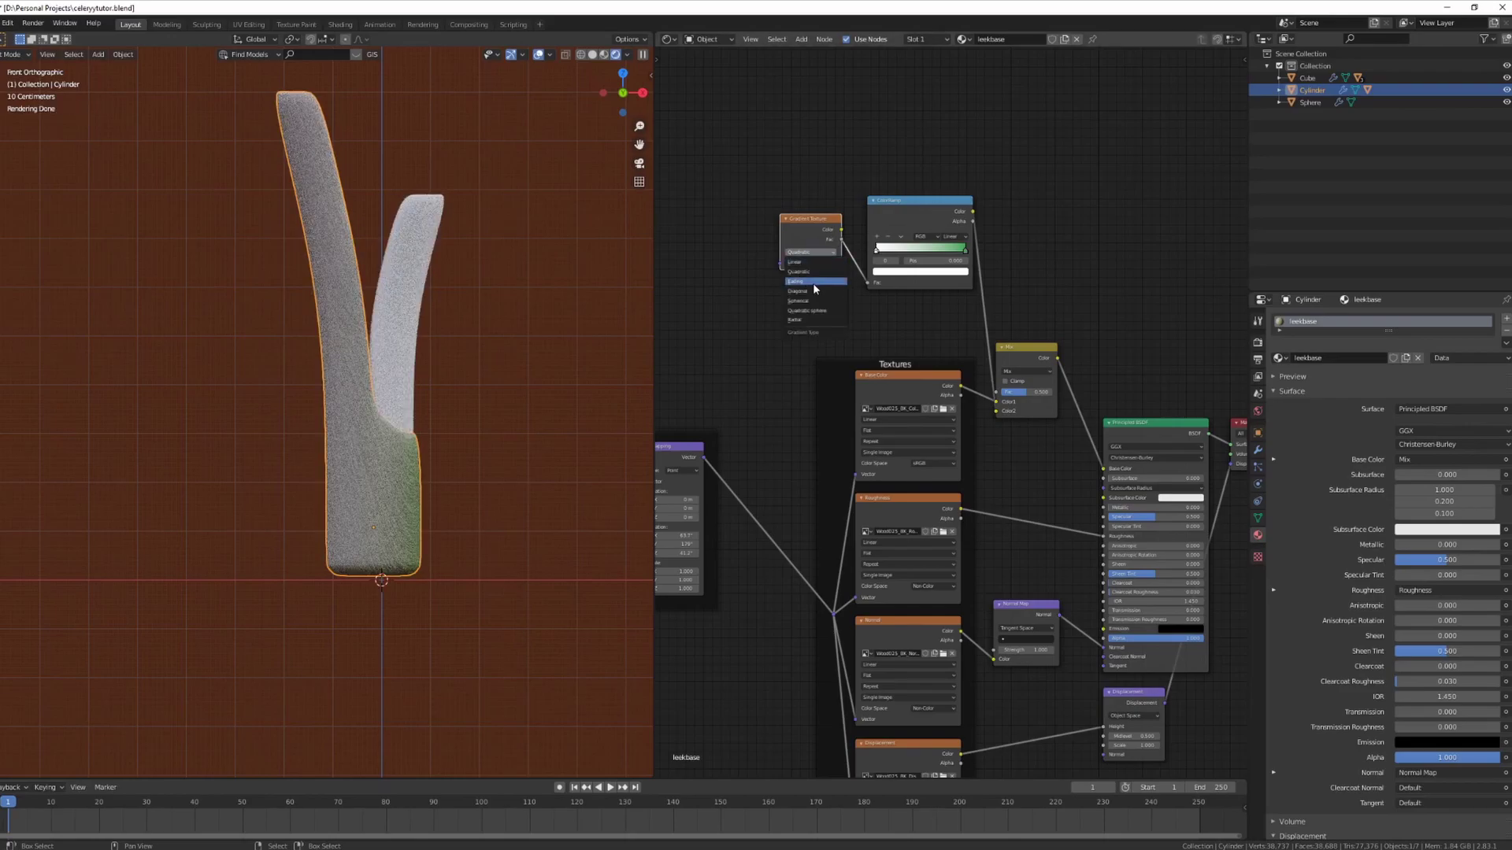
left_click(813, 283)
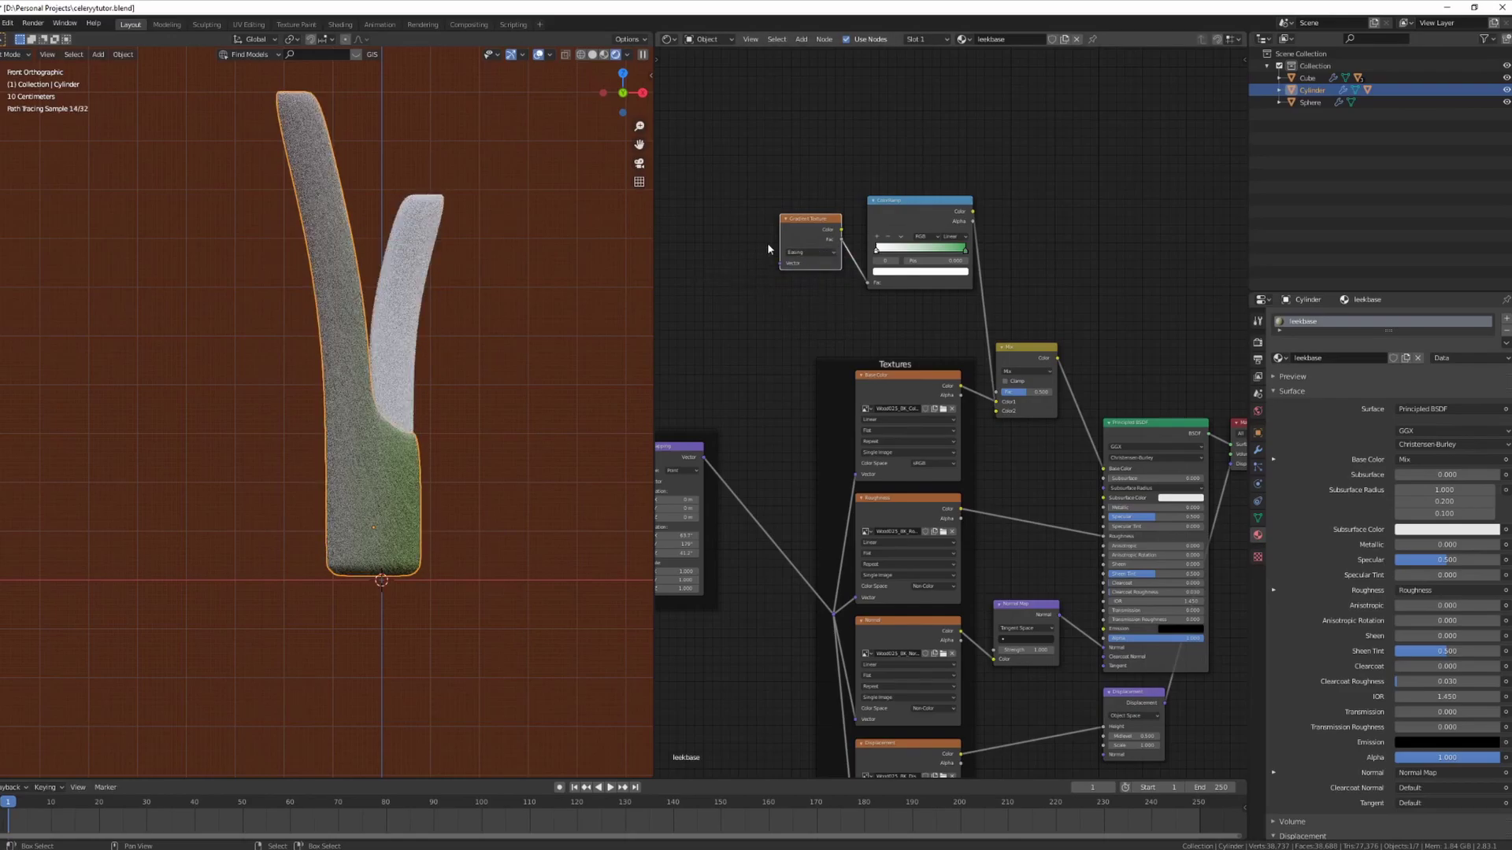
Add Texture Coordinate and Mapping nodes to the Gradient Texture and set the Mapping's Y rotation to 90°
middle_click_drag(769, 248, 832, 219)
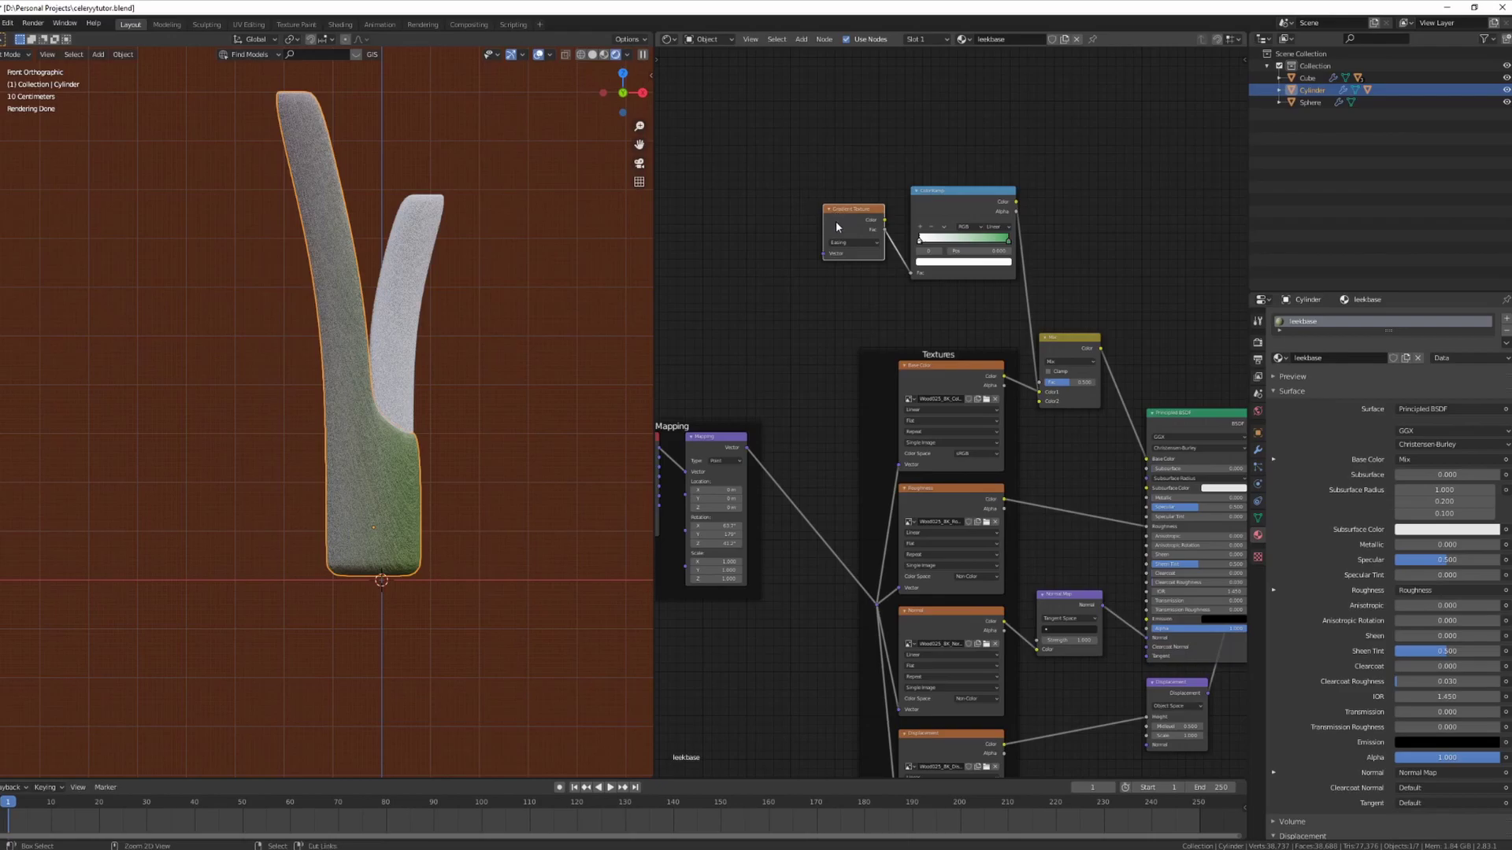
key("ctrl+t")
middle_click_drag(649, 184, 707, 236)
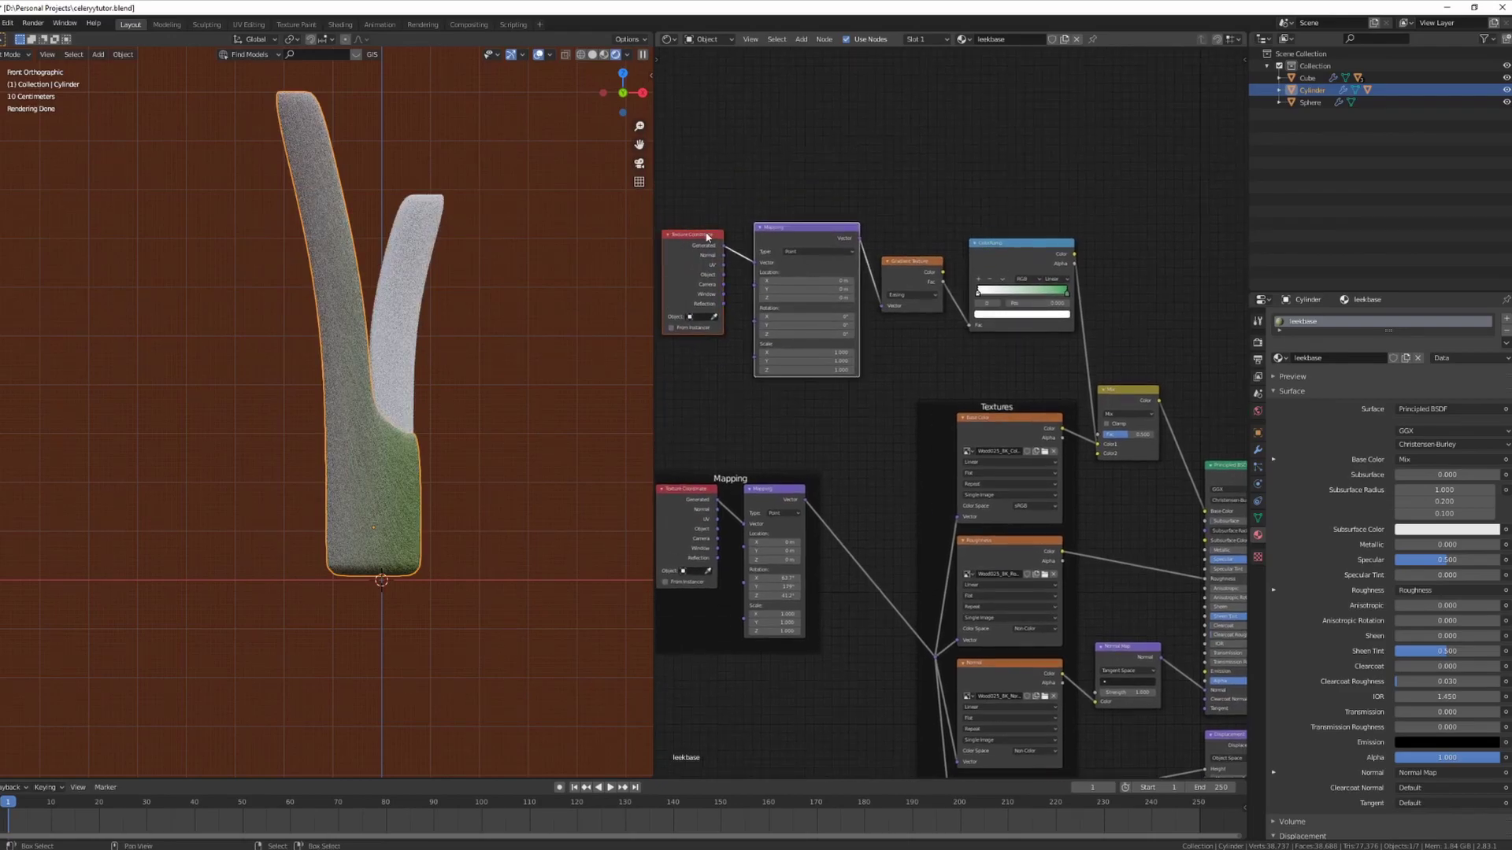
scroll(815, 269, "up", 2)
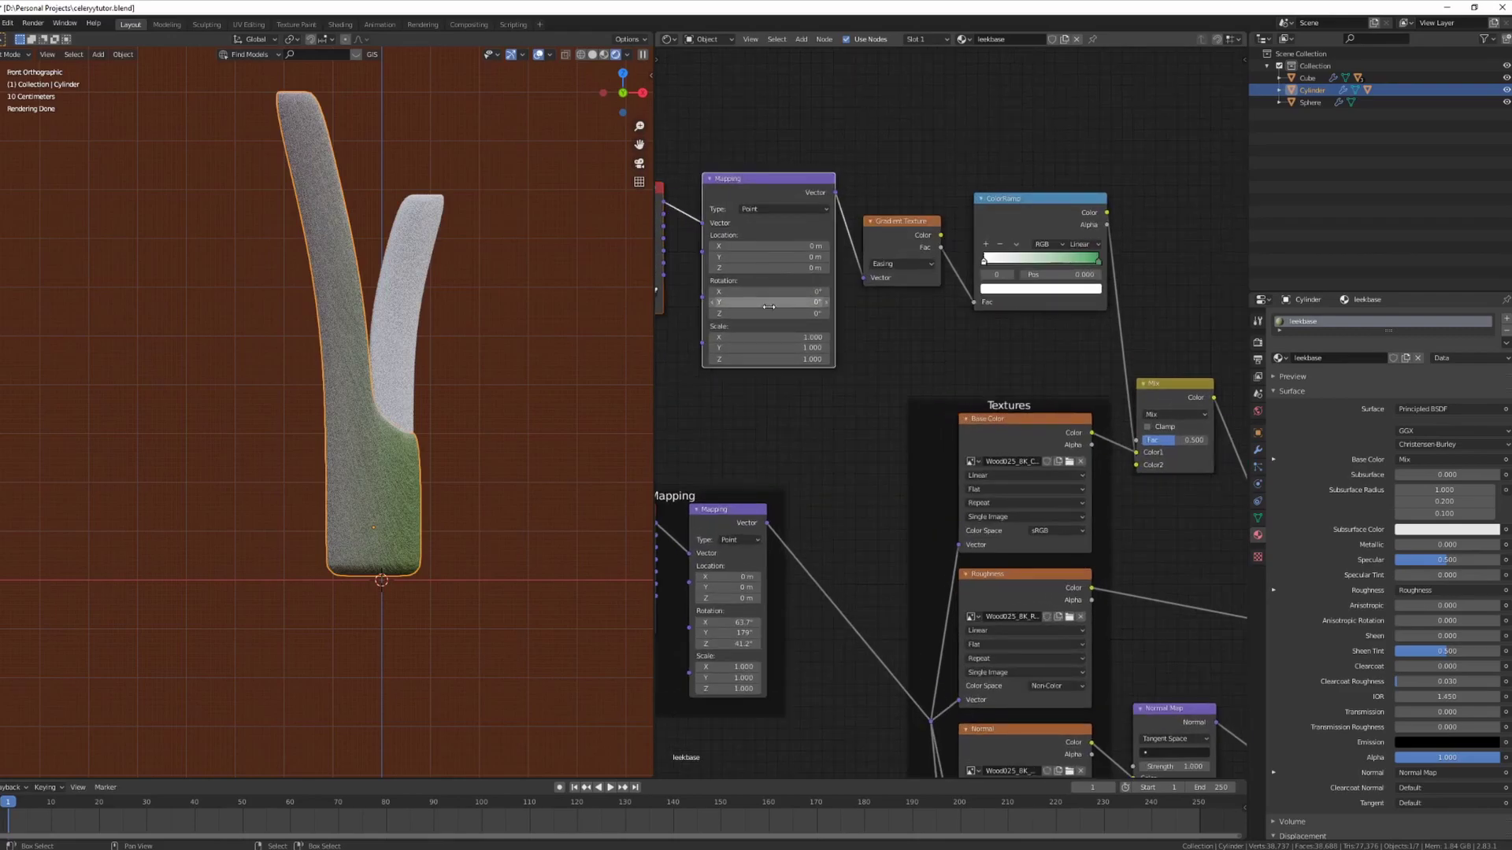
left_click_drag(760, 302, 790, 301)
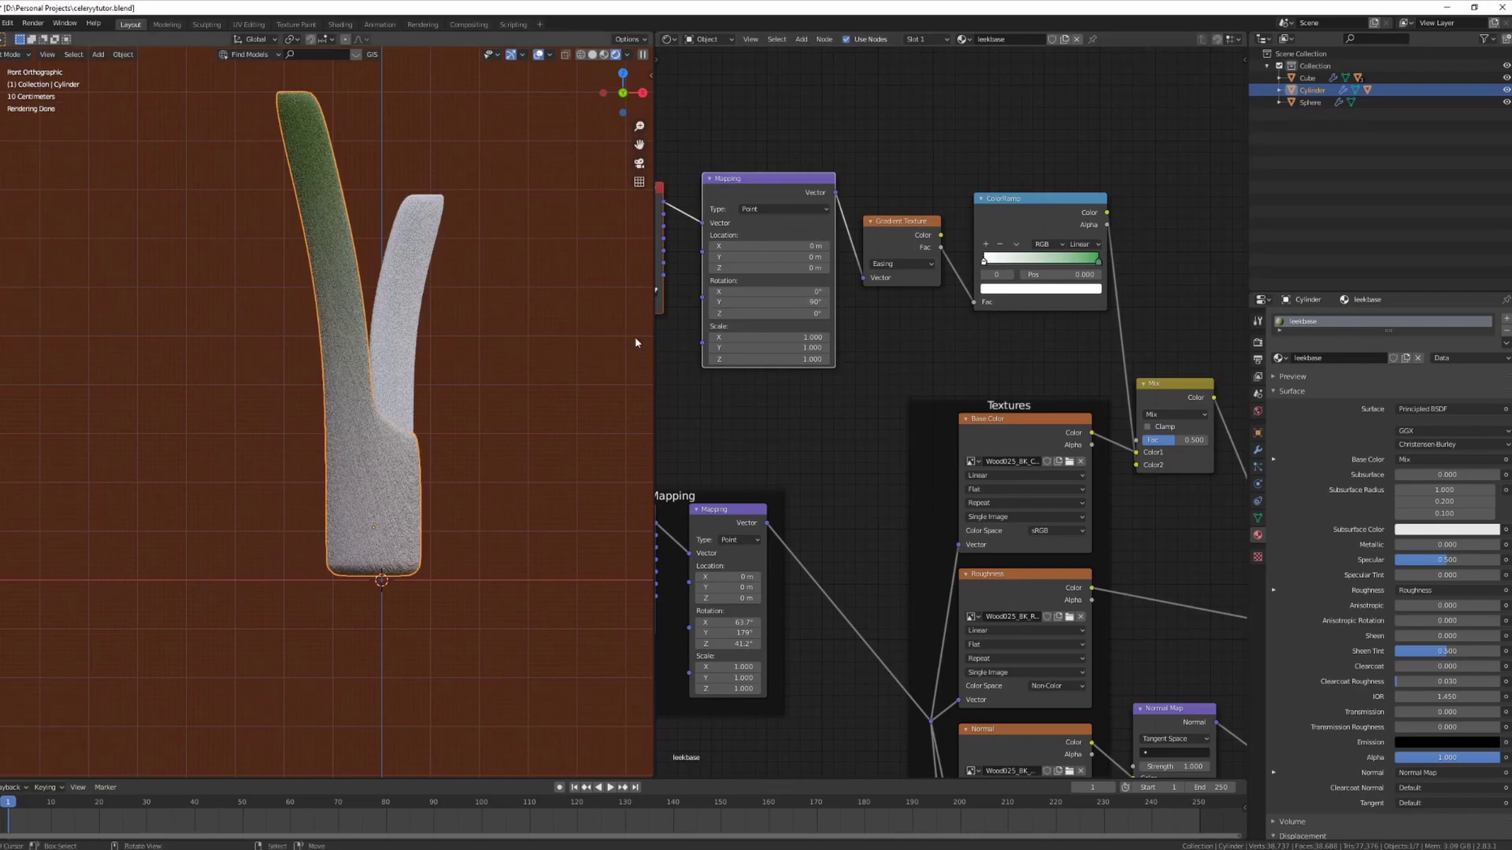
Move the ColorRamp's green stop to 0.255 and set the ramp interpolation to B-Spline
left_click_drag(983, 260, 955, 271)
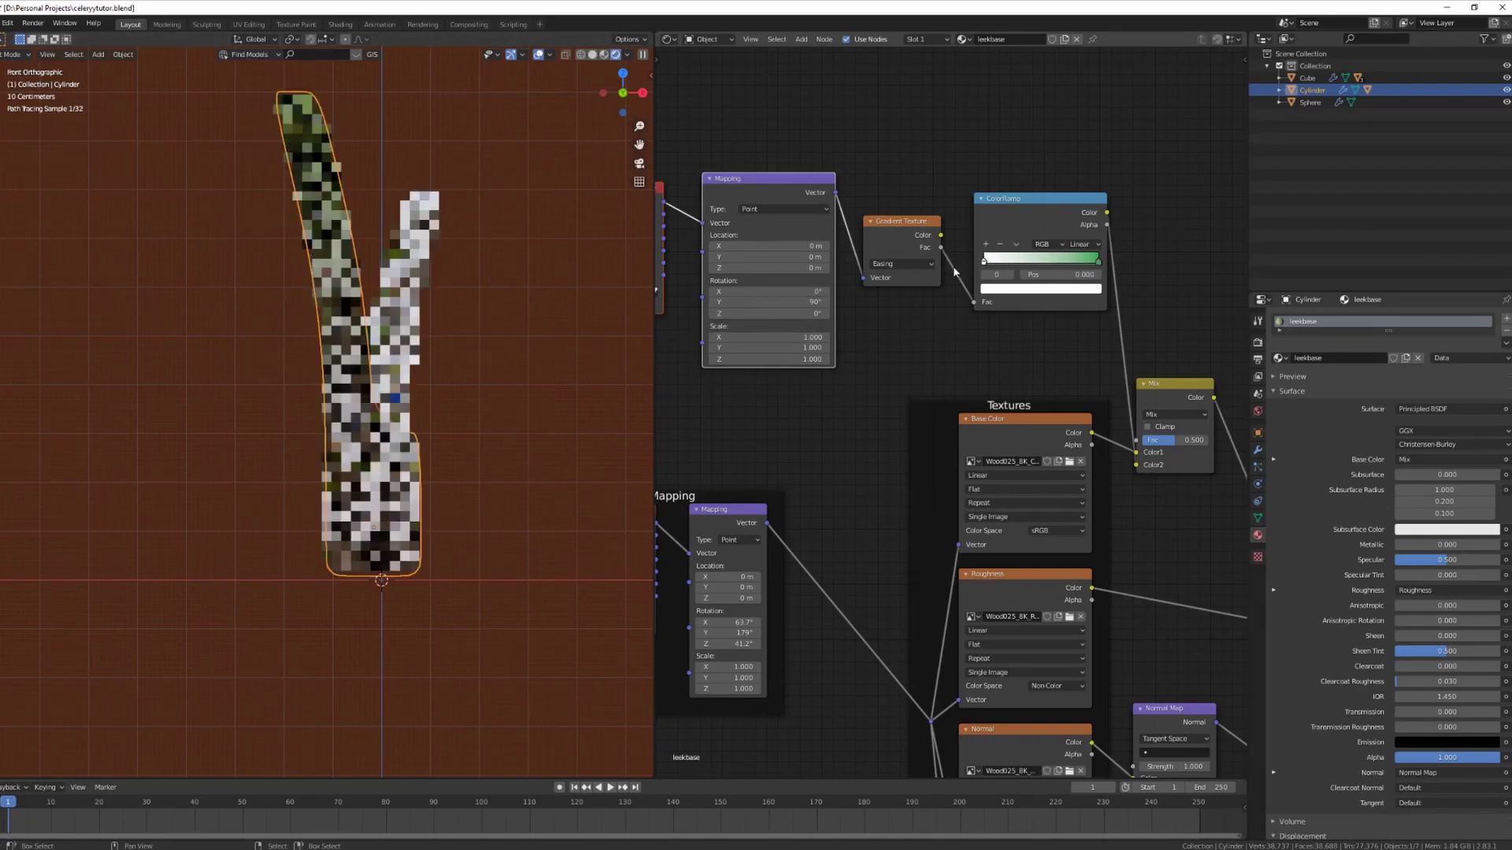
left_click_drag(1098, 260, 1015, 274)
left_click(1087, 243)
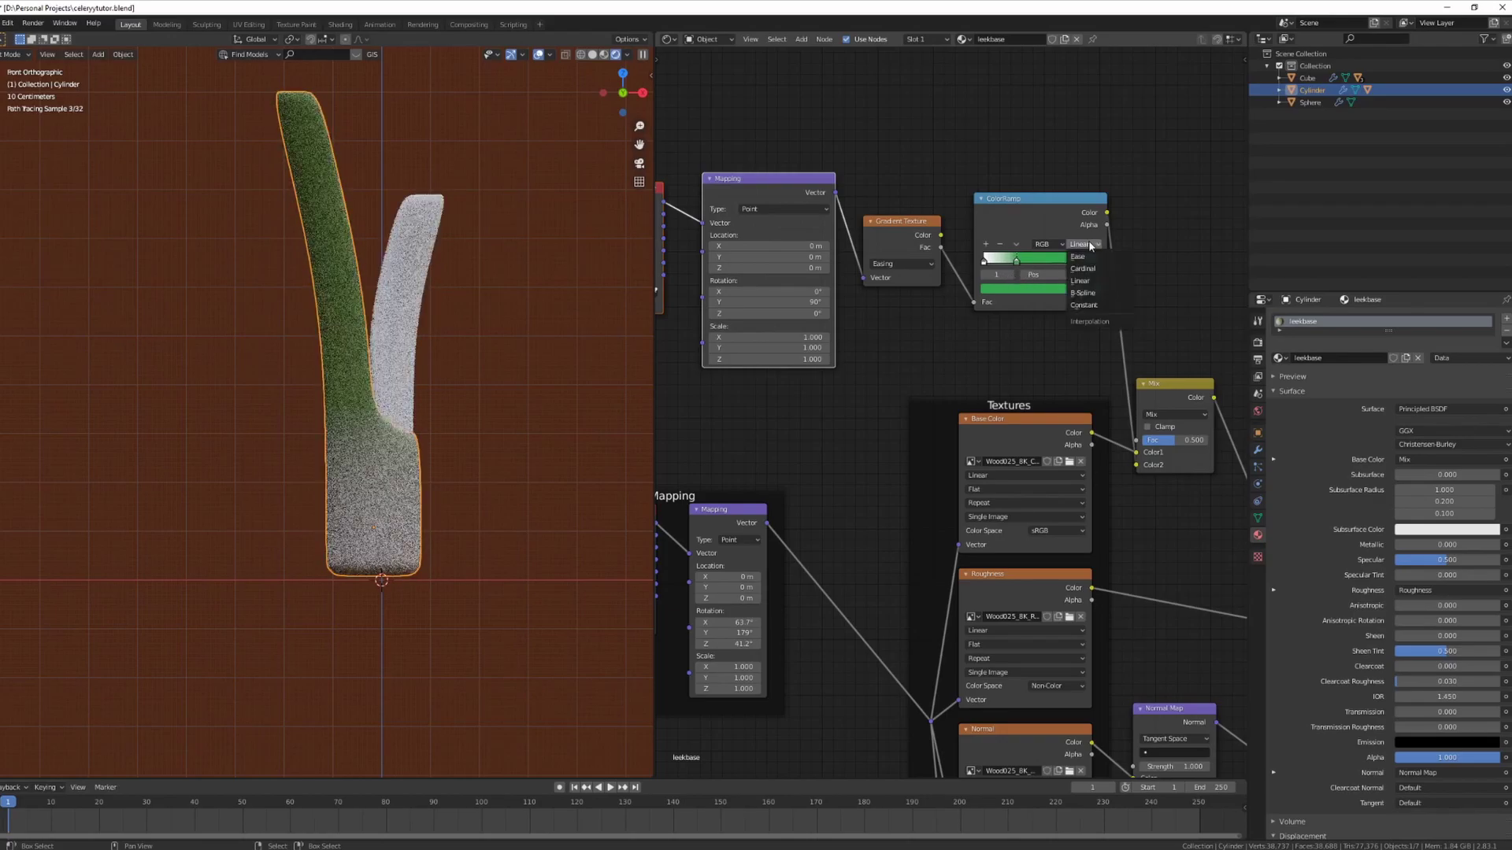
left_click(1082, 293)
mouse_move(1014, 266)
left_mouse_down()
mouse_move(991, 267)
mouse_move(1009, 271)
left_mouse_up()
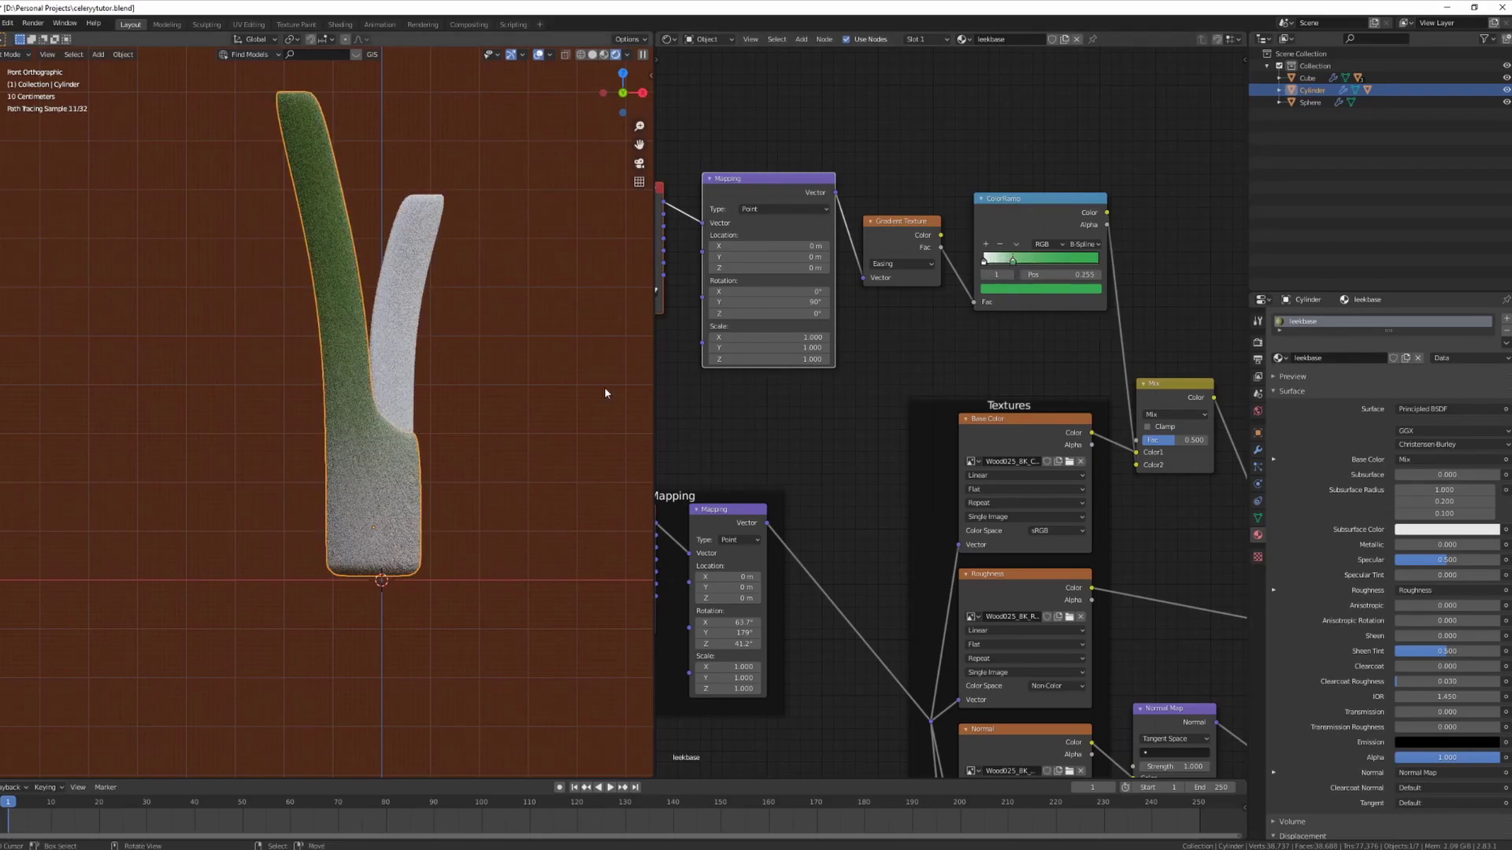
Set the leekbase Mix node's factor to 0.700
scroll(862, 445, "down", 3)
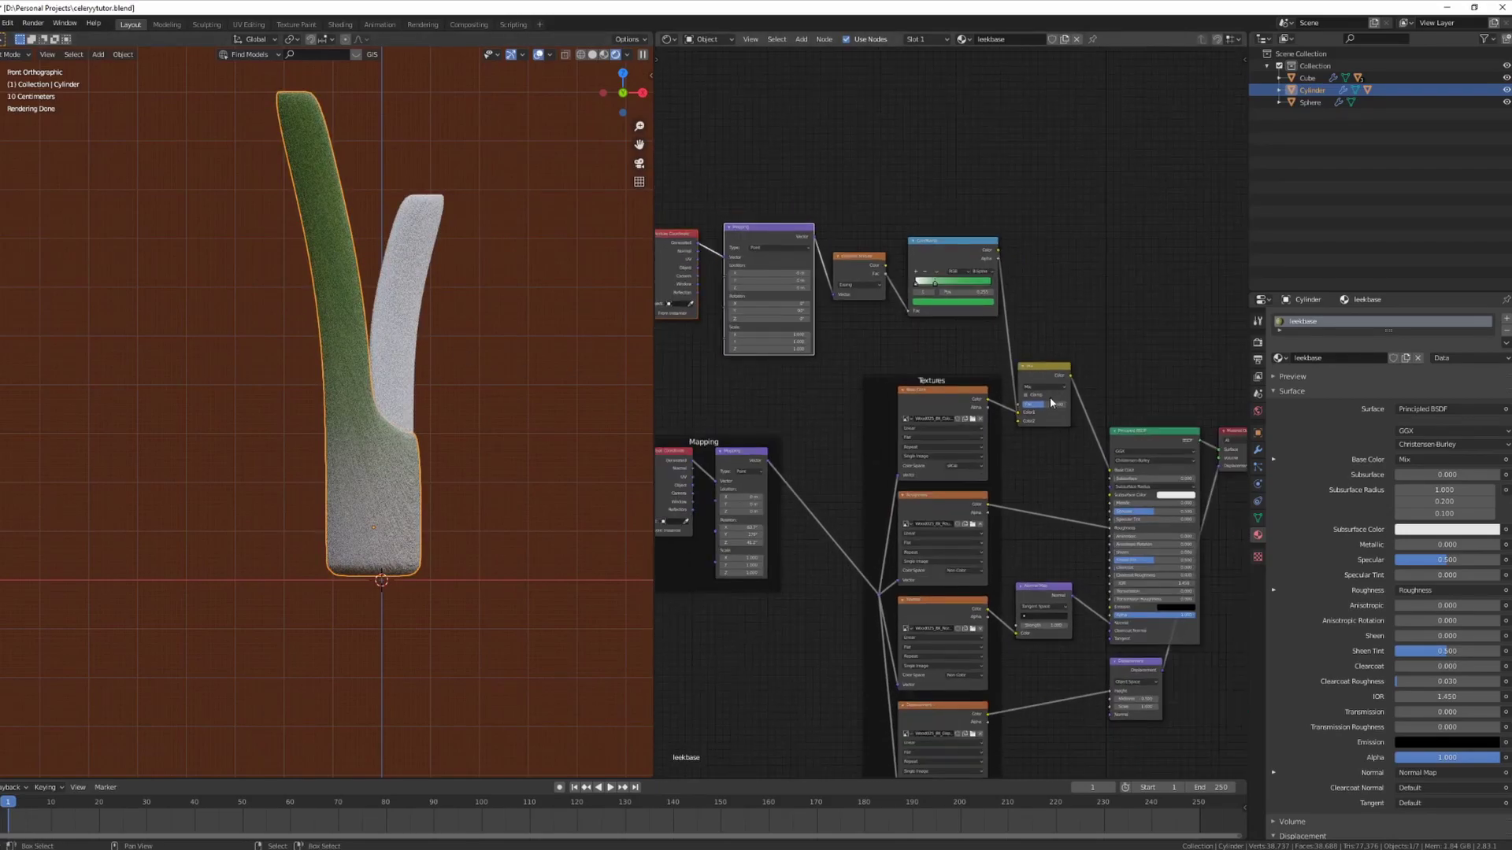
left_click_drag(1045, 404, 1052, 405)
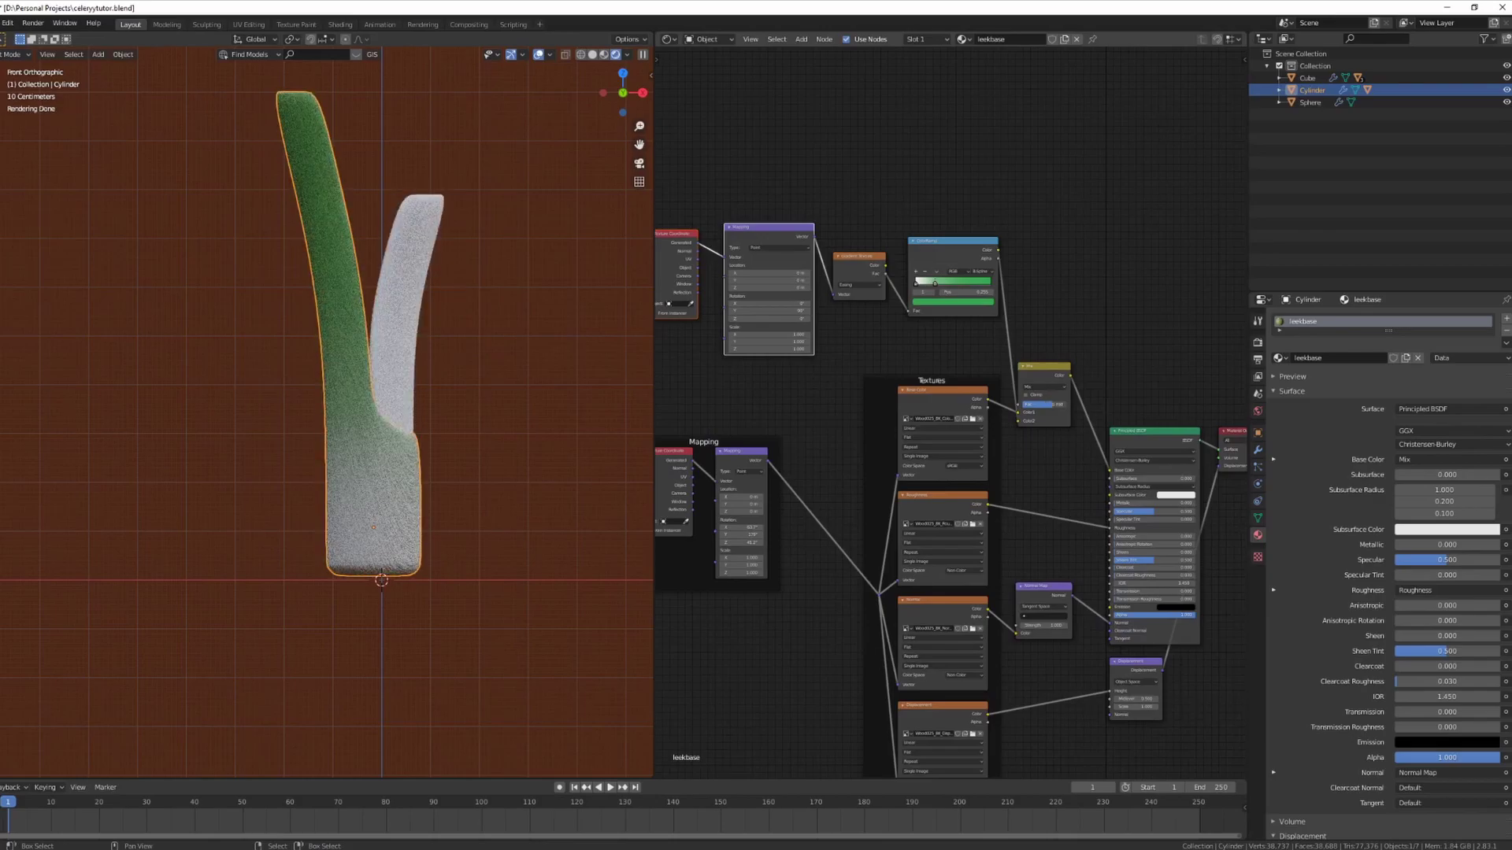
scroll(377, 408, "down", 3)
middle_click_drag(376, 408, 402, 347)
scroll(386, 339, "up", 3)
Link the leekbase material from the leek's main stalk to its smaller leaf, then deselect everything and view from the front
left_click(386, 342)
scroll(401, 347, "up", 2)
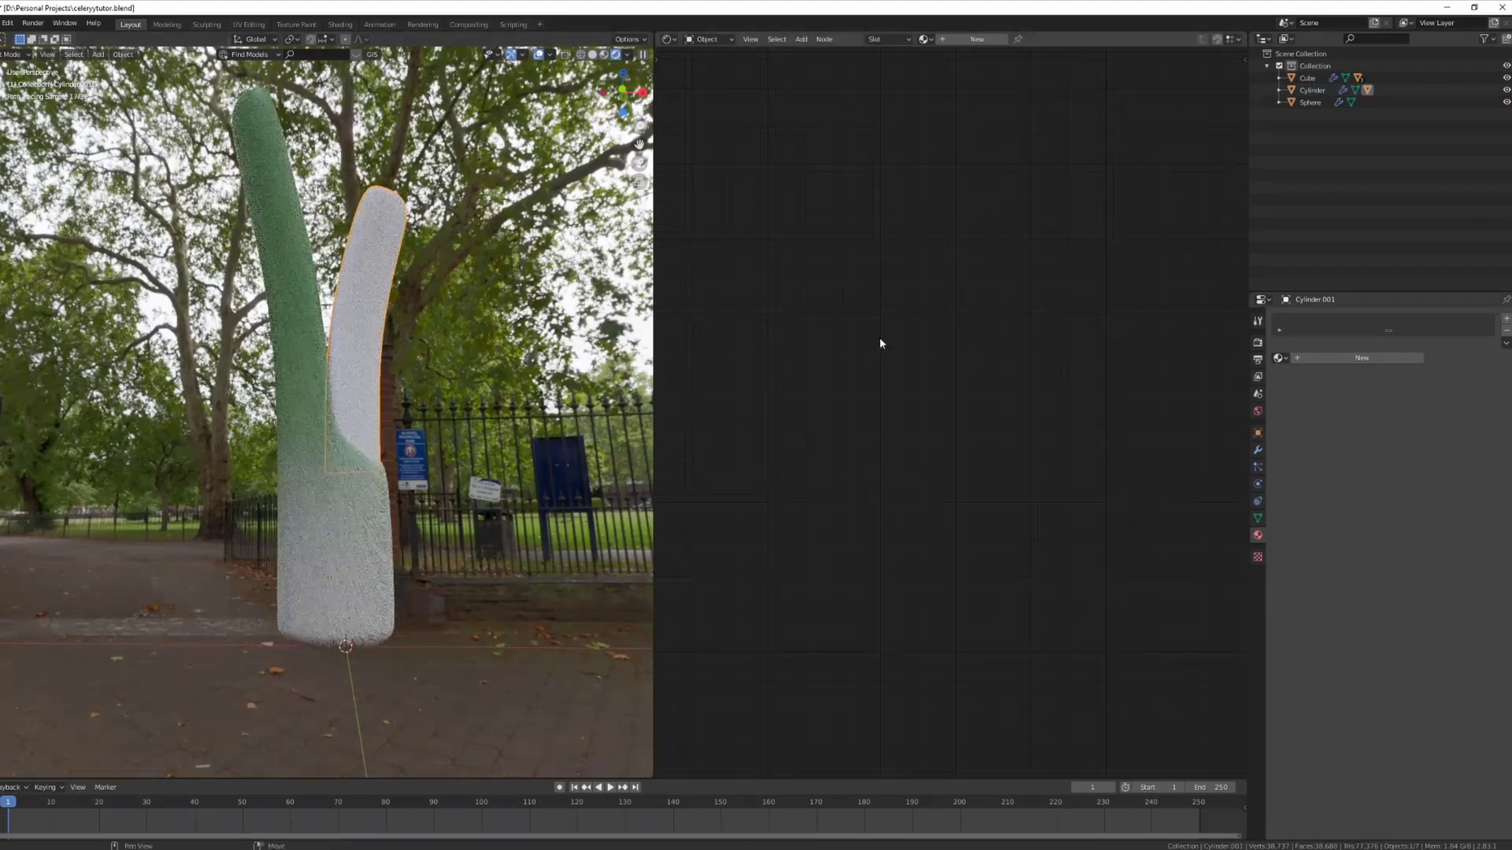
left_click(299, 325, "shift")
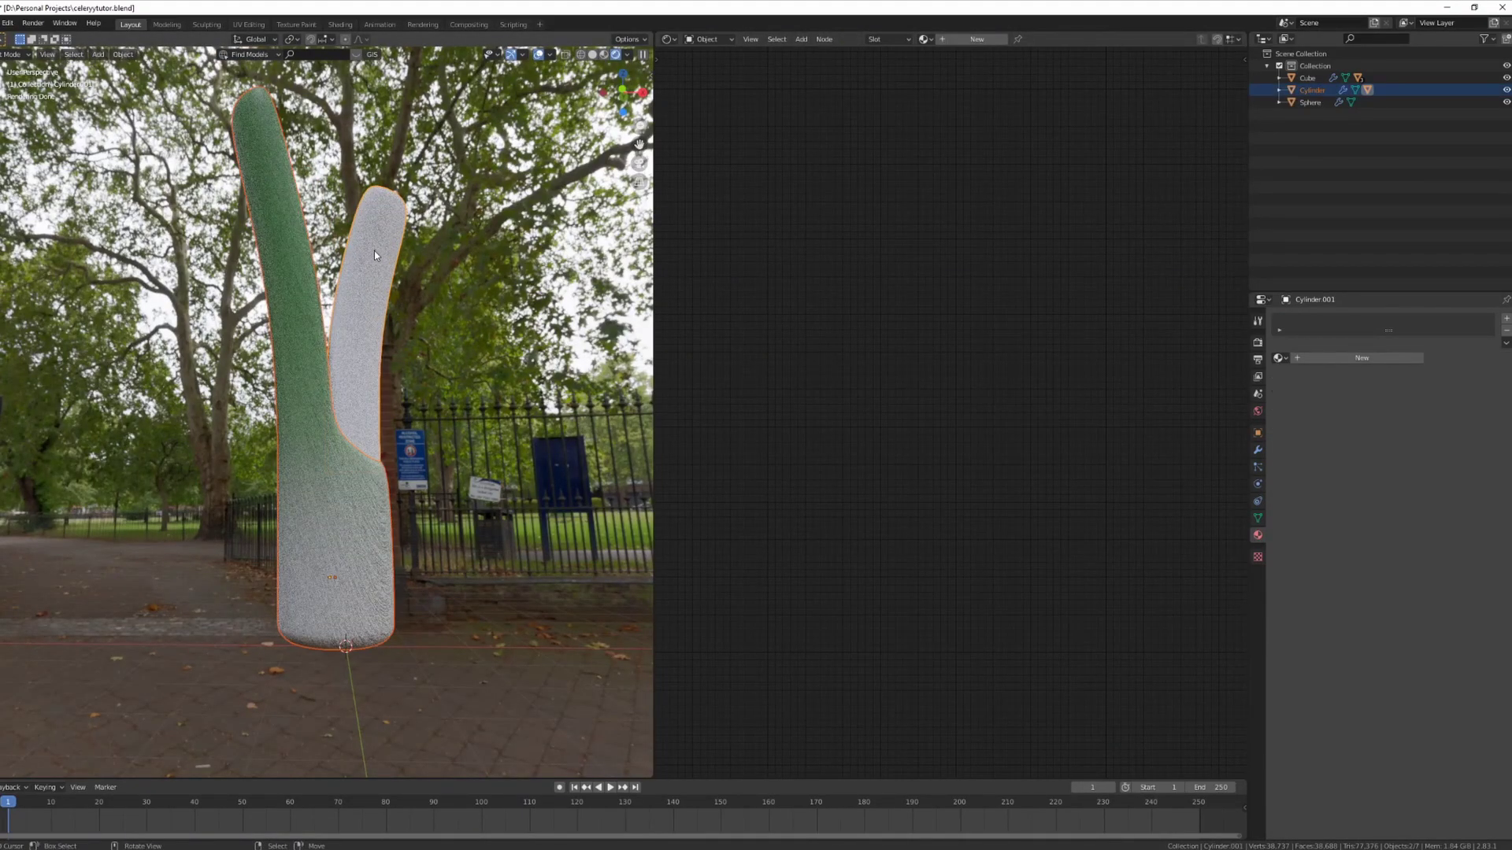
left_click(278, 251, "shift")
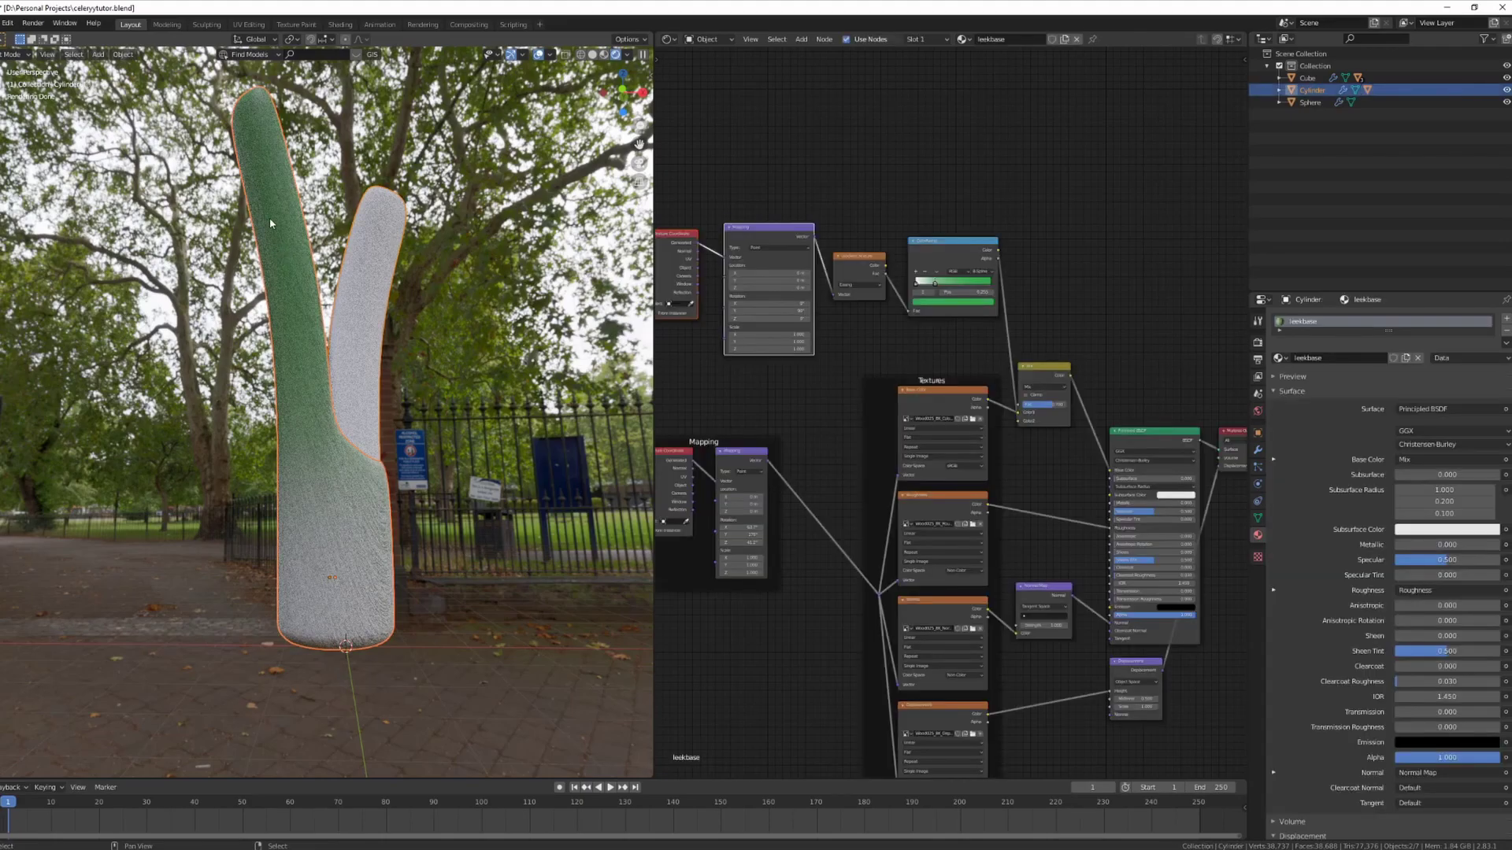
key("ctrl+l")
left_click(270, 217)
middle_click_drag(270, 218, 401, 297)
key("alt+a")
key("KP_1")
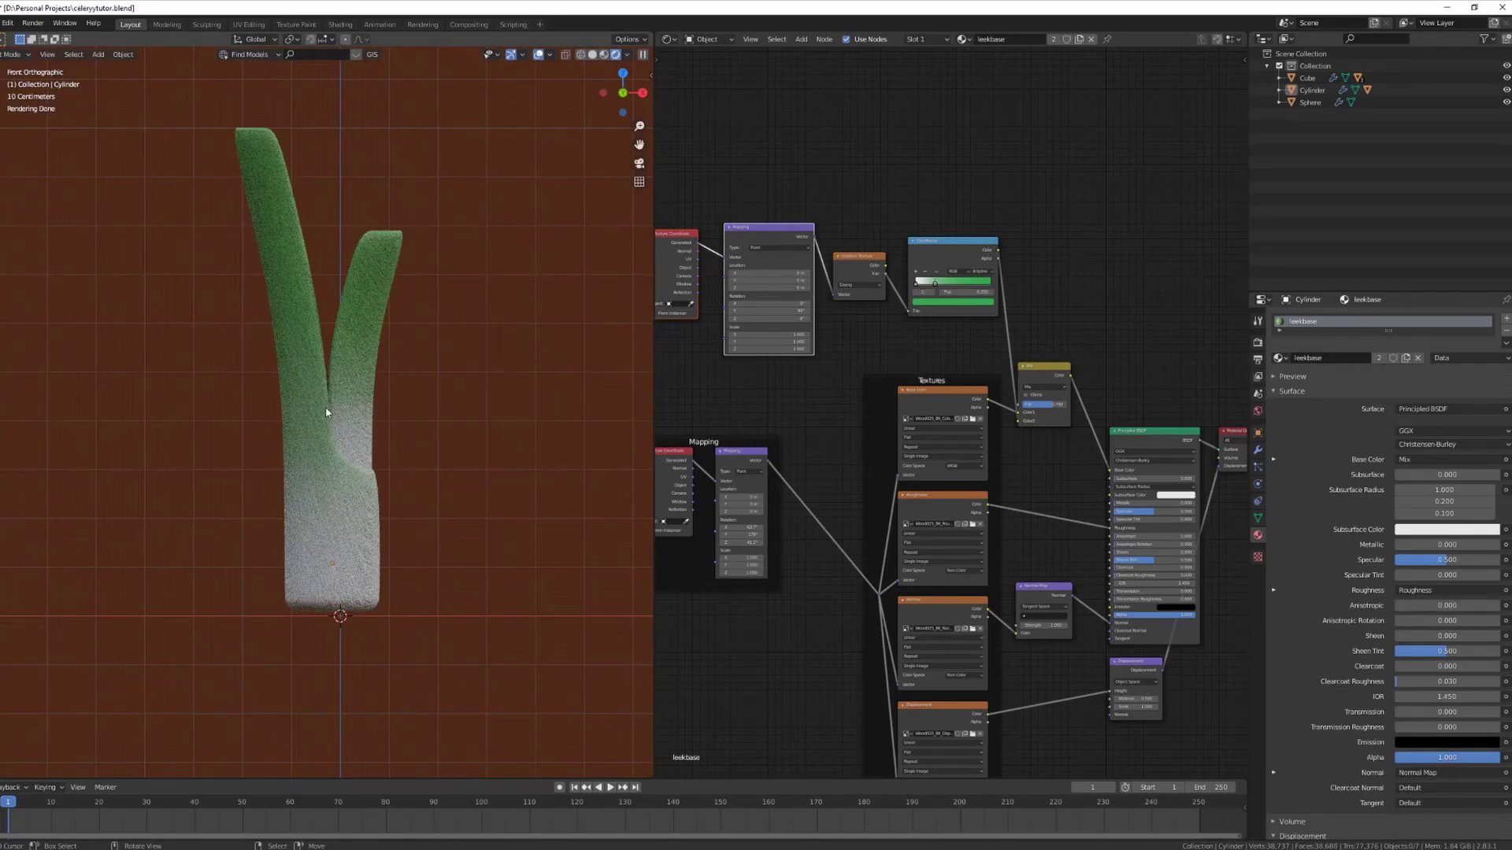
Replace the smaller leaf's linked material with a new one named leeksmall, pasting the copied leekbase node setup into it
left_click(341, 367)
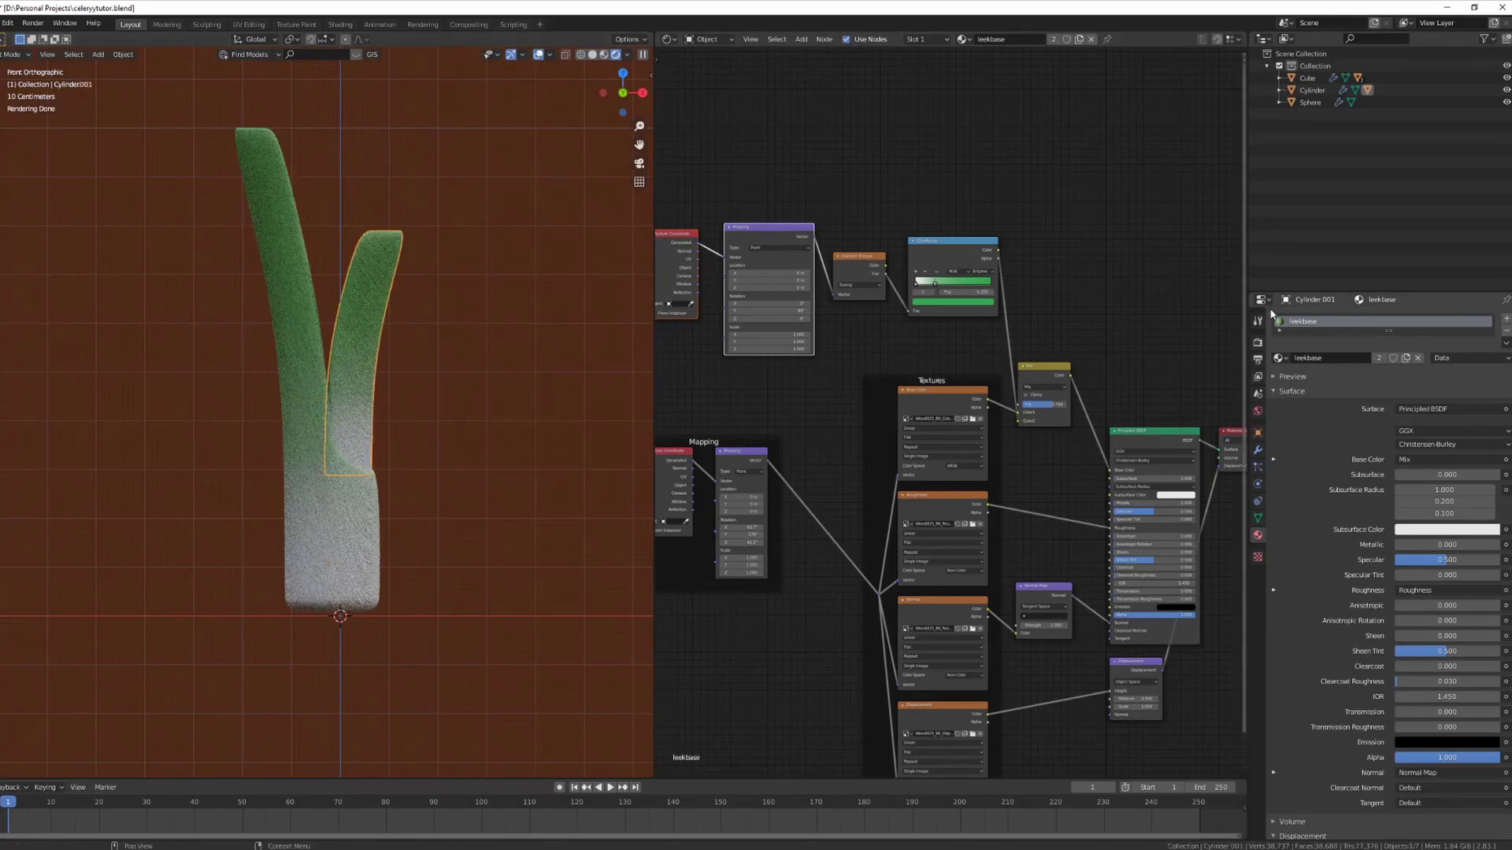
left_click(1506, 343)
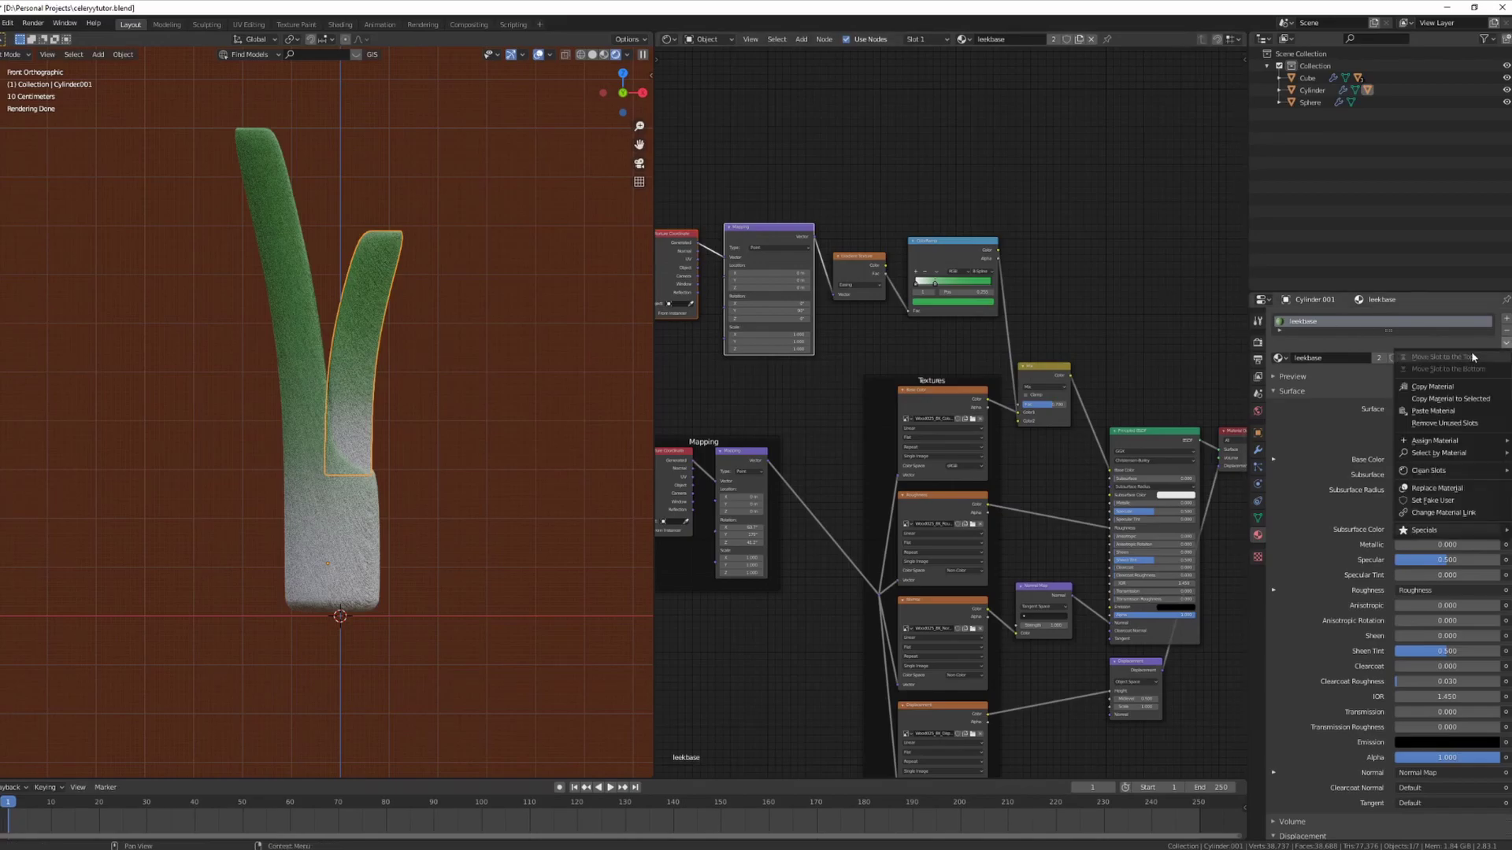
left_click(1506, 331)
left_click(1302, 357)
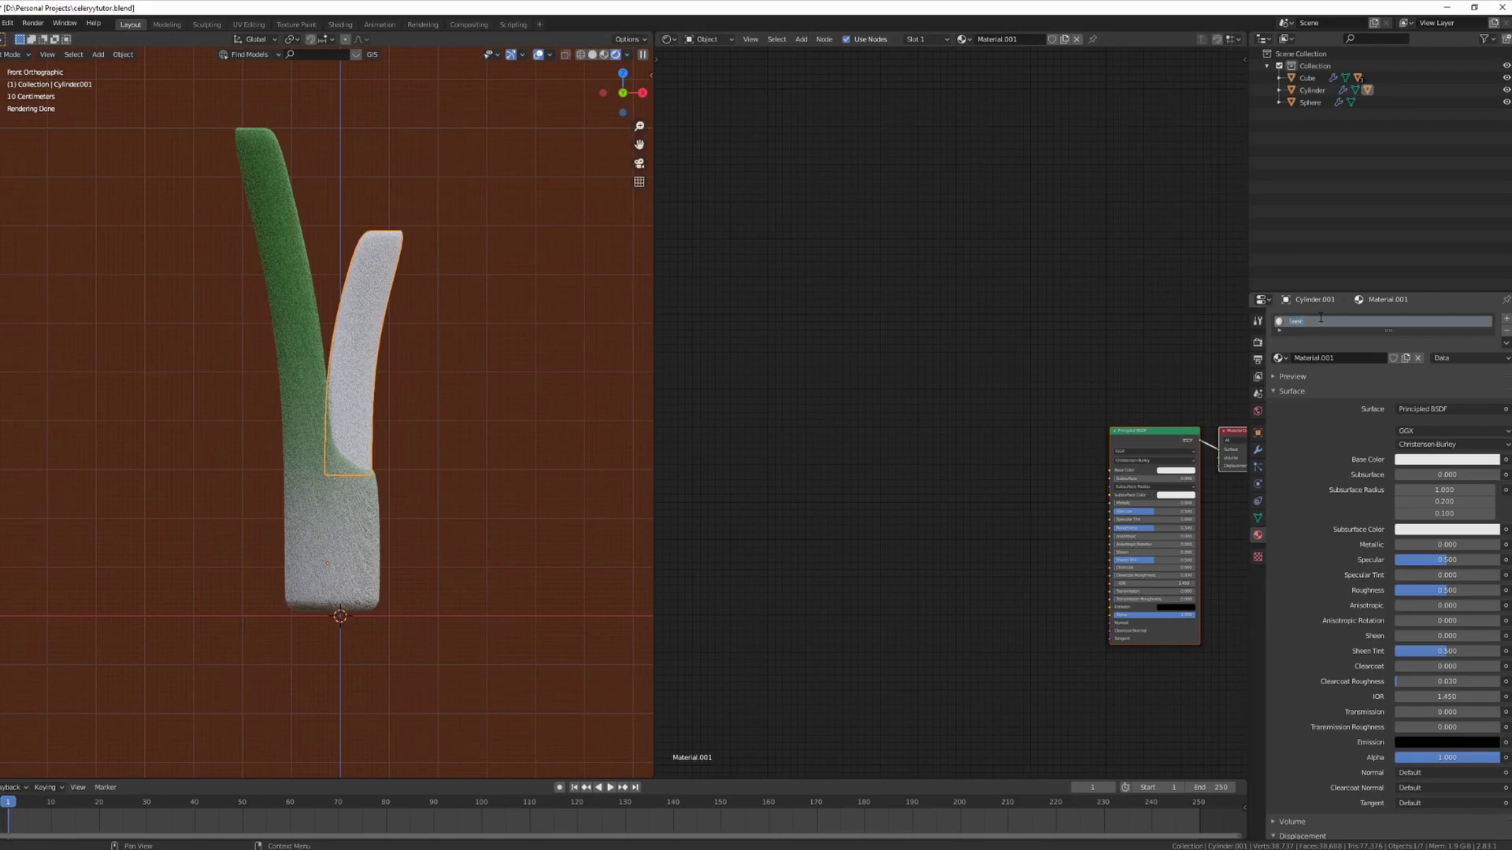
key("Return")
left_click(1506, 344)
left_click(1449, 404)
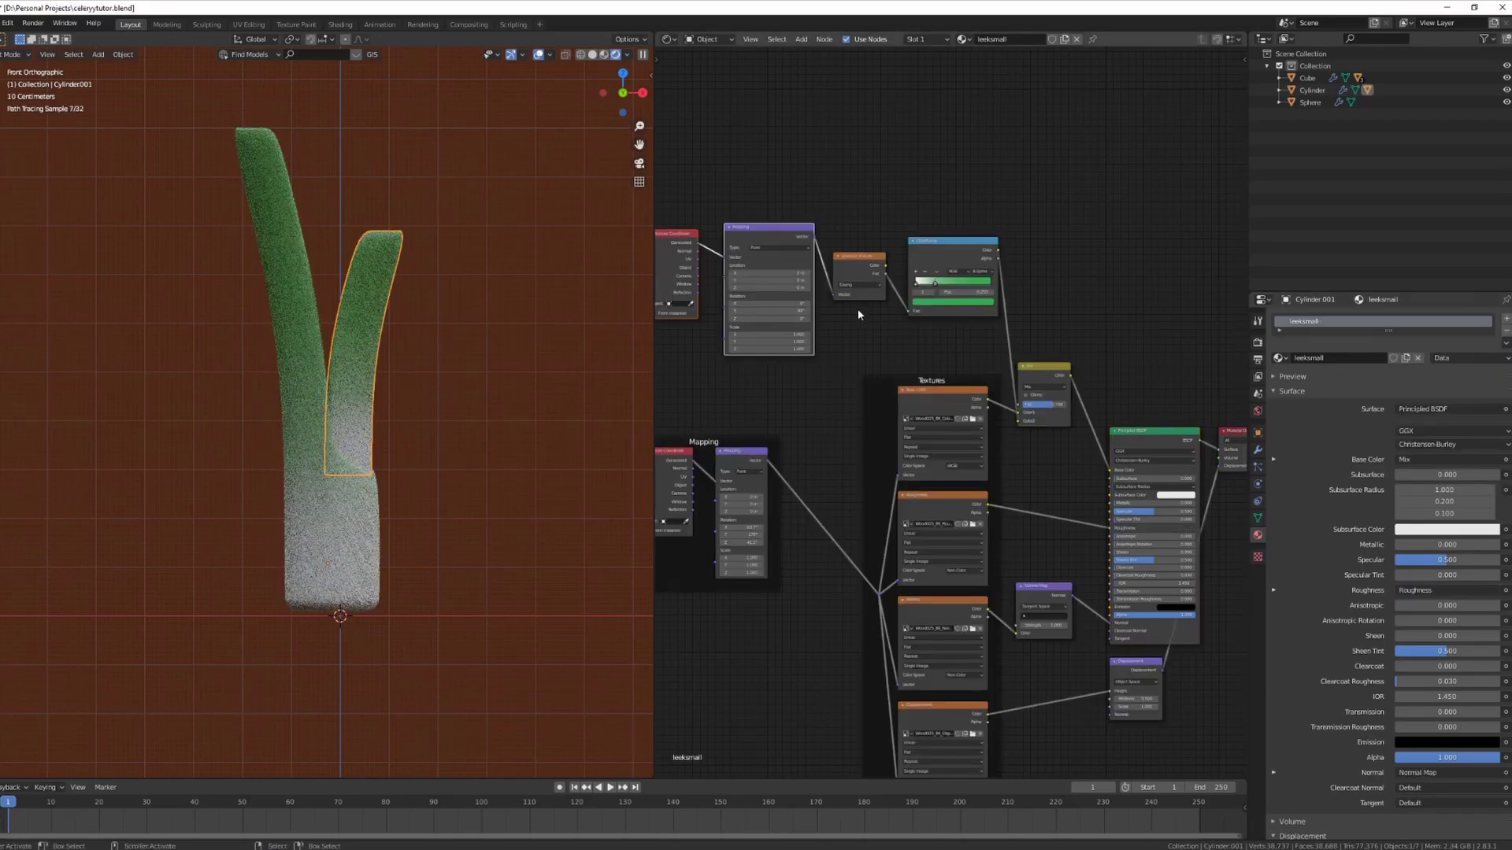
Move the leeksmall ColorRamp's green stop to about 0.78 and colour its first stop a pale green
scroll(877, 323, "up", 2)
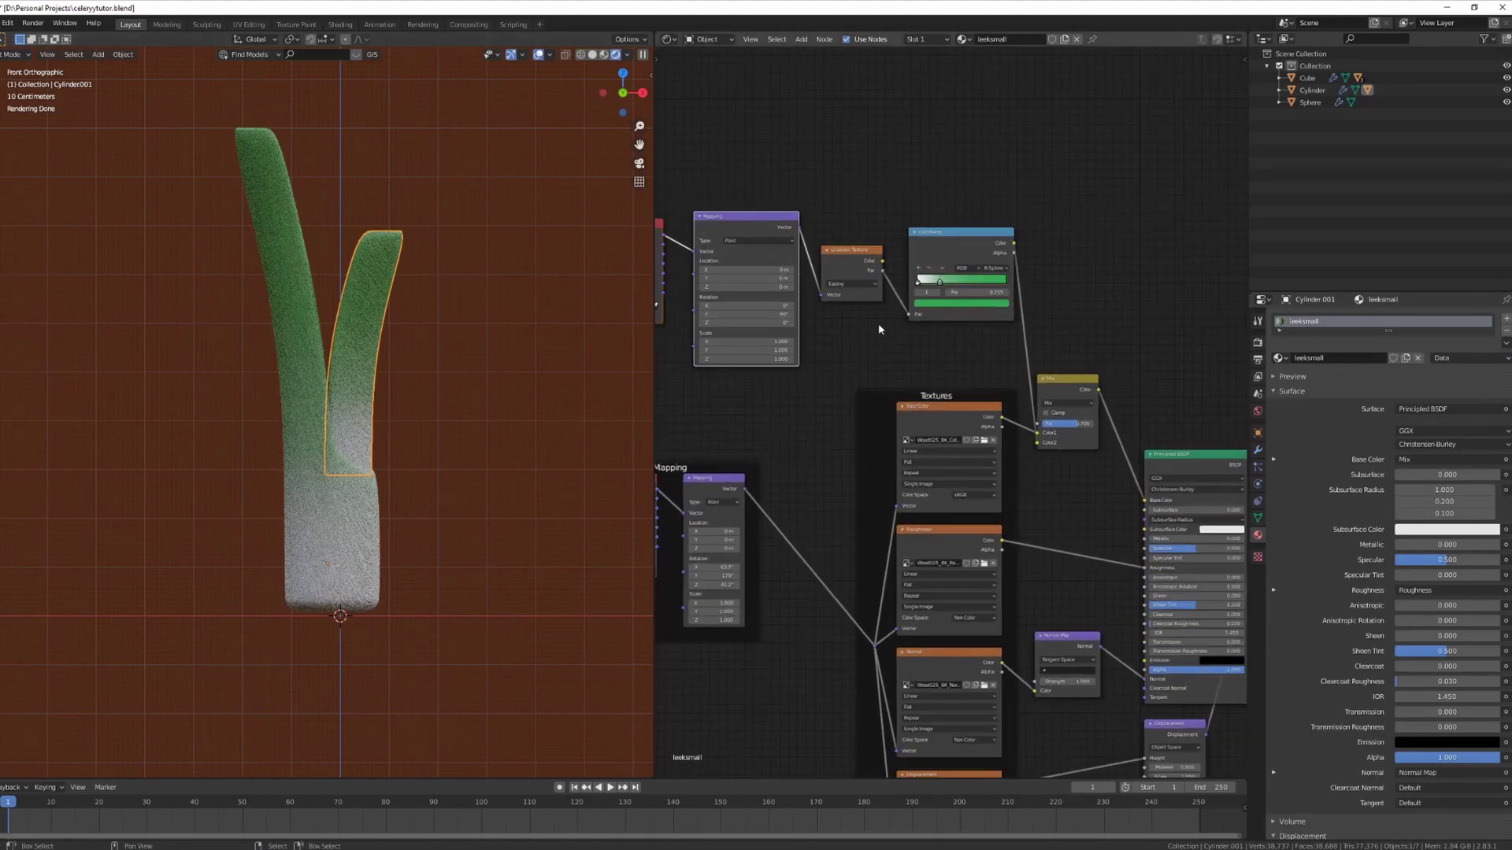
left_click_drag(937, 249, 1001, 250)
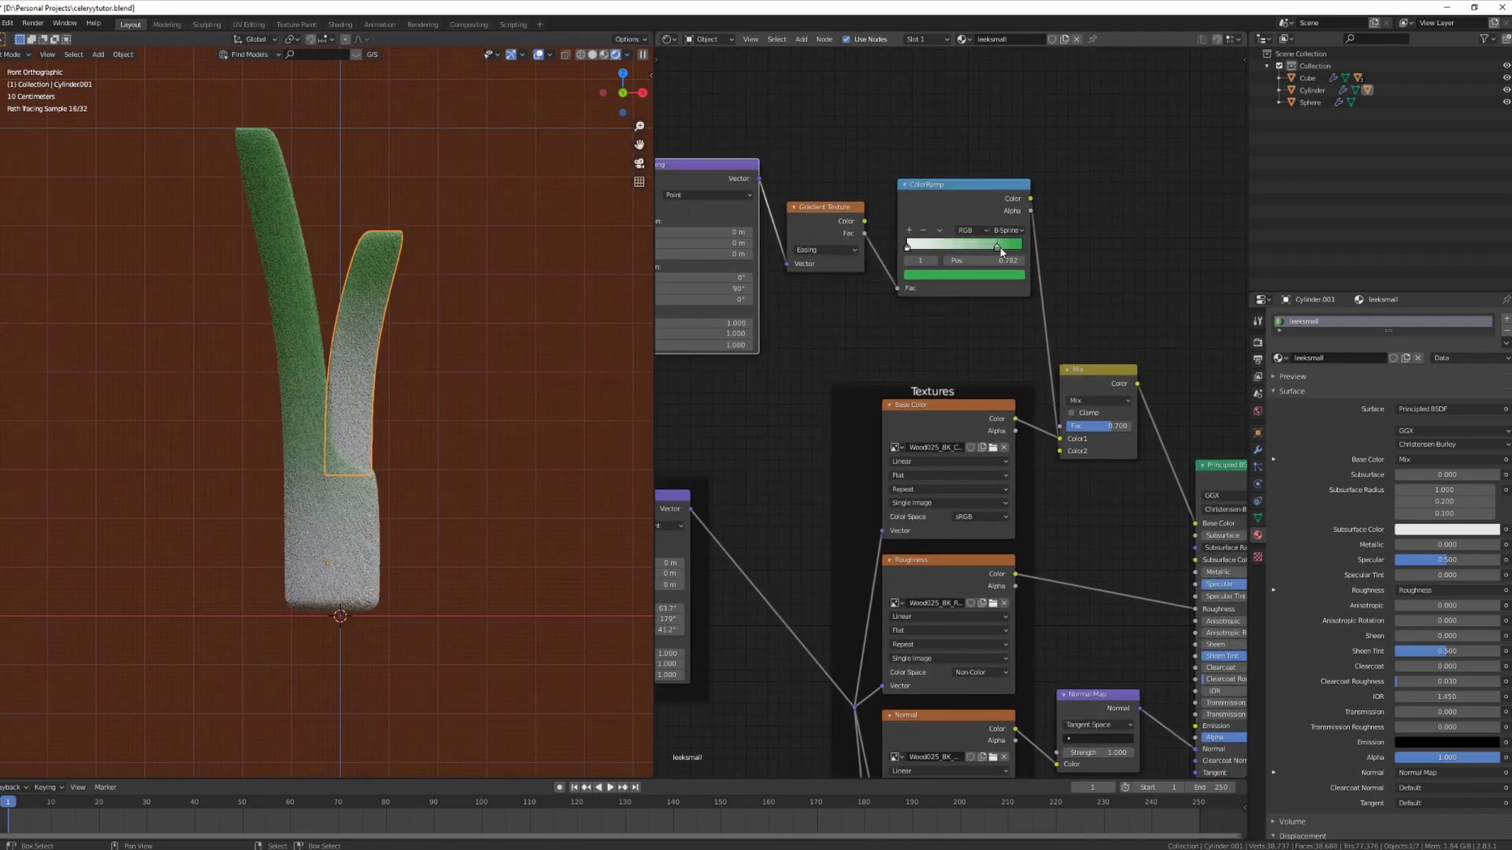
left_click(909, 249)
left_click(926, 275)
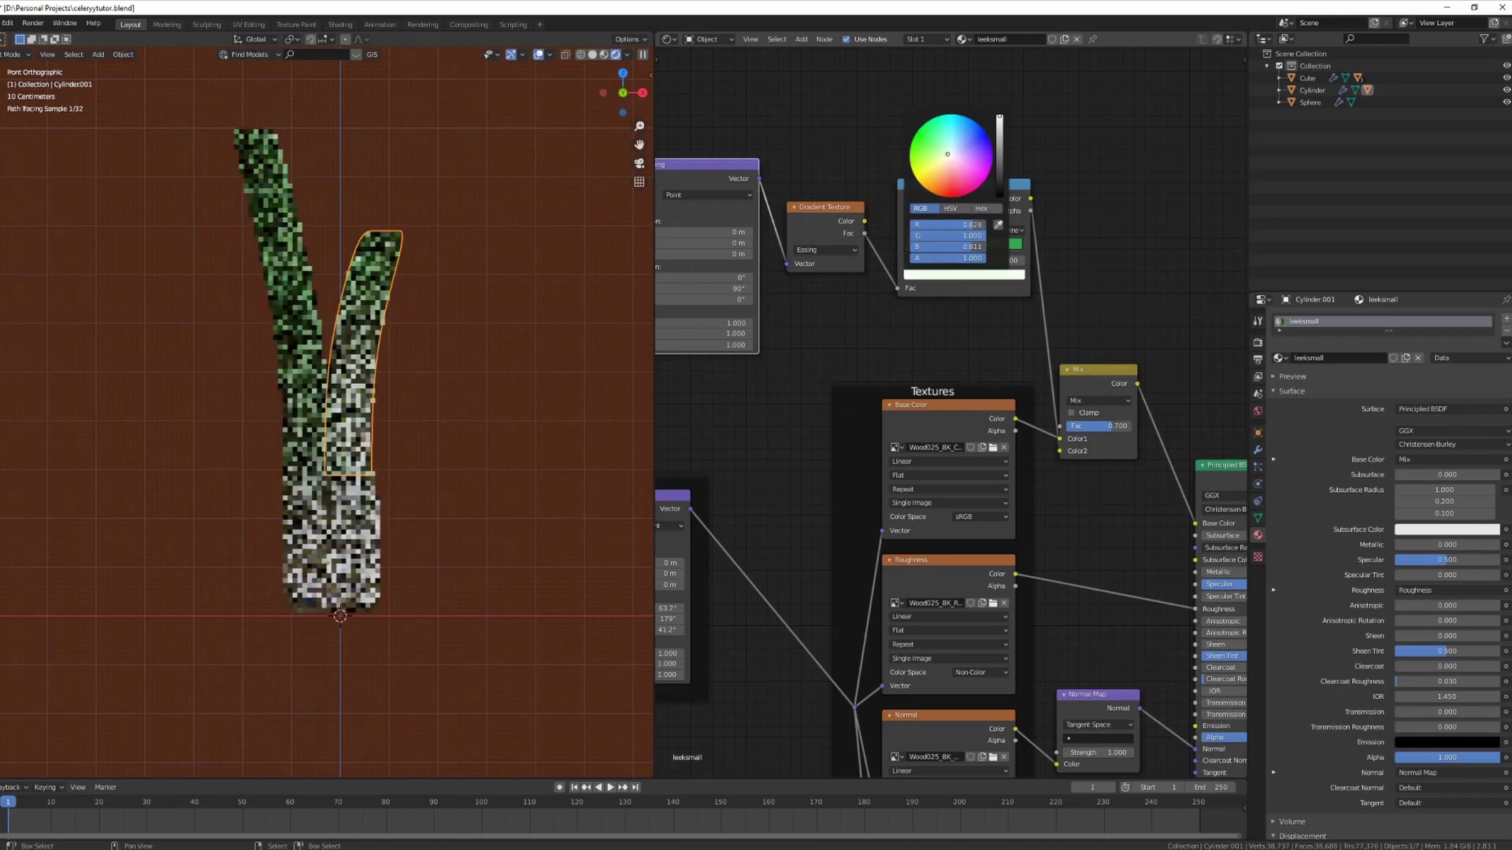
left_click_drag(947, 154, 933, 161)
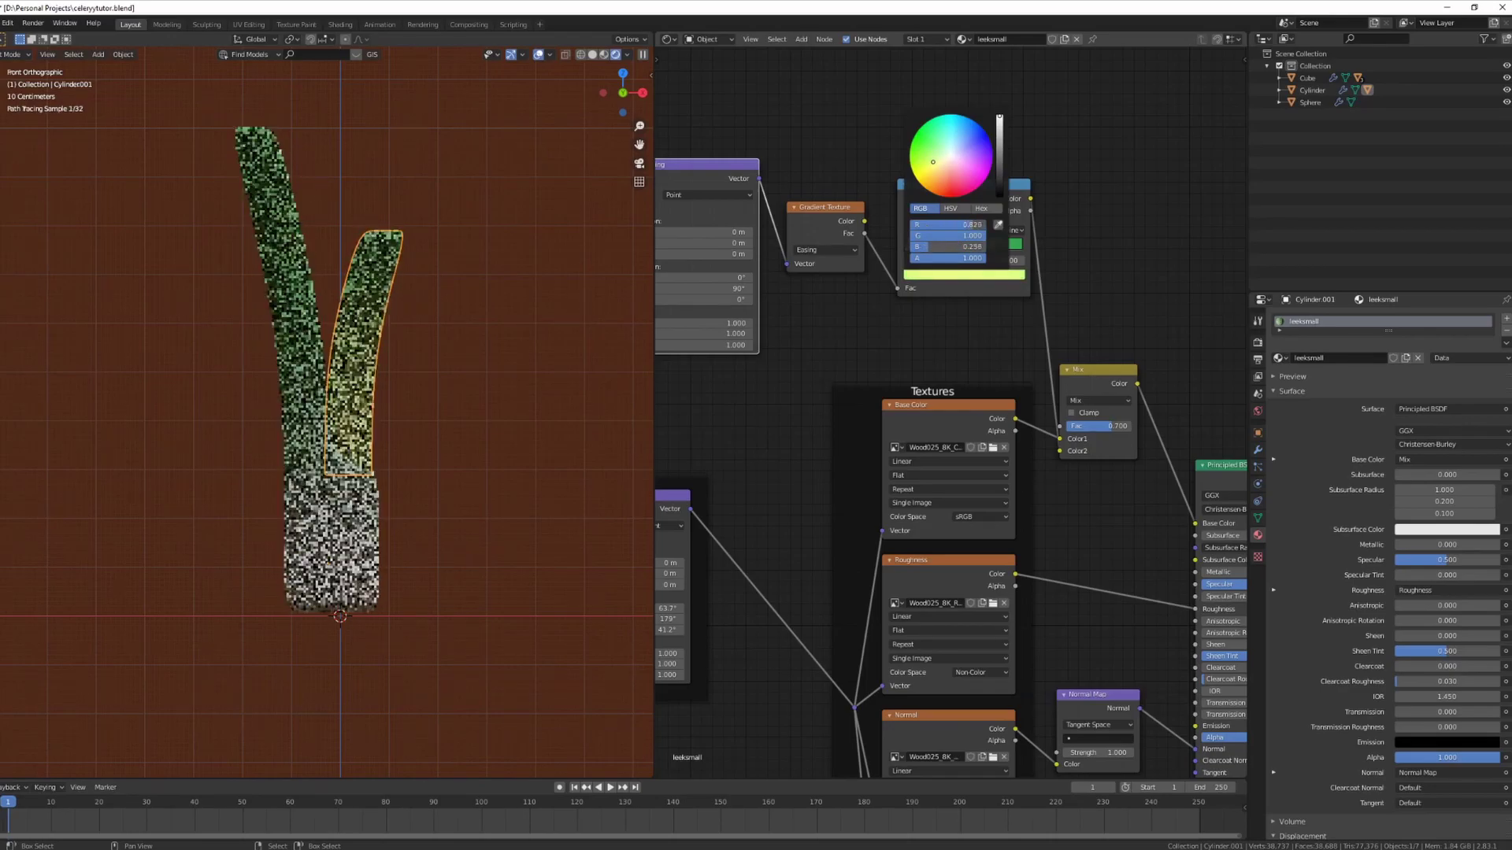
left_click_drag(933, 162, 937, 153)
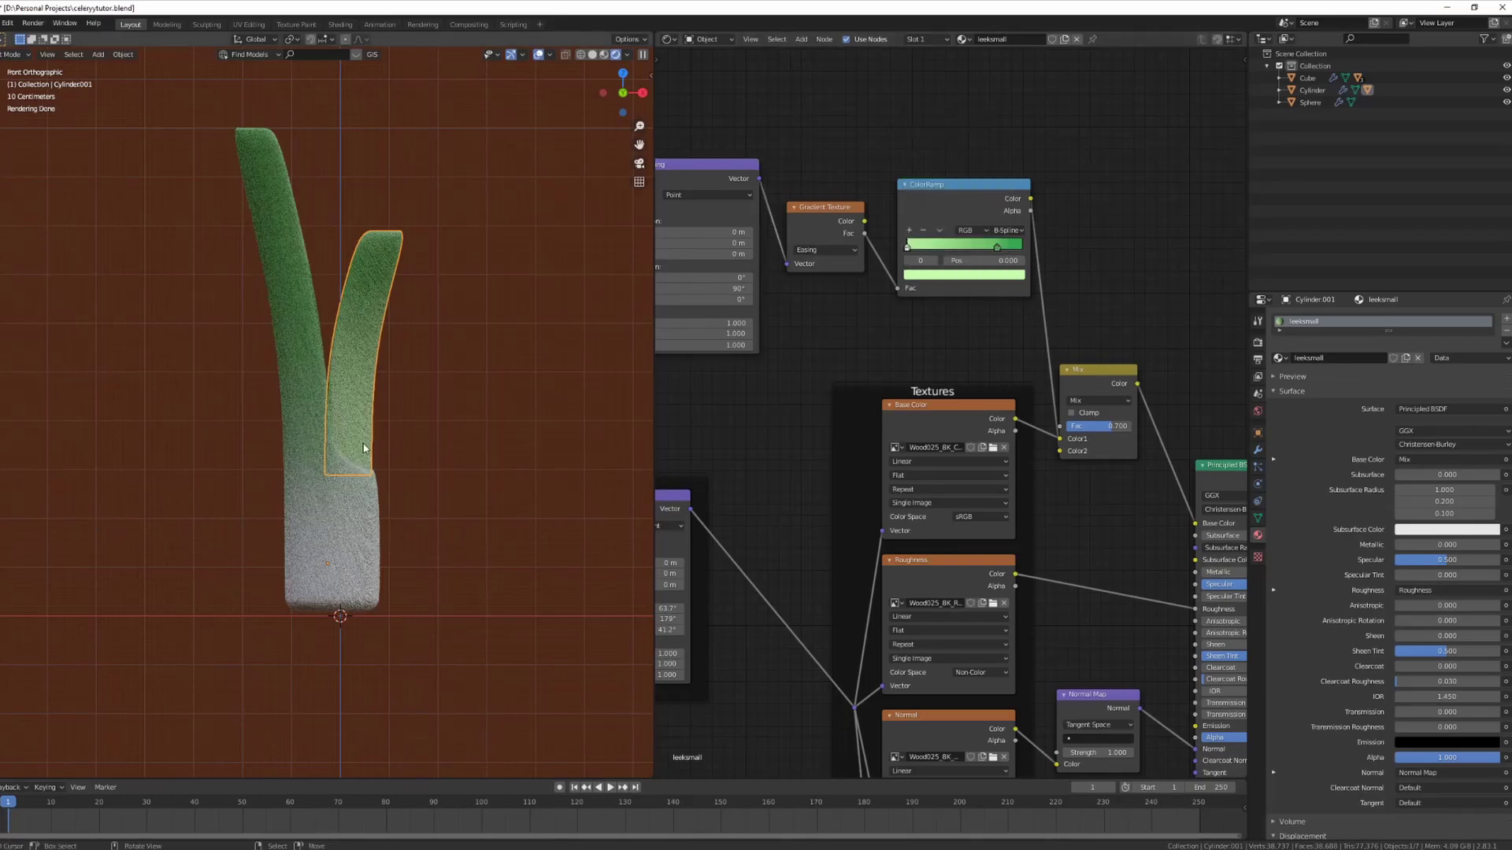
Maximise the 3D viewport with nothing selected, save the file, and display the vegetables in solid shading from the front
key("alt+a")
scroll(368, 437, "down", 3)
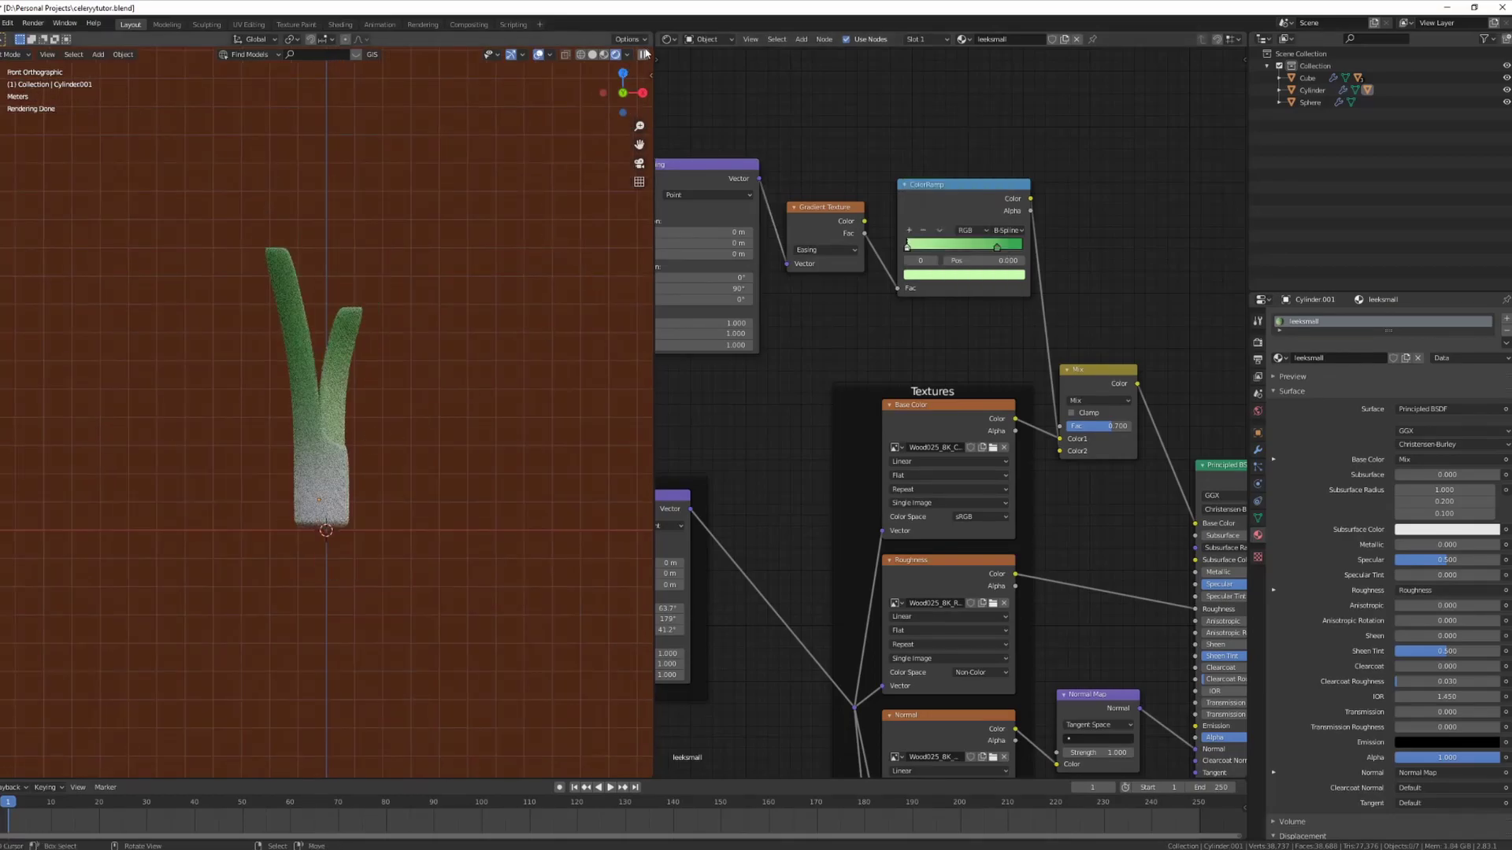
key("ctrl+space")
scroll(649, 423, "down", 4)
mouse_move(649, 423)
middle_mouse_down()
mouse_move(570, 443)
mouse_move(650, 439)
mouse_move(836, 374)
middle_mouse_up()
key("ctrl+s")
key("z")
key("KP_1")
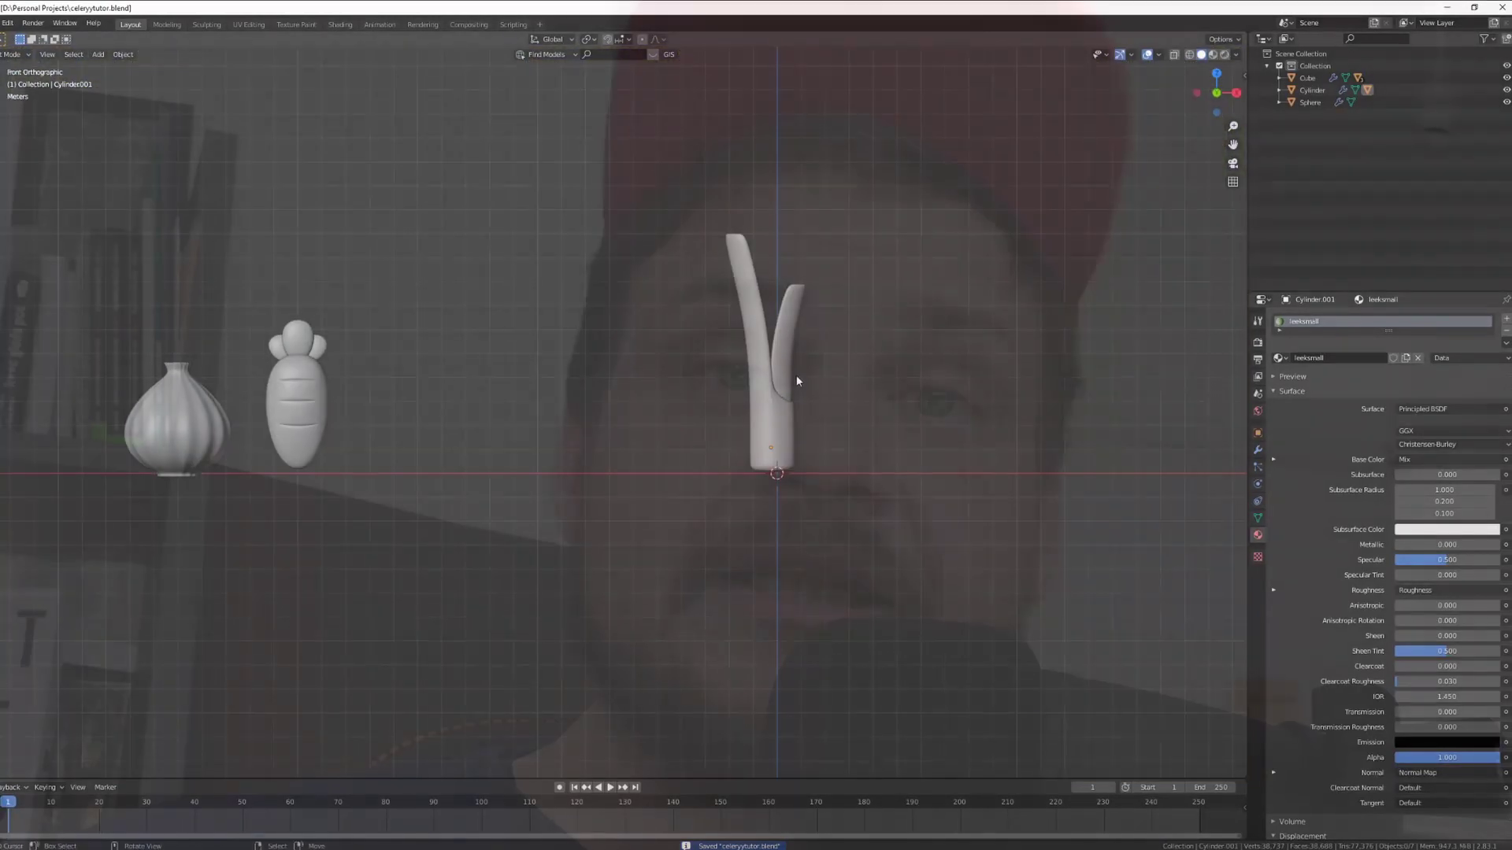